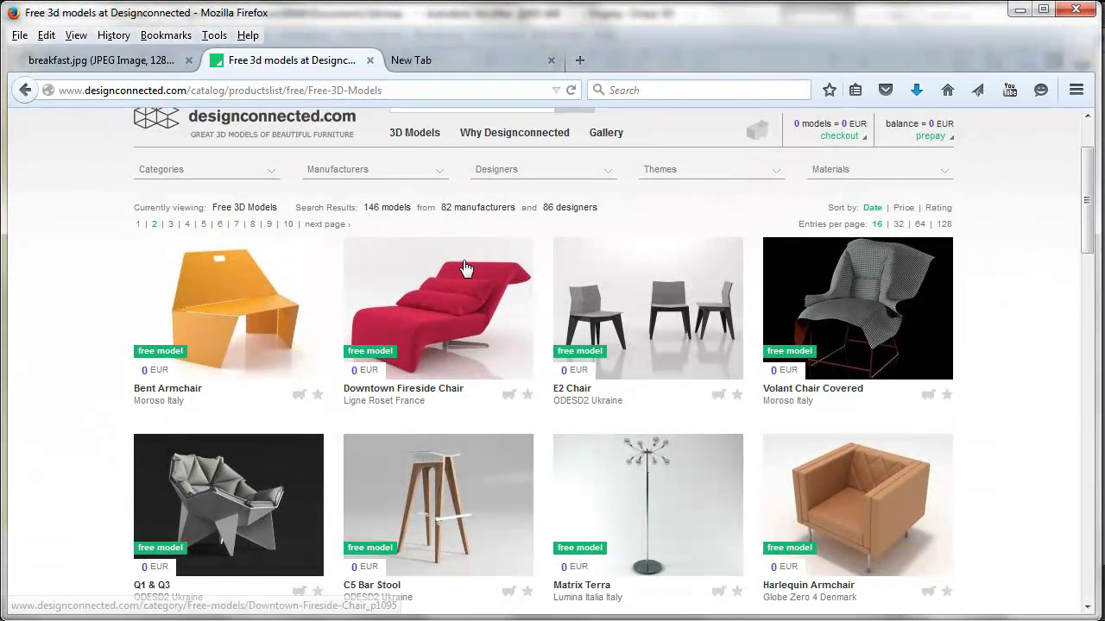
{"action": "scroll", "coordinate": [419, 371], "scroll_direction": "up", "scroll_amount": 2}
{"action": "mouse_move", "coordinate": [423, 233]}
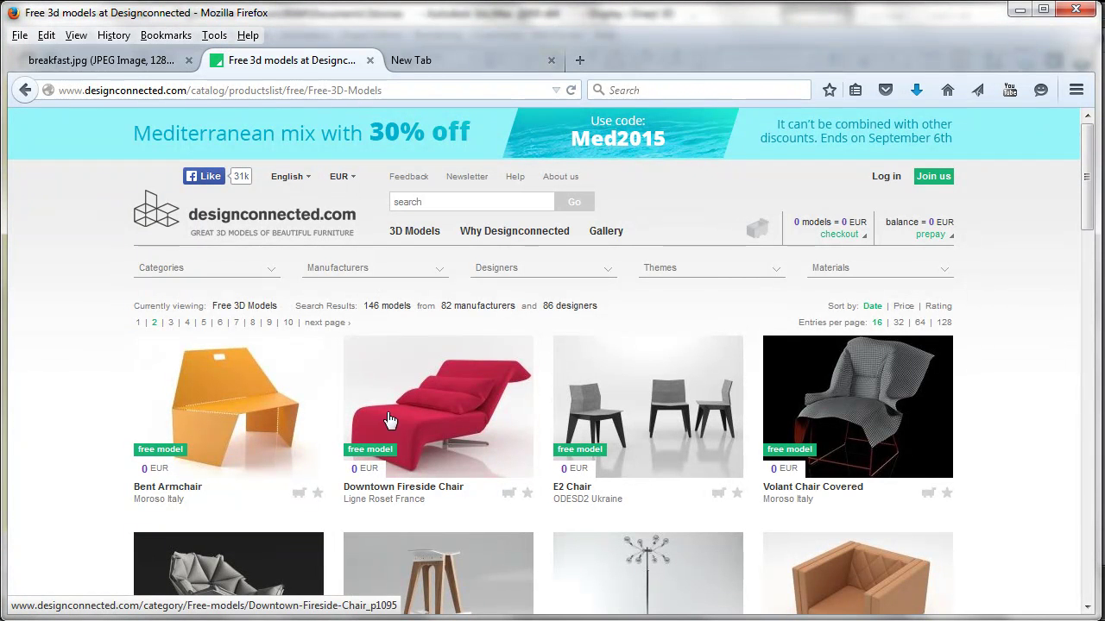
{"action": "scroll", "coordinate": [396, 415], "scroll_direction": "down", "scroll_amount": 4}
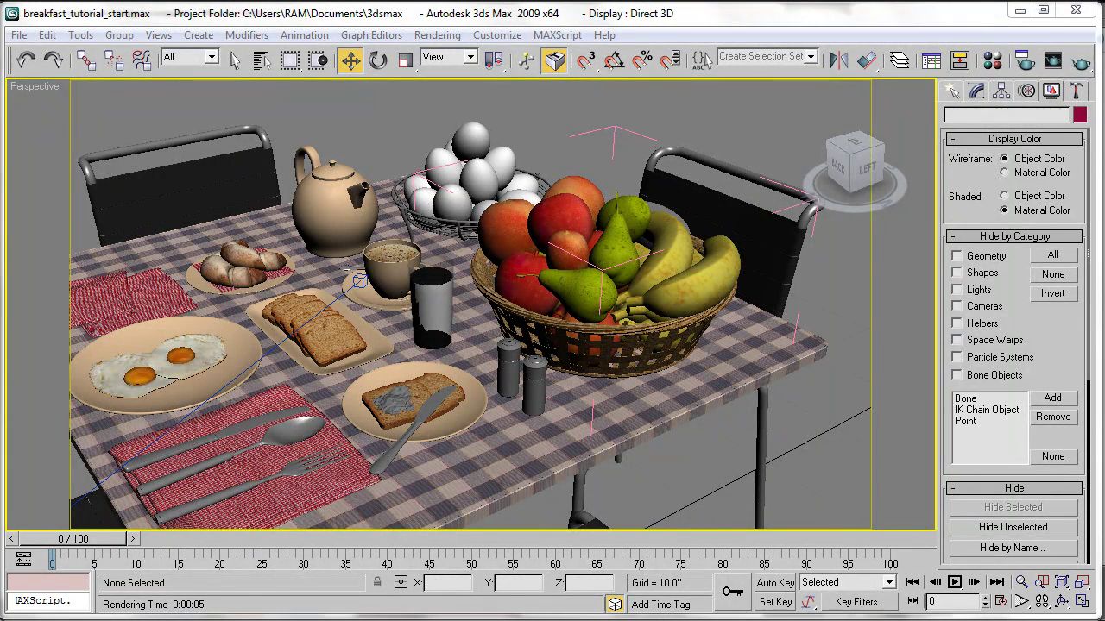
Switch to 3ds Max and examine the breakfast table scene from several angles, both close up and from farther away.
{"action": "middle_click_drag", "start_coordinate": [464, 351], "coordinate": [389, 382], "text": "alt"}
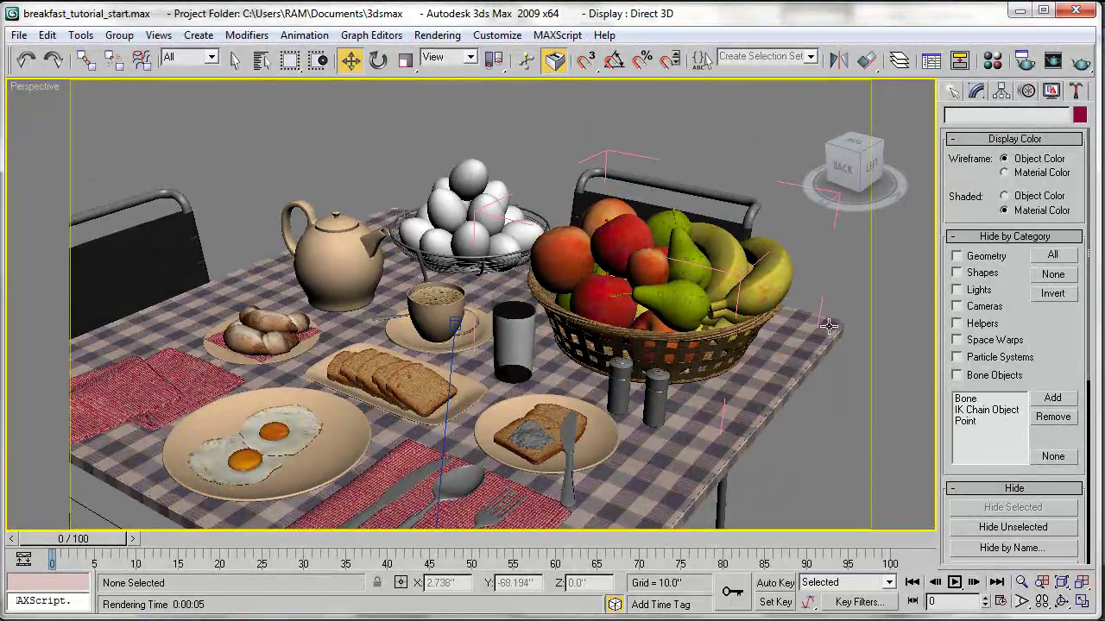
{"action": "middle_click_drag", "start_coordinate": [355, 283], "coordinate": [451, 312], "text": "alt"}
{"action": "scroll", "coordinate": [443, 328], "scroll_direction": "up", "scroll_amount": 2}
{"action": "scroll", "coordinate": [451, 312], "scroll_direction": "up", "scroll_amount": 2}
{"action": "middle_click_drag", "start_coordinate": [599, 341], "coordinate": [571, 316], "text": "alt"}
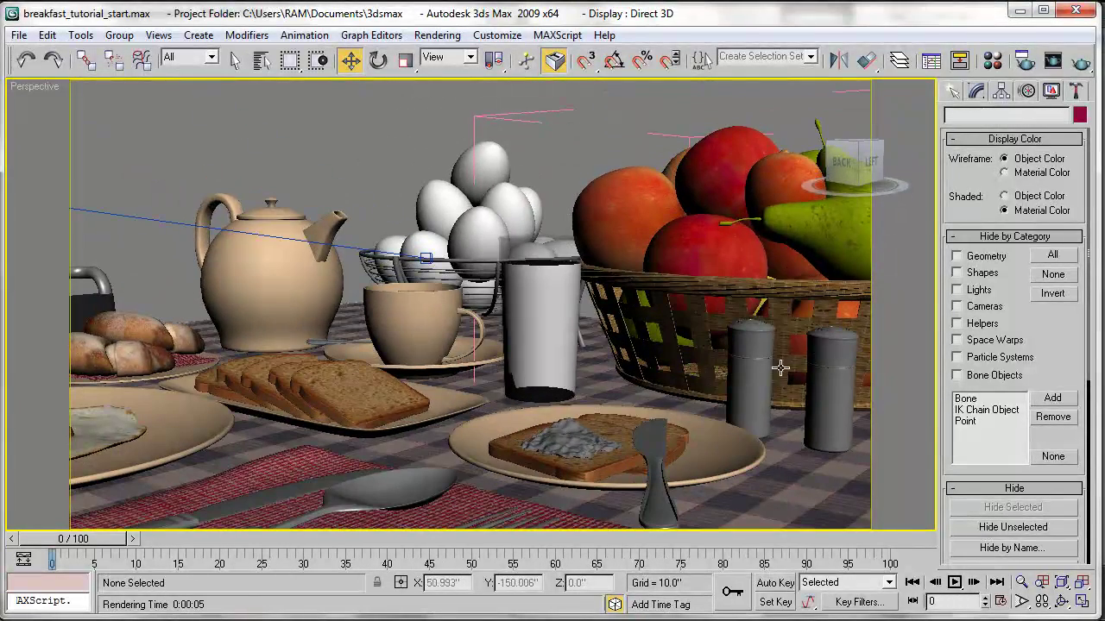
{"action": "middle_click_drag", "start_coordinate": [733, 368], "coordinate": [550, 374], "text": "alt"}
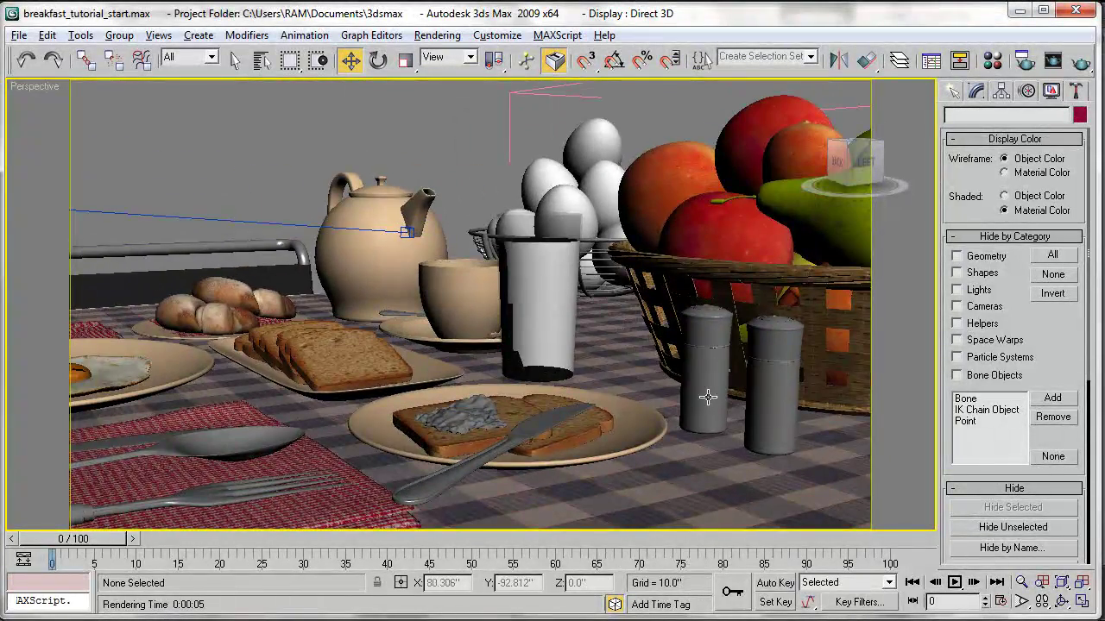
{"action": "scroll", "coordinate": [707, 397], "scroll_direction": "down", "scroll_amount": 3}
{"action": "middle_click_drag", "start_coordinate": [719, 399], "coordinate": [592, 373], "text": "alt"}
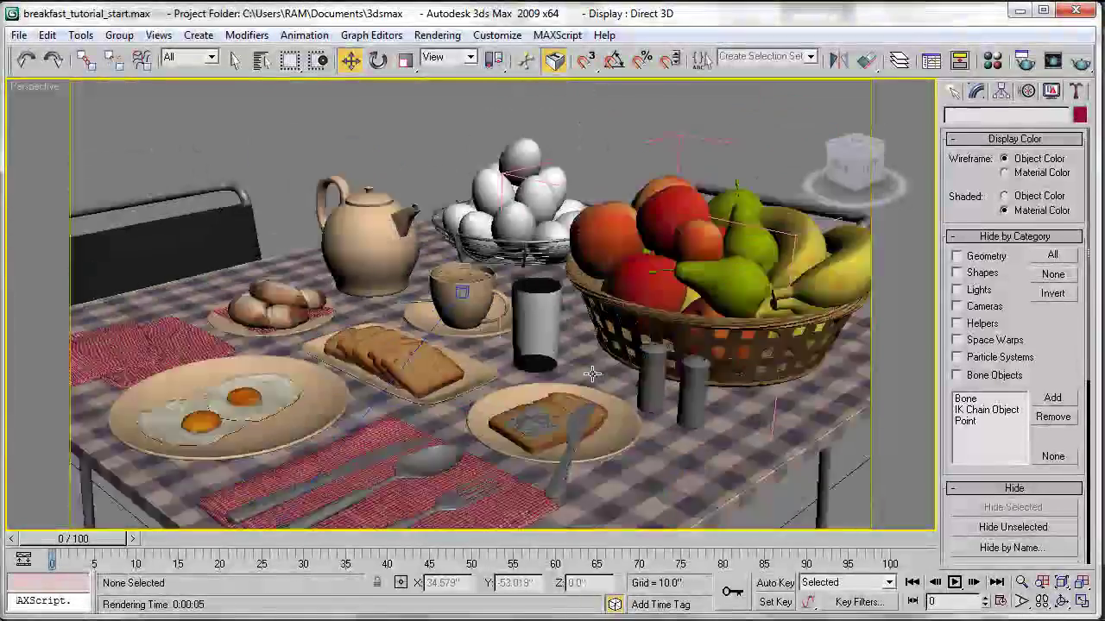
{"action": "scroll", "coordinate": [486, 342], "scroll_direction": "down", "scroll_amount": 3}
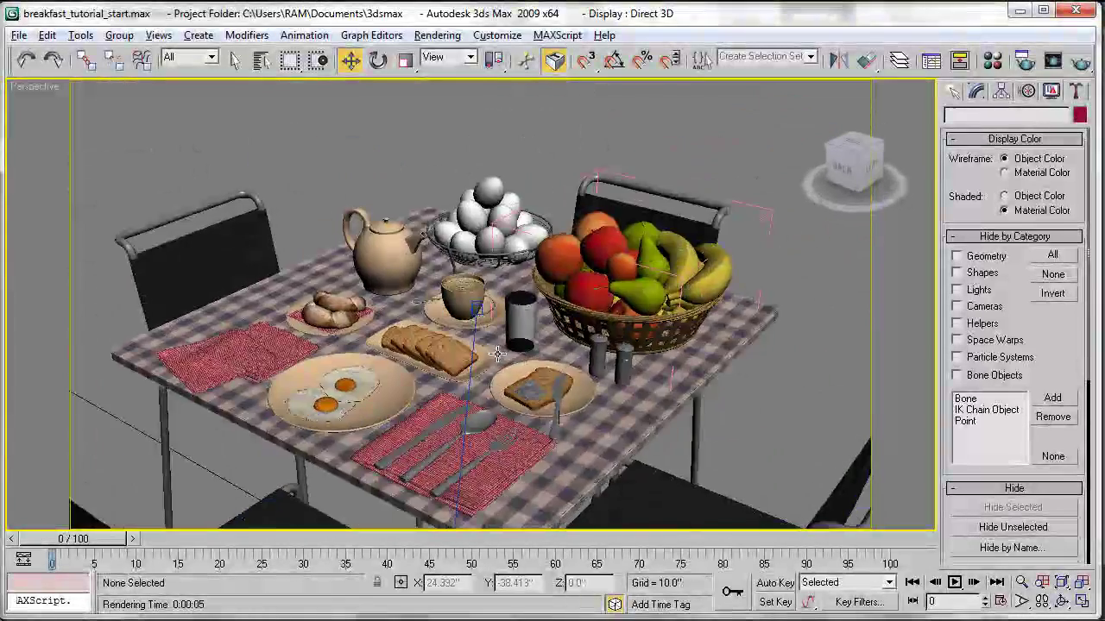
{"action": "scroll", "coordinate": [427, 291], "scroll_direction": "up", "scroll_amount": 5}
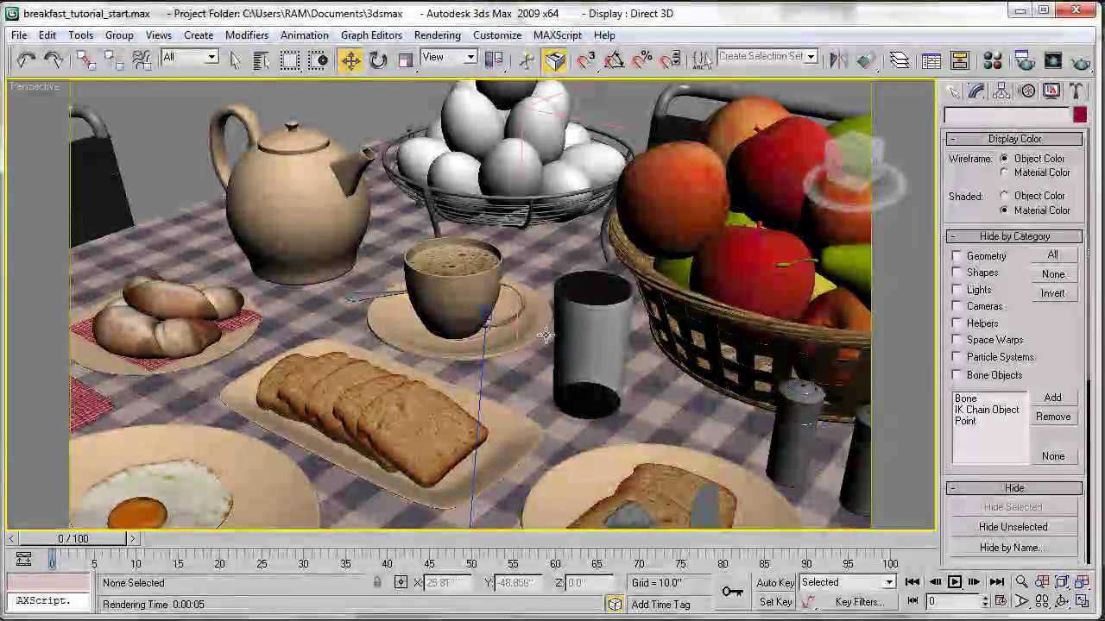
{"action": "middle_click_drag", "start_coordinate": [546, 335], "coordinate": [536, 301], "text": "alt"}
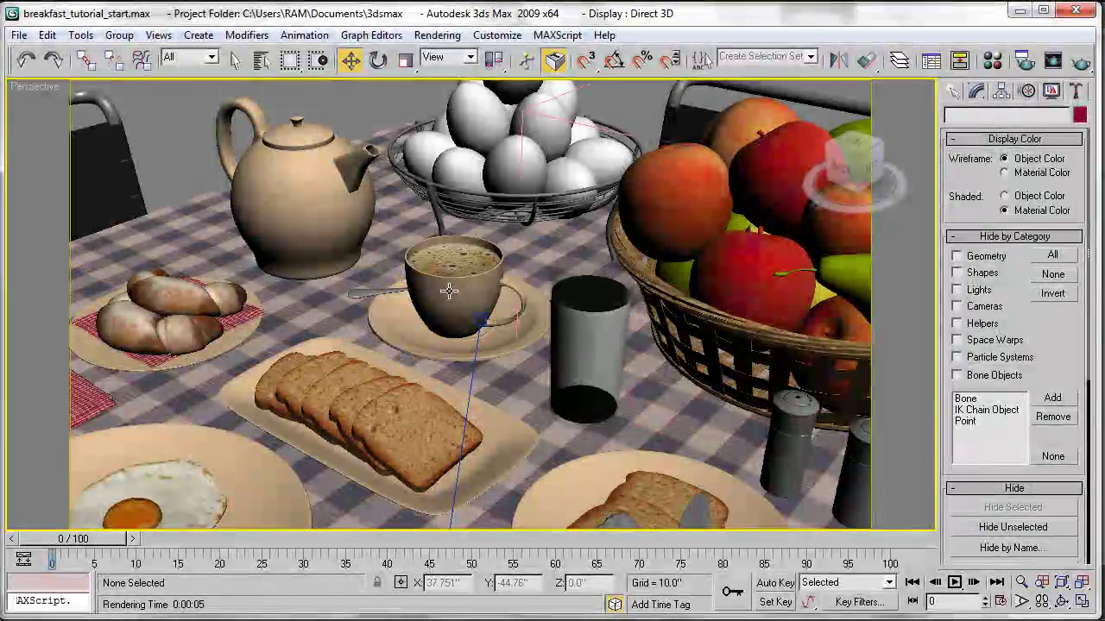
{"action": "middle_click_drag", "start_coordinate": [498, 282], "coordinate": [521, 263], "text": "alt"}
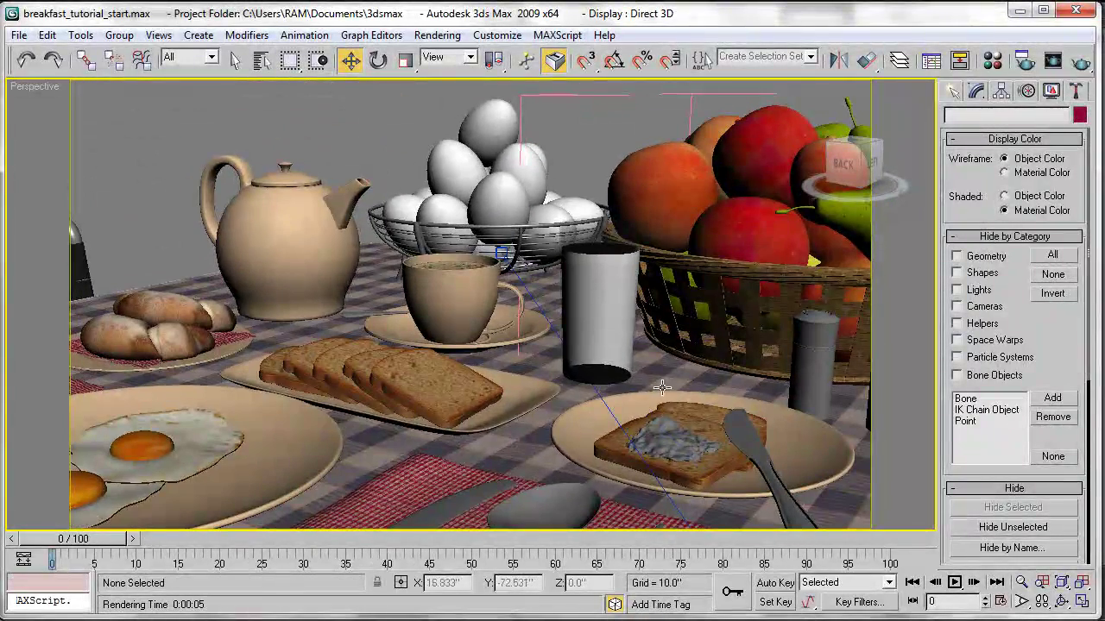
{"action": "middle_click_drag", "start_coordinate": [561, 299], "coordinate": [507, 349], "text": "alt"}
{"action": "middle_click_drag", "start_coordinate": [619, 485], "coordinate": [551, 347], "text": "alt"}
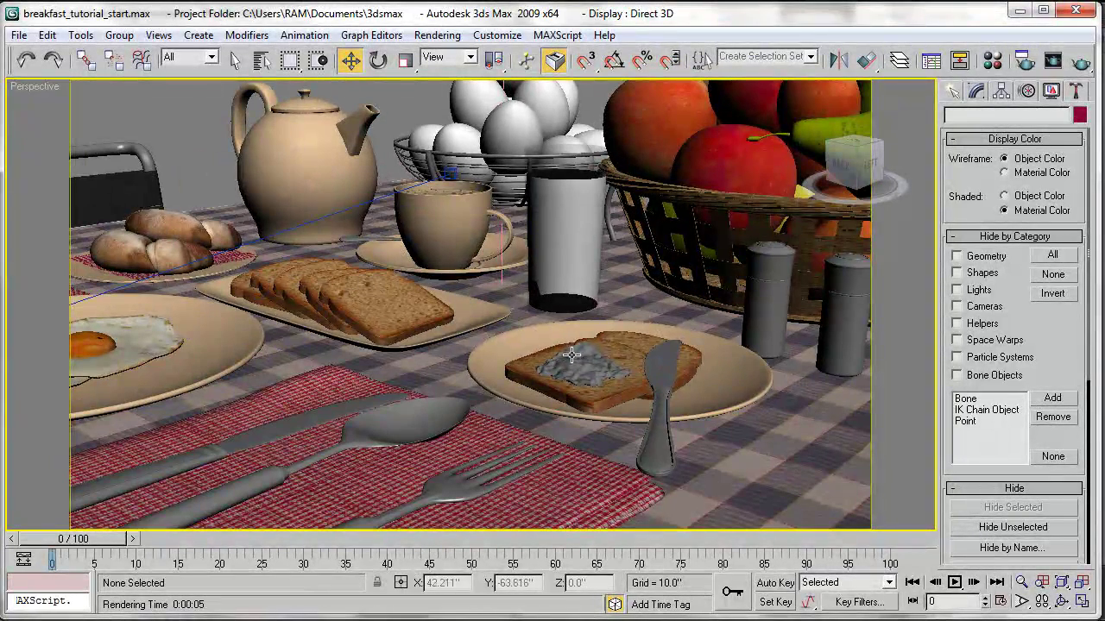
{"action": "middle_click_drag", "start_coordinate": [526, 356], "coordinate": [559, 358], "text": "alt"}
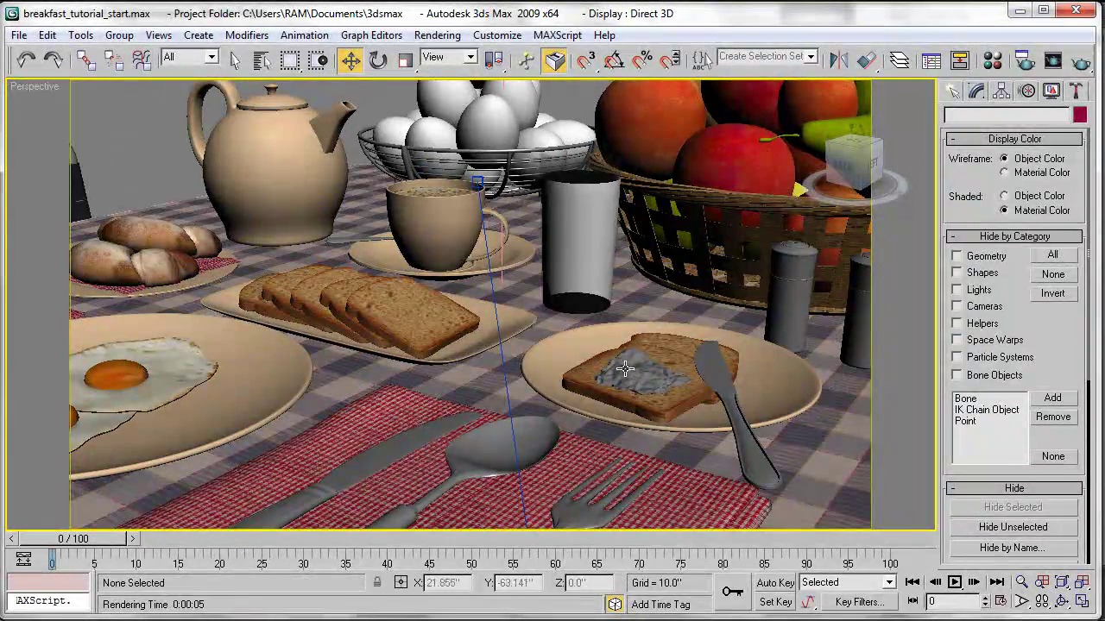
{"action": "middle_click_drag", "start_coordinate": [643, 375], "coordinate": [425, 383], "text": "alt"}
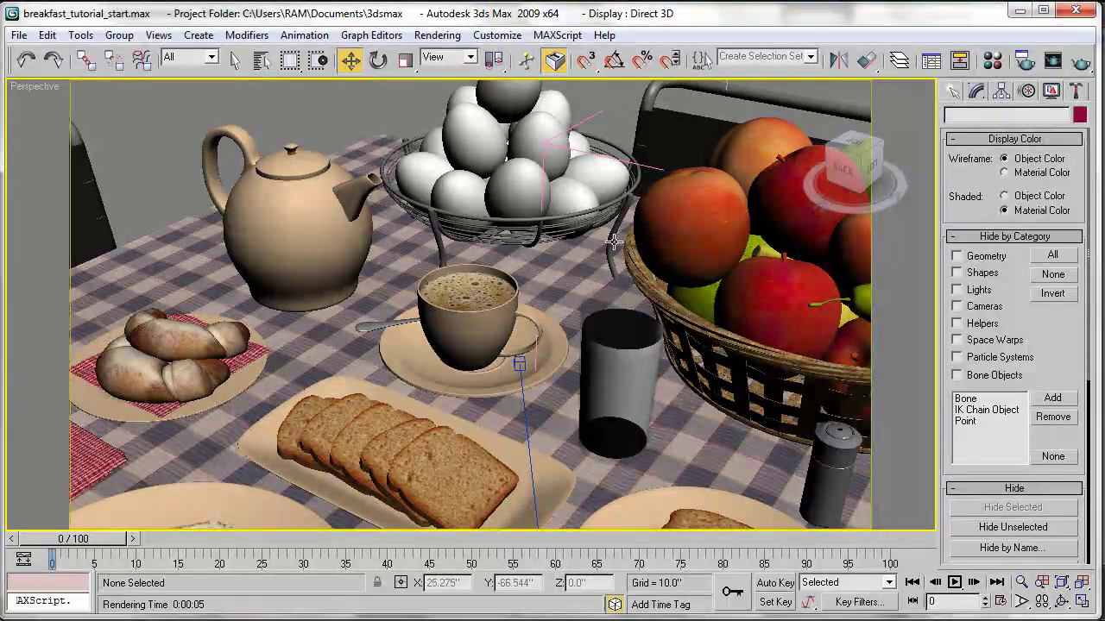
Assign V-Ray DEMO 1.50.SP2 as the production renderer in the render setup.
{"action": "left_click", "coordinate": [1023, 63]}
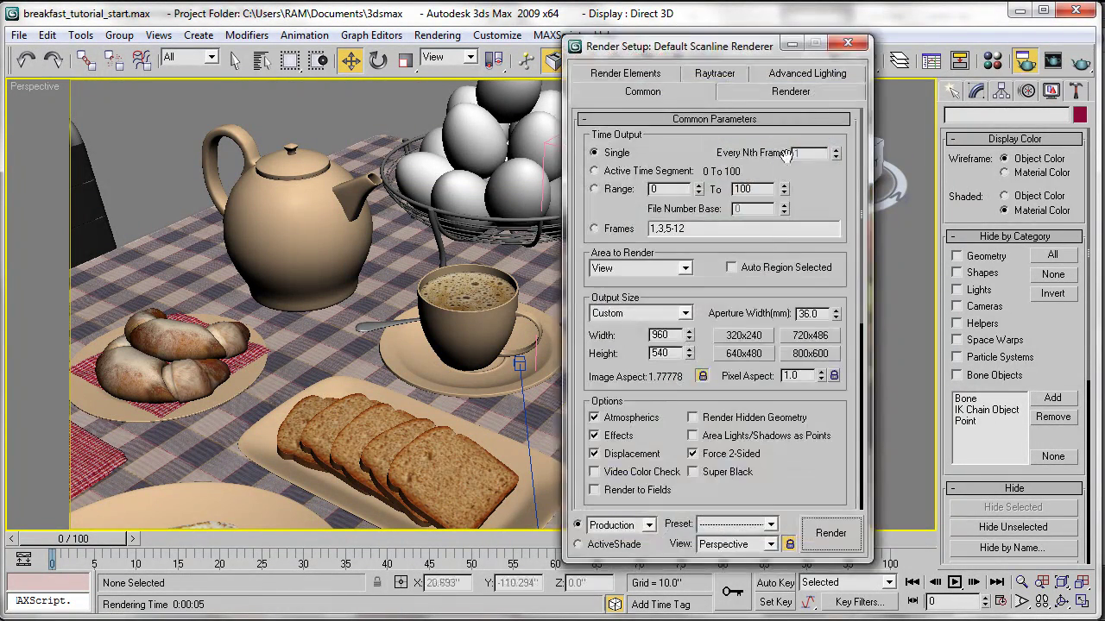
{"action": "scroll", "coordinate": [798, 476], "scroll_direction": "down", "scroll_amount": 8}
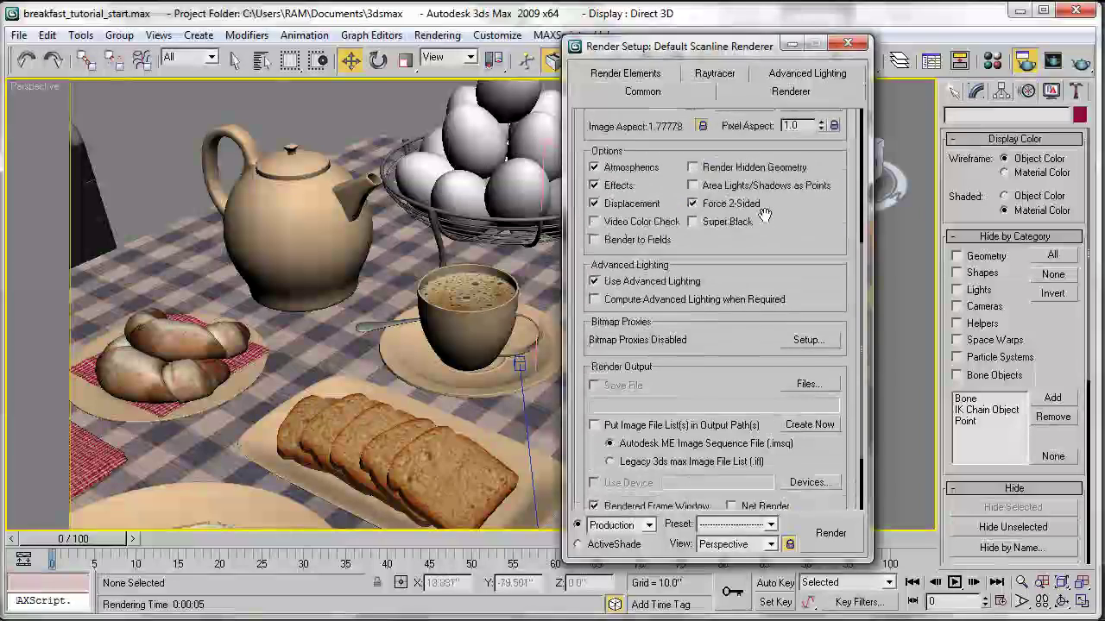
{"action": "scroll", "coordinate": [791, 496], "scroll_direction": "down", "scroll_amount": 2}
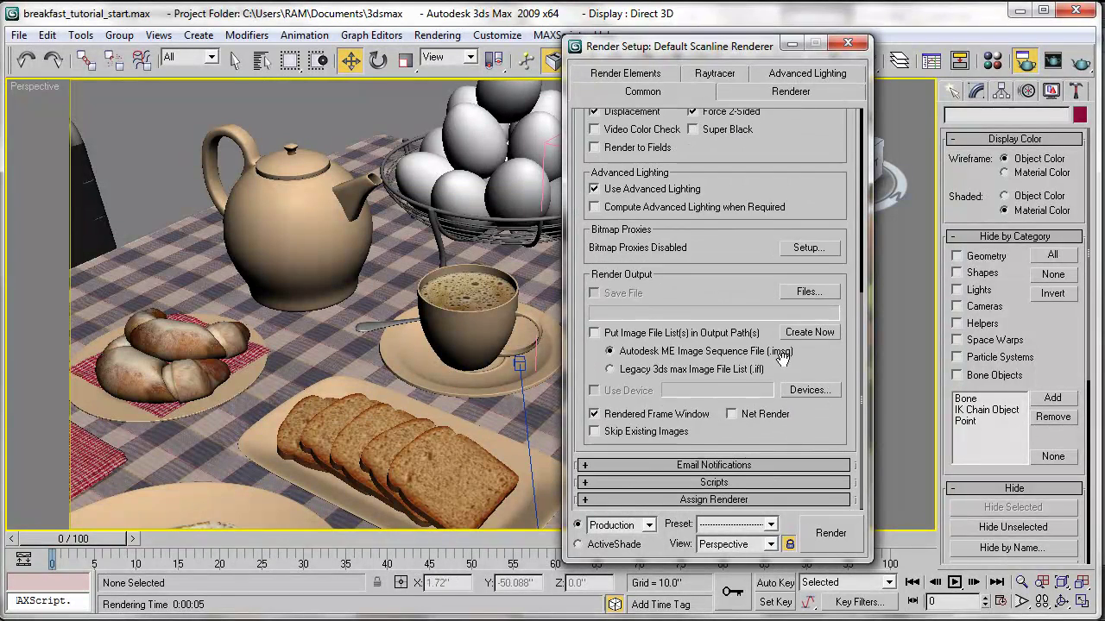
{"action": "left_click", "coordinate": [724, 502]}
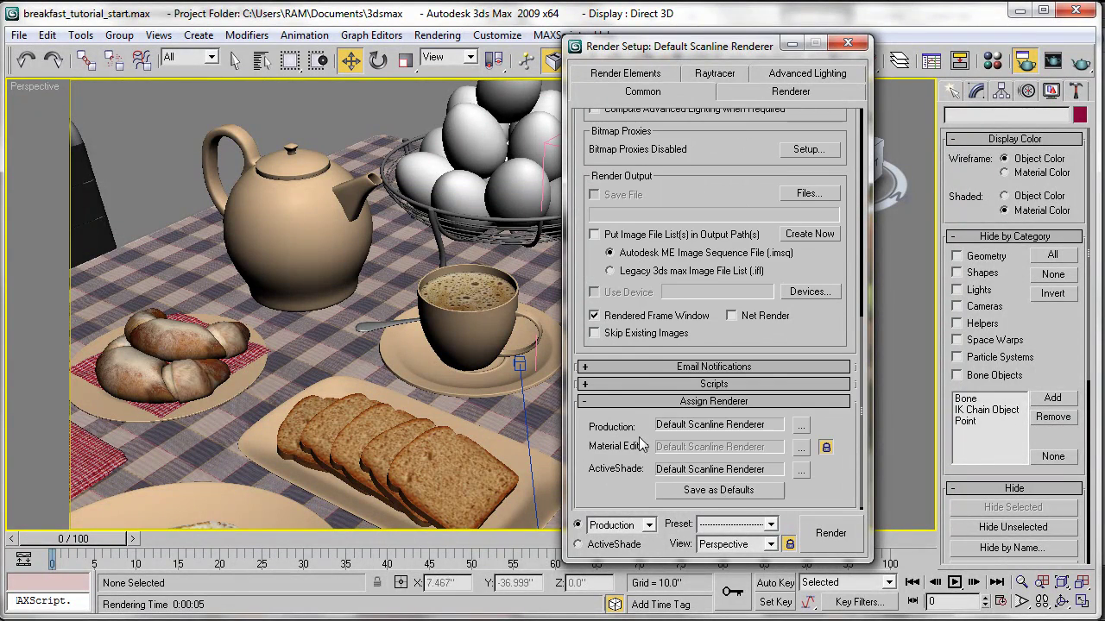
{"action": "left_click", "coordinate": [802, 426]}
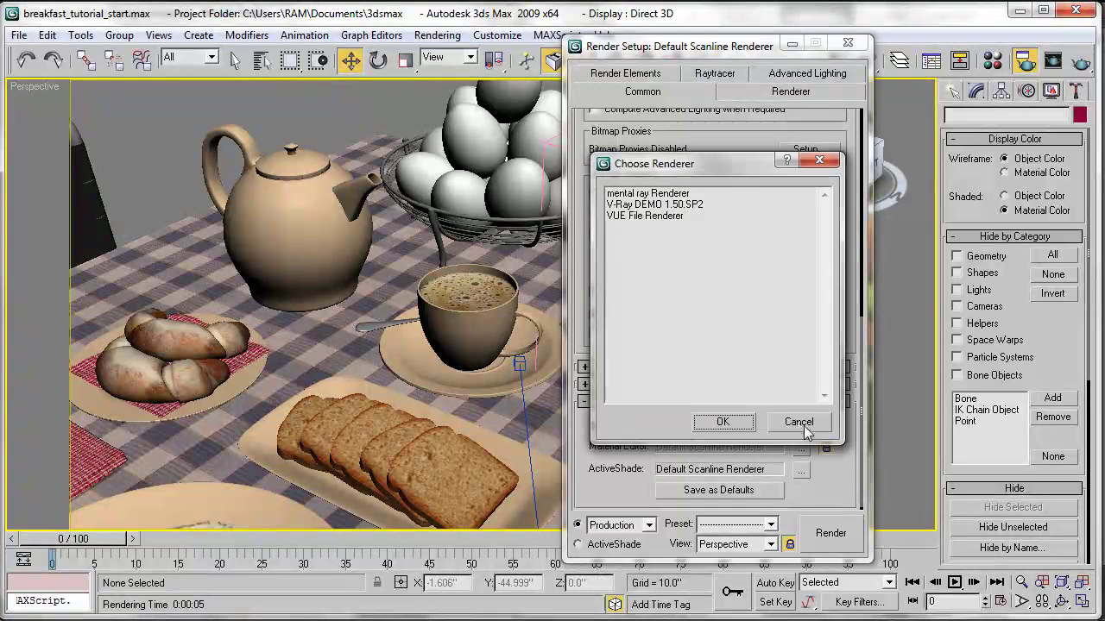
{"action": "left_click", "coordinate": [633, 205]}
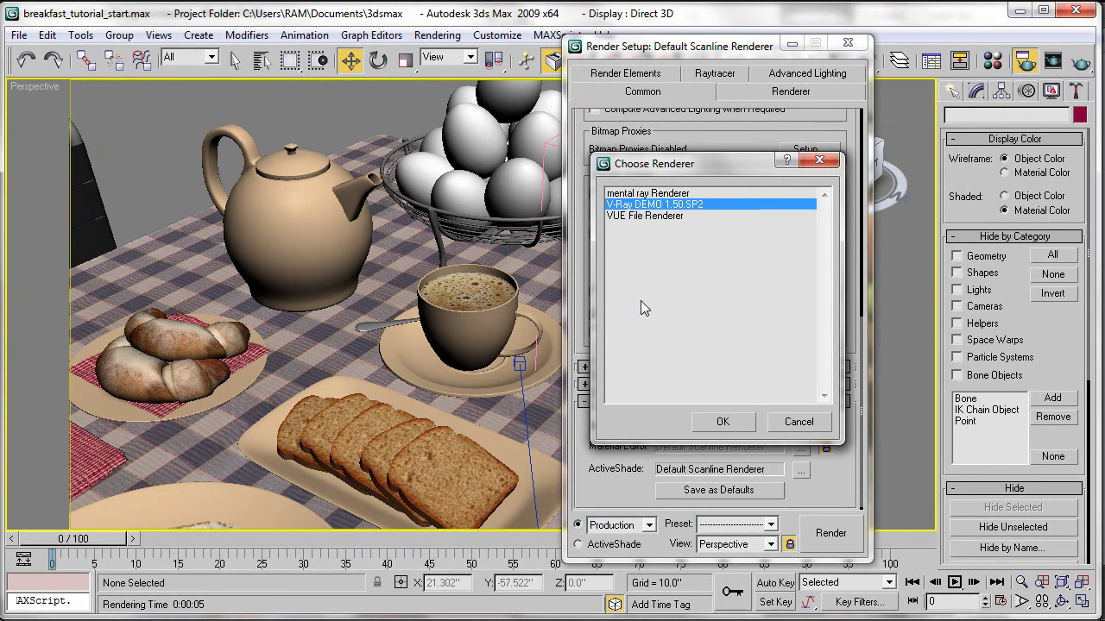
{"action": "left_click", "coordinate": [722, 422]}
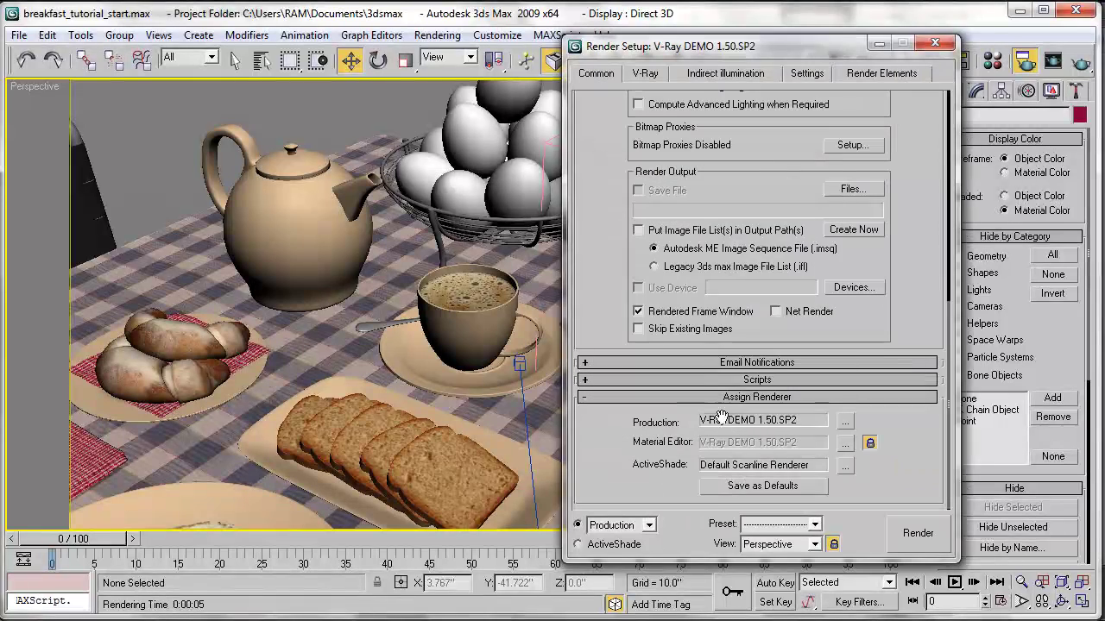
{"action": "scroll", "coordinate": [734, 116], "scroll_direction": "up", "scroll_amount": 5}
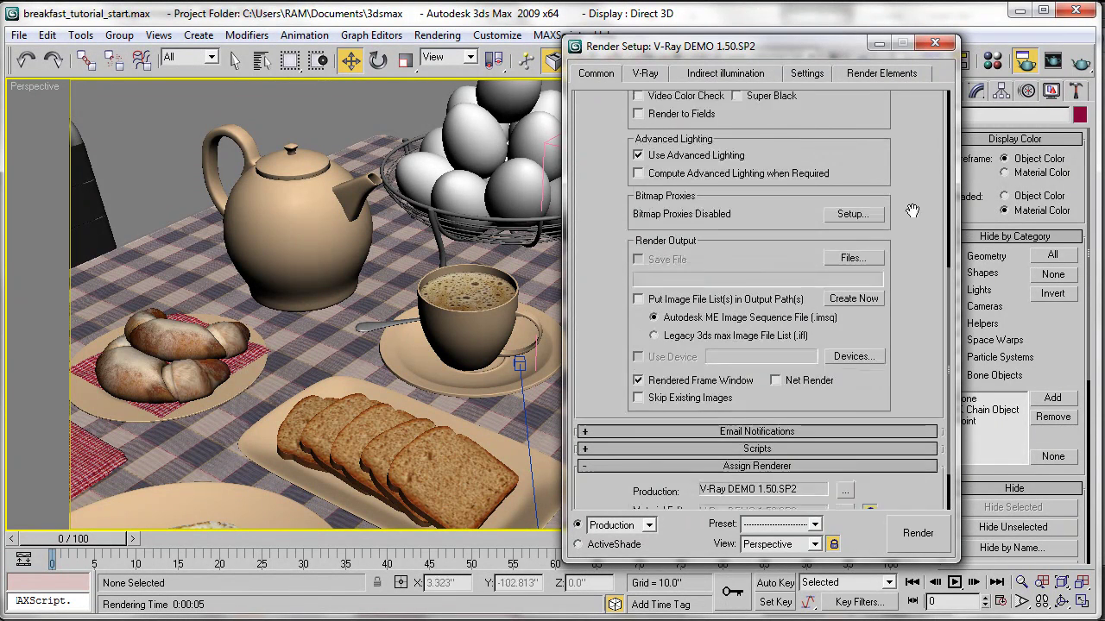
Turn off default lights in the V-Ray global switches.
{"action": "left_click", "coordinate": [648, 75]}
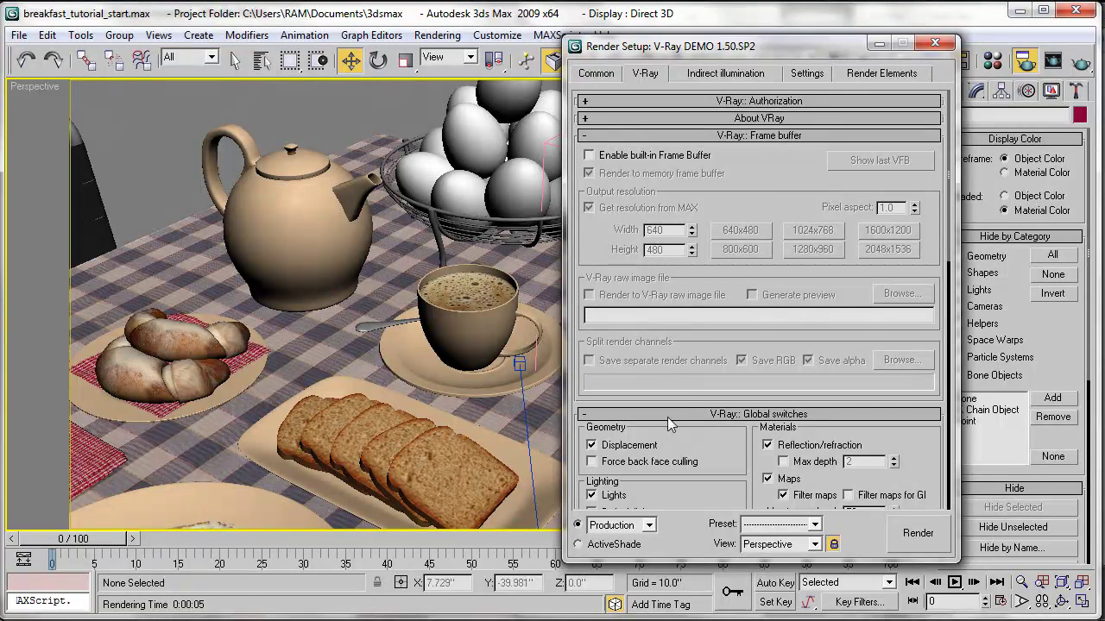
{"action": "left_click_drag", "start_coordinate": [718, 443], "coordinate": [688, 213]}
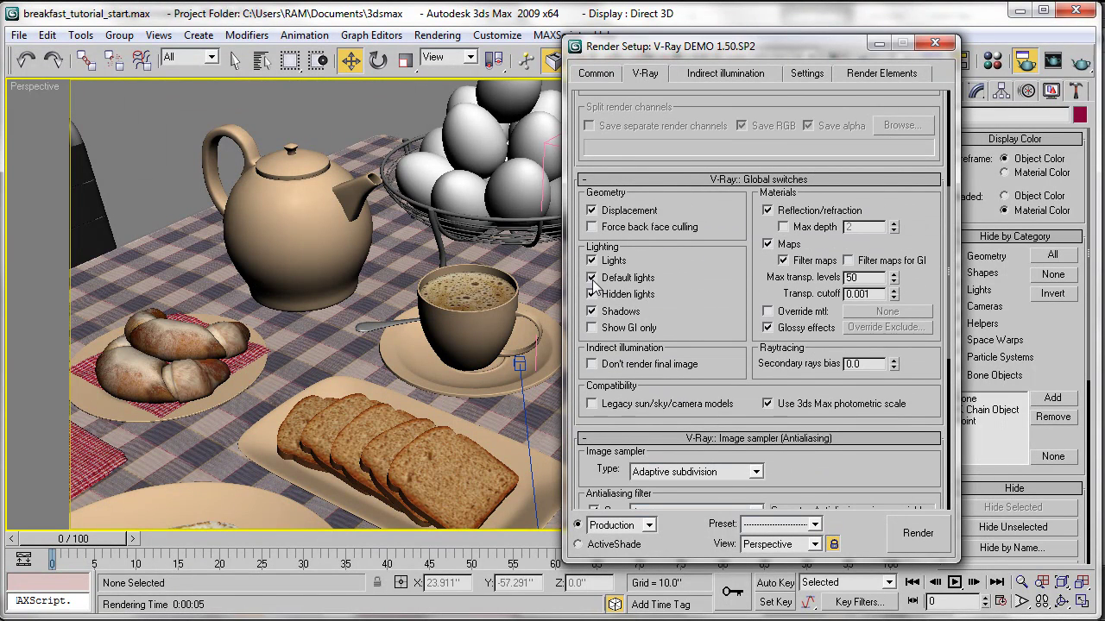
Set the V-Ray image sampler type to Adaptive DMC and the antialiasing filter to Mitchell-Netravali.
{"action": "left_click_drag", "start_coordinate": [733, 358], "coordinate": [713, 165]}
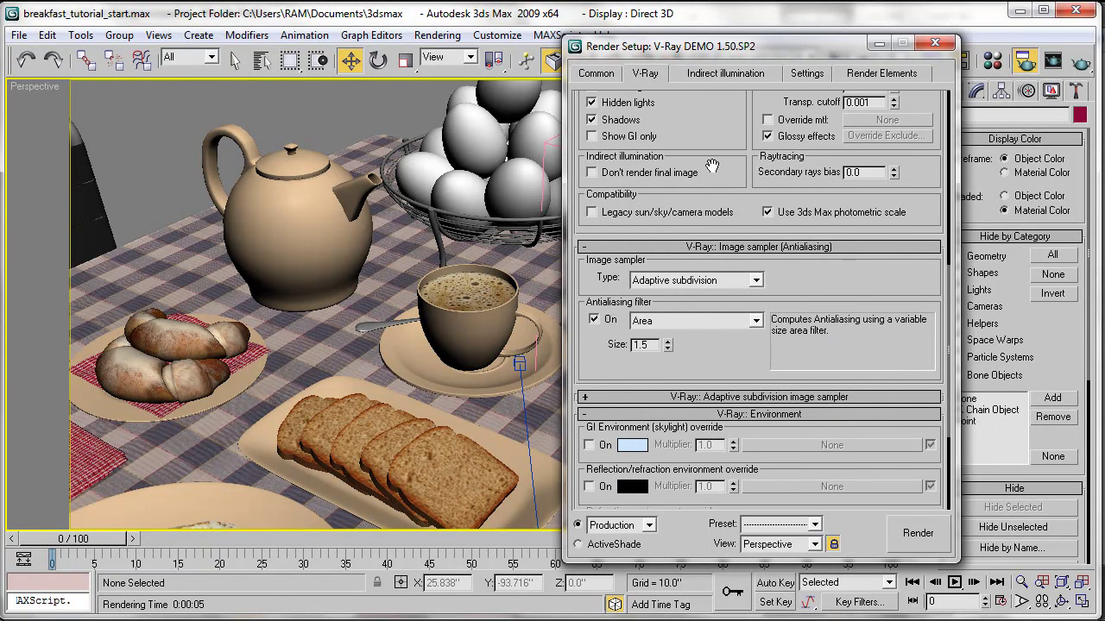
{"action": "left_click", "coordinate": [681, 283]}
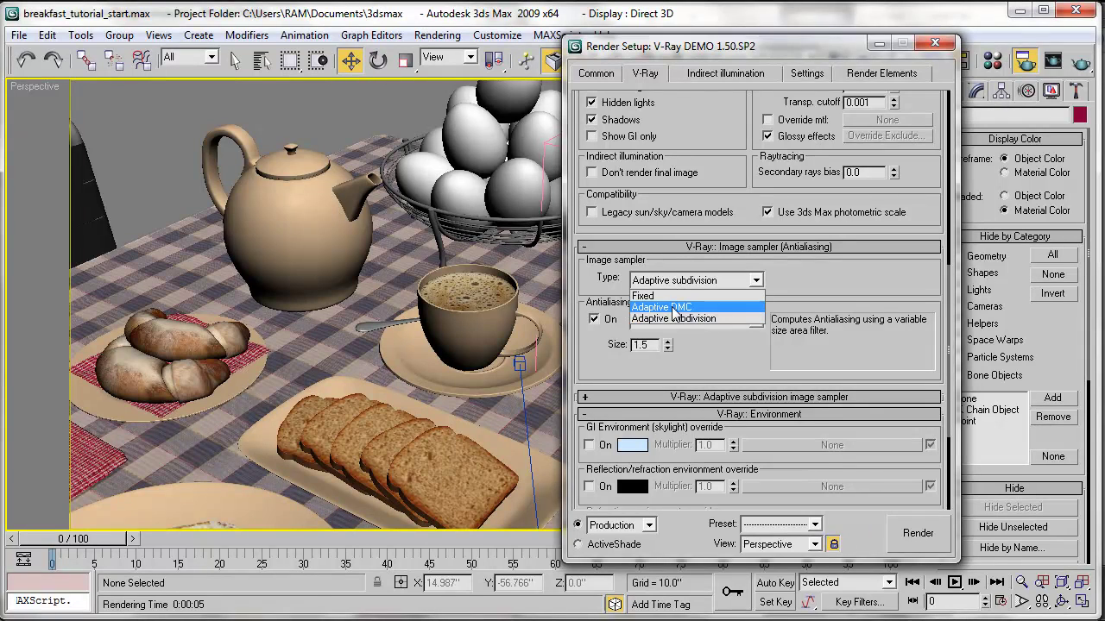
{"action": "left_click", "coordinate": [673, 308]}
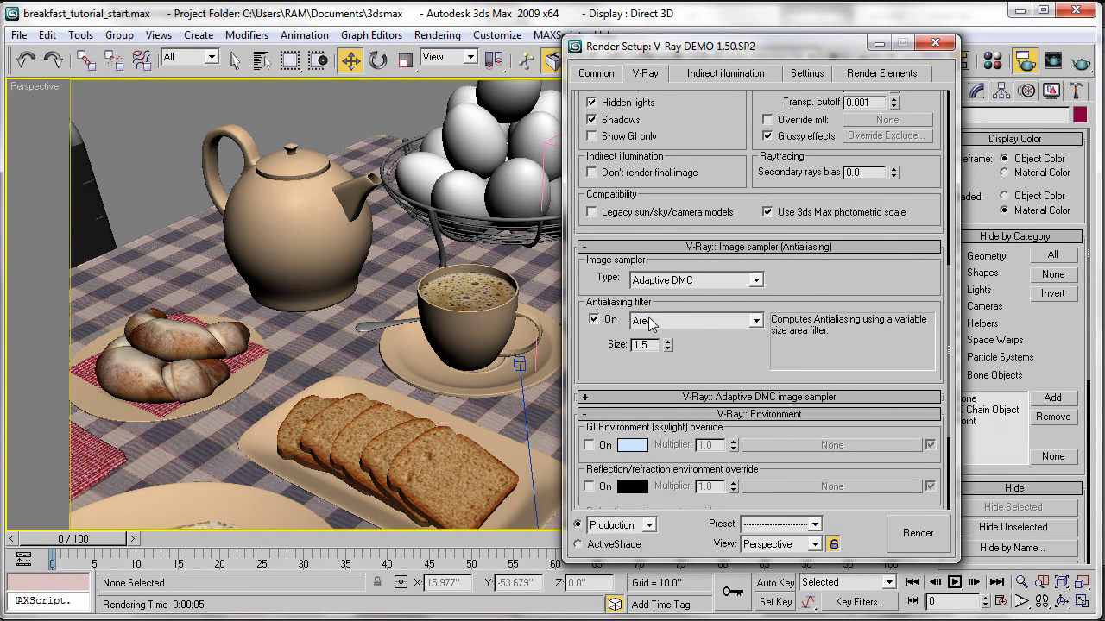
{"action": "left_click", "coordinate": [658, 321]}
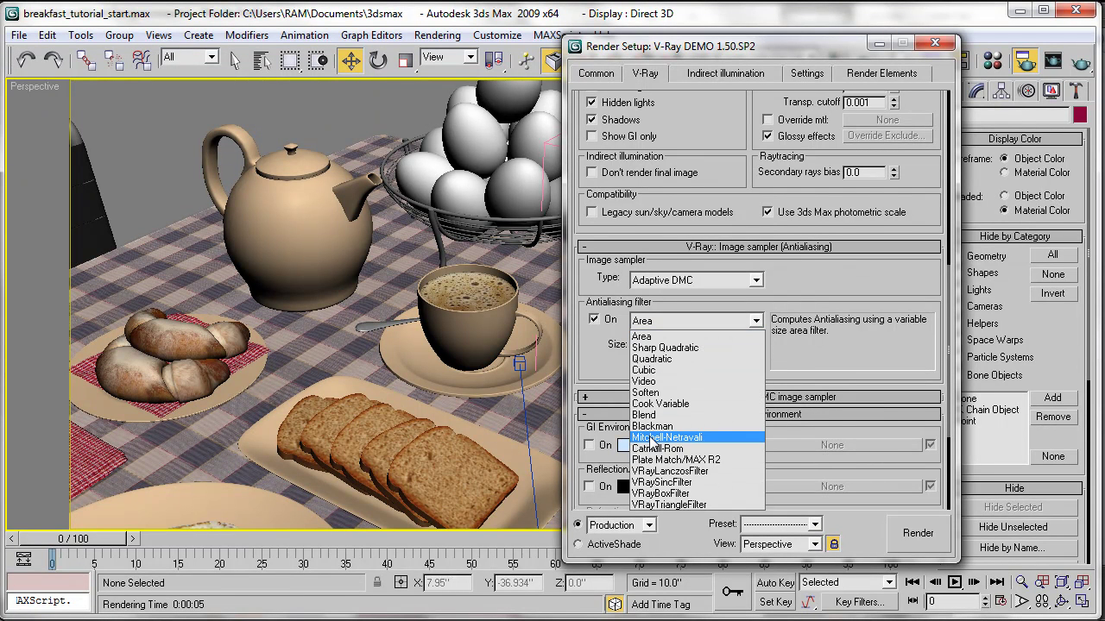
{"action": "left_click", "coordinate": [651, 438]}
Enable the GI environment (skylight) override and change its color to a very pale, near-white blue.
{"action": "left_click_drag", "start_coordinate": [800, 363], "coordinate": [768, 203]}
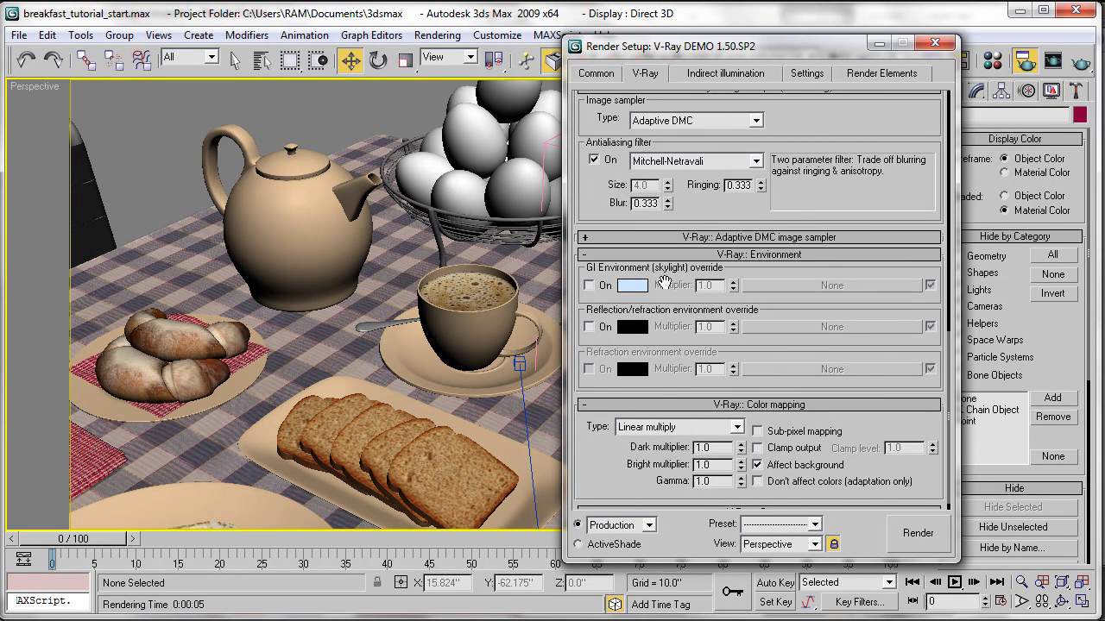
{"action": "left_click_drag", "start_coordinate": [789, 129], "coordinate": [785, 405]}
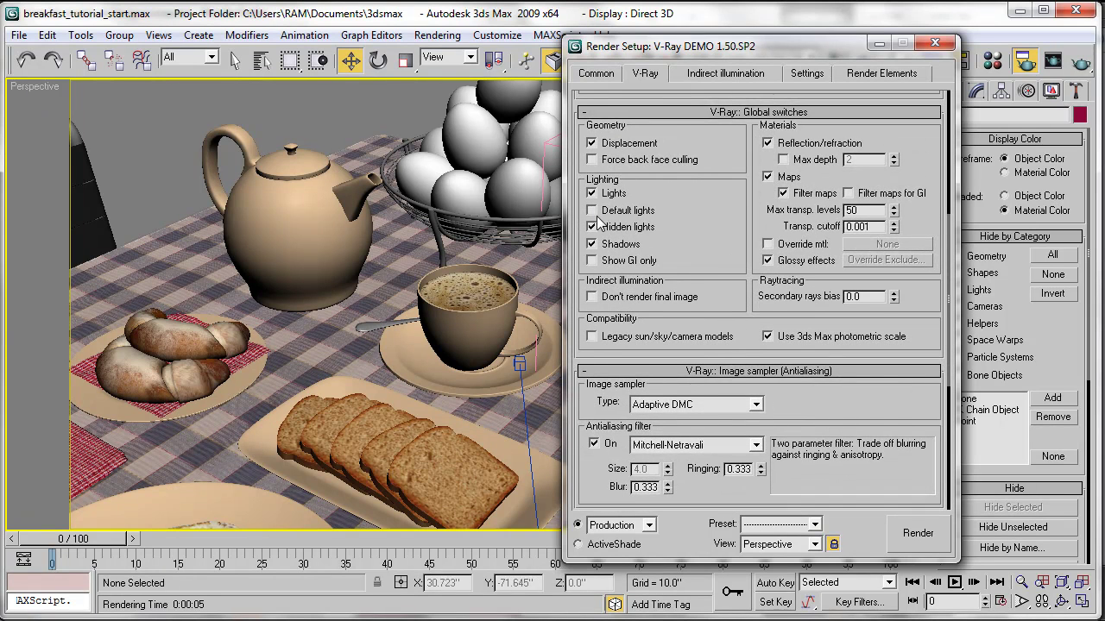
{"action": "left_click_drag", "start_coordinate": [802, 406], "coordinate": [759, 200]}
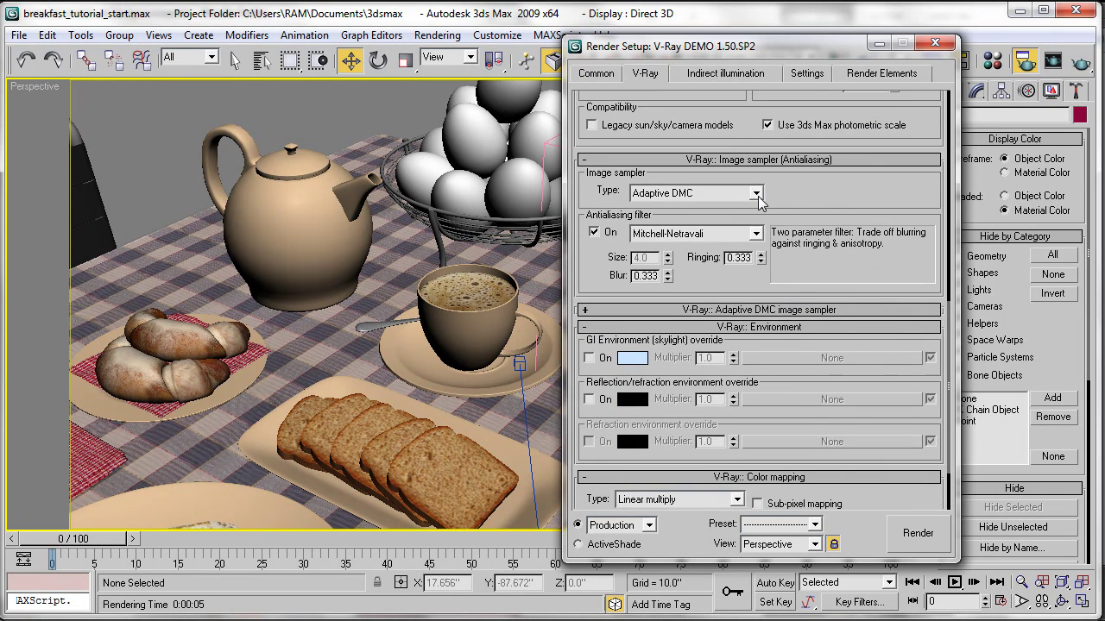
{"action": "left_click", "coordinate": [588, 358]}
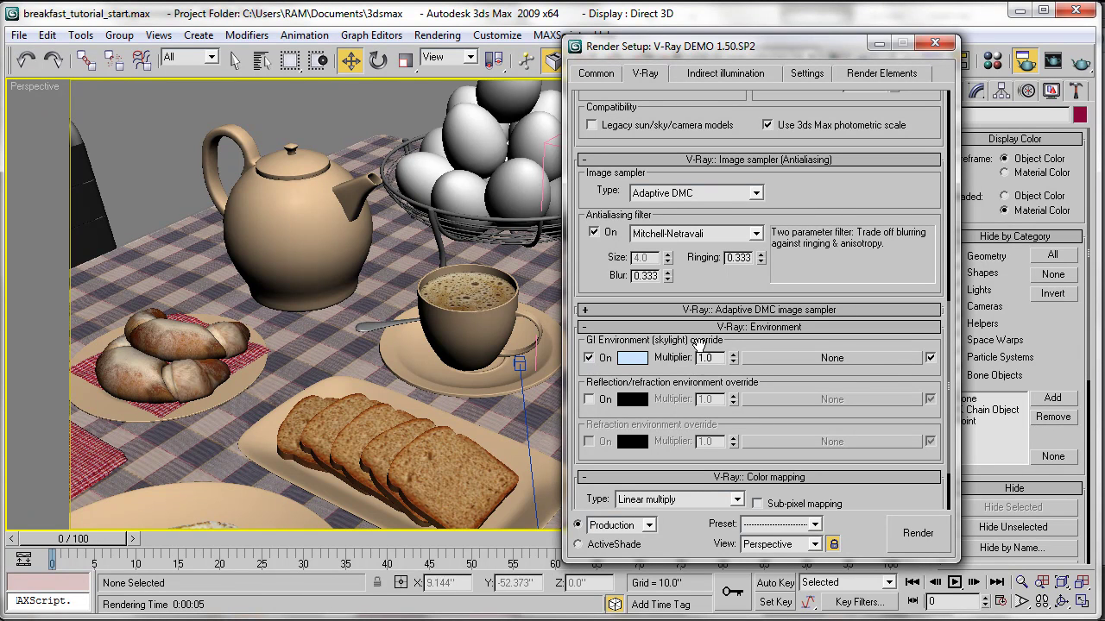
{"action": "left_click", "coordinate": [632, 357]}
{"action": "left_click_drag", "start_coordinate": [160, 223], "coordinate": [161, 234]}
{"action": "left_click", "coordinate": [285, 253]}
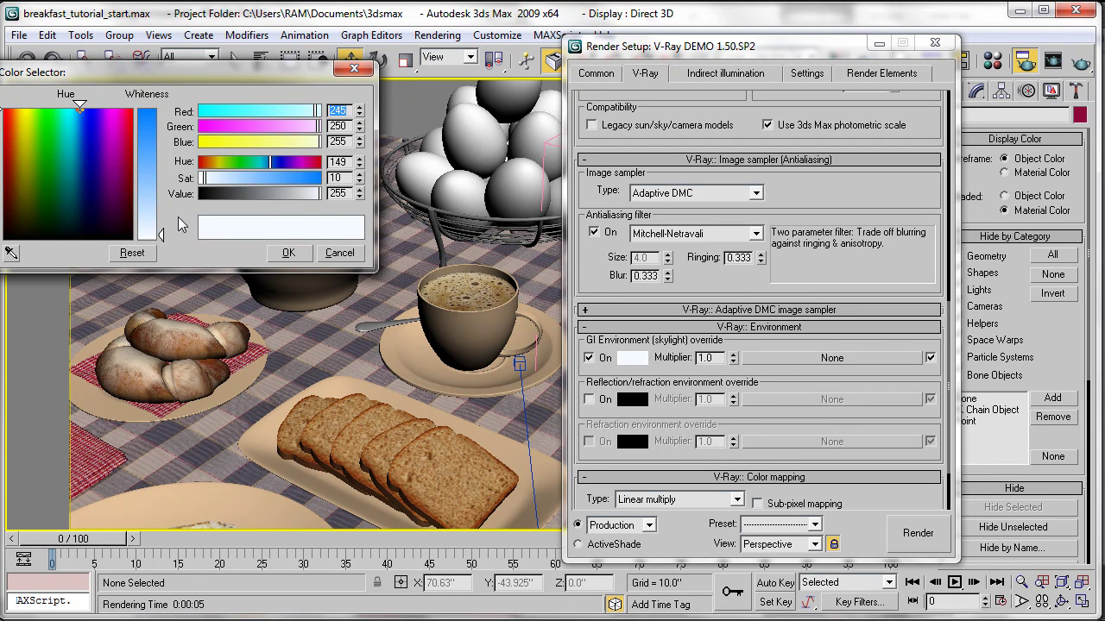
{"action": "left_click_drag", "start_coordinate": [154, 241], "coordinate": [155, 235]}
{"action": "left_click", "coordinate": [289, 252]}
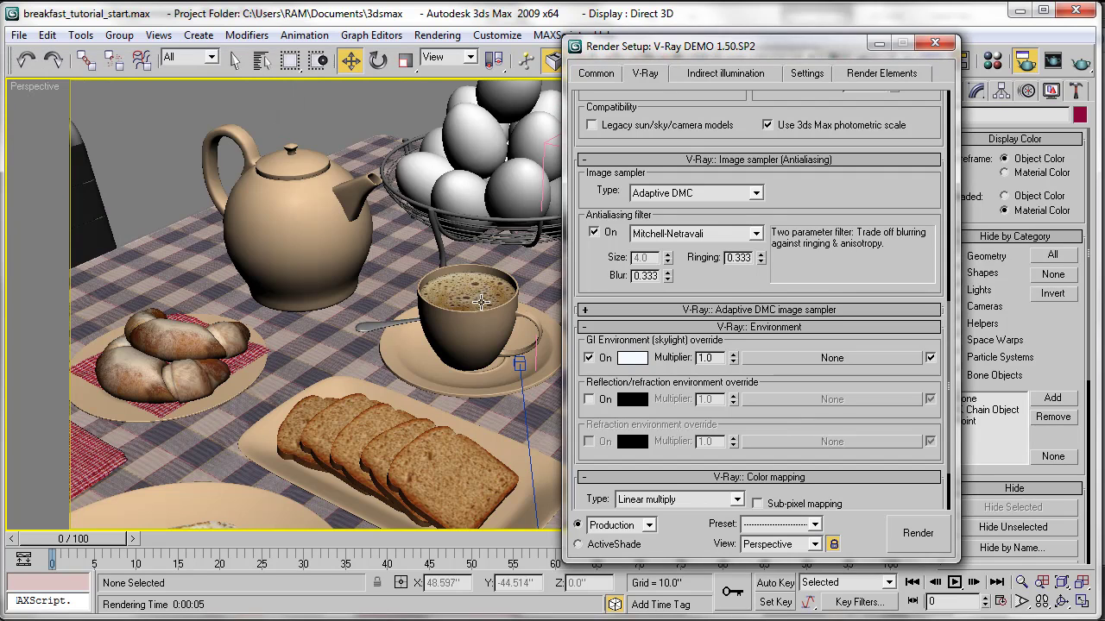
Turn on V-Ray indirect illumination and set the secondary bounces GI engine to Light cache.
{"action": "scroll", "coordinate": [671, 376], "scroll_direction": "down", "scroll_amount": 1}
{"action": "scroll", "coordinate": [670, 376], "scroll_direction": "down", "scroll_amount": 3}
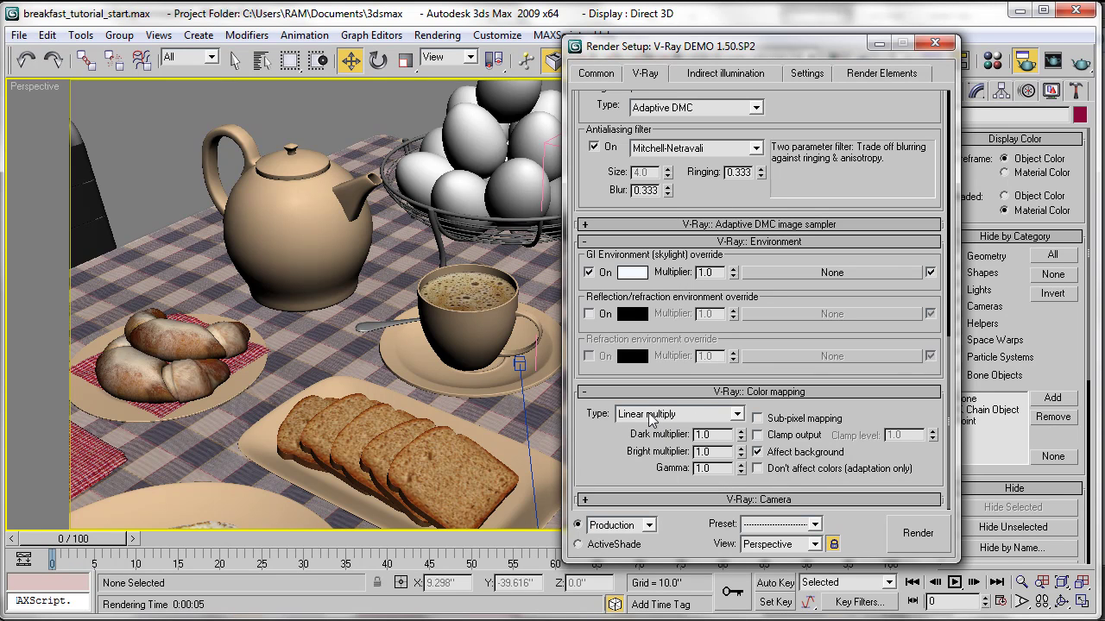
{"action": "left_click", "coordinate": [725, 75]}
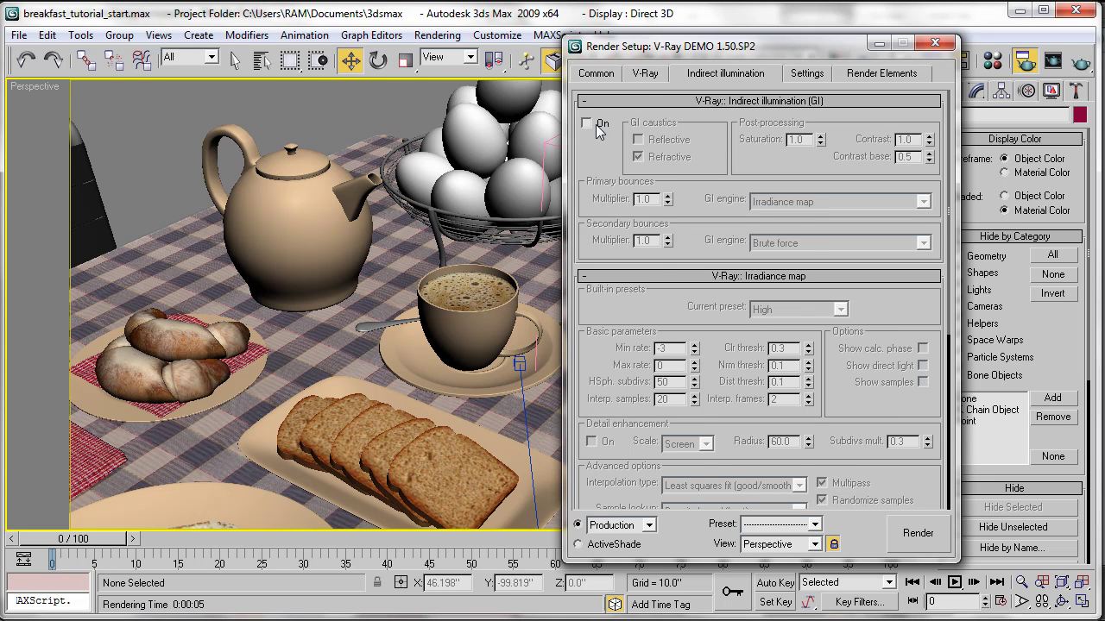
{"action": "left_click", "coordinate": [652, 76]}
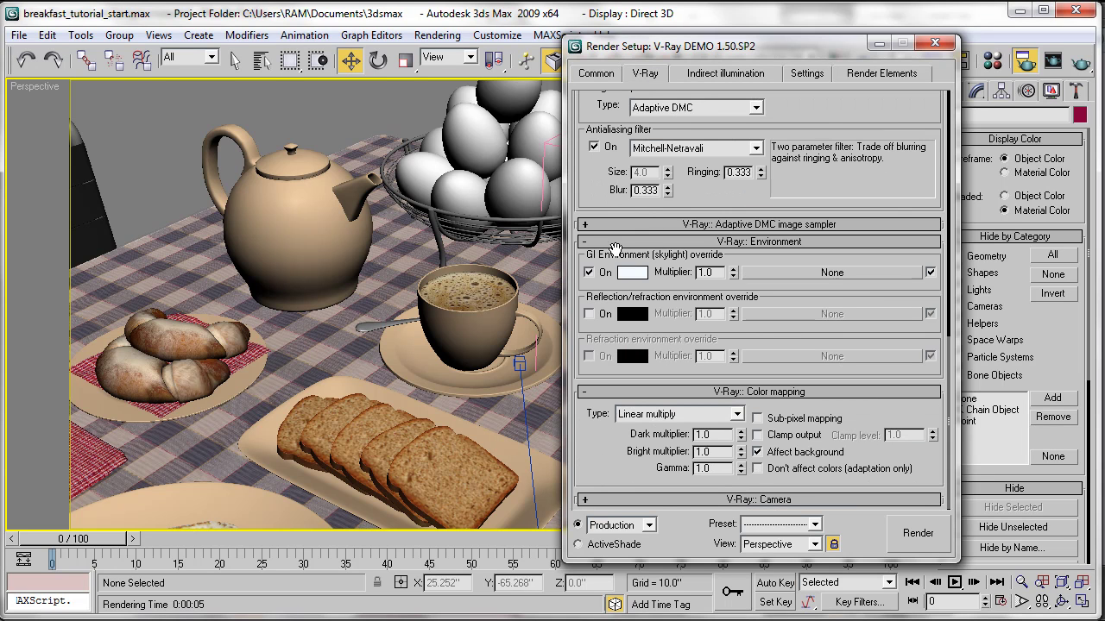
{"action": "left_click", "coordinate": [698, 73]}
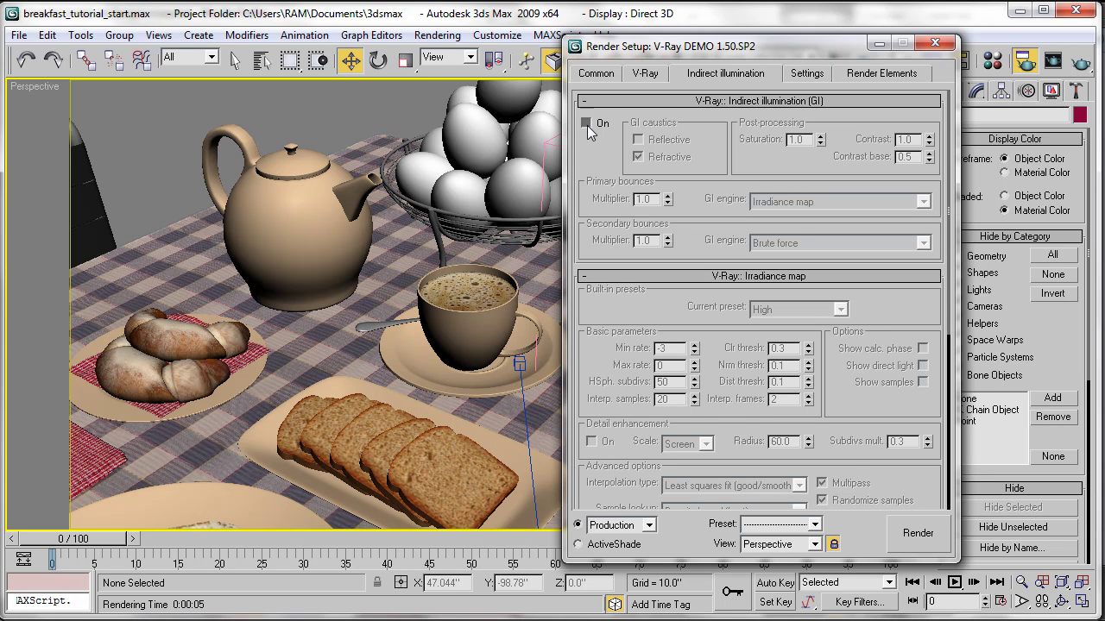
{"action": "left_click", "coordinate": [586, 126]}
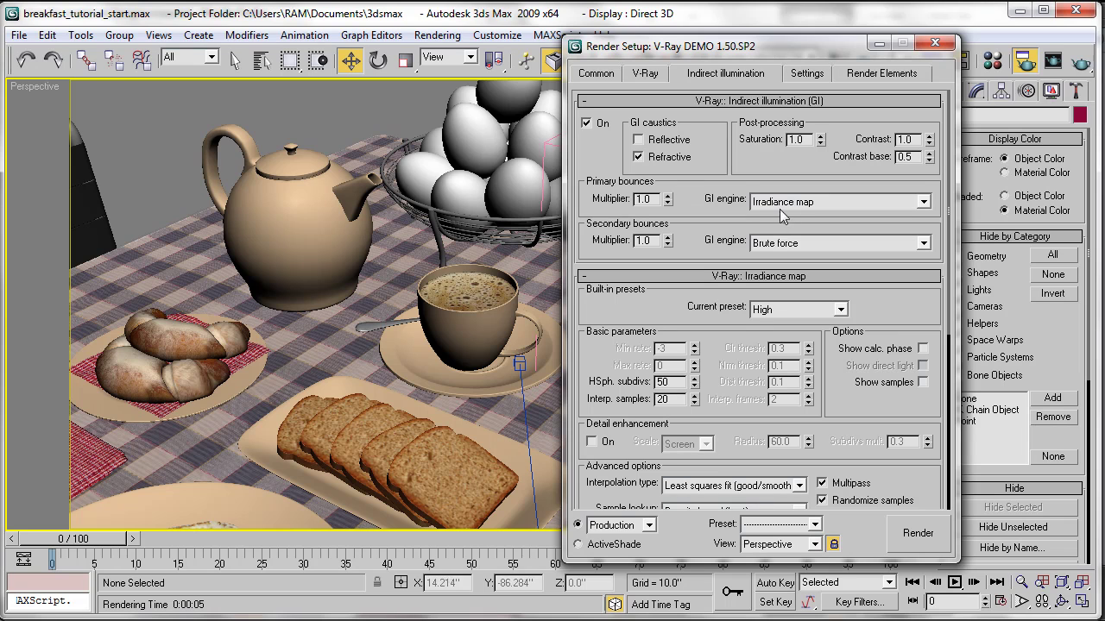
{"action": "left_click", "coordinate": [808, 244]}
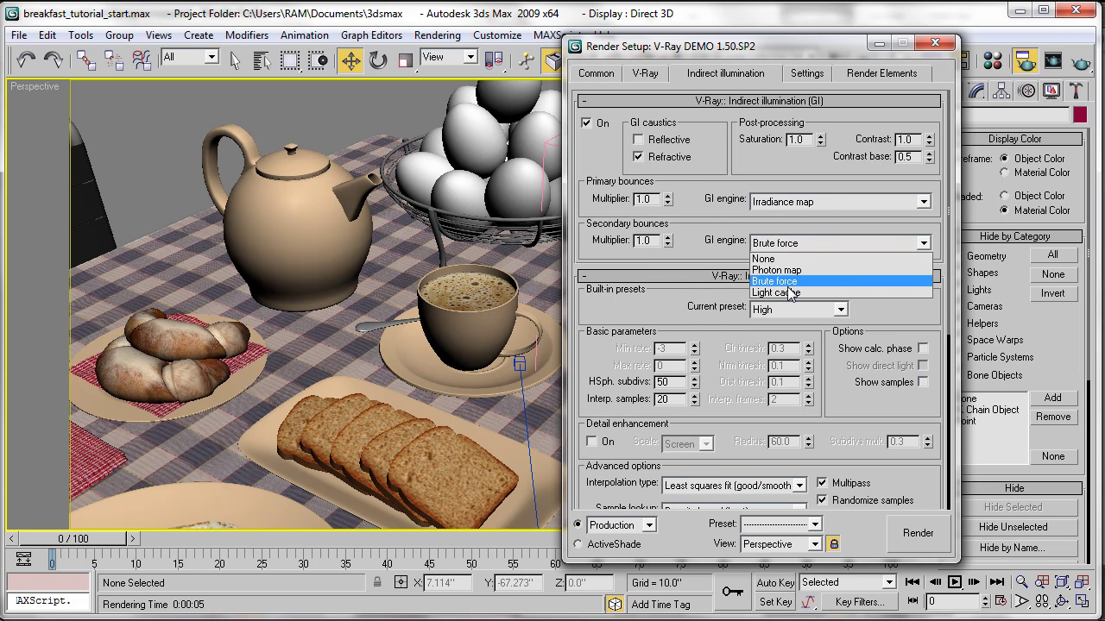
{"action": "left_click", "coordinate": [786, 290]}
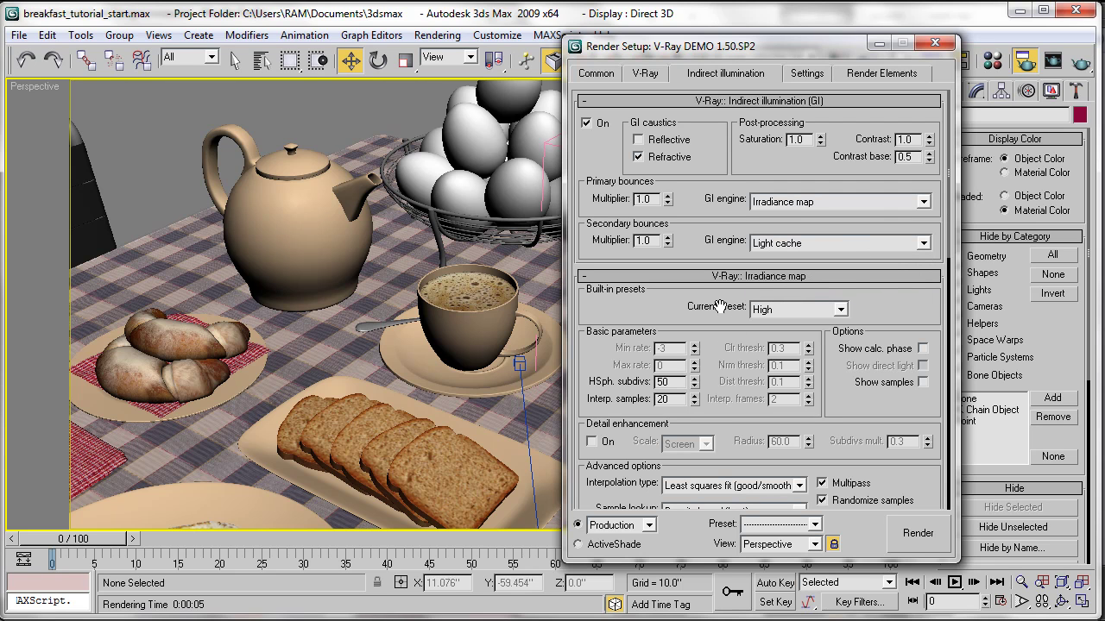
Set the irradiance map preset to Low with HSph. subdivs of 30, and enable showing its calculation phase.
{"action": "left_click_drag", "start_coordinate": [900, 305], "coordinate": [868, 314]}
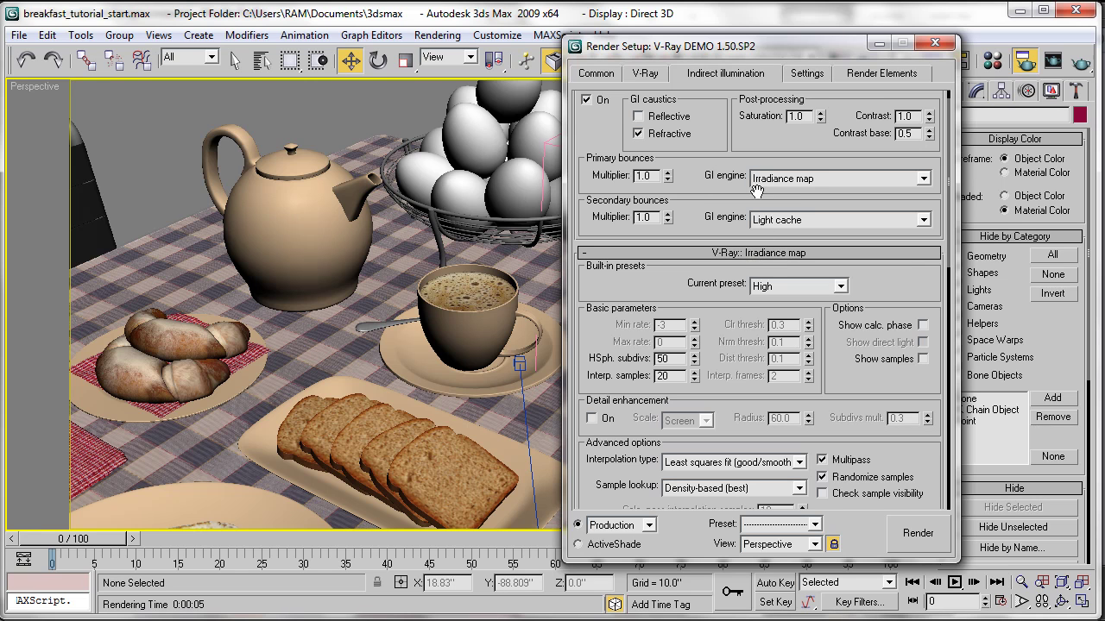
{"action": "left_click_drag", "start_coordinate": [746, 300], "coordinate": [721, 250]}
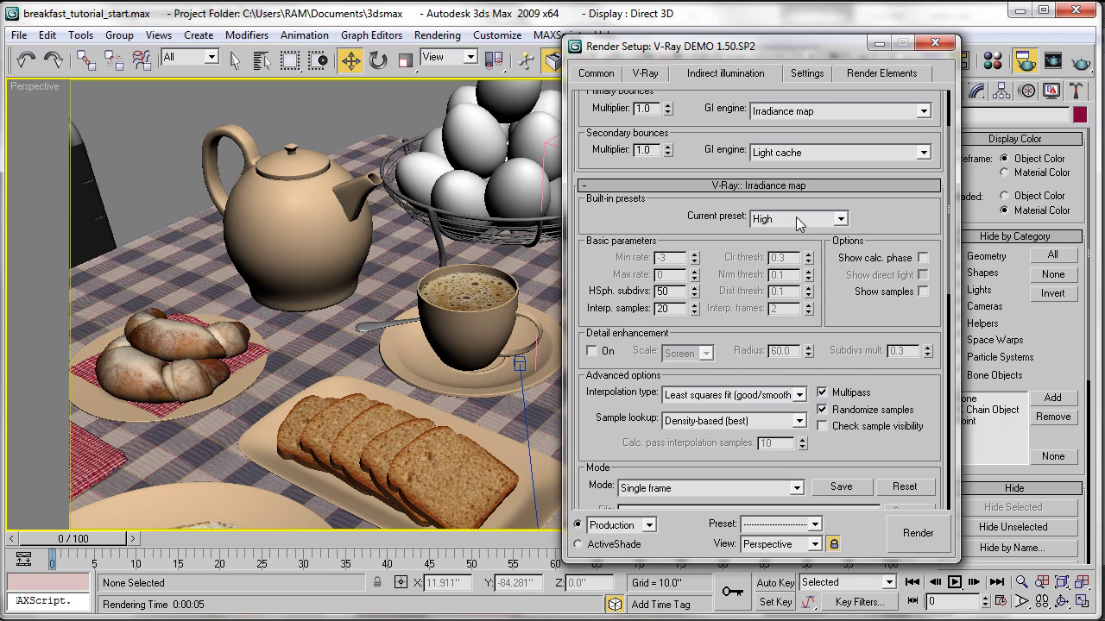
{"action": "left_click_drag", "start_coordinate": [860, 217], "coordinate": [856, 186]}
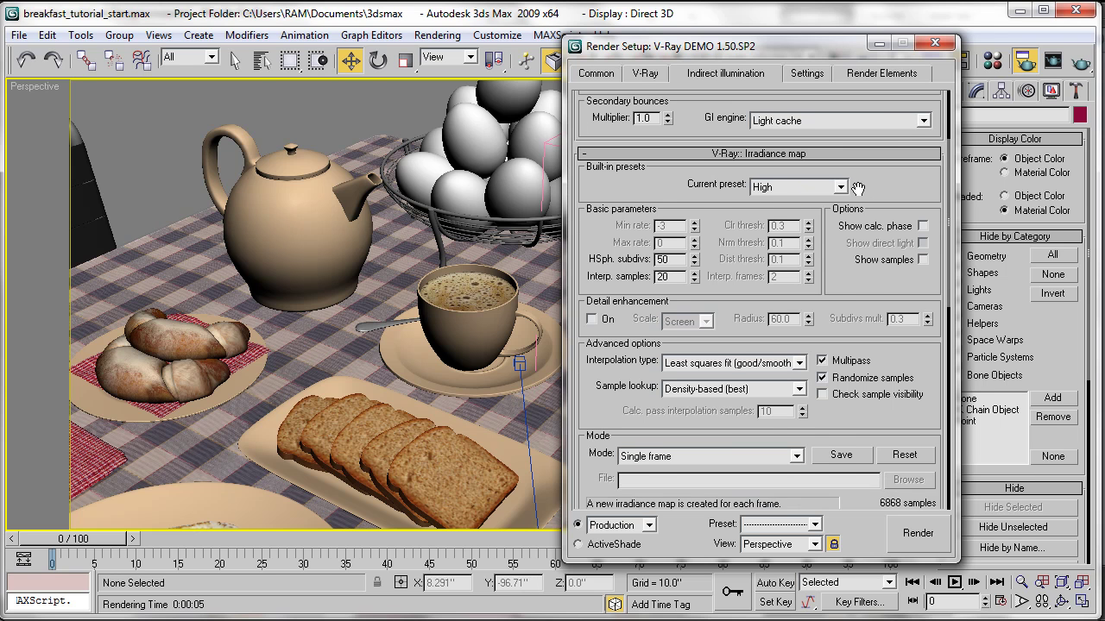
{"action": "left_click", "coordinate": [842, 187]}
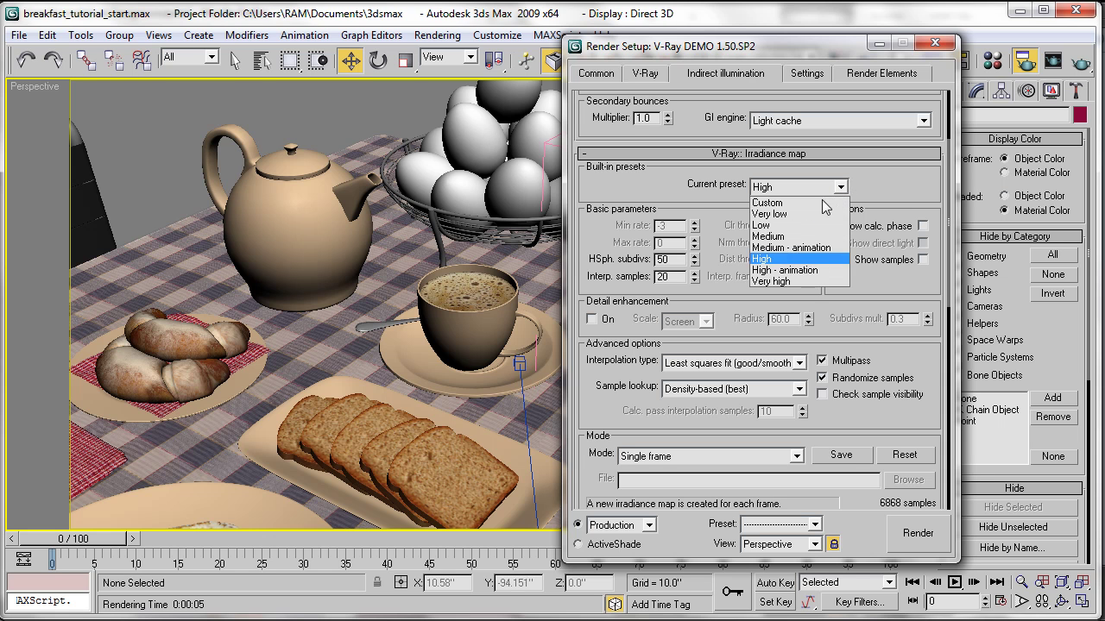
{"action": "left_click", "coordinate": [777, 226]}
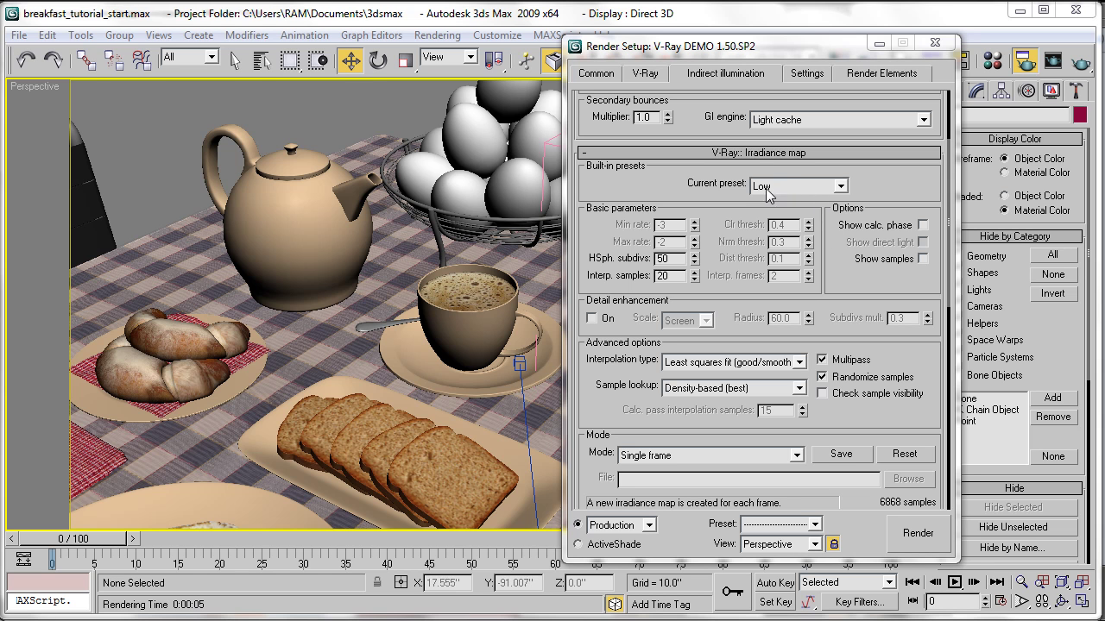
{"action": "double_click", "coordinate": [677, 257]}
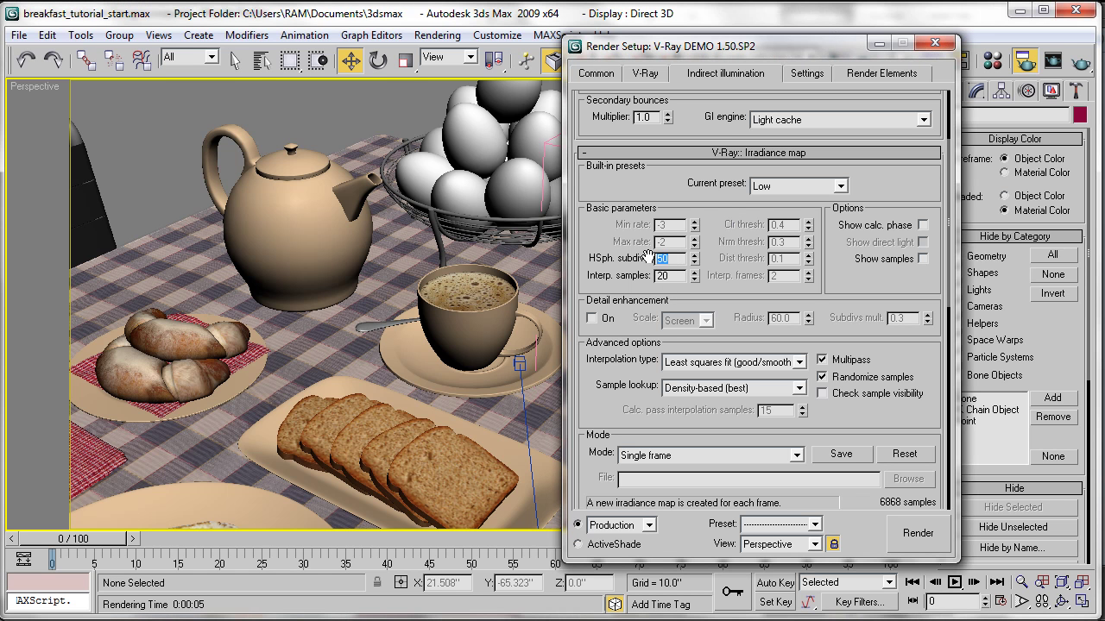
{"action": "type", "text": "3"}
{"action": "left_click", "coordinate": [922, 226]}
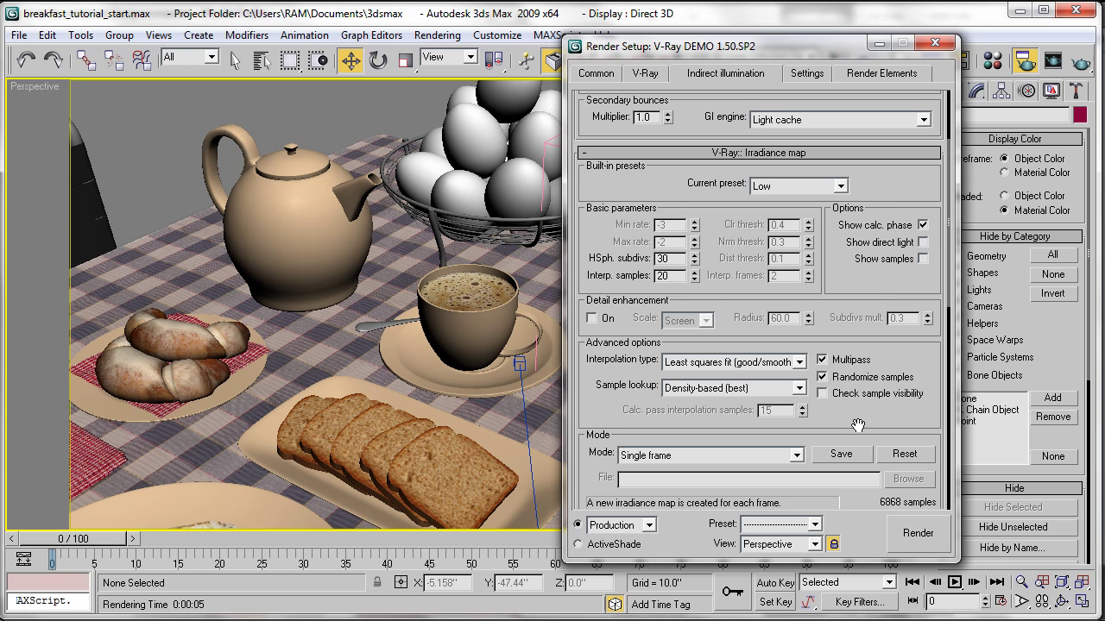
Set the light cache subdivs to 800 and enable showing its calculation phase.
{"action": "left_click_drag", "start_coordinate": [854, 419], "coordinate": [835, 274]}
{"action": "scroll", "coordinate": [835, 273], "scroll_direction": "down", "scroll_amount": 5}
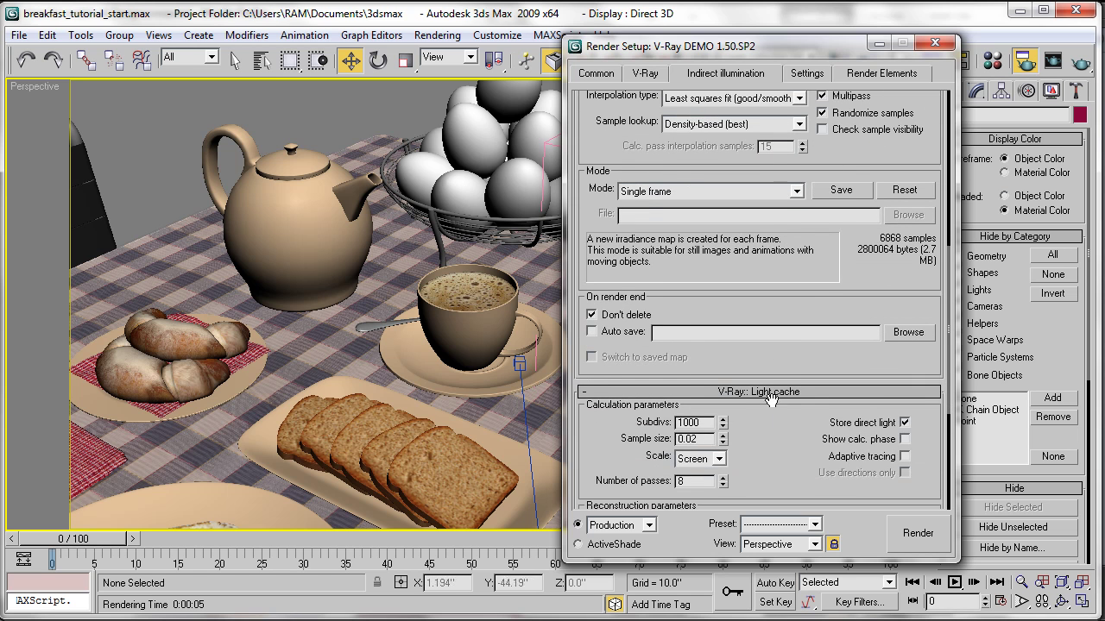
{"action": "left_click_drag", "start_coordinate": [701, 422], "coordinate": [665, 419]}
{"action": "type", "text": "8"}
{"action": "left_click_drag", "start_coordinate": [792, 464], "coordinate": [836, 379]}
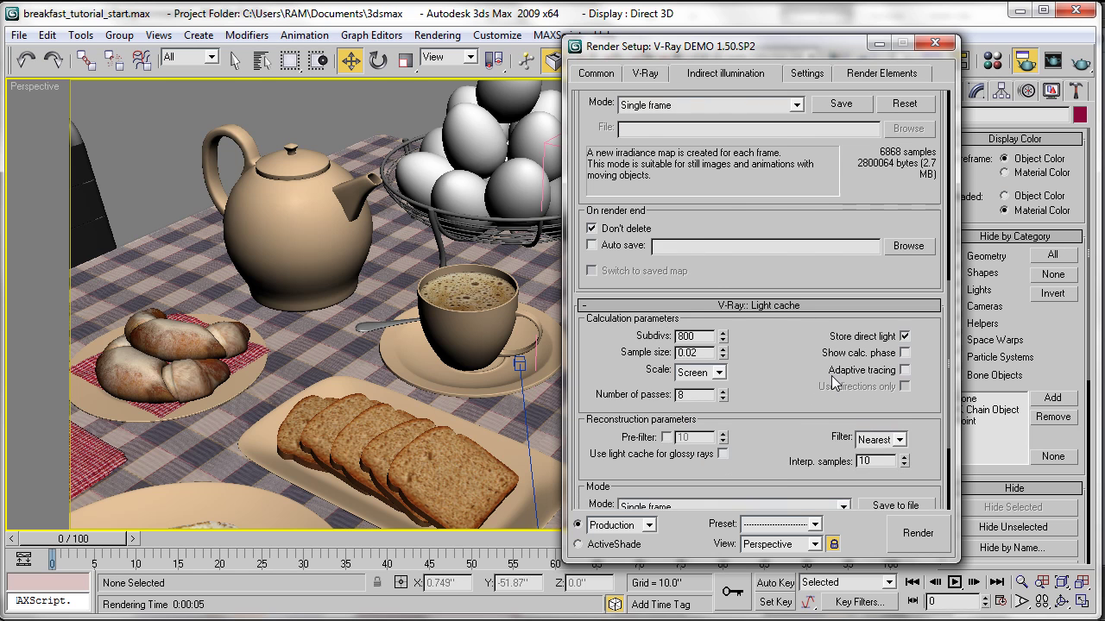
{"action": "left_click", "coordinate": [905, 353]}
{"action": "left_click_drag", "start_coordinate": [776, 405], "coordinate": [783, 470]}
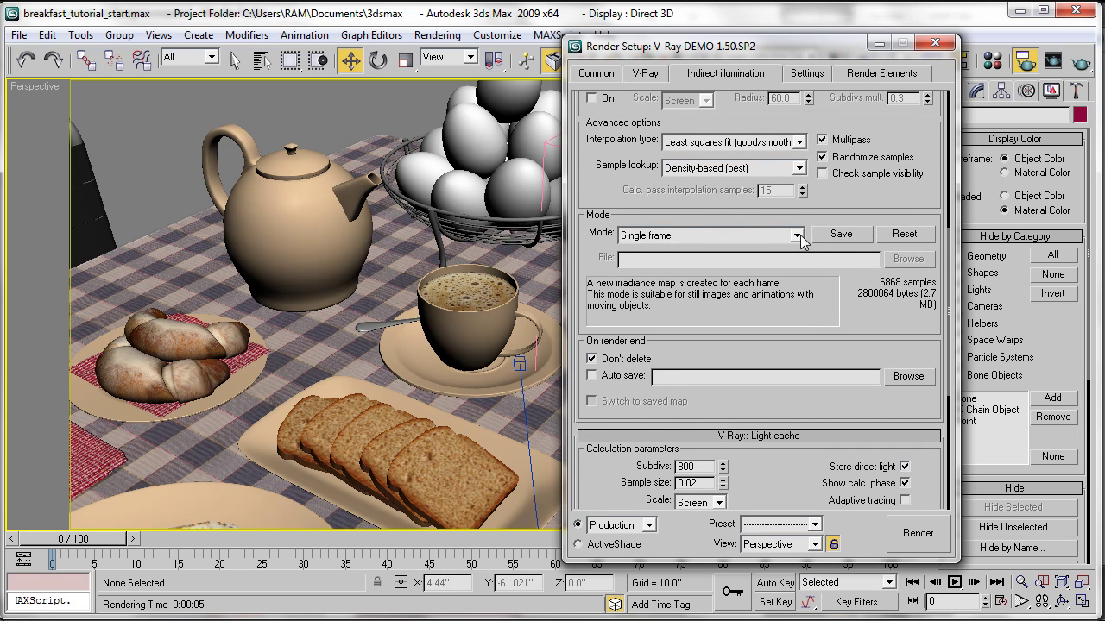
Set the V-Ray system render region width to 48 and minimize the render setup.
{"action": "left_click", "coordinate": [808, 74]}
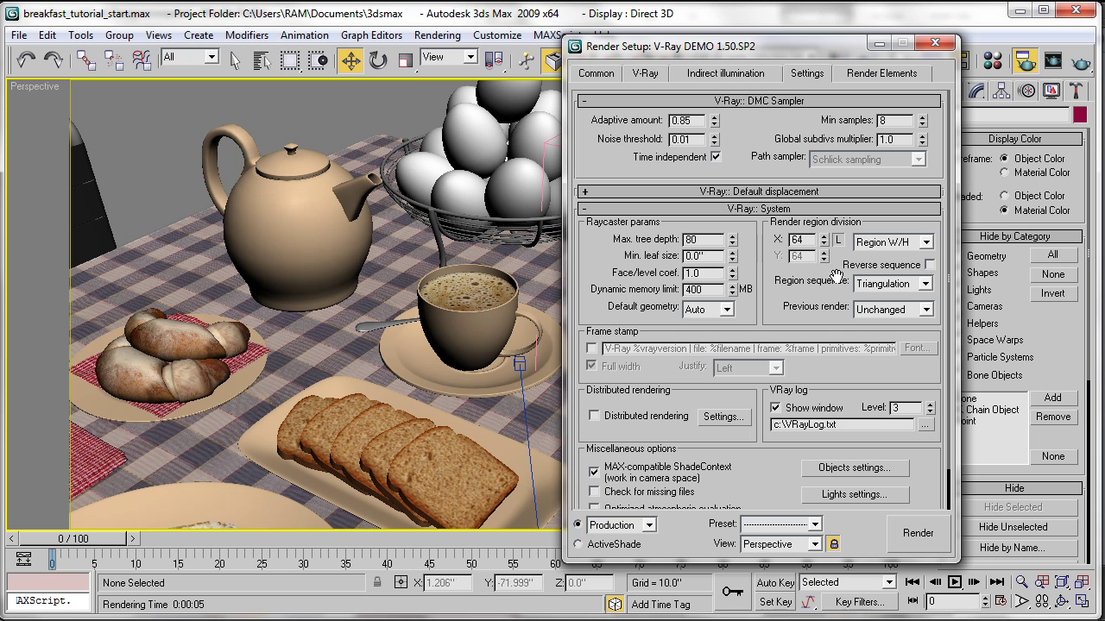
{"action": "double_click", "coordinate": [801, 240]}
{"action": "scroll", "coordinate": [798, 212], "scroll_direction": "down", "scroll_amount": 2}
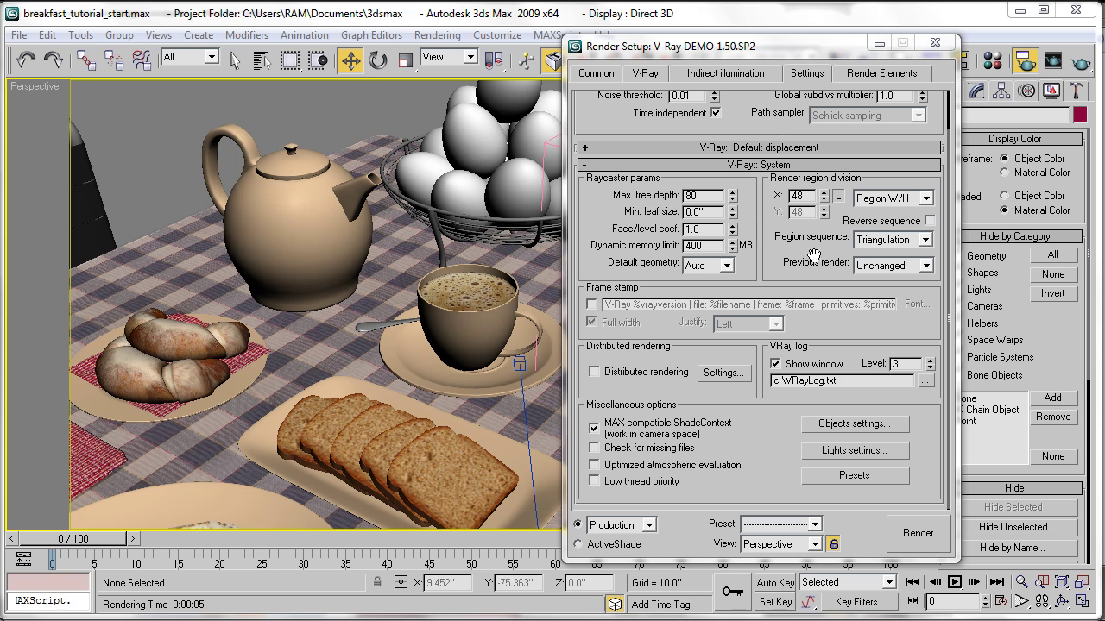
{"action": "left_click", "coordinate": [878, 45]}
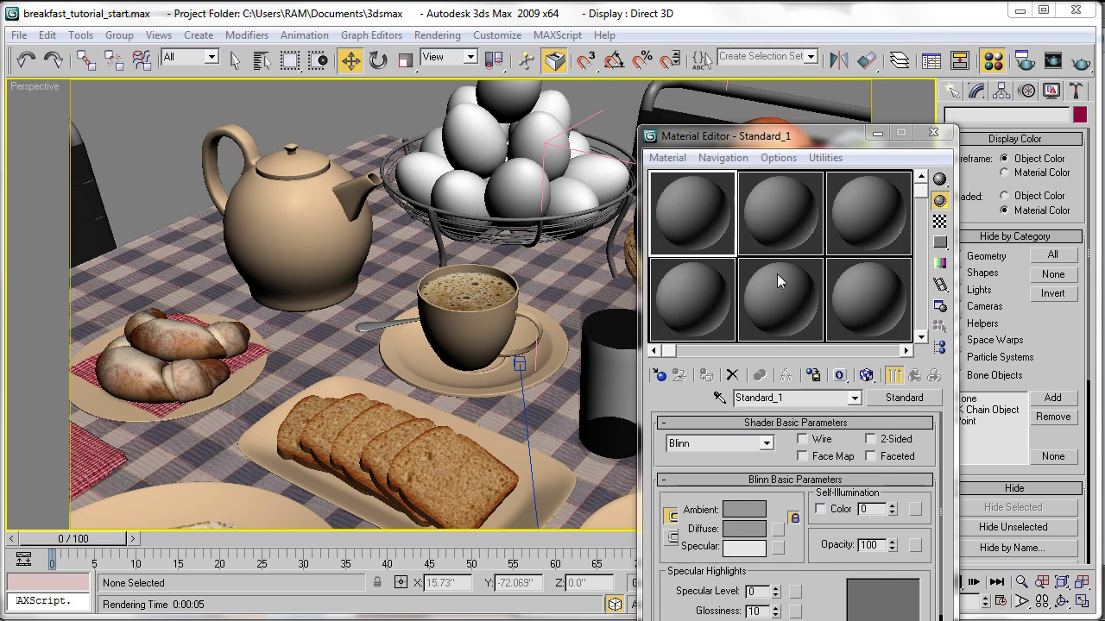
Change the Standard_1 material to the VRayMtl type and set its diffuse color to pure white.
{"action": "left_click_drag", "start_coordinate": [781, 81], "coordinate": [782, 43]}
{"action": "left_click", "coordinate": [896, 306]}
{"action": "double_click", "coordinate": [201, 416]}
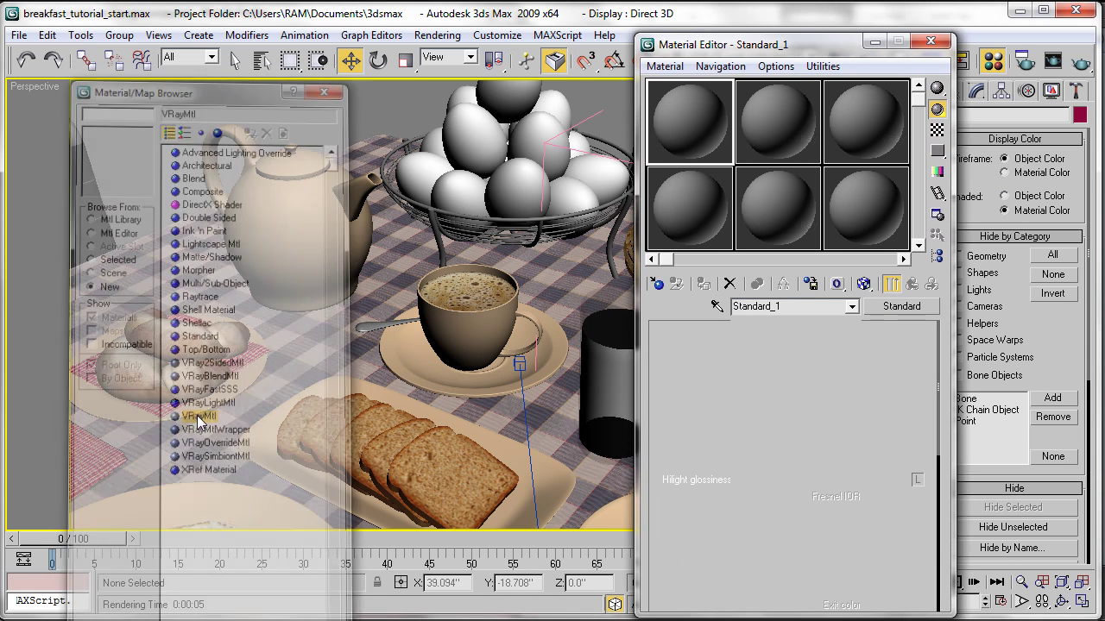
{"action": "left_click", "coordinate": [755, 420]}
{"action": "left_click_drag", "start_coordinate": [161, 196], "coordinate": [161, 240]}
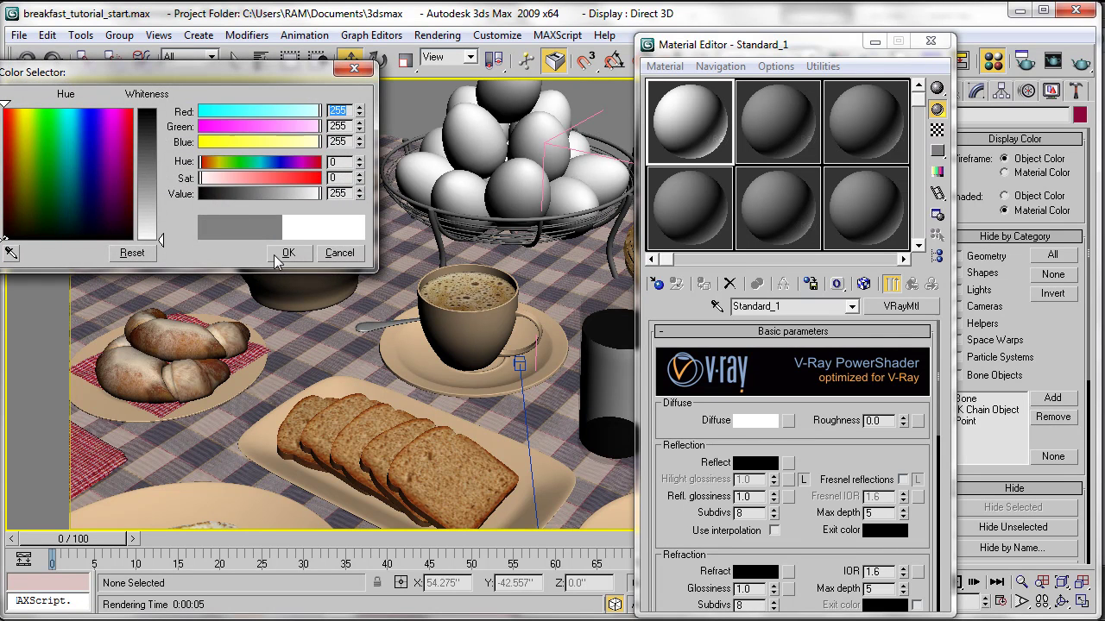
{"action": "left_click", "coordinate": [288, 253]}
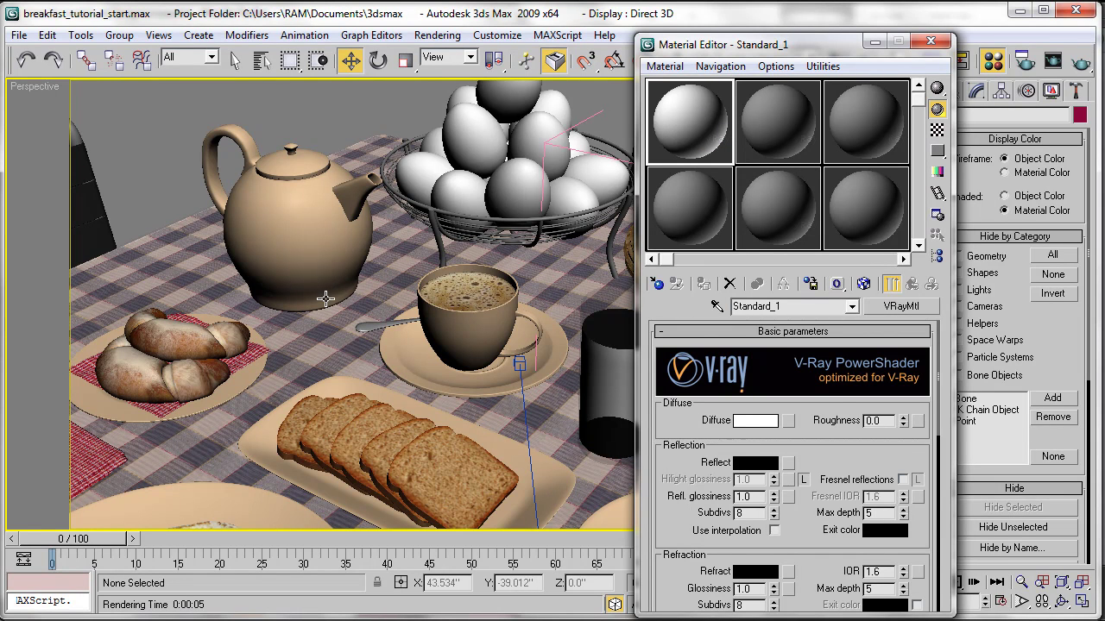
Select all objects of the table and chairs scene in the perspective viewport.
{"action": "scroll", "coordinate": [325, 298], "scroll_direction": "down", "scroll_amount": 5}
{"action": "middle_click_drag", "start_coordinate": [325, 299], "coordinate": [319, 299]}
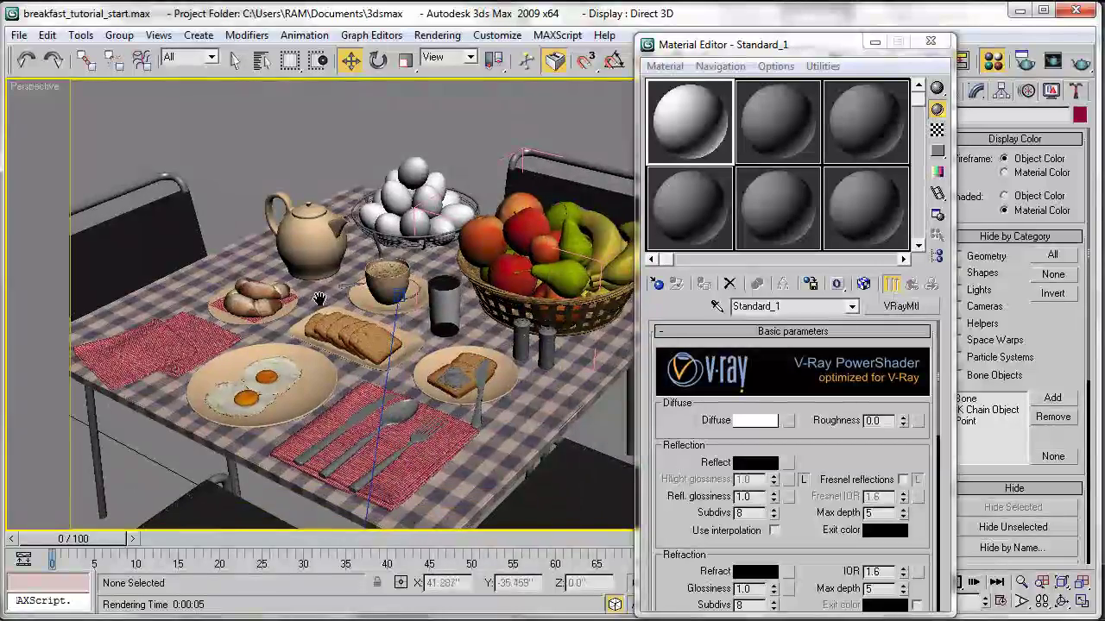
{"action": "scroll", "coordinate": [346, 336], "scroll_direction": "down", "scroll_amount": 4}
{"action": "left_click_drag", "start_coordinate": [107, 194], "coordinate": [656, 531]}
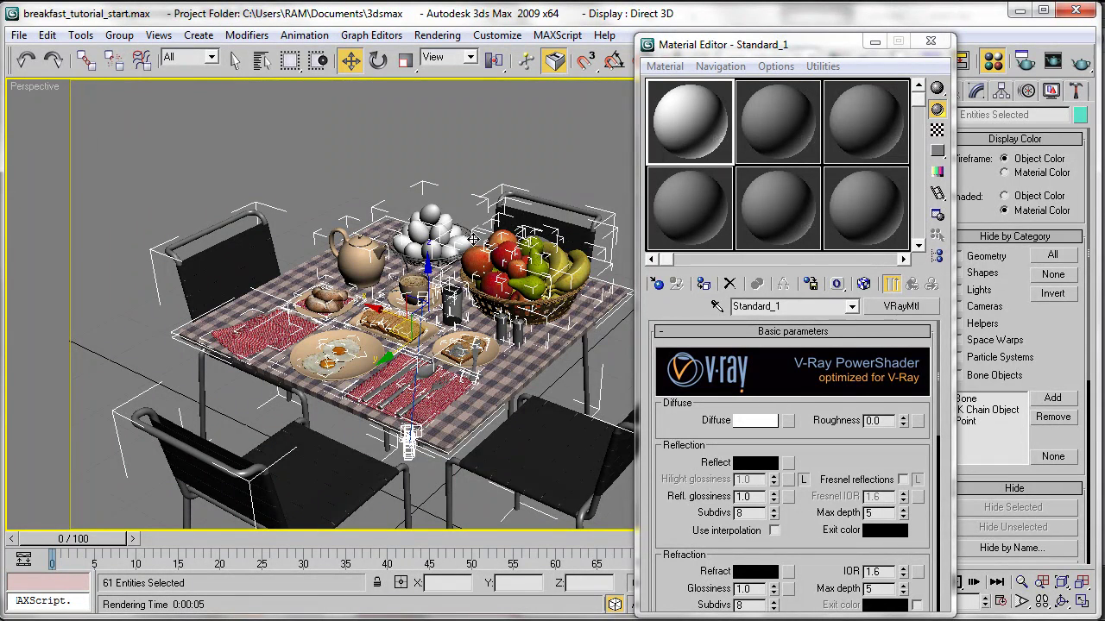
Enable the override material in the V-Ray global switches and assign the white Standard_1 material to it as an instance.
{"action": "left_click_drag", "start_coordinate": [757, 45], "coordinate": [397, 19]}
{"action": "left_click", "coordinate": [1023, 61]}
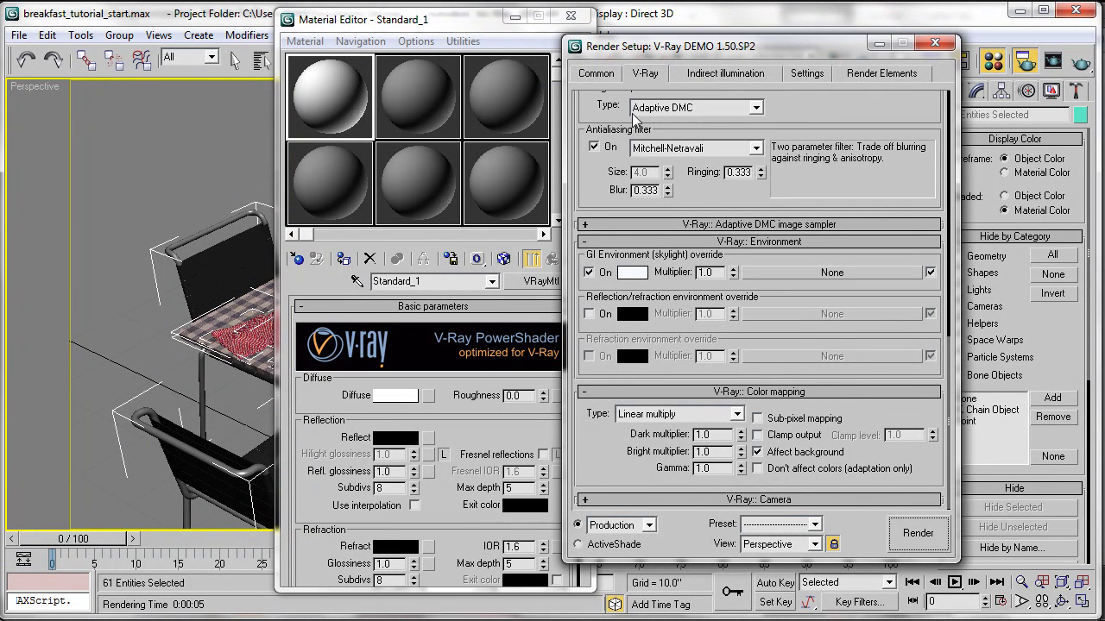
{"action": "scroll", "coordinate": [798, 181], "scroll_direction": "up", "scroll_amount": 5}
{"action": "left_click", "coordinate": [597, 75]}
{"action": "left_click", "coordinate": [642, 74]}
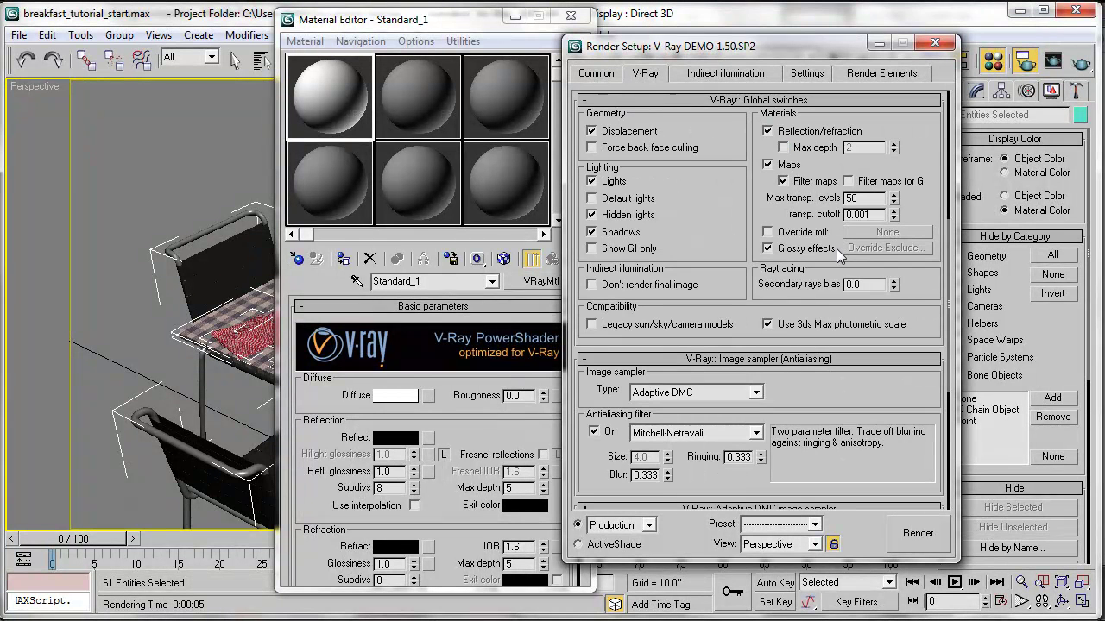
{"action": "left_click", "coordinate": [768, 232]}
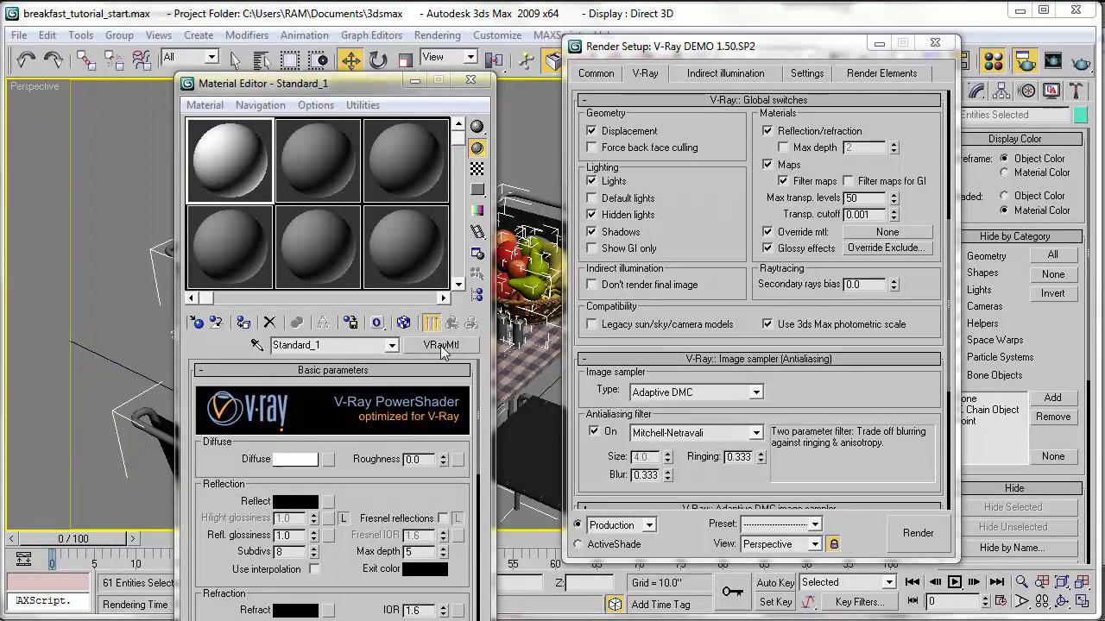
{"action": "left_click_drag", "start_coordinate": [438, 347], "coordinate": [865, 240]}
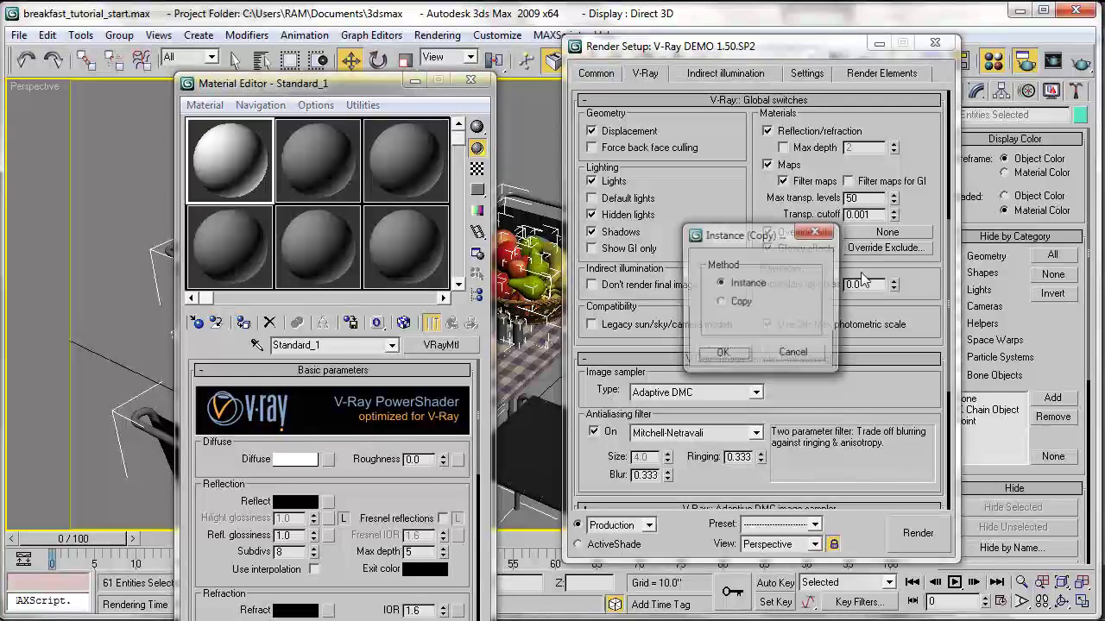
{"action": "left_click", "coordinate": [721, 354]}
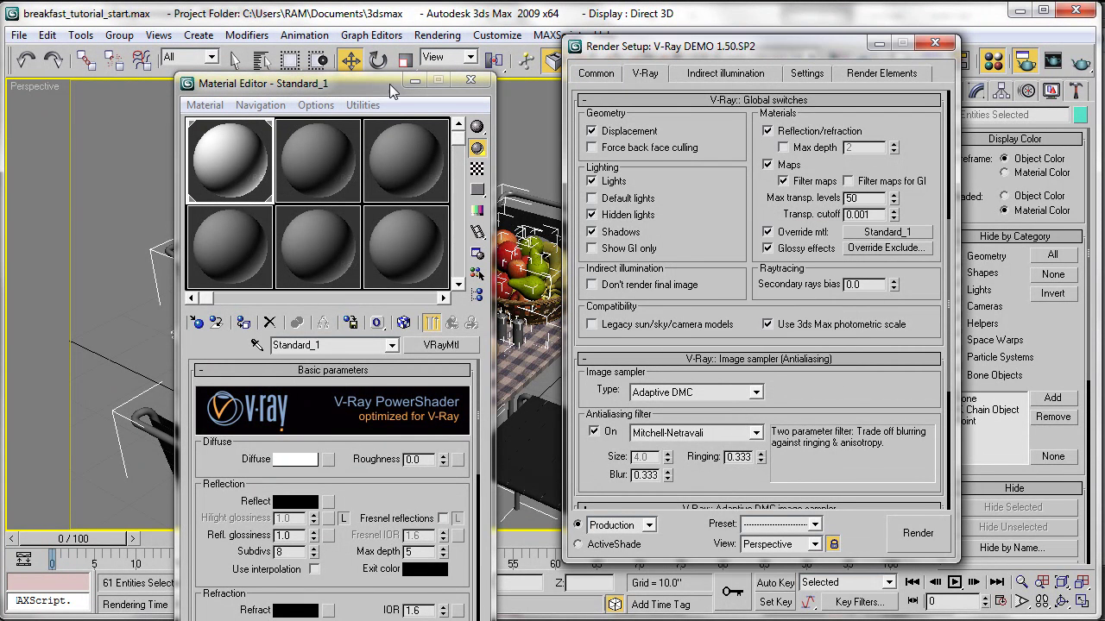
{"action": "left_click", "coordinate": [415, 84]}
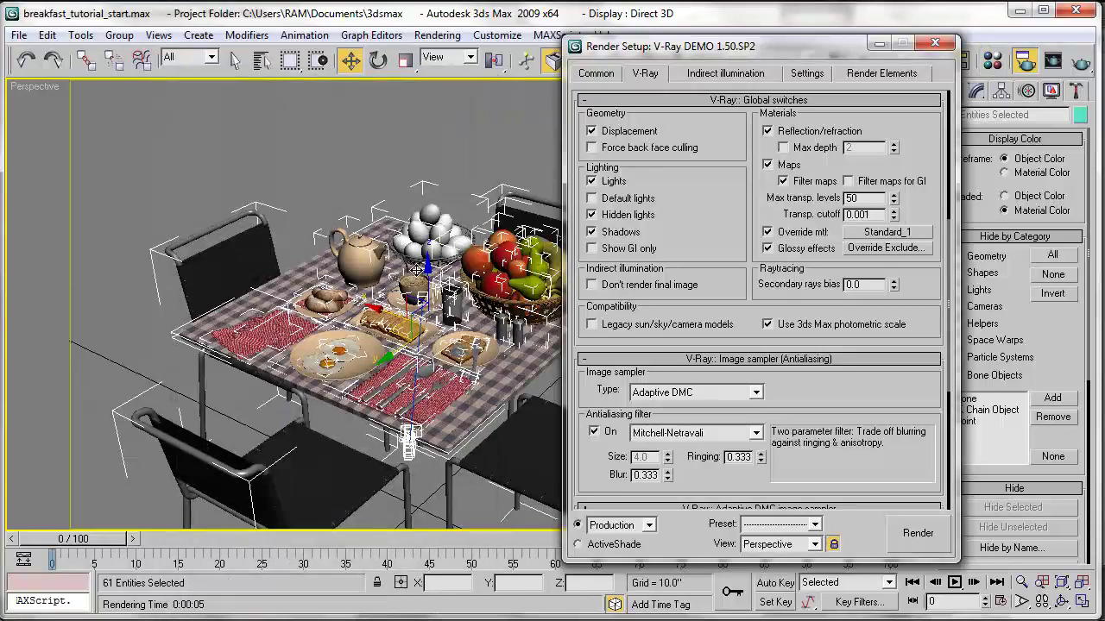
Clear the object selection and switch the perspective viewport to the Camera03 view.
{"action": "middle_click_drag", "start_coordinate": [416, 268], "coordinate": [447, 315], "text": "alt"}
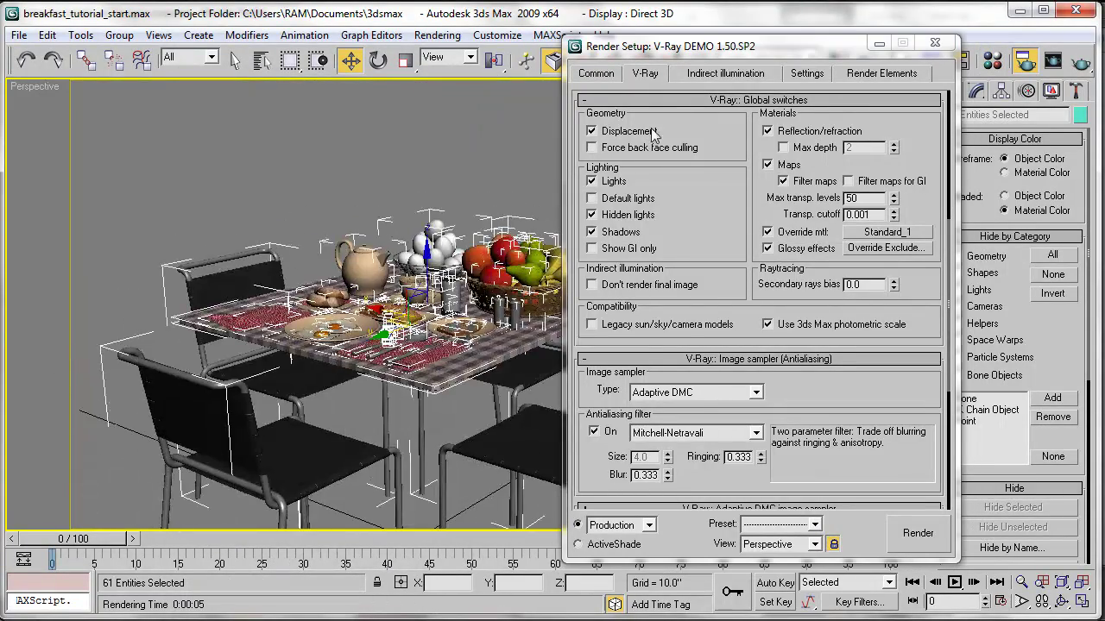
{"action": "left_click_drag", "start_coordinate": [727, 53], "coordinate": [860, 67]}
{"action": "mouse_move", "coordinate": [443, 346]}
{"action": "middle_mouse_down", "text": "alt"}
{"action": "mouse_move", "coordinate": [375, 345]}
{"action": "mouse_move", "coordinate": [449, 341]}
{"action": "middle_mouse_up", "text": "alt"}
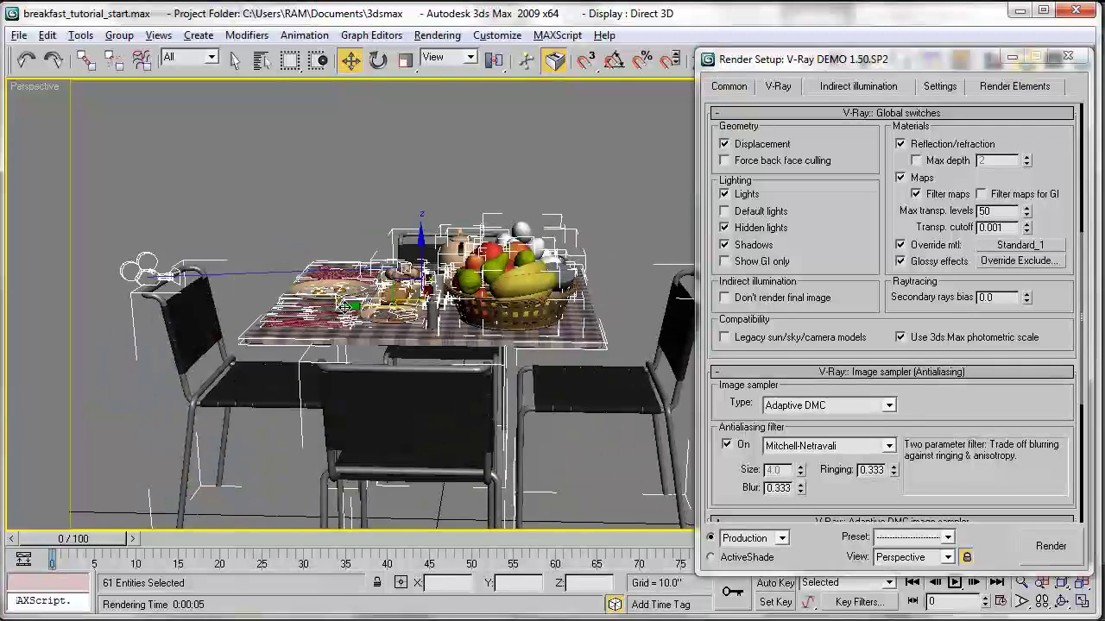
{"action": "left_click_drag", "start_coordinate": [405, 267], "coordinate": [156, 274]}
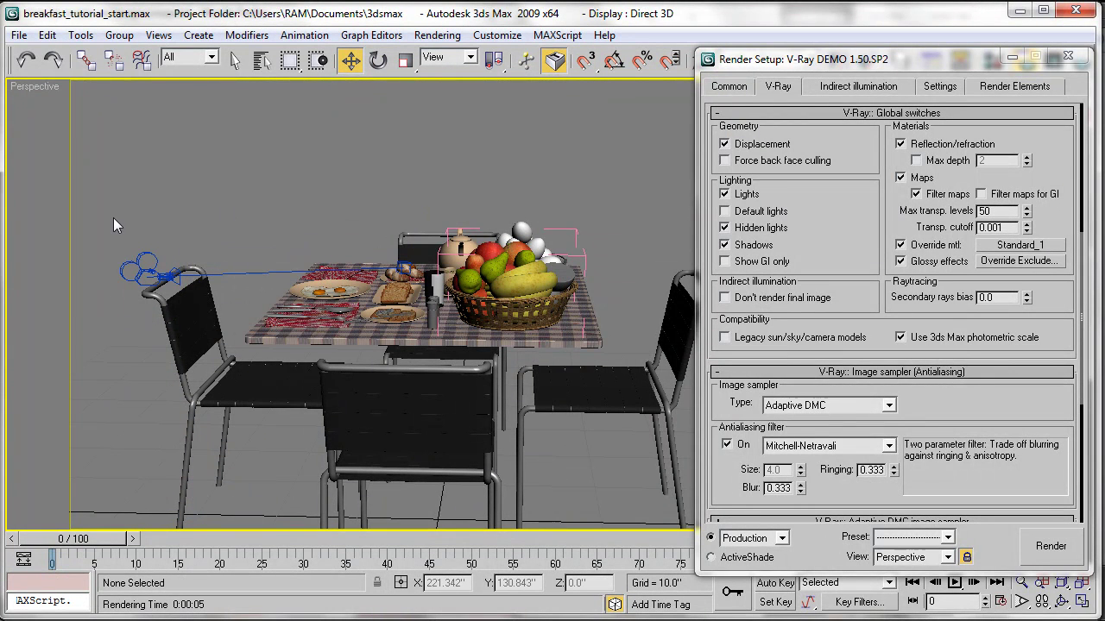
{"action": "key", "text": "c"}
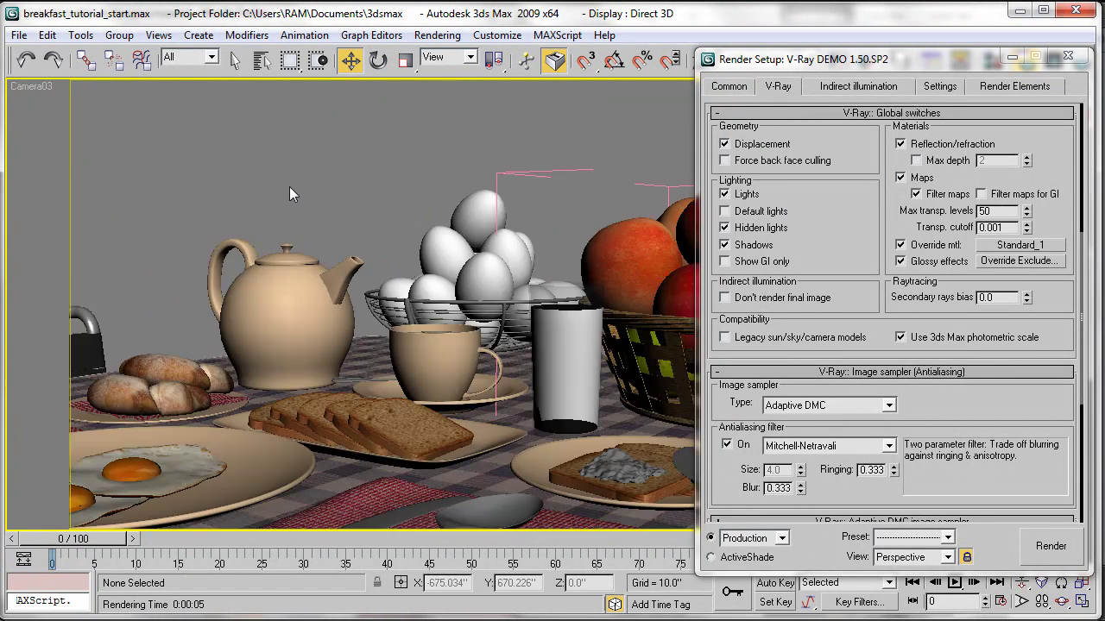
{"action": "left_click_drag", "start_coordinate": [803, 62], "coordinate": [772, 183]}
{"action": "left_click_drag", "start_coordinate": [1022, 179], "coordinate": [4, 126]}
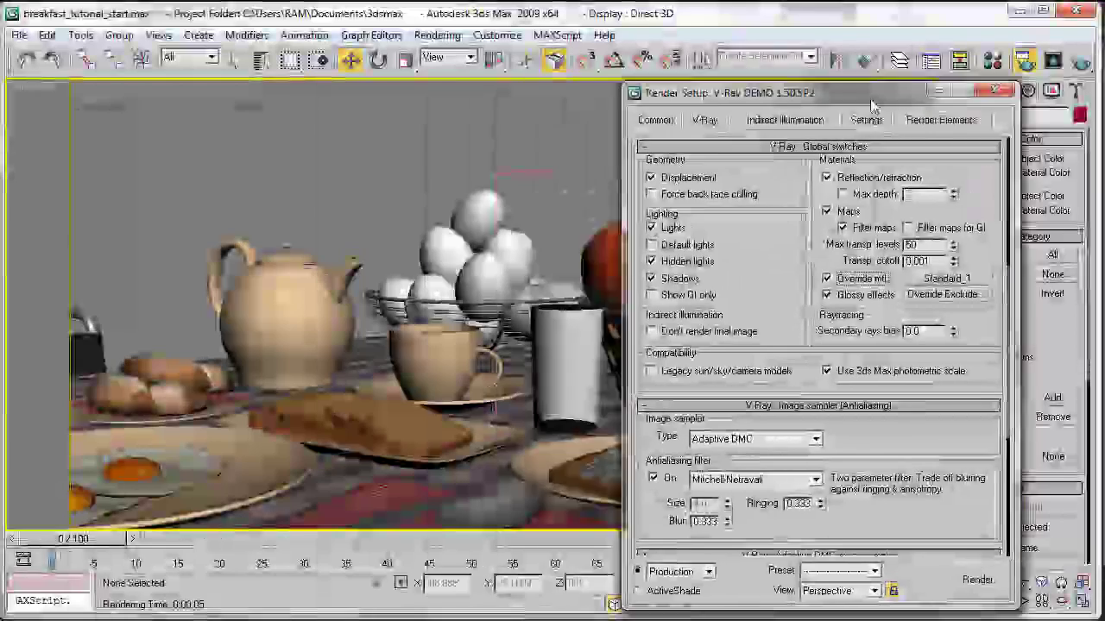
{"action": "left_click_drag", "start_coordinate": [838, 99], "coordinate": [752, 99]}
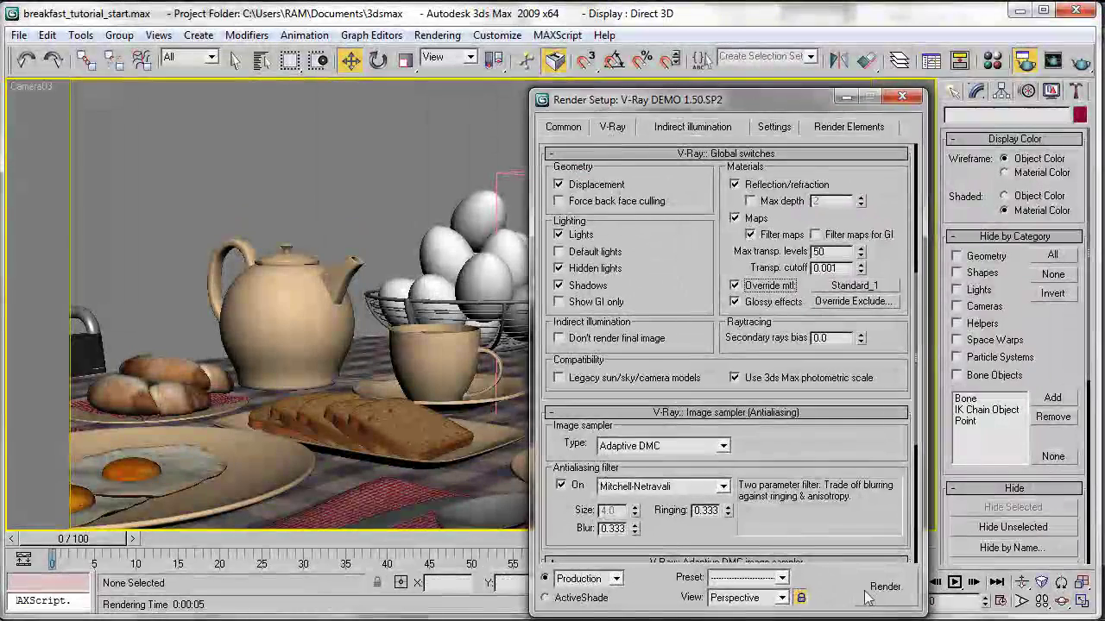
{"action": "left_click", "coordinate": [885, 587]}
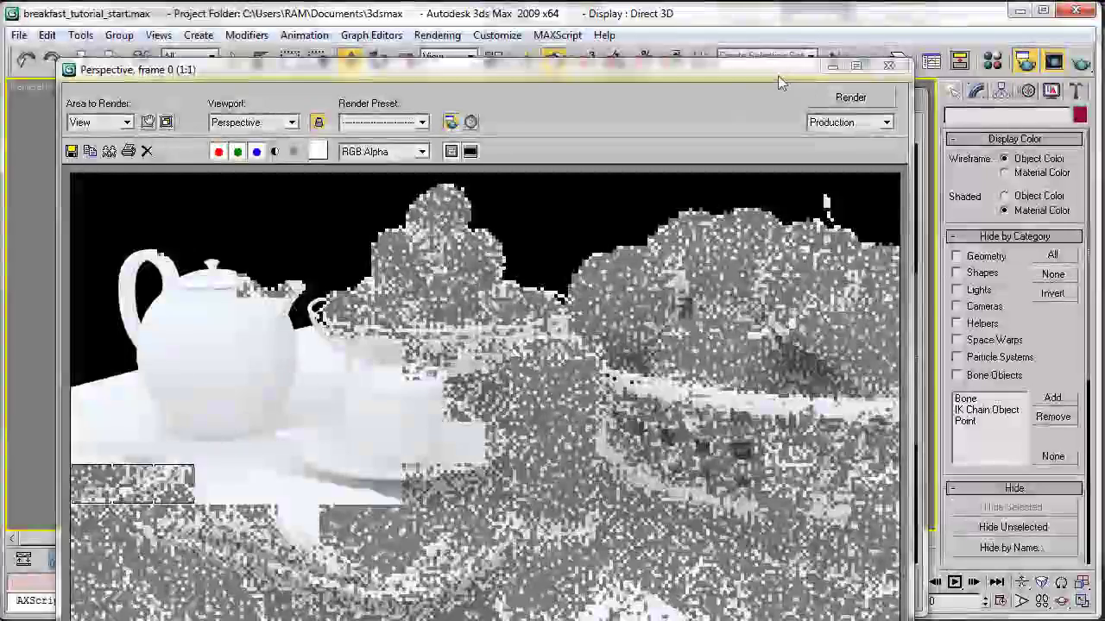
{"action": "left_click_drag", "start_coordinate": [781, 75], "coordinate": [631, 53]}
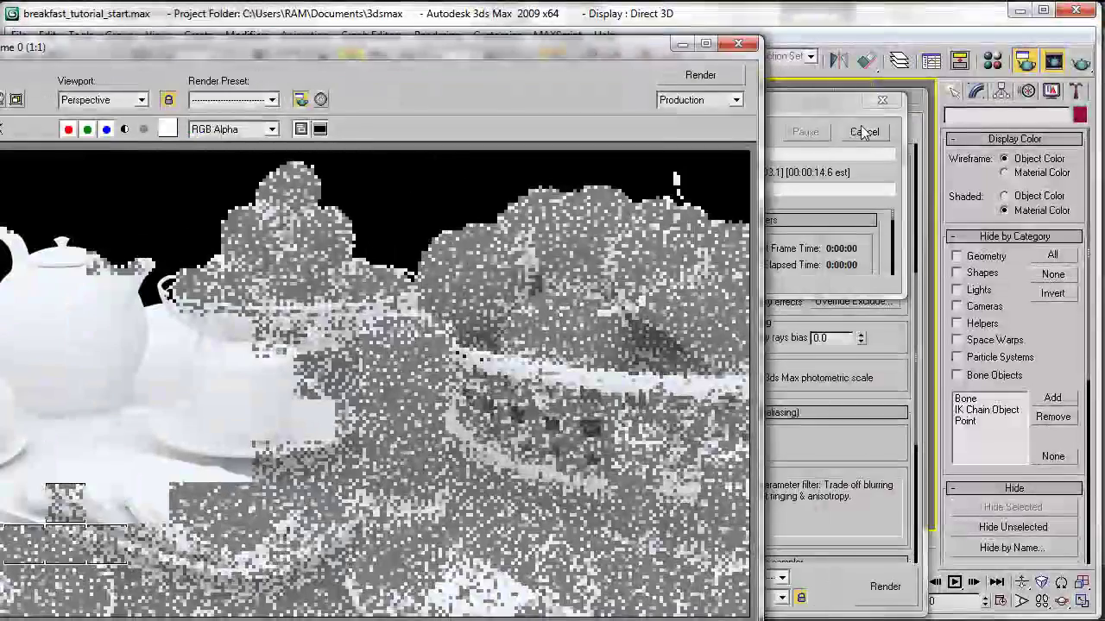
{"action": "left_click", "coordinate": [863, 131]}
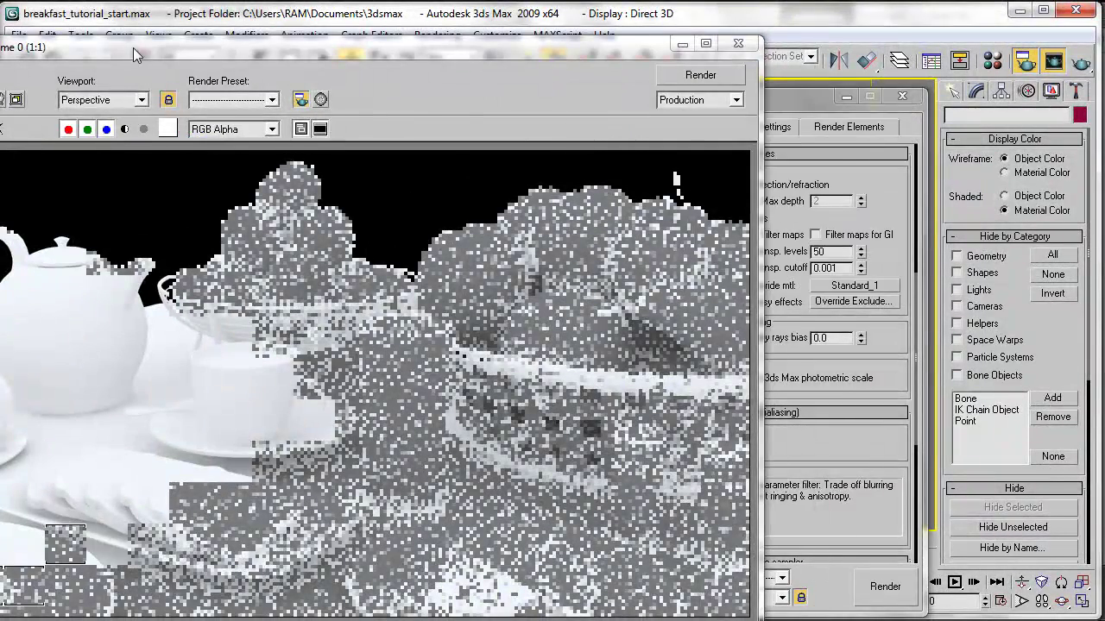
Set the view to render to Camera03, render the white-override scene and close the rendered frame window.
{"action": "left_click_drag", "start_coordinate": [132, 48], "coordinate": [263, 43]}
{"action": "left_click", "coordinate": [260, 100]}
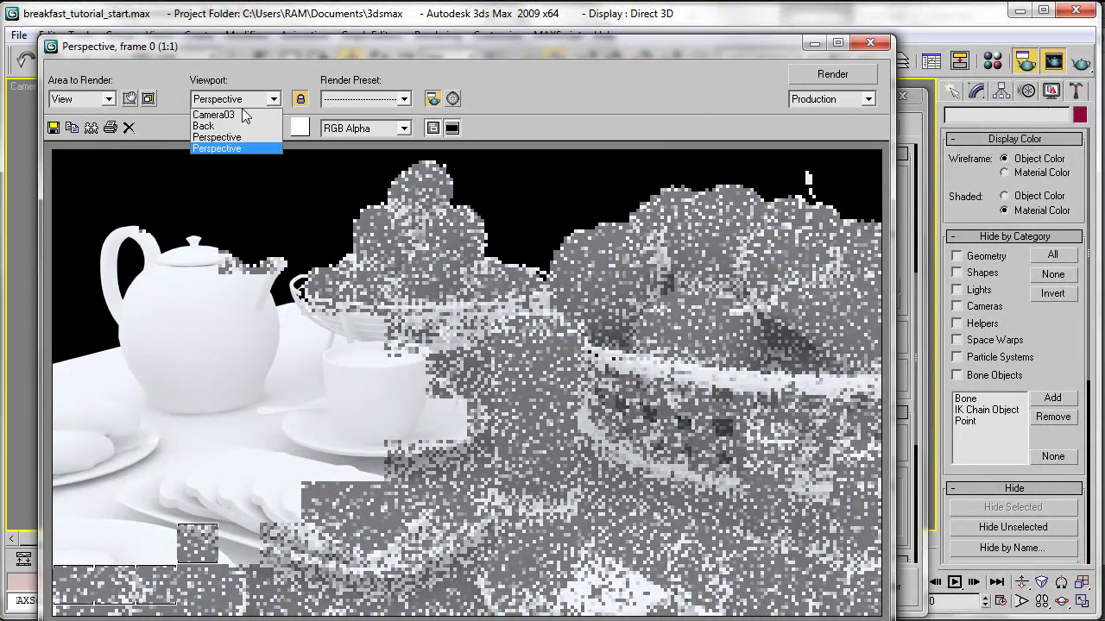
{"action": "left_click", "coordinate": [233, 114]}
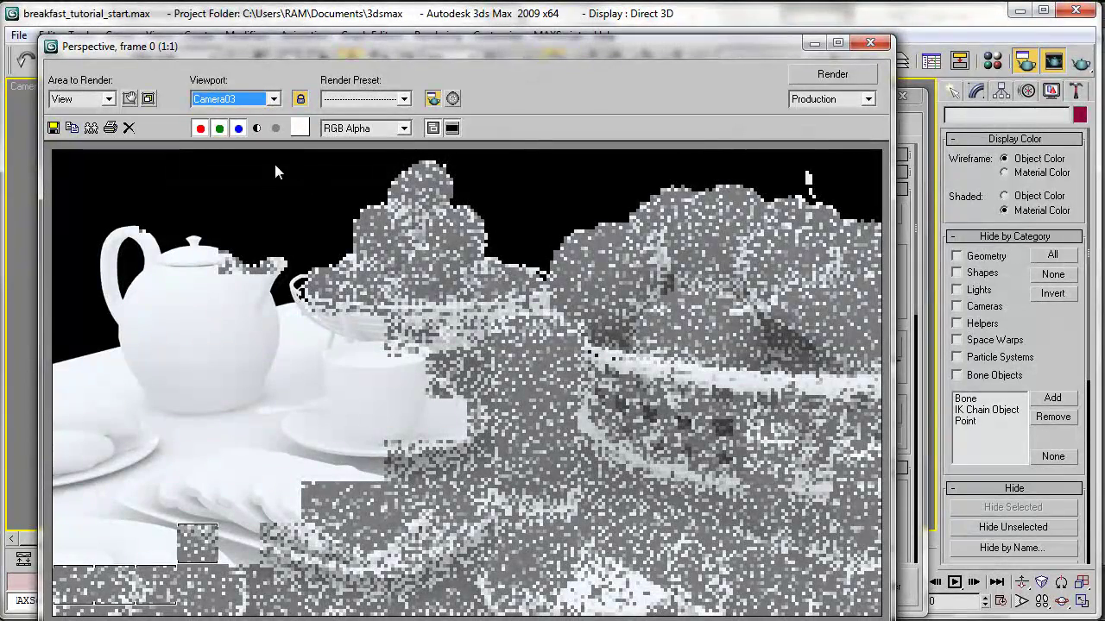
{"action": "left_click", "coordinate": [830, 75]}
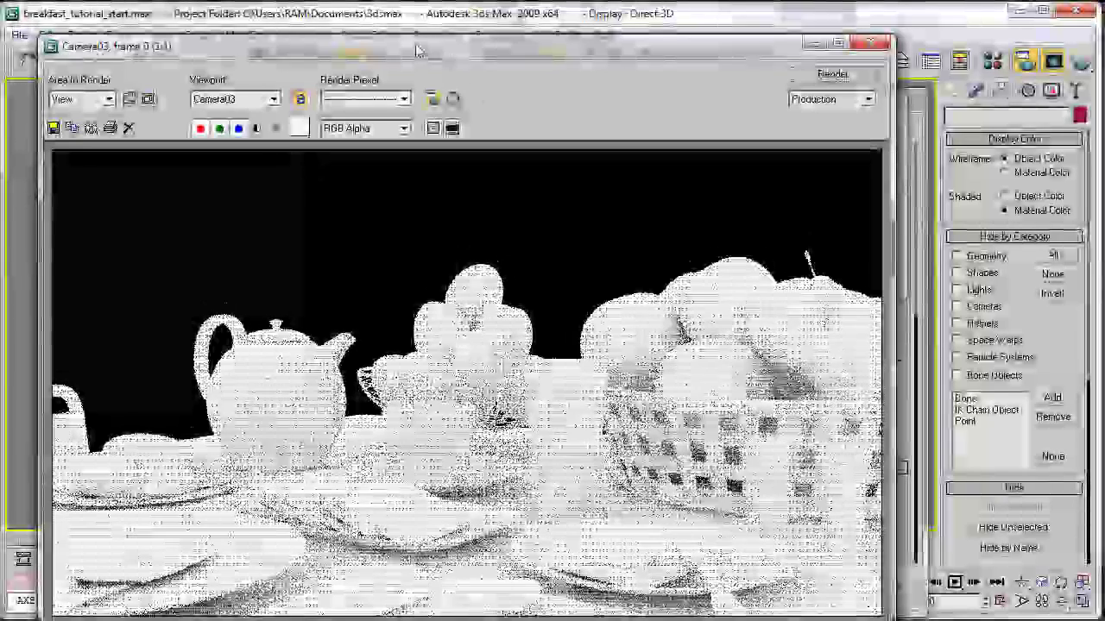
{"action": "left_click_drag", "start_coordinate": [423, 39], "coordinate": [423, 18]}
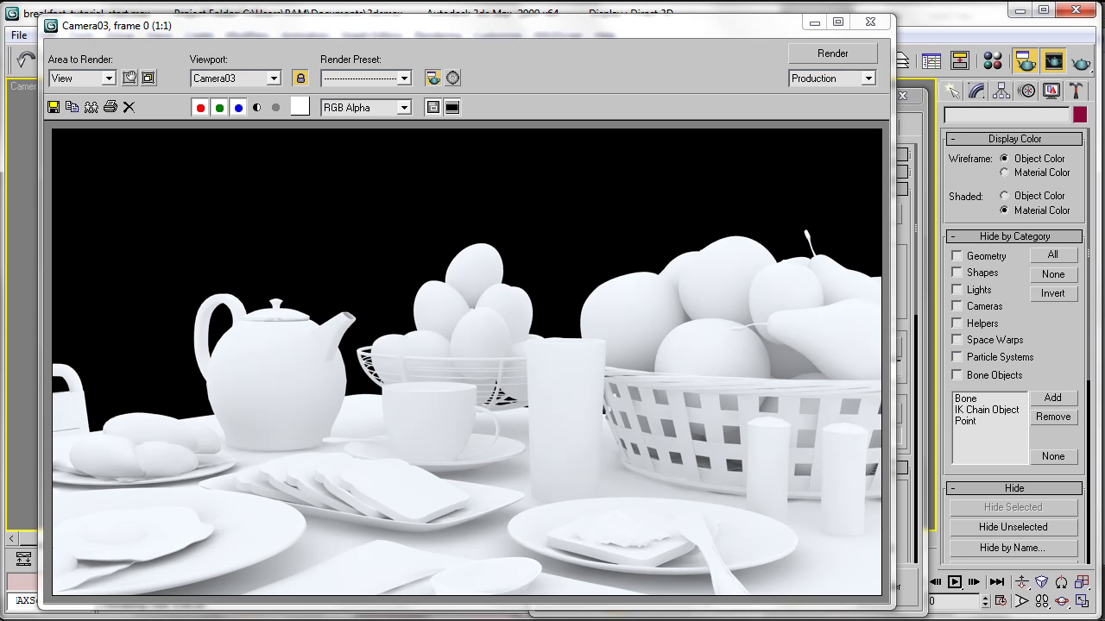
{"action": "left_click", "coordinate": [870, 20]}
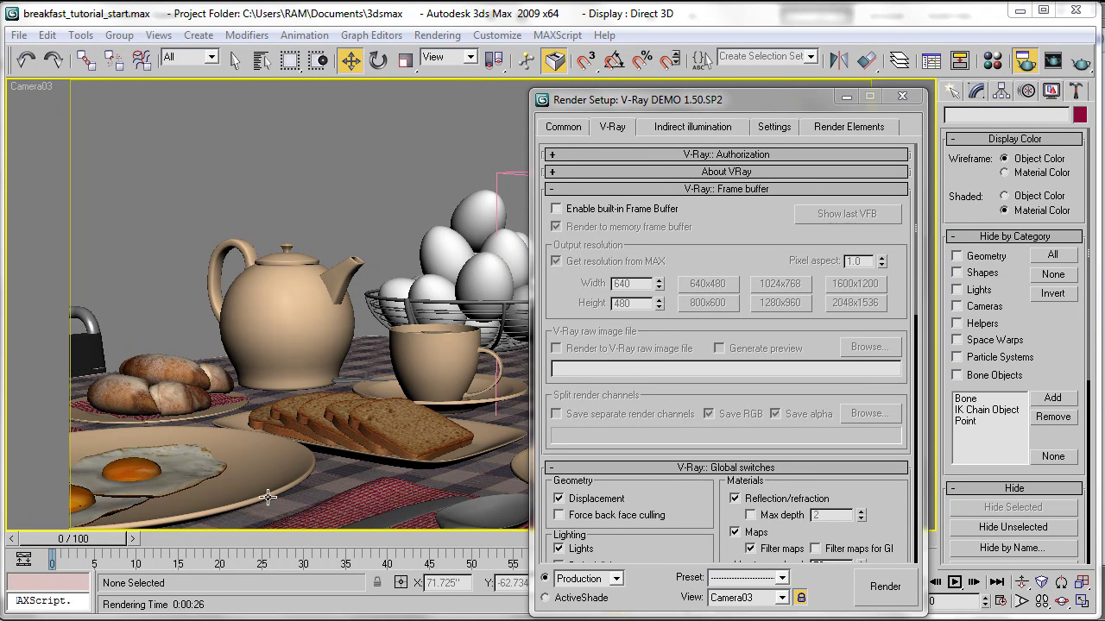
Switch to Firefox, open the Vray HDRI Tutorial article, examine its first steps and return to 3ds Max.
{"action": "left_click", "coordinate": [276, 608]}
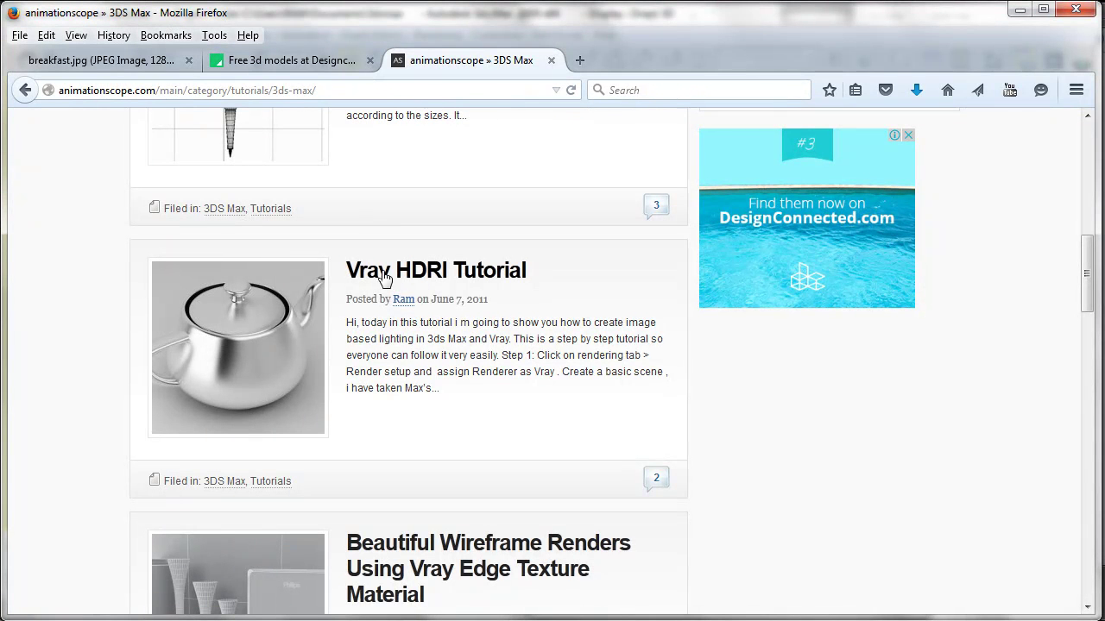
{"action": "left_click", "coordinate": [427, 273]}
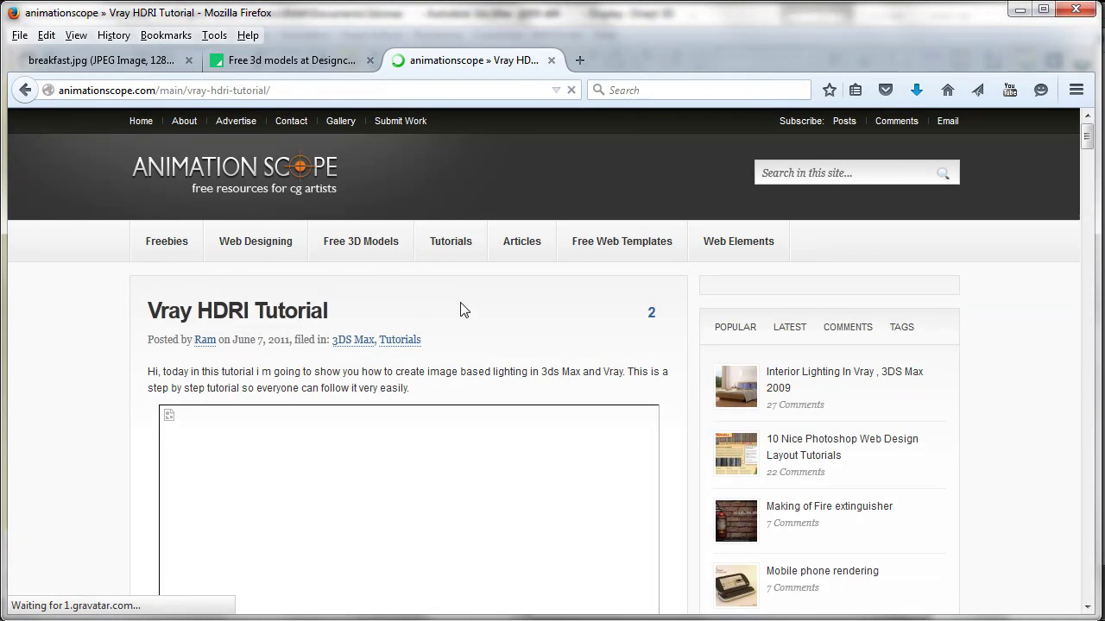
{"action": "scroll", "coordinate": [461, 311], "scroll_direction": "down", "scroll_amount": 3}
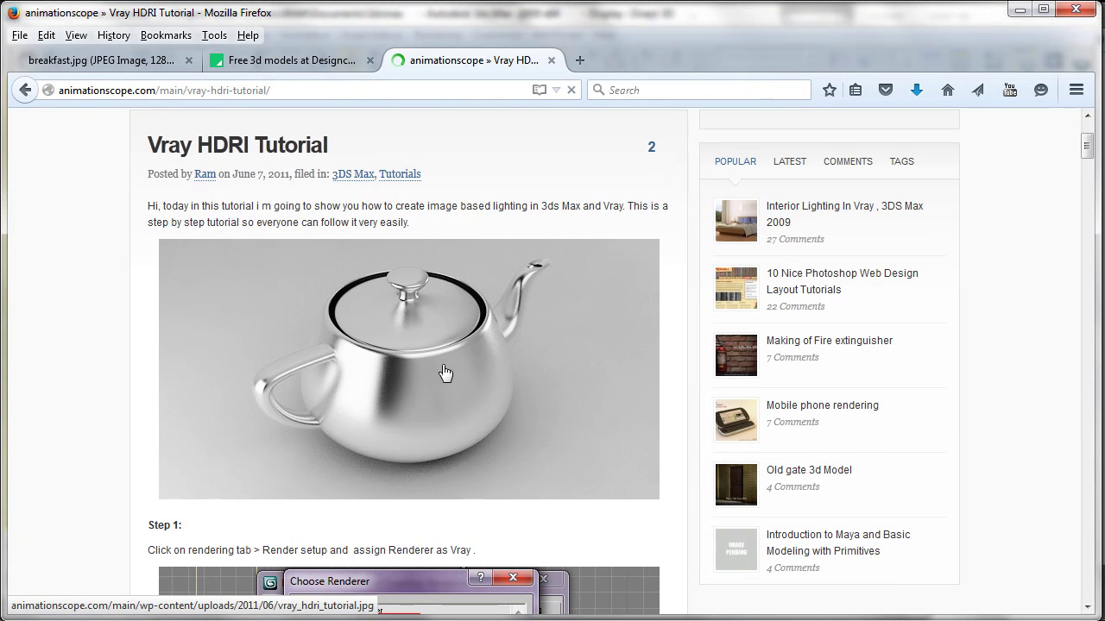
{"action": "scroll", "coordinate": [443, 375], "scroll_direction": "down", "scroll_amount": 10}
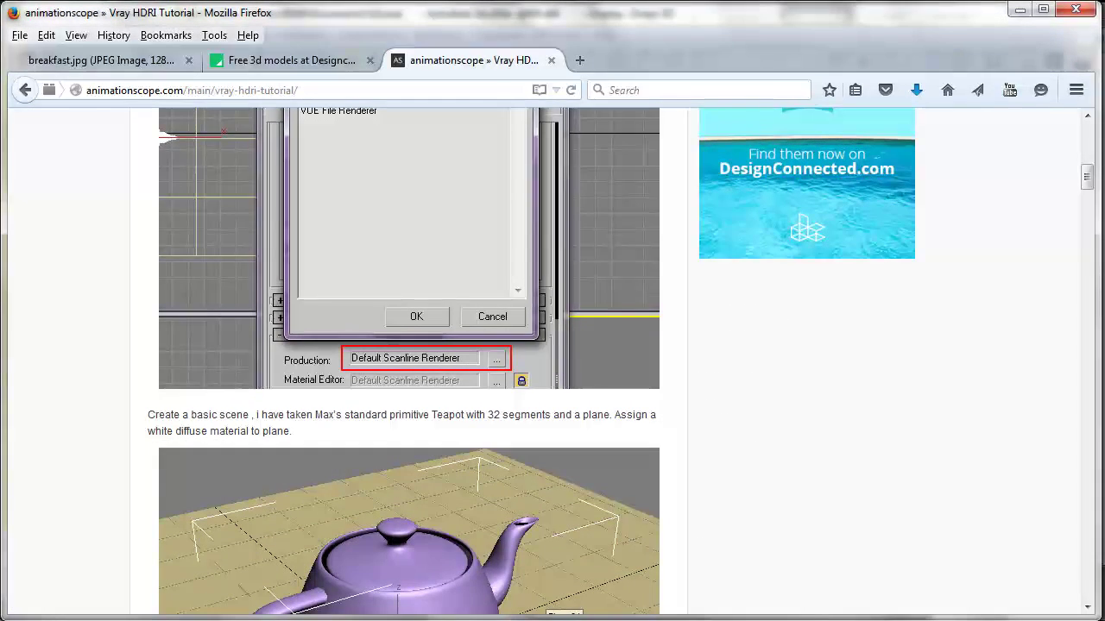
{"action": "key", "text": "alt+Tab"}
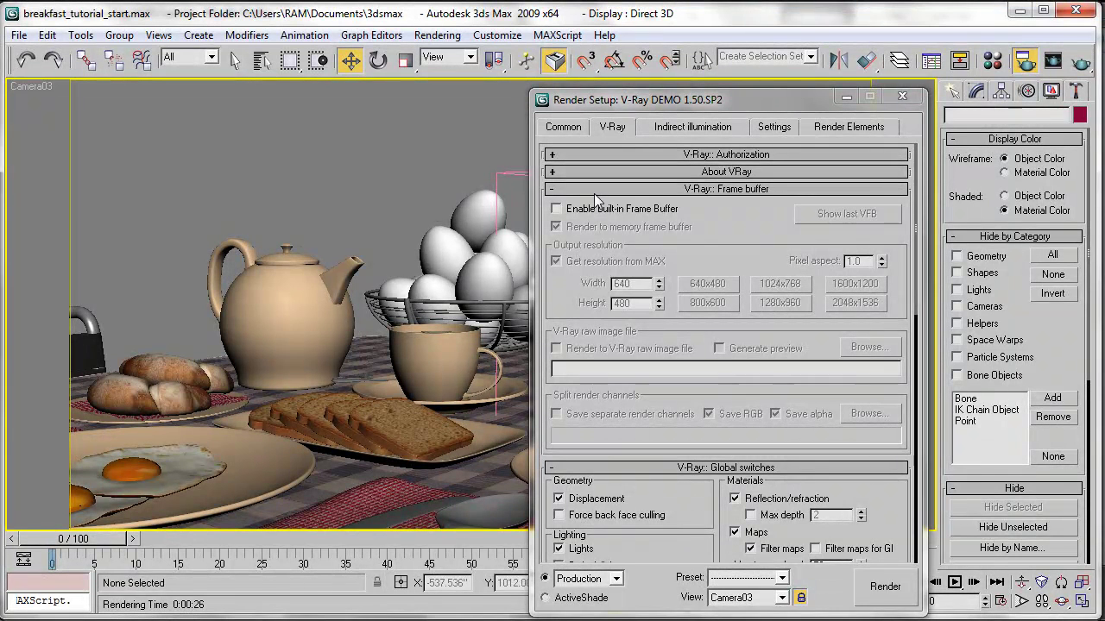
Rename the second sample material to "vray hdri" and assign a VRayHDRI map to its diffuse color.
{"action": "left_click", "coordinate": [994, 66]}
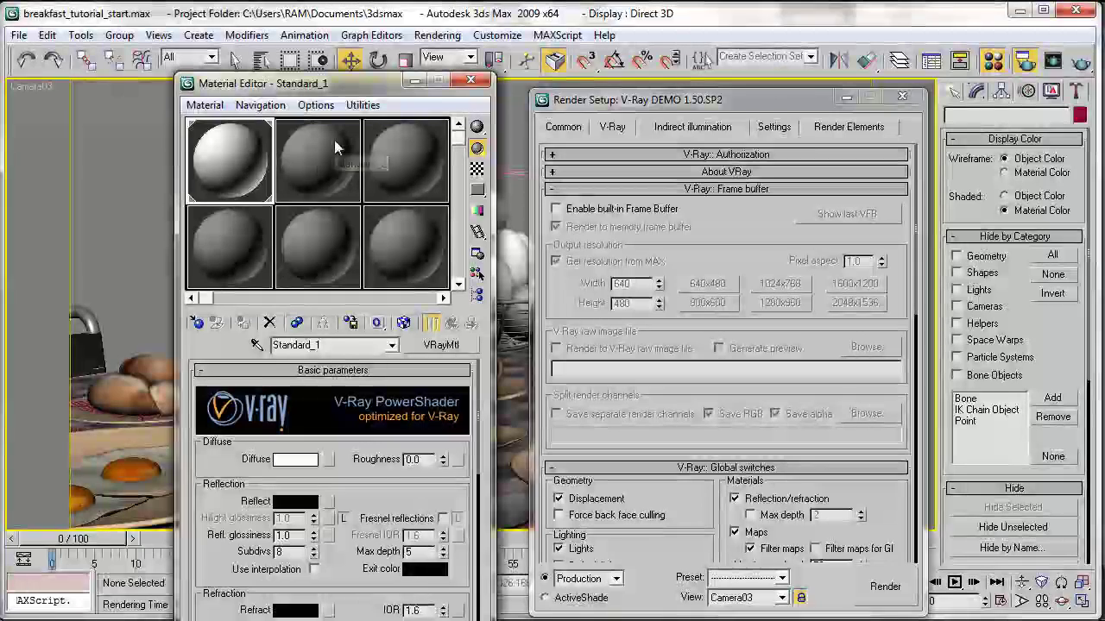
{"action": "left_click", "coordinate": [315, 168]}
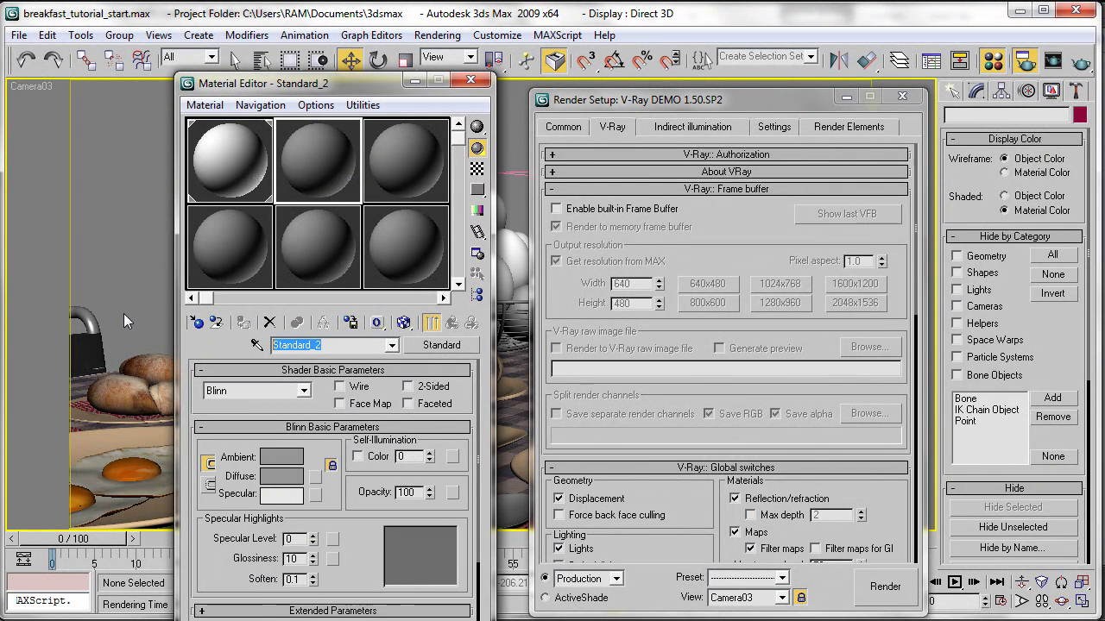
{"action": "type", "text": "vray hdri"}
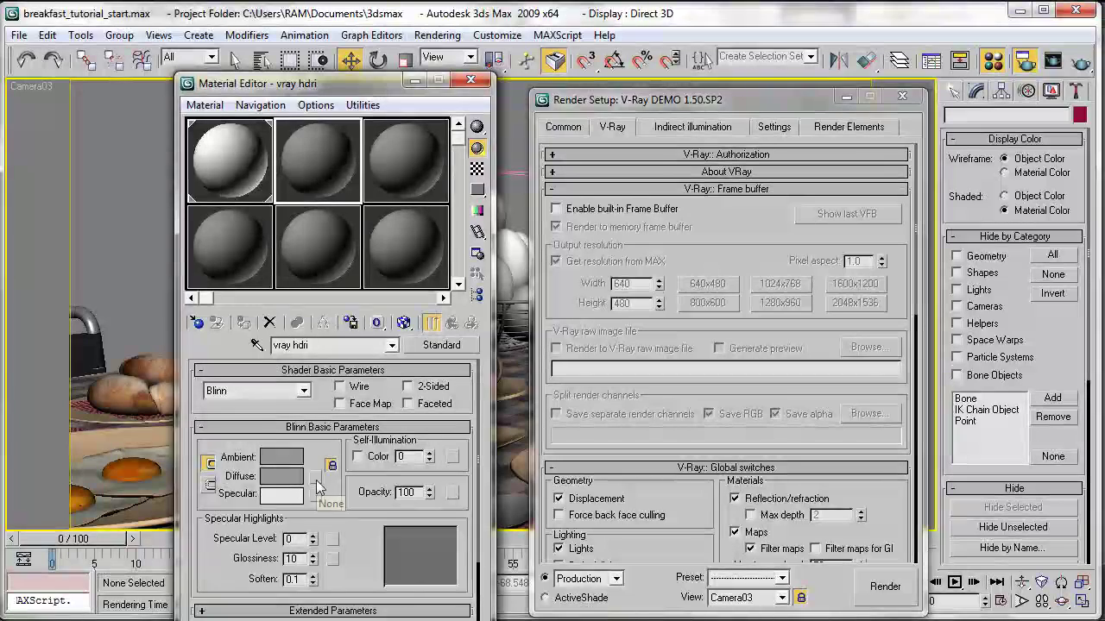
{"action": "left_click", "coordinate": [316, 479]}
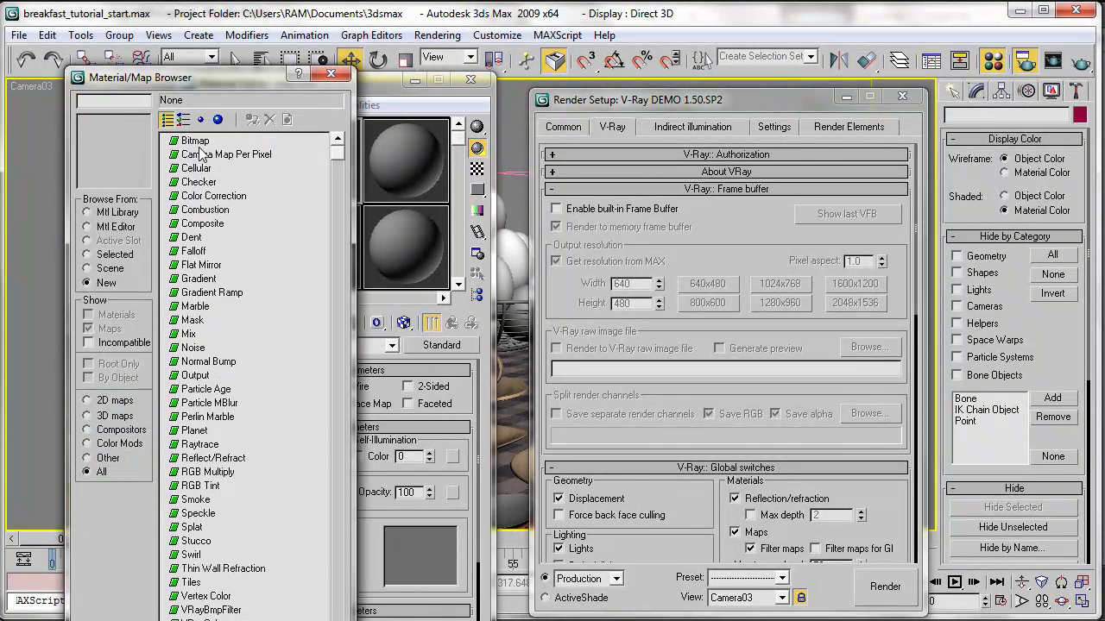
{"action": "scroll", "coordinate": [212, 496], "scroll_direction": "down", "scroll_amount": 3}
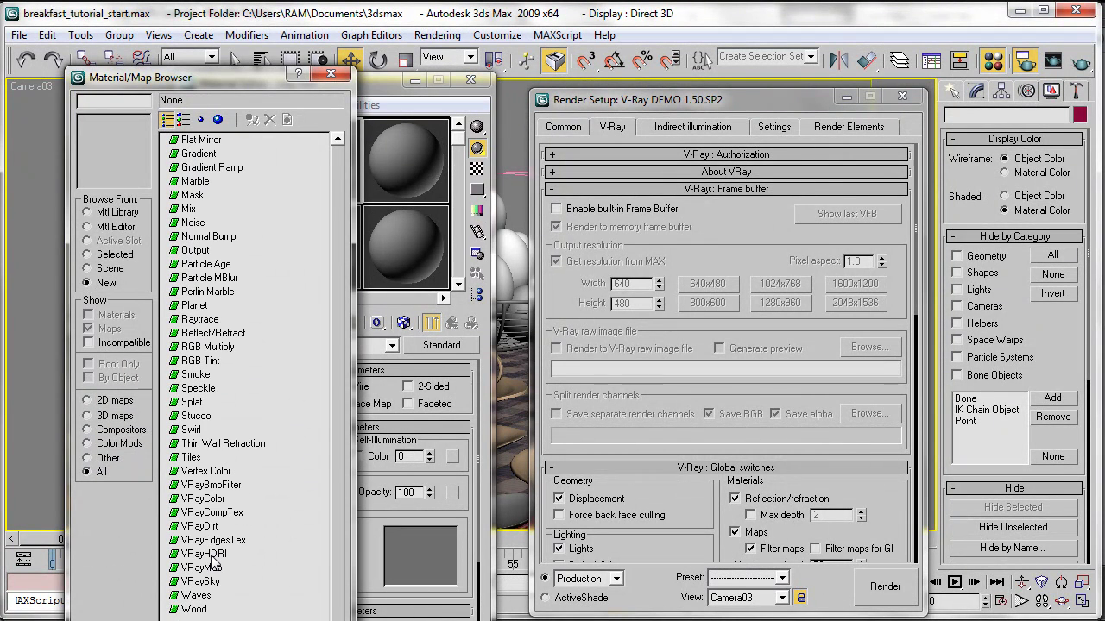
{"action": "left_click", "coordinate": [211, 554]}
{"action": "double_click", "coordinate": [205, 554]}
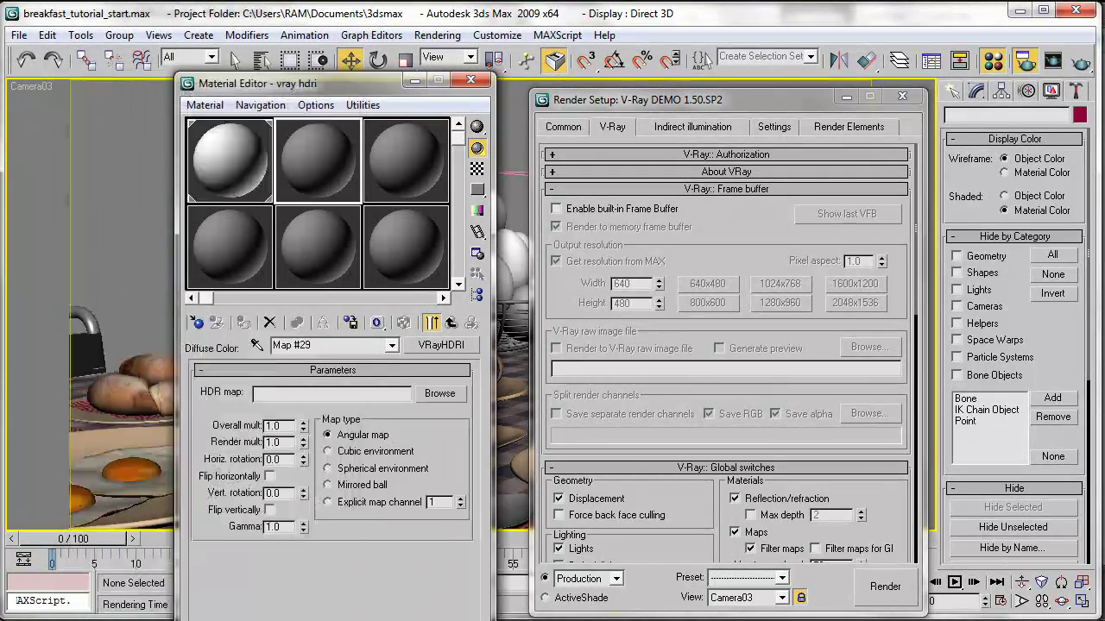
Load kitchen_probe.hdr from the Breakfast folder as the HDR map and set its map type to Spherical environment.
{"action": "left_click", "coordinate": [441, 393]}
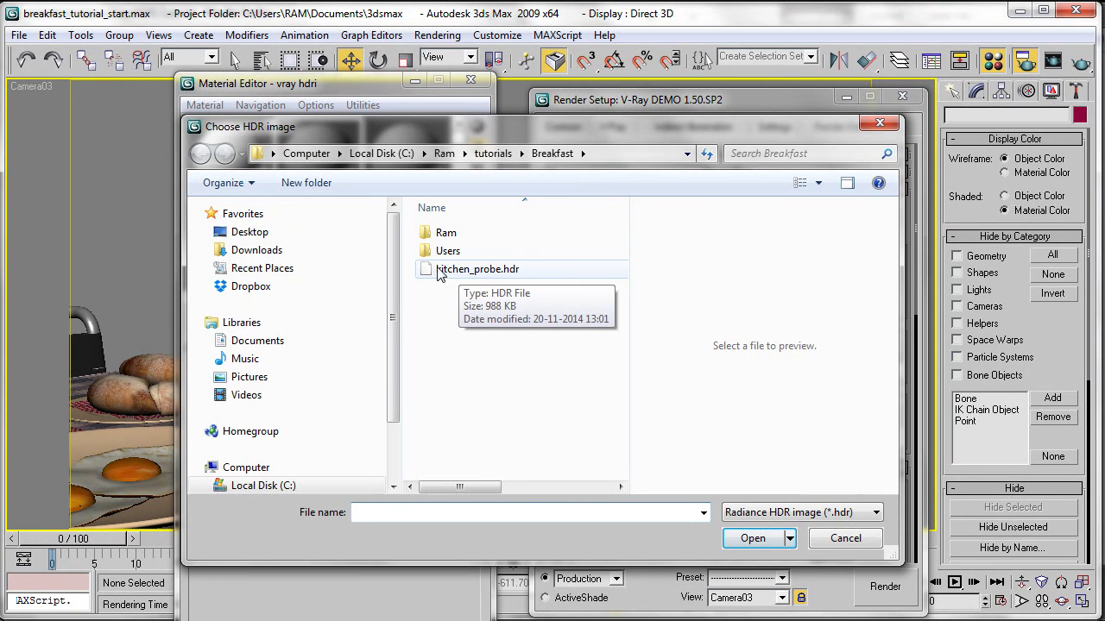
{"action": "left_click", "coordinate": [457, 273]}
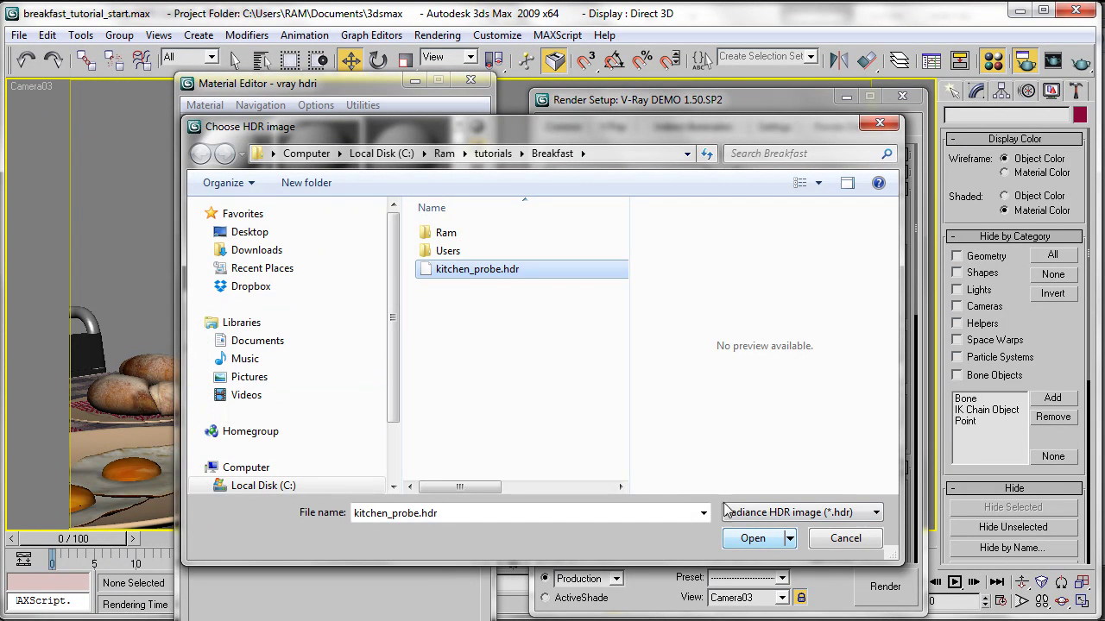
{"action": "left_click", "coordinate": [752, 538]}
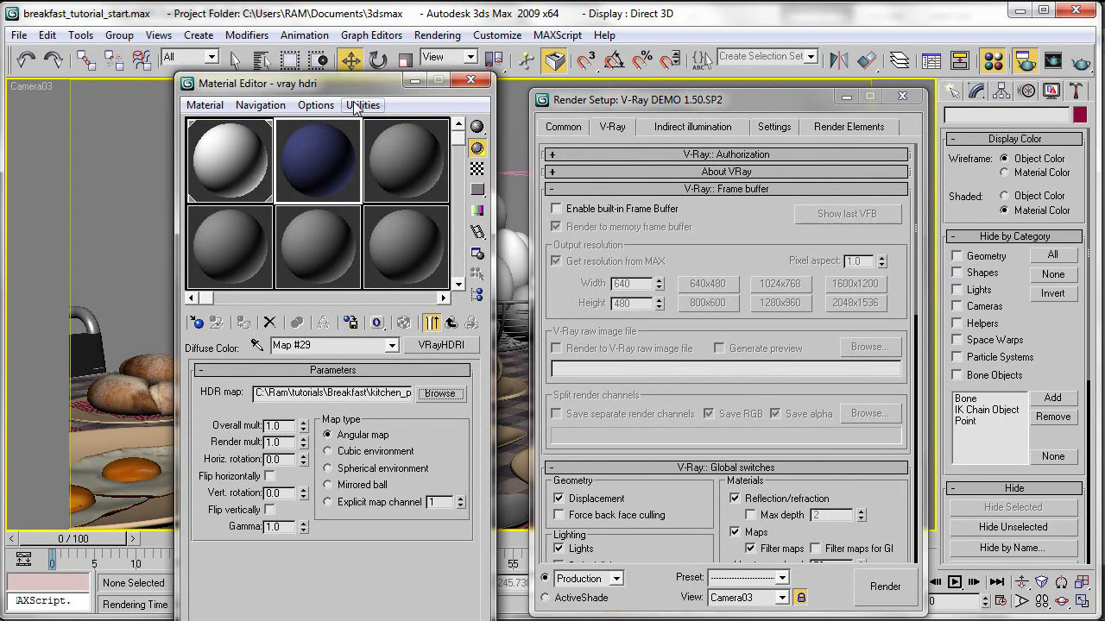
{"action": "left_click_drag", "start_coordinate": [348, 83], "coordinate": [345, 45]}
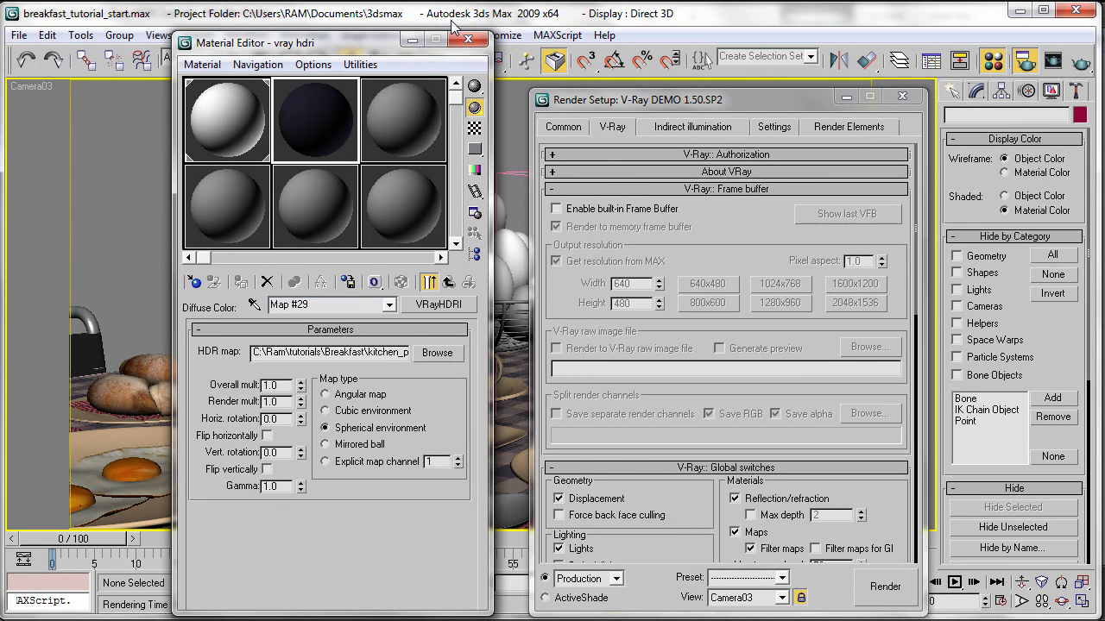
Assign the VRayHDRI map to the V-Ray GI environment (skylight) override as an instance.
{"action": "left_click_drag", "start_coordinate": [682, 96], "coordinate": [674, 33]}
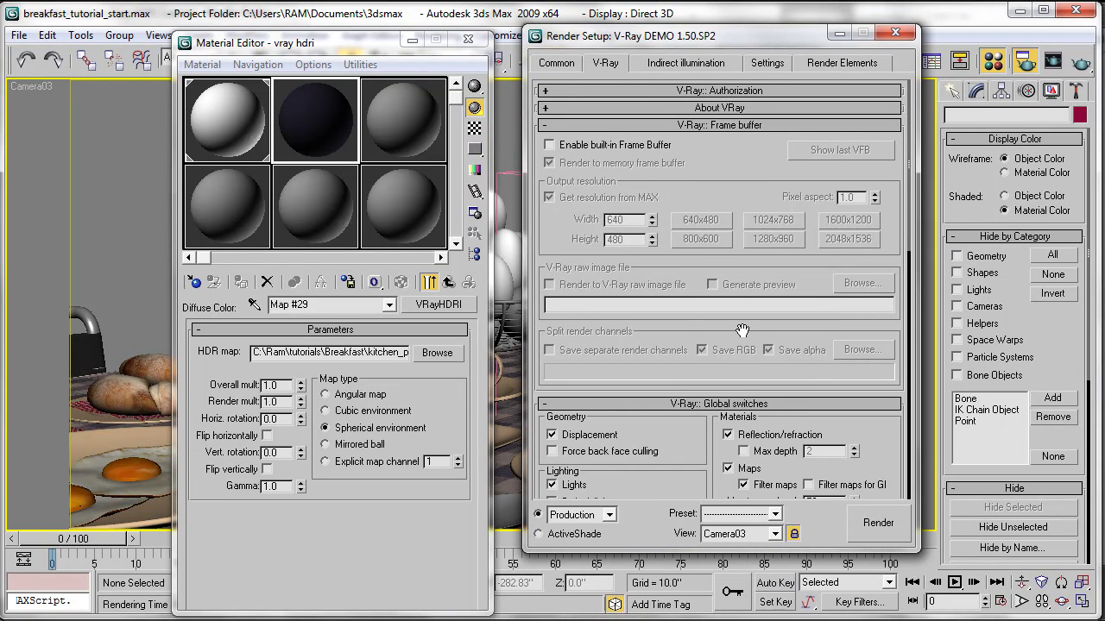
{"action": "left_click_drag", "start_coordinate": [695, 169], "coordinate": [699, 104]}
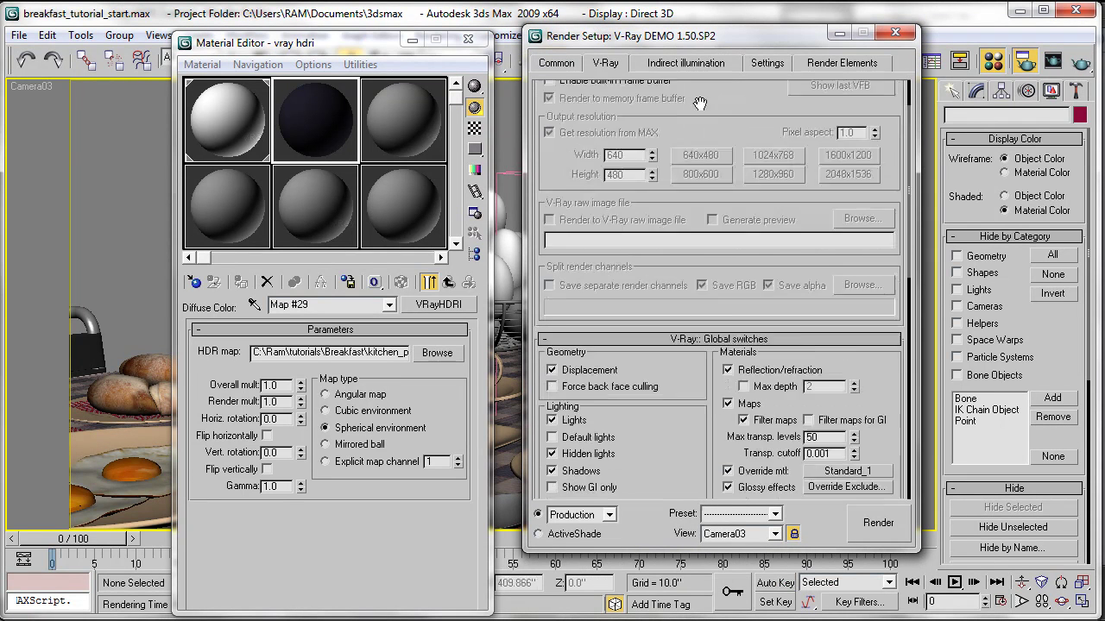
{"action": "scroll", "coordinate": [704, 389], "scroll_direction": "down", "scroll_amount": 10}
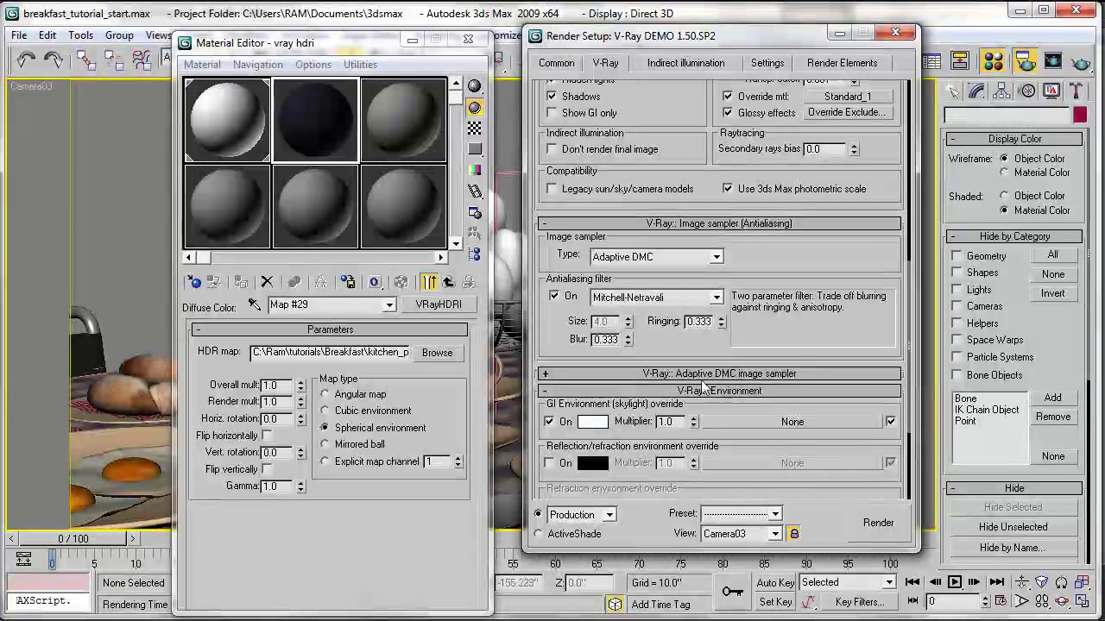
{"action": "scroll", "coordinate": [704, 388], "scroll_direction": "down", "scroll_amount": 4}
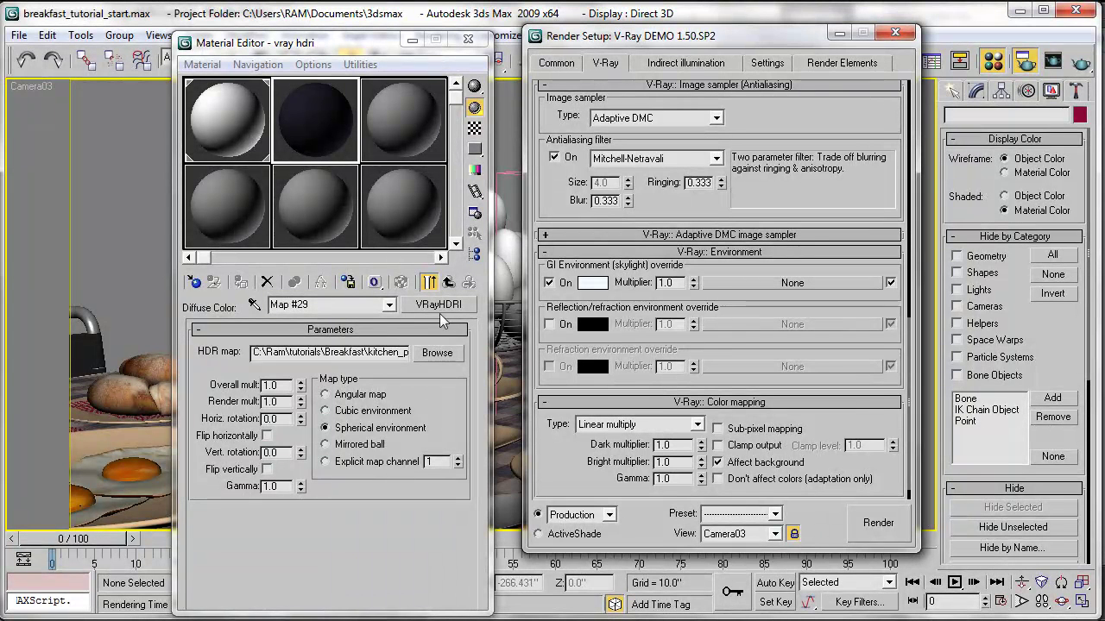
{"action": "left_click_drag", "start_coordinate": [437, 309], "coordinate": [737, 283]}
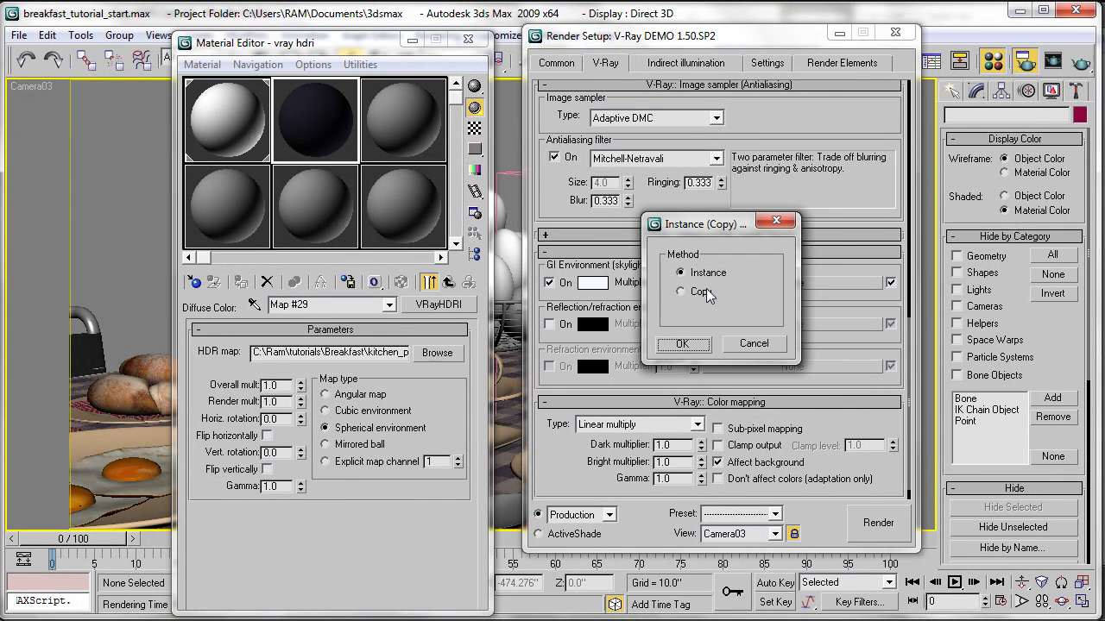
{"action": "left_click", "coordinate": [682, 344]}
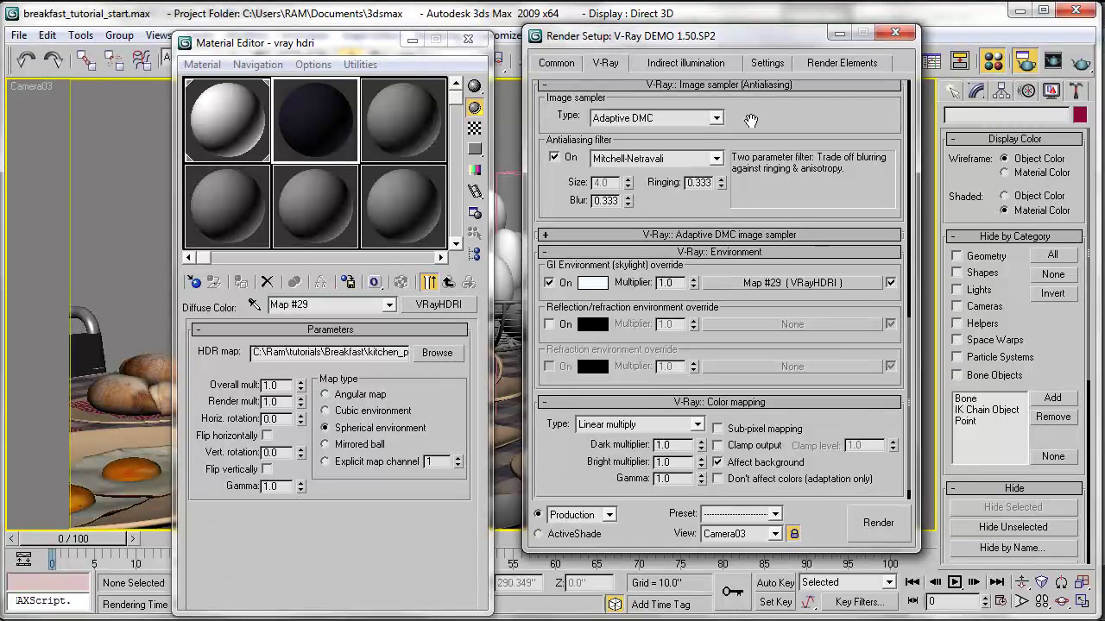
Reopen the last Camera03 render and clone its frame window for comparison.
{"action": "left_click", "coordinate": [1053, 62]}
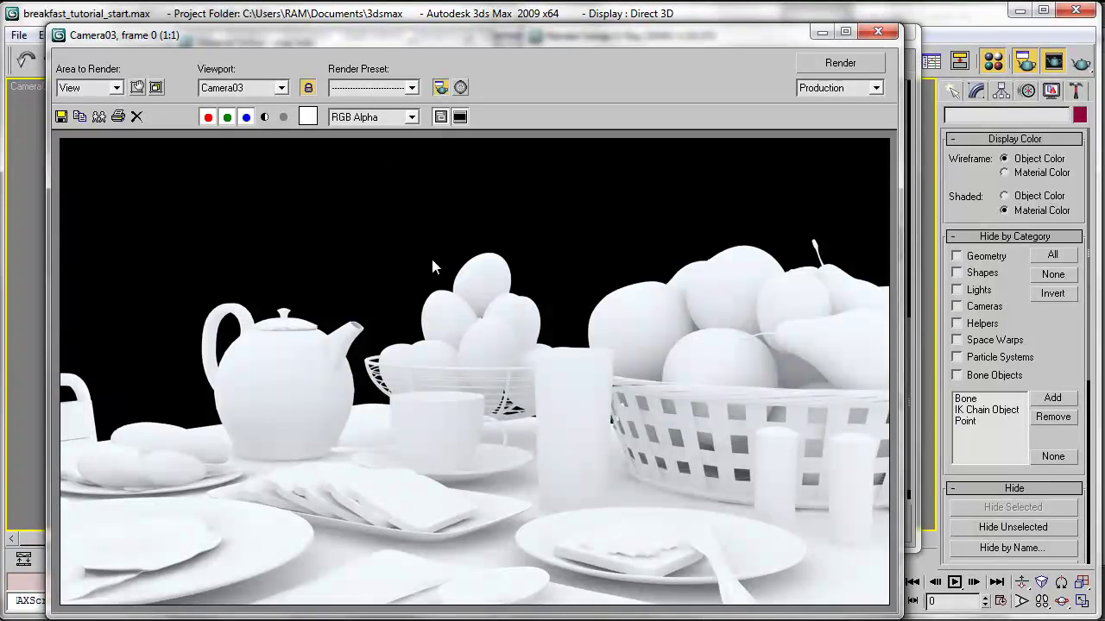
{"action": "left_click", "coordinate": [99, 117]}
{"action": "left_click_drag", "start_coordinate": [333, 214], "coordinate": [645, 105]}
{"action": "left_click_drag", "start_coordinate": [398, 39], "coordinate": [384, 28]}
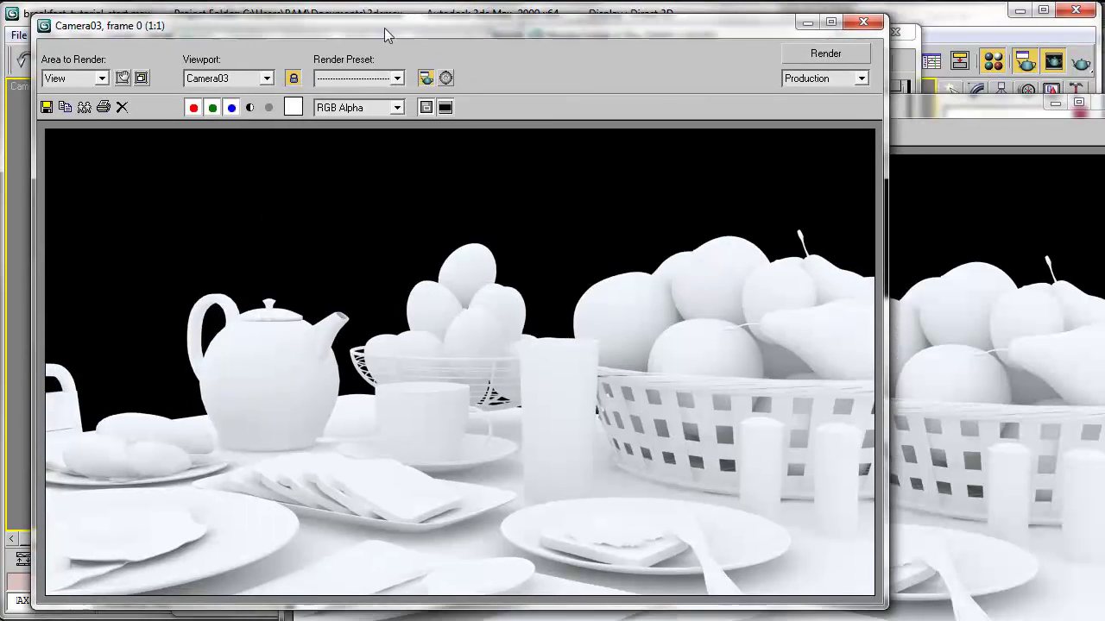
Render the Camera03 view with the HDRI skylight and place the cloned earlier render beside it for comparison.
{"action": "left_click", "coordinate": [812, 56]}
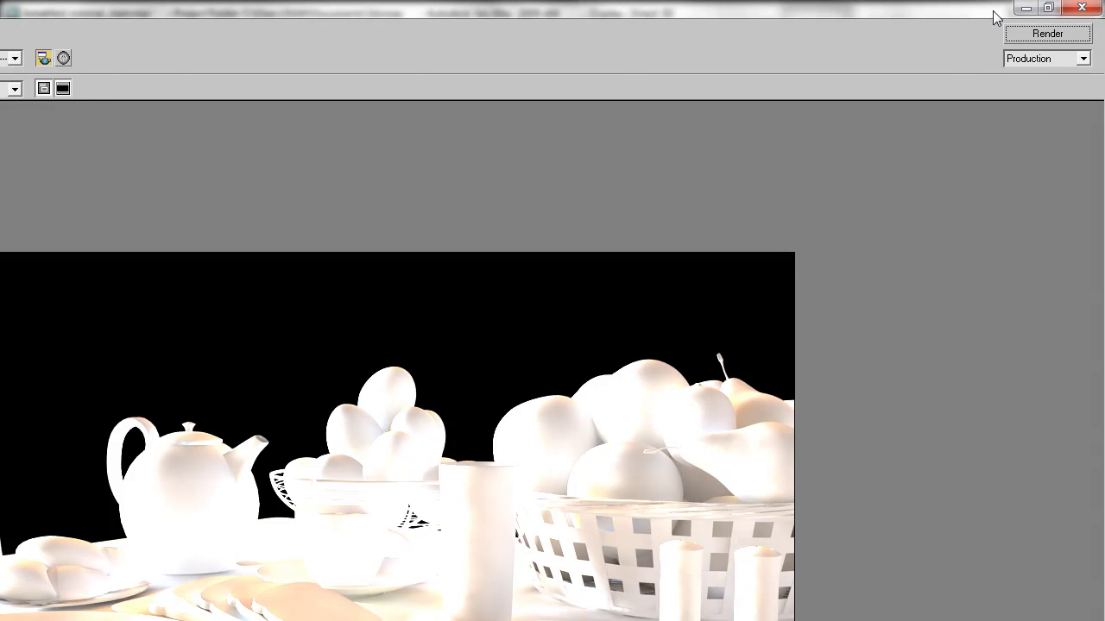
{"action": "left_click", "coordinate": [1048, 8]}
{"action": "left_click_drag", "start_coordinate": [935, 104], "coordinate": [889, 63]}
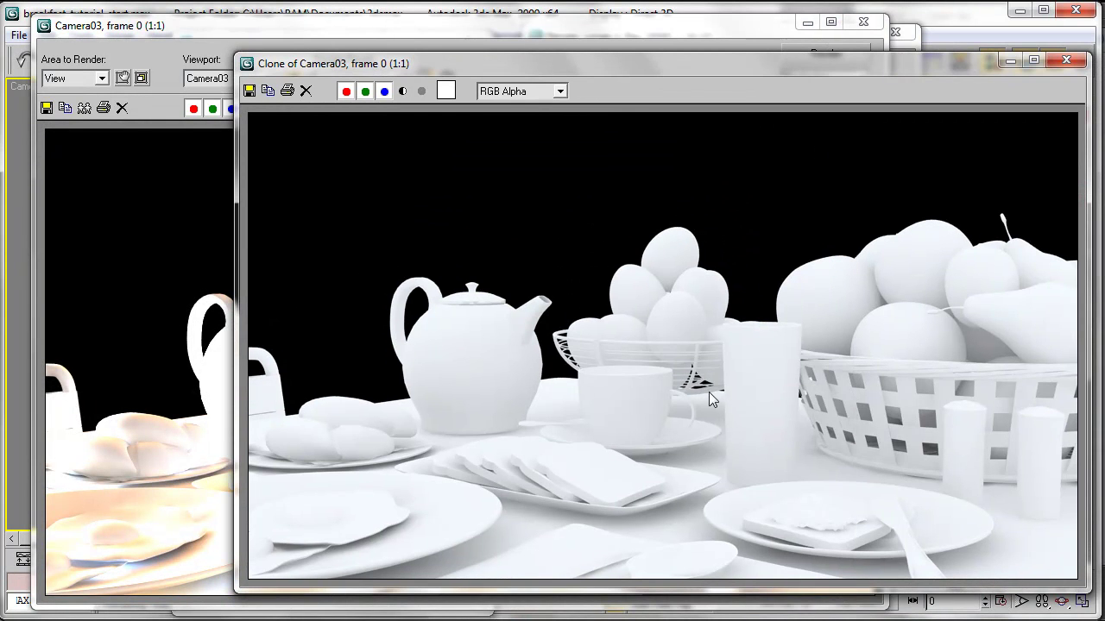
Close the cloned comparison render and assign a VRayEdgesTex map to the diffuse channel of the Standard_1 material.
{"action": "left_click", "coordinate": [300, 36]}
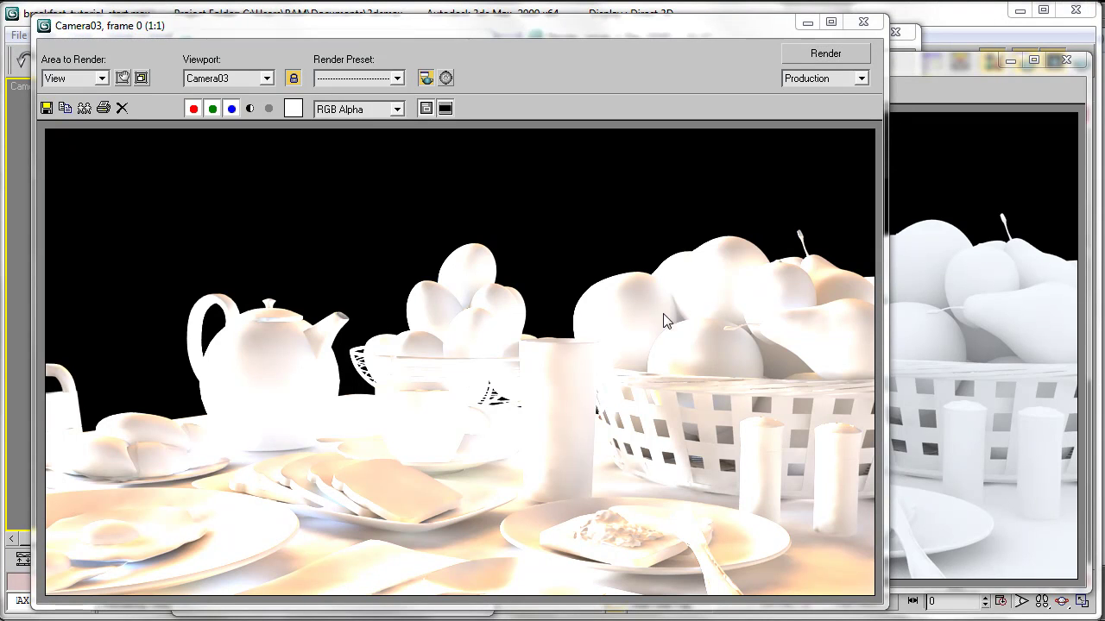
{"action": "left_click", "coordinate": [1064, 60]}
{"action": "left_click", "coordinate": [995, 64]}
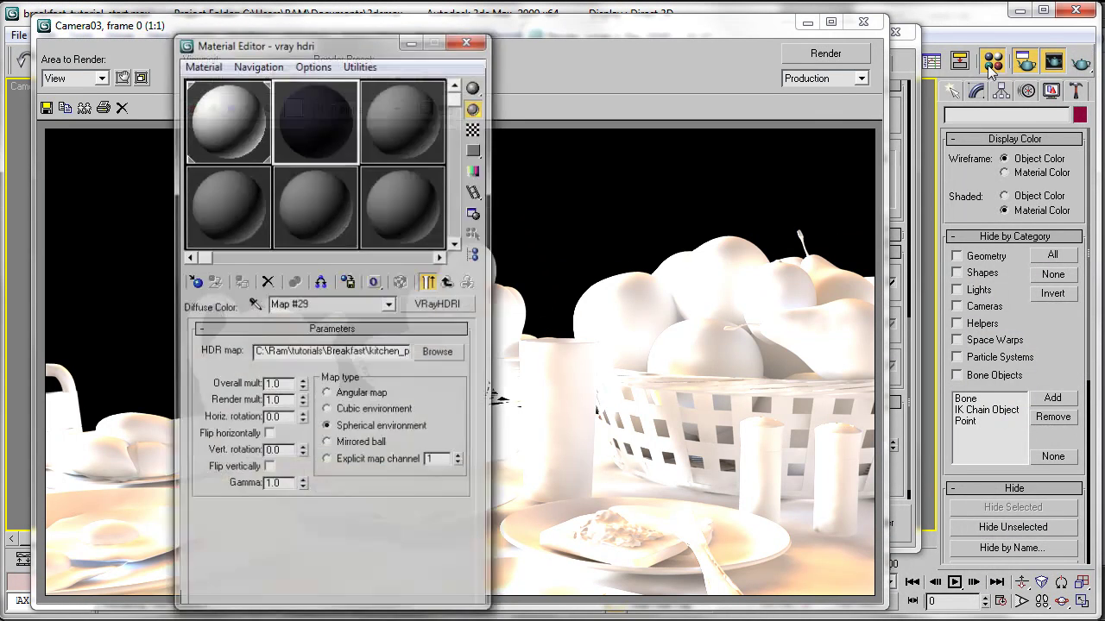
{"action": "left_click", "coordinate": [237, 109]}
{"action": "left_click_drag", "start_coordinate": [321, 43], "coordinate": [633, 37]}
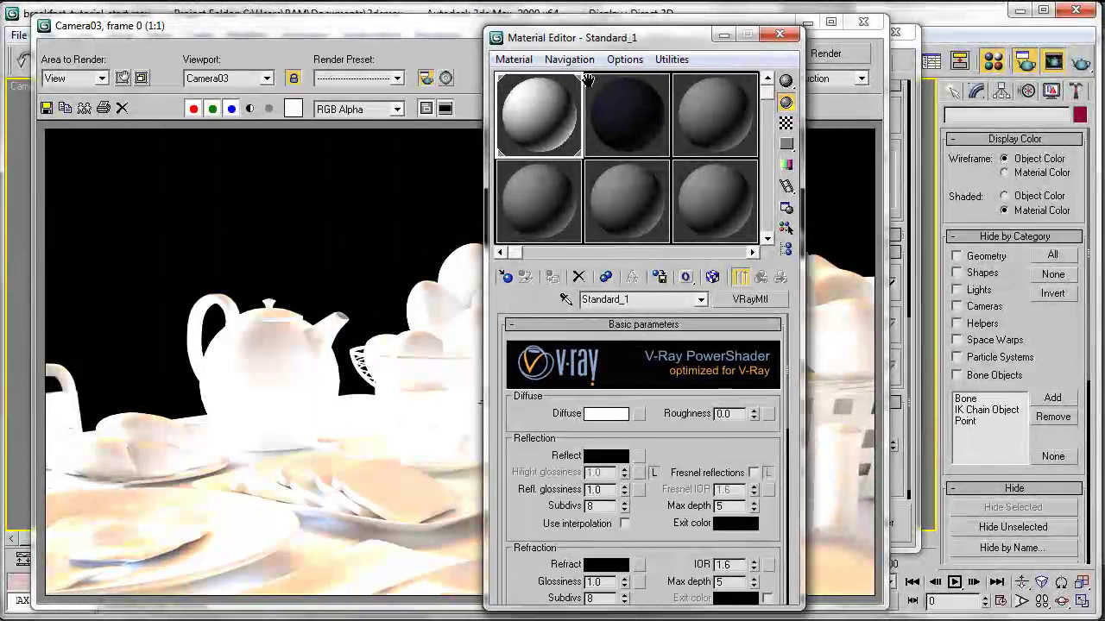
{"action": "left_click", "coordinate": [638, 414]}
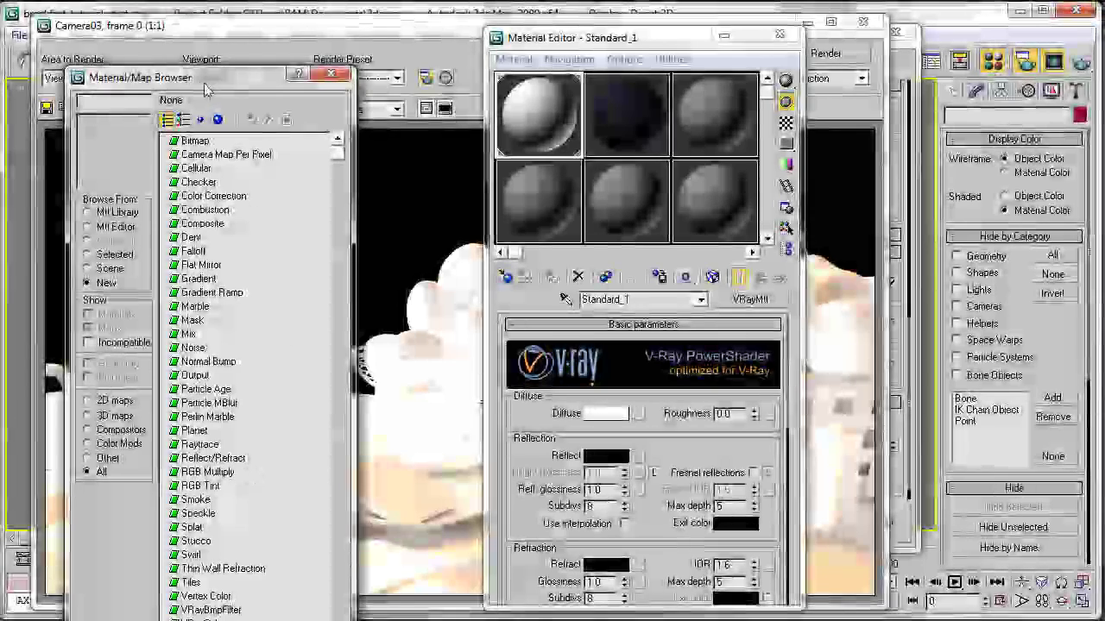
{"action": "left_click_drag", "start_coordinate": [235, 78], "coordinate": [277, 15]}
{"action": "scroll", "coordinate": [270, 528], "scroll_direction": "down", "scroll_amount": 2}
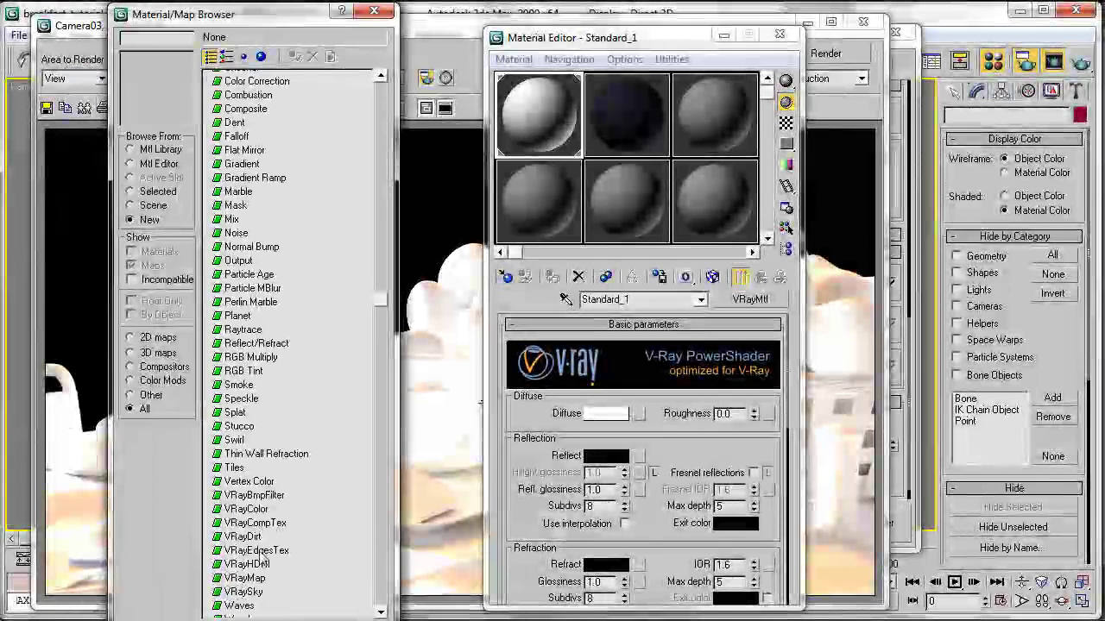
{"action": "left_click", "coordinate": [259, 551]}
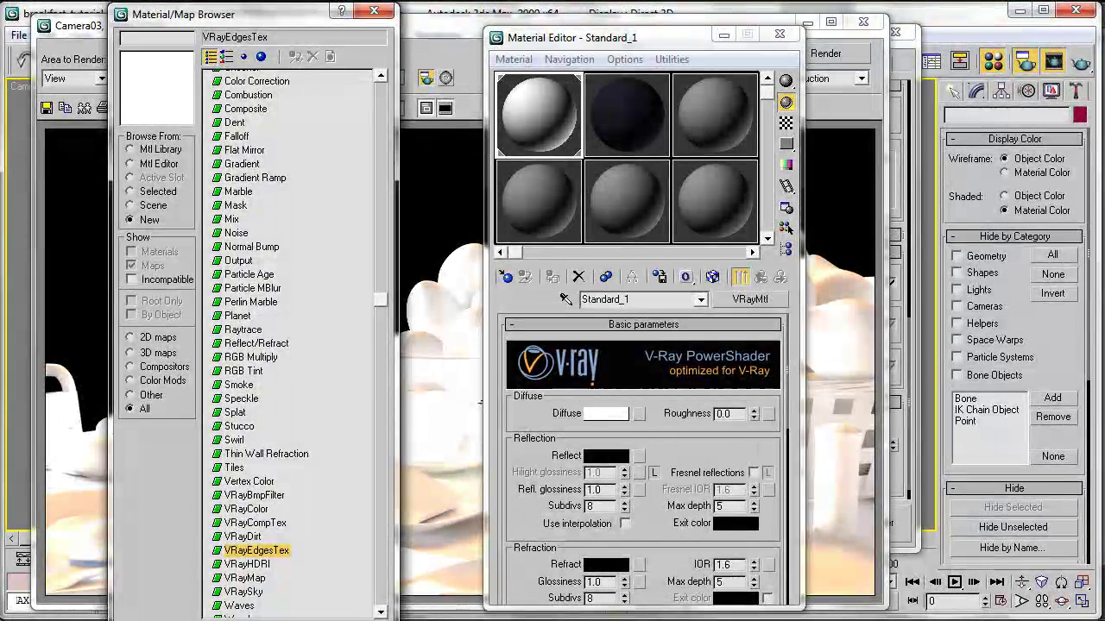
{"action": "left_click", "coordinate": [267, 619]}
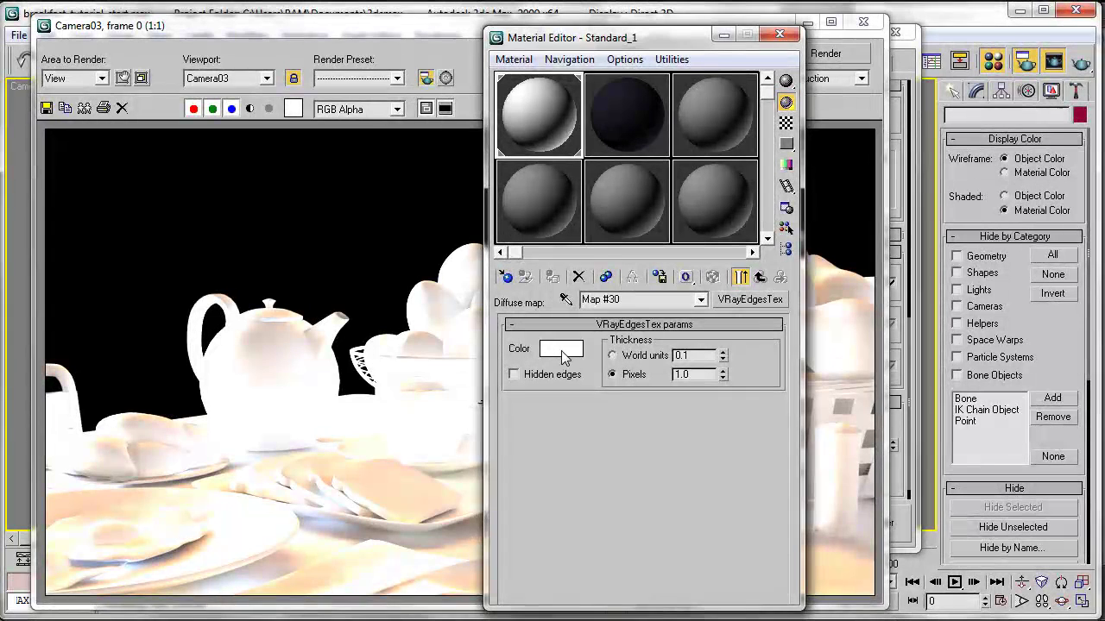
Set the VRayEdgesTex edge colour to grey 203 and render the Camera03 view.
{"action": "left_click", "coordinate": [562, 350]}
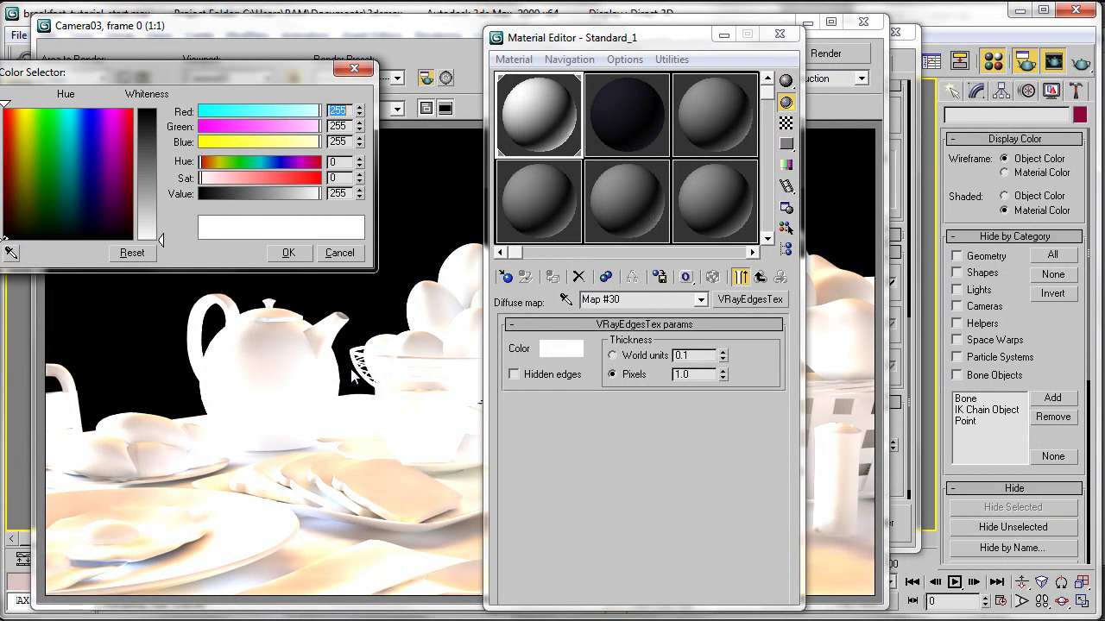
{"action": "left_click_drag", "start_coordinate": [160, 239], "coordinate": [160, 217]}
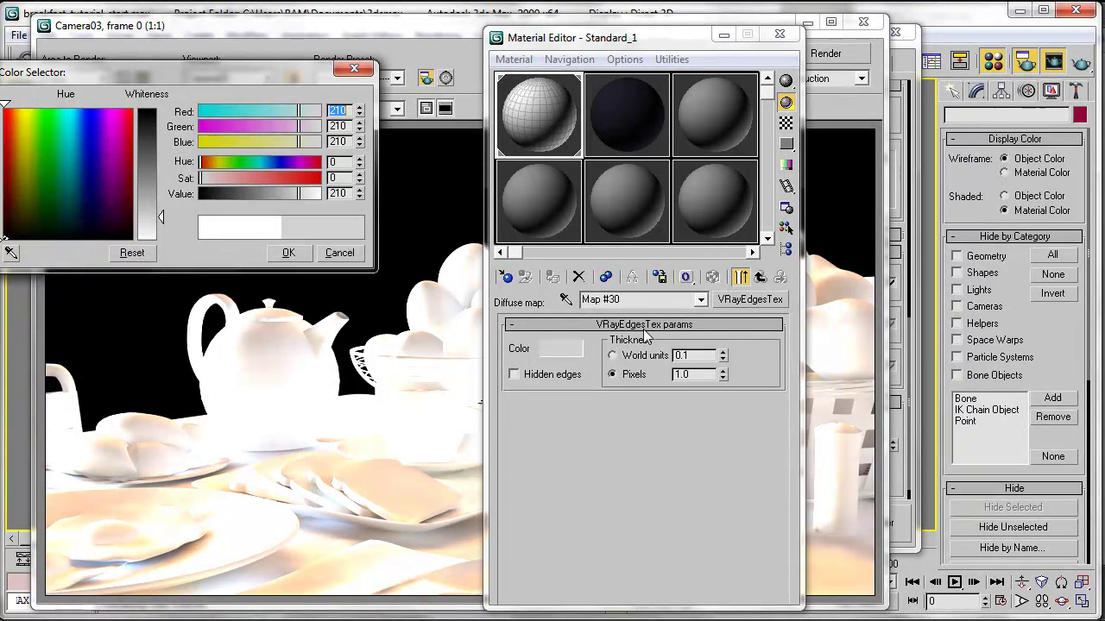
{"action": "left_click_drag", "start_coordinate": [161, 216], "coordinate": [161, 212]}
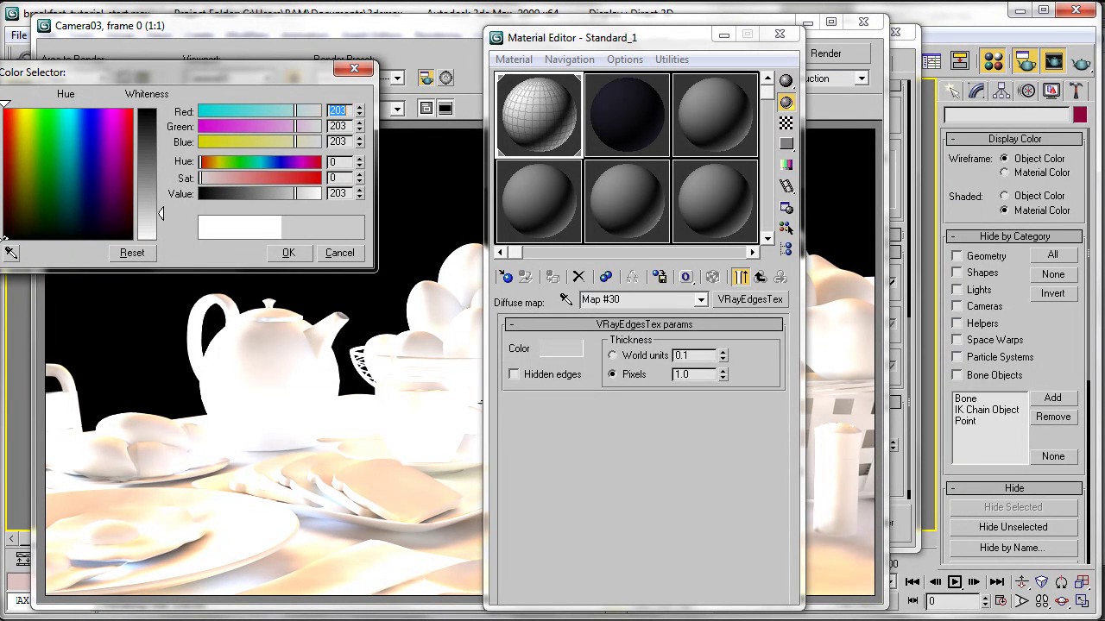
{"action": "left_click", "coordinate": [288, 253]}
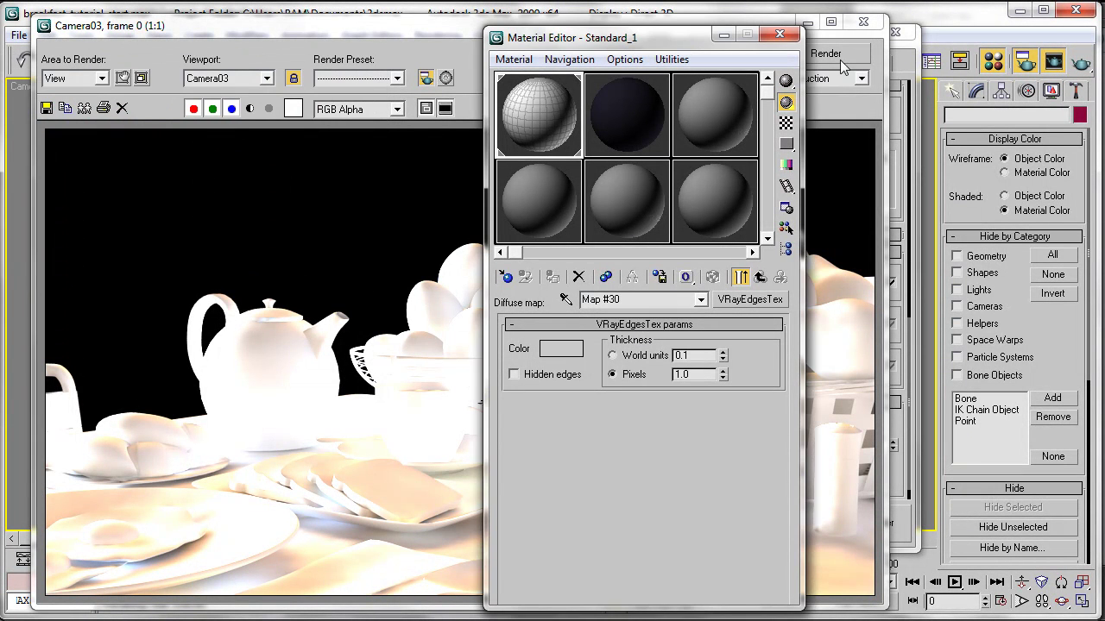
{"action": "left_click", "coordinate": [839, 50]}
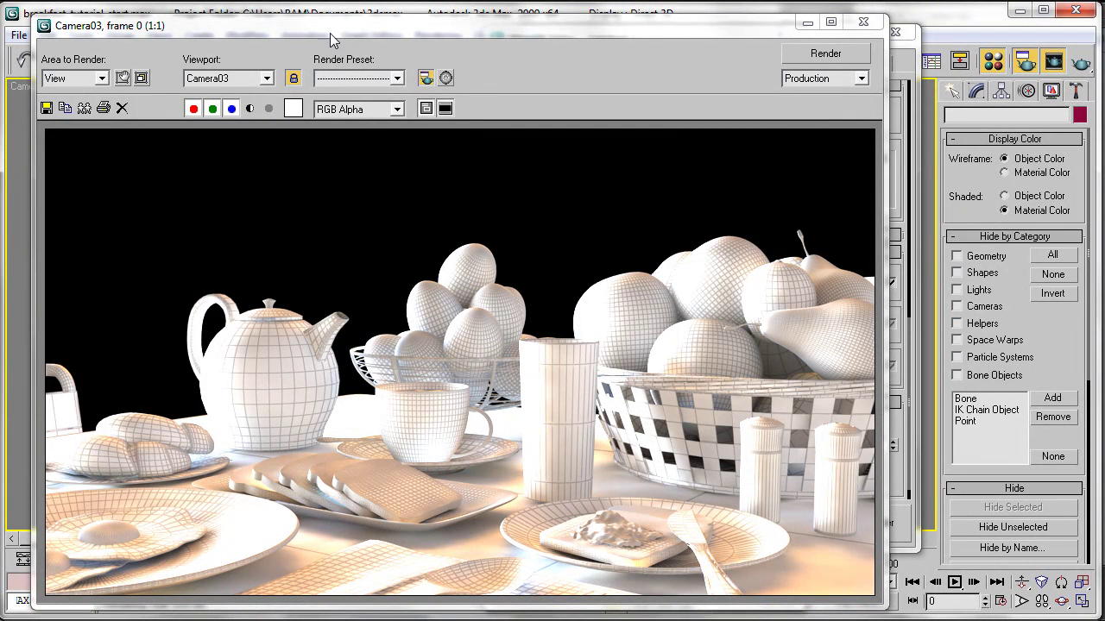
Assign the VRayHDRI map from the GI environment (skylight) override to the scene's background Environment Map.
{"action": "left_click_drag", "start_coordinate": [330, 33], "coordinate": [387, 122]}
{"action": "left_click", "coordinate": [507, 59]}
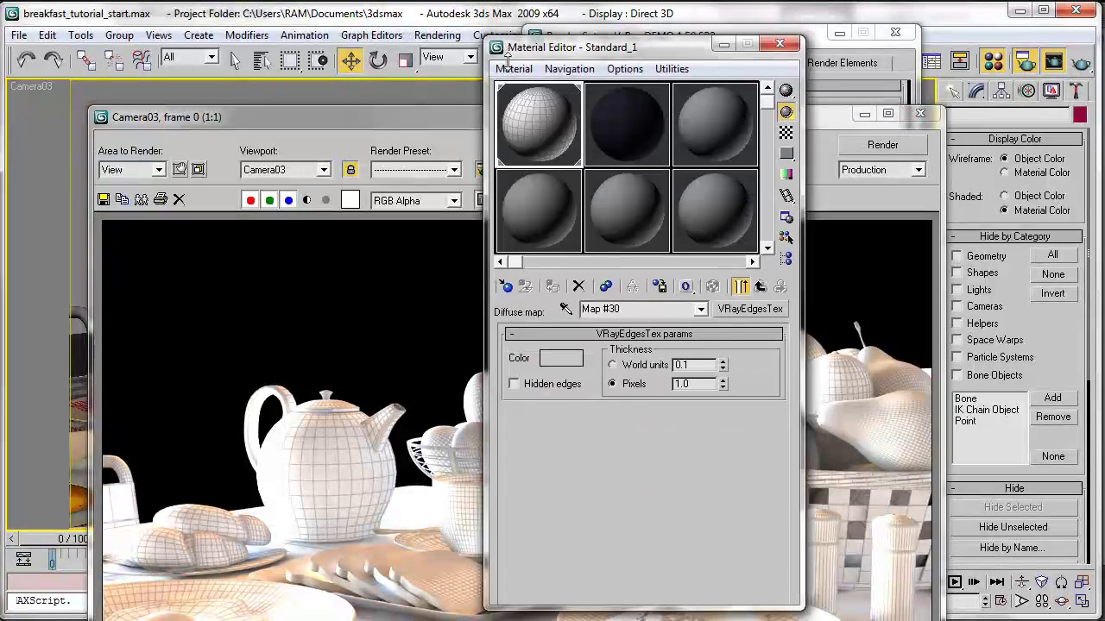
{"action": "left_click_drag", "start_coordinate": [508, 59], "coordinate": [507, 134]}
{"action": "left_click", "coordinate": [497, 35]}
{"action": "left_click", "coordinate": [449, 38]}
{"action": "left_click", "coordinate": [453, 40]}
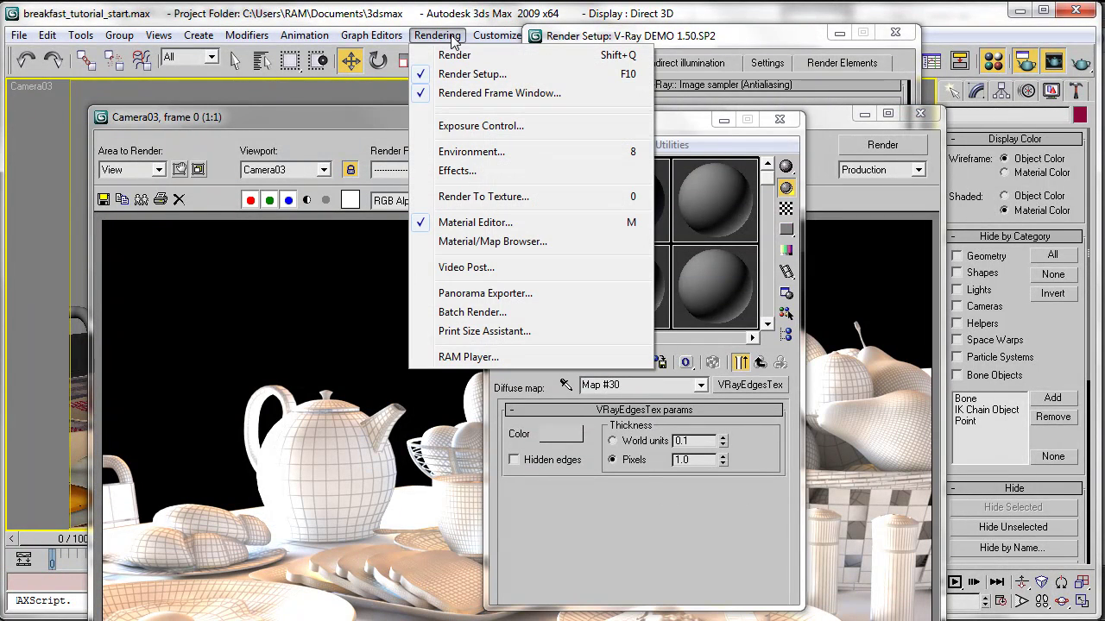
{"action": "left_click", "coordinate": [472, 152]}
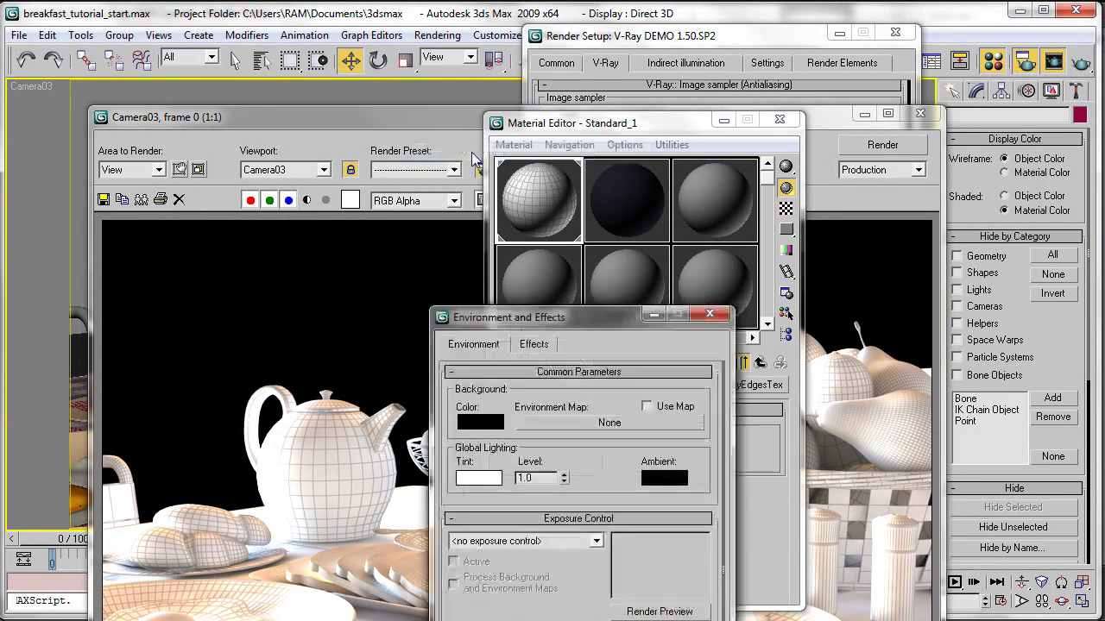
{"action": "left_click_drag", "start_coordinate": [527, 318], "coordinate": [527, 141]}
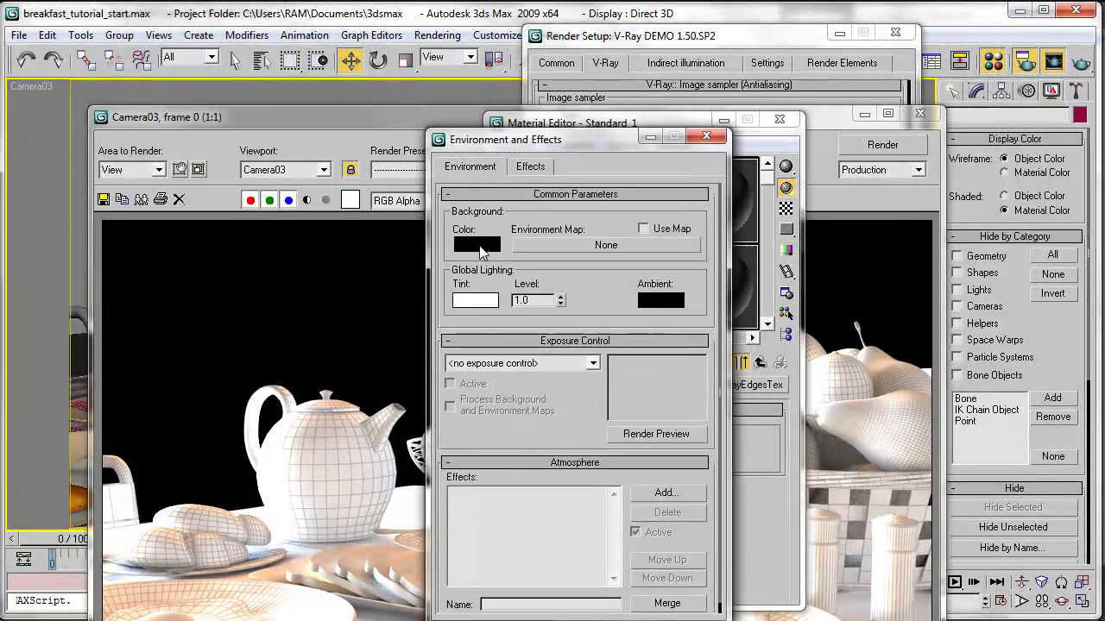
{"action": "left_click_drag", "start_coordinate": [632, 49], "coordinate": [693, 42]}
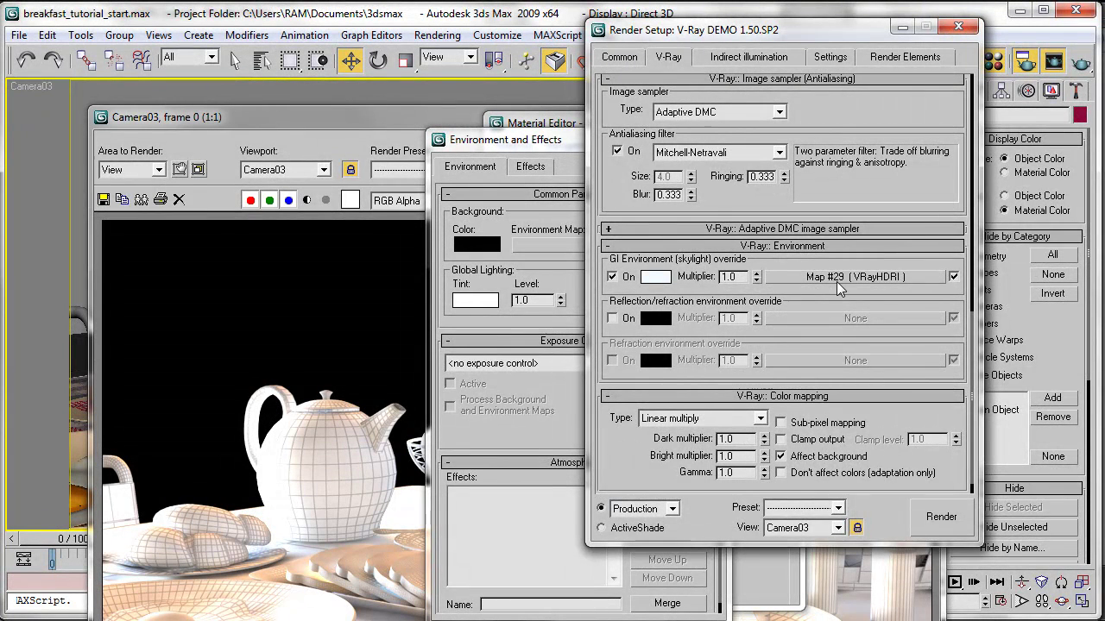
{"action": "left_click_drag", "start_coordinate": [820, 36], "coordinate": [939, 100]}
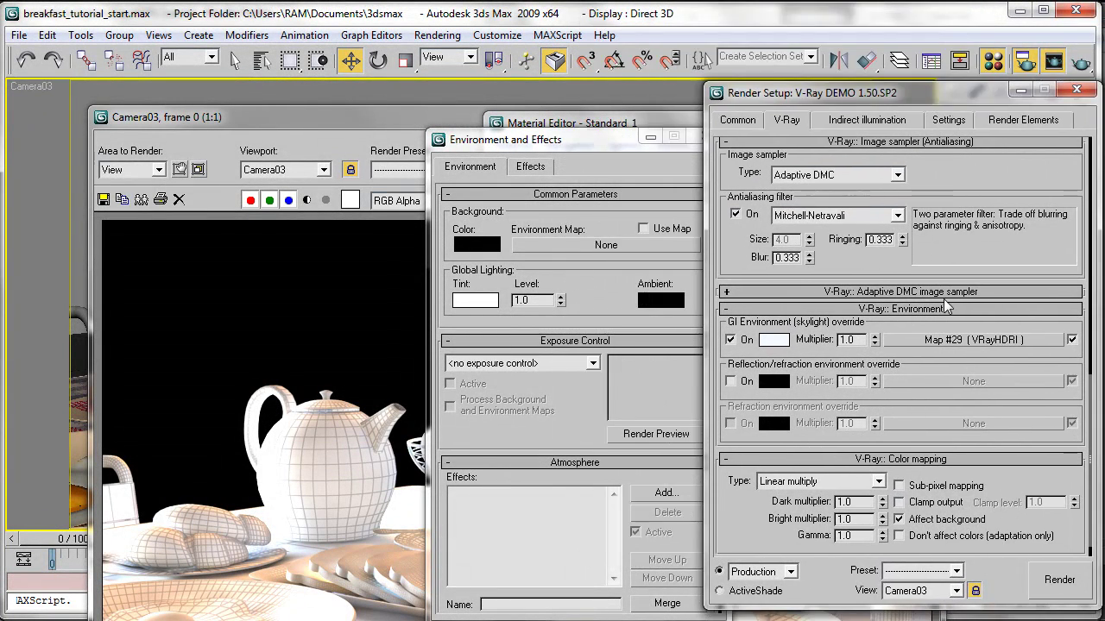
{"action": "left_click_drag", "start_coordinate": [936, 342], "coordinate": [596, 246]}
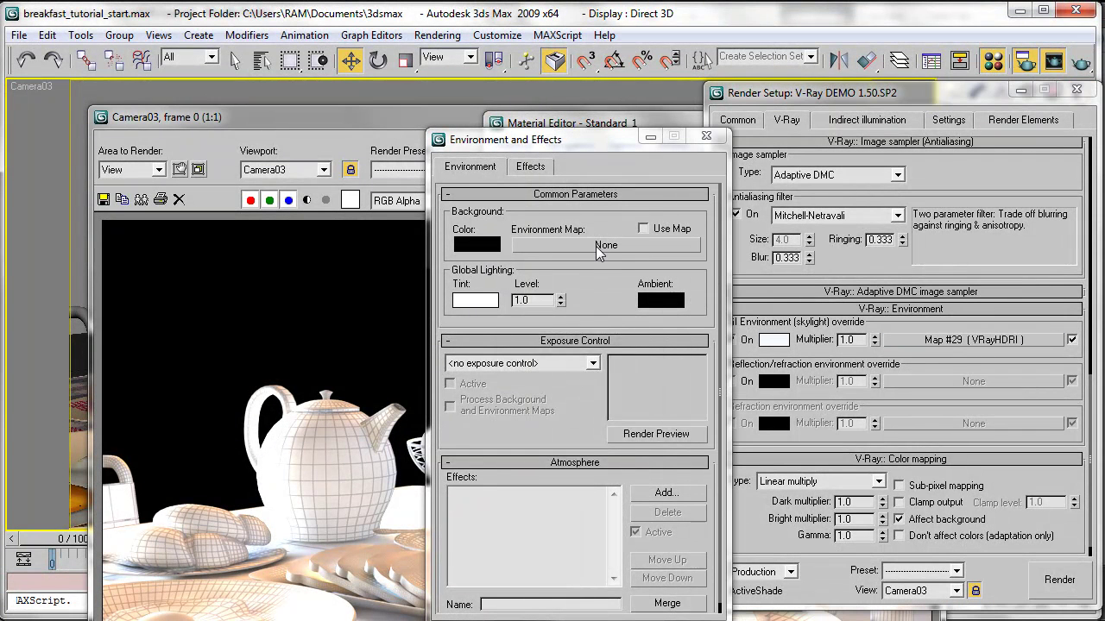
{"action": "left_click", "coordinate": [539, 434]}
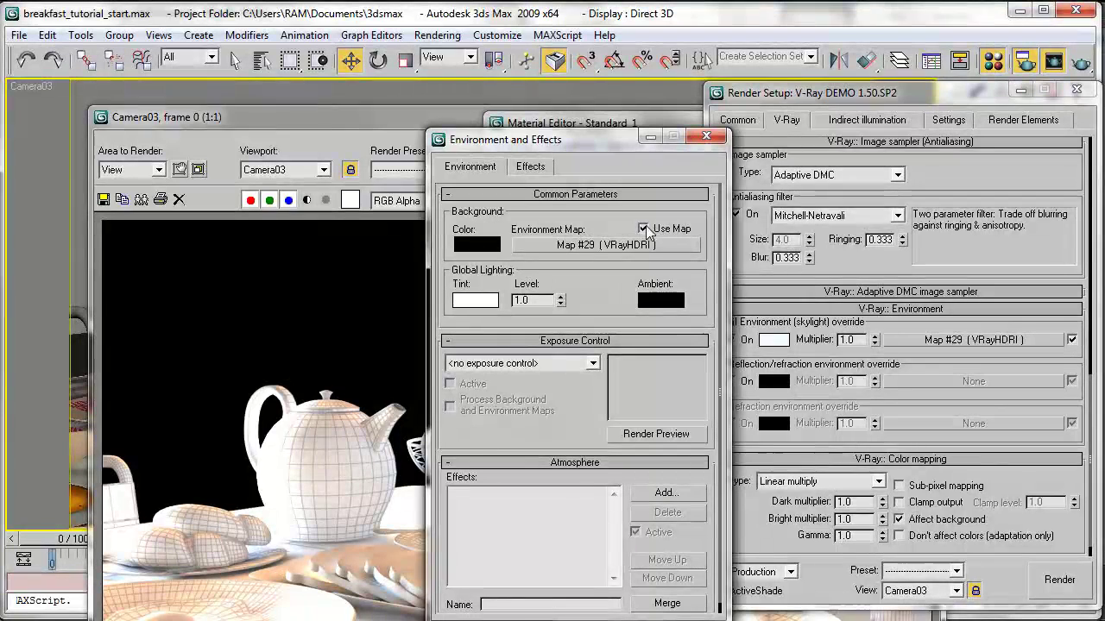
Render the Camera03 view with the HDRI map as background.
{"action": "left_click", "coordinate": [380, 115]}
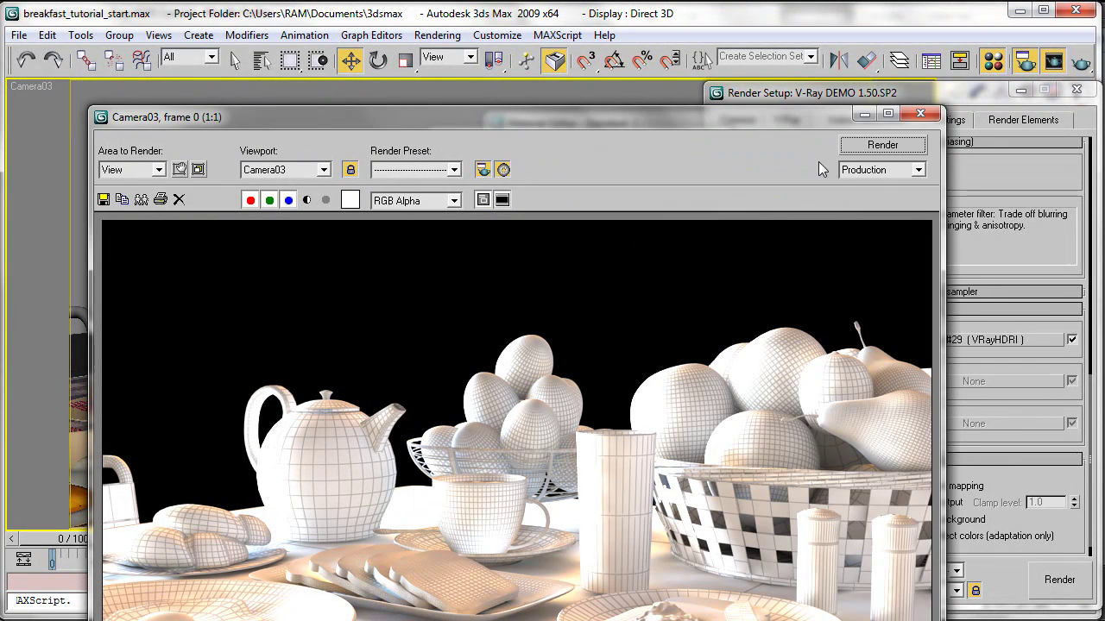
{"action": "left_click_drag", "start_coordinate": [594, 119], "coordinate": [559, 57]}
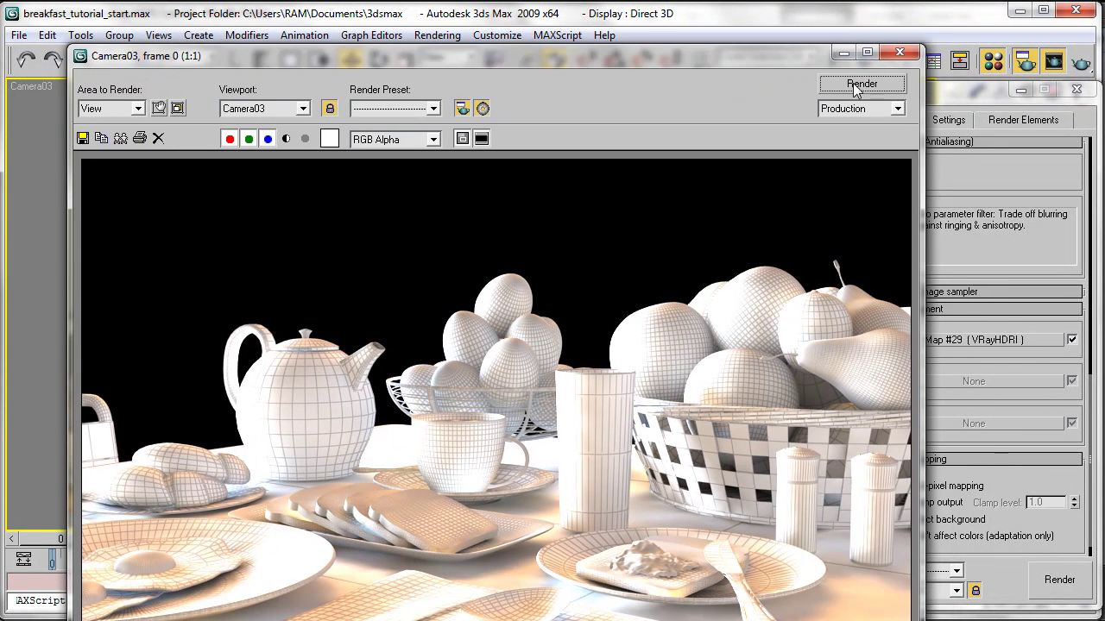
{"action": "left_click", "coordinate": [858, 85]}
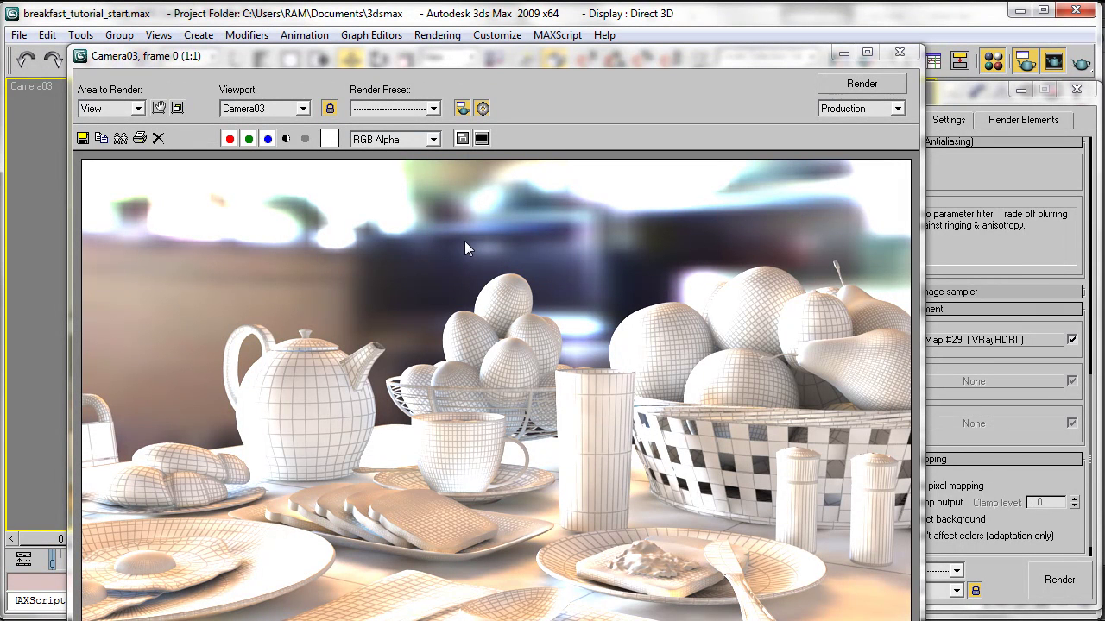
{"action": "left_click_drag", "start_coordinate": [431, 60], "coordinate": [436, 49]}
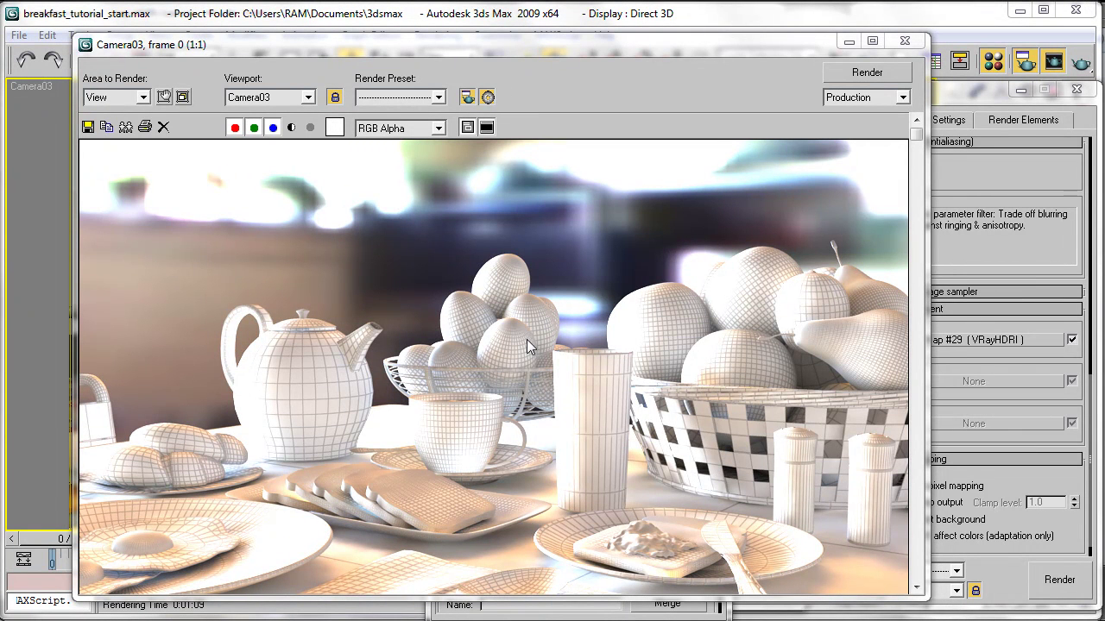
Turn off the override material in the V-Ray global switches.
{"action": "left_click_drag", "start_coordinate": [954, 90], "coordinate": [910, 44]}
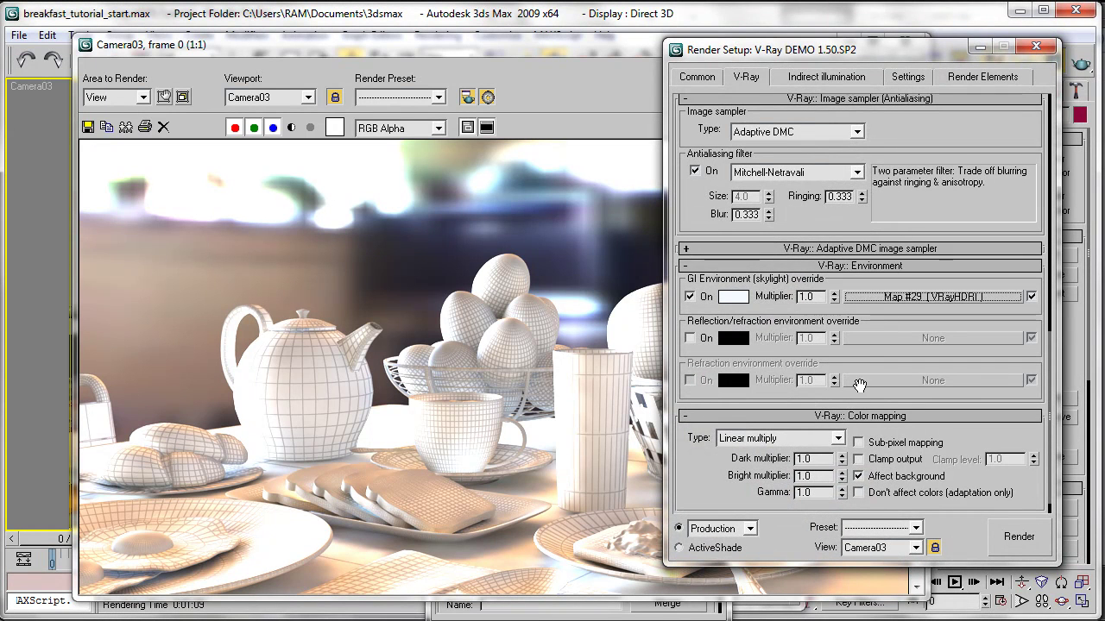
{"action": "left_click_drag", "start_coordinate": [928, 173], "coordinate": [907, 451]}
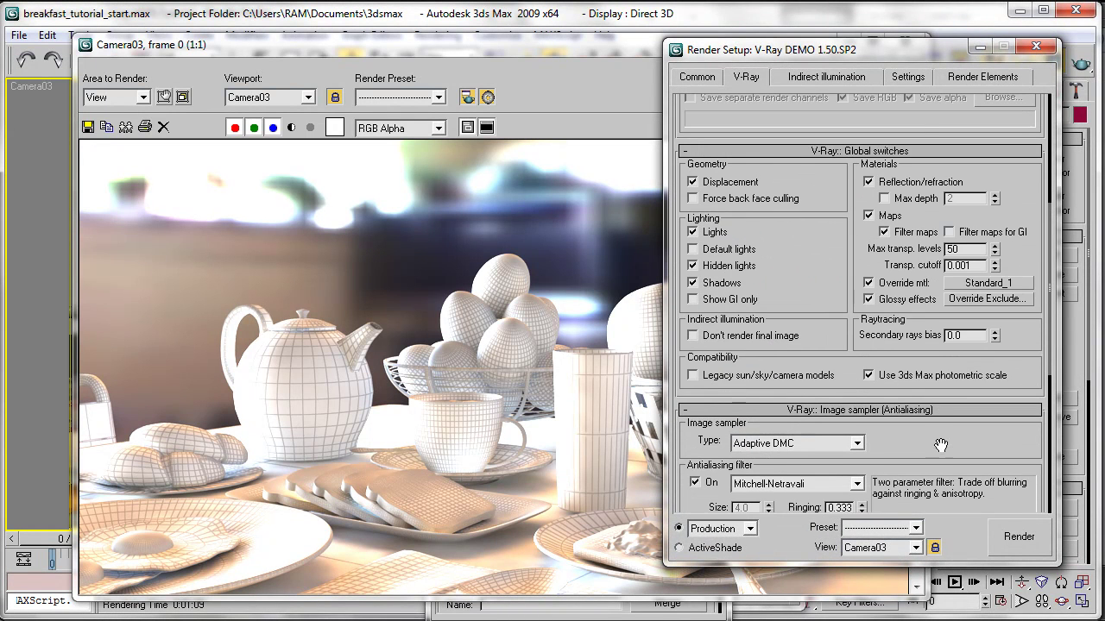
{"action": "left_click", "coordinate": [868, 283]}
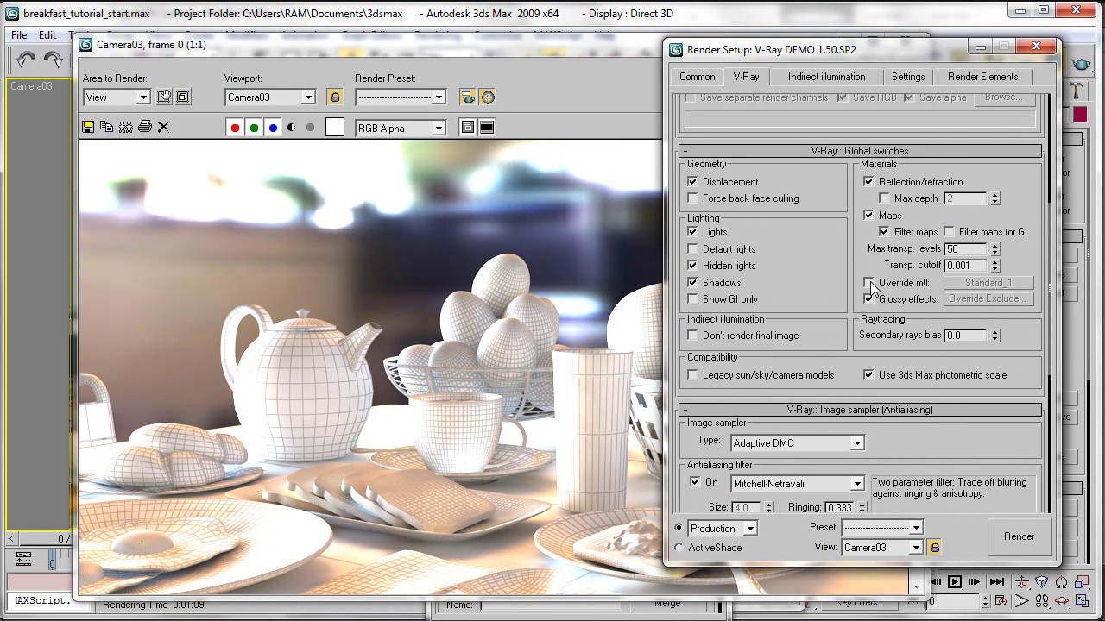
Render the Camera03 view with the objects' own materials.
{"action": "left_click", "coordinate": [583, 40]}
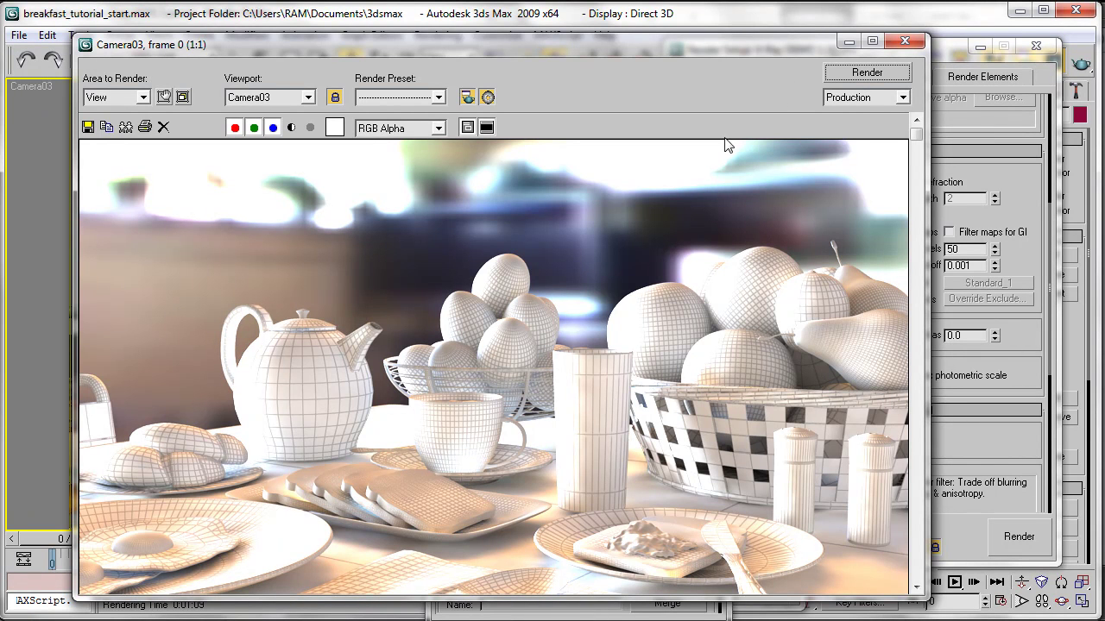
{"action": "left_click_drag", "start_coordinate": [609, 43], "coordinate": [602, 31]}
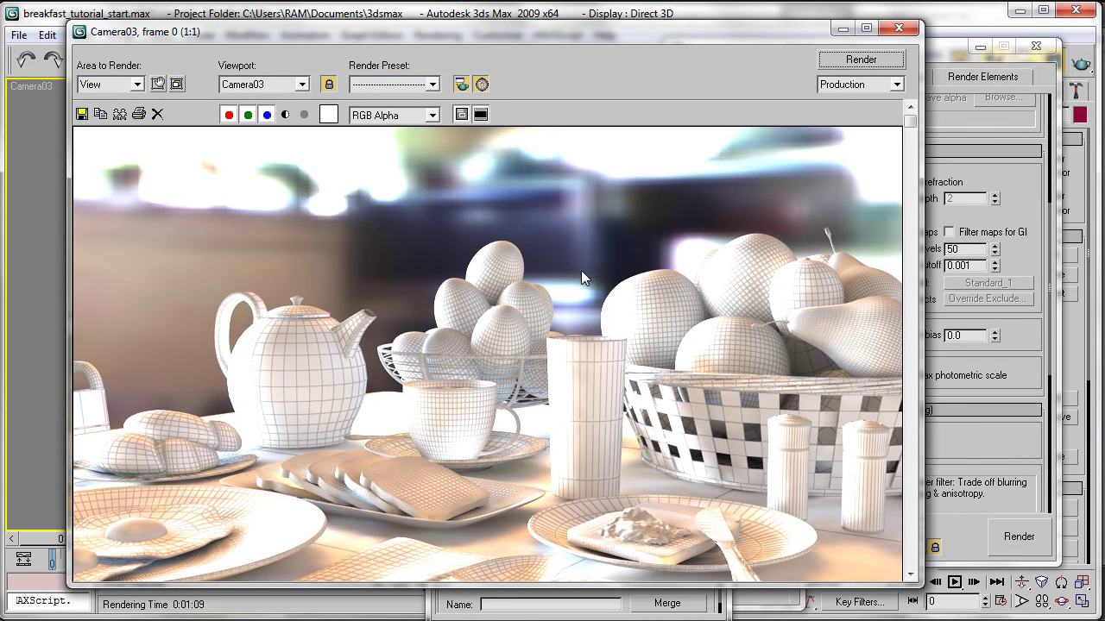
{"action": "scroll", "coordinate": [535, 376], "scroll_direction": "down", "scroll_amount": 1}
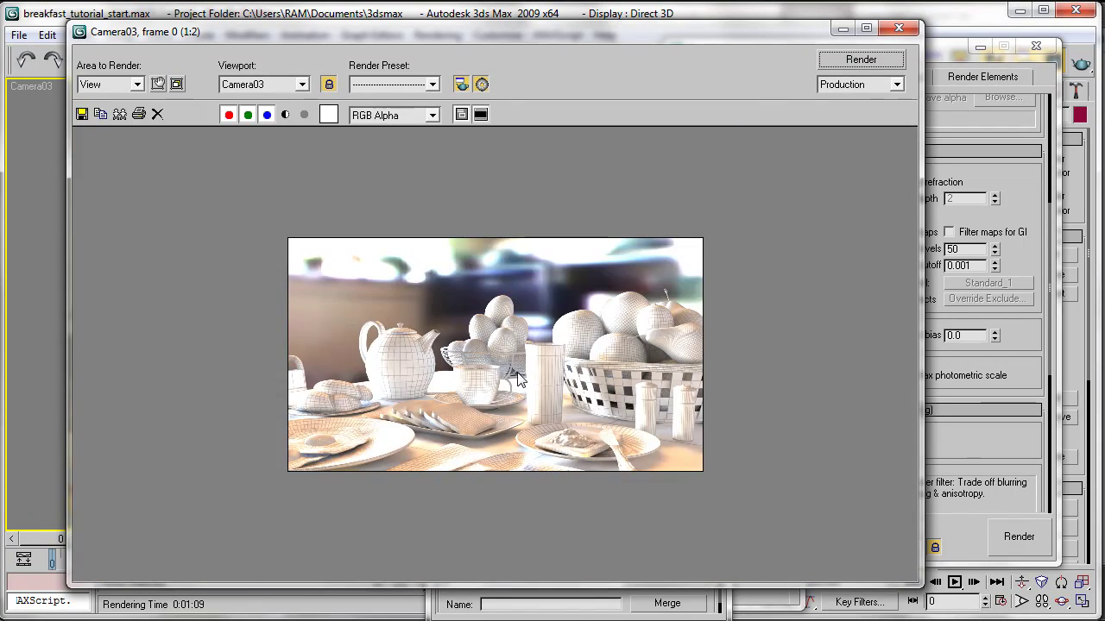
{"action": "scroll", "coordinate": [498, 380], "scroll_direction": "up", "scroll_amount": 1}
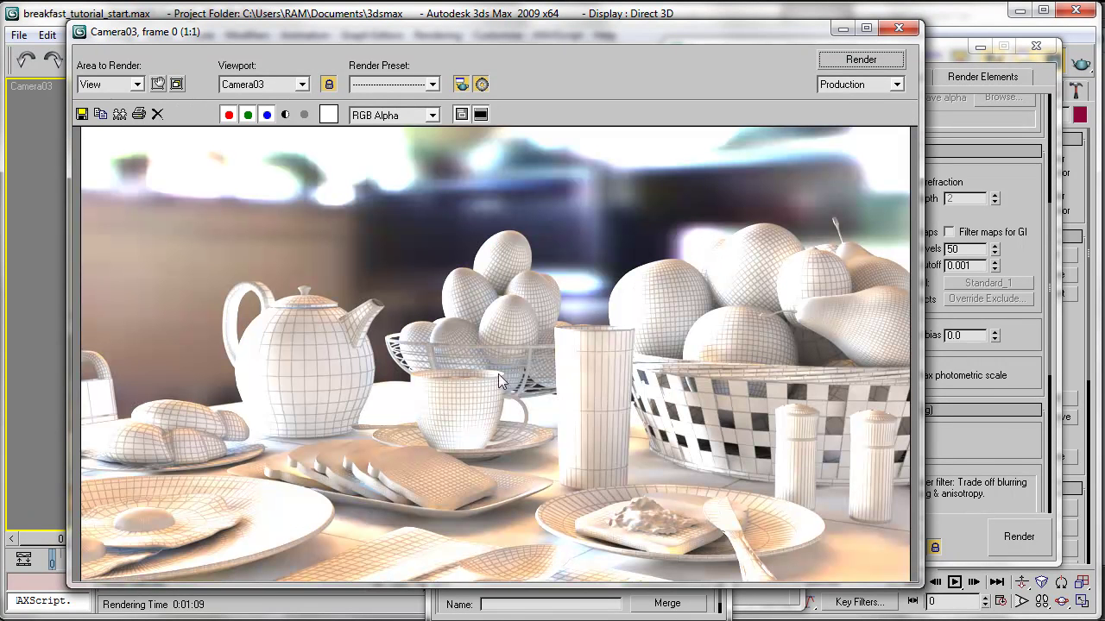
{"action": "left_click", "coordinate": [857, 60]}
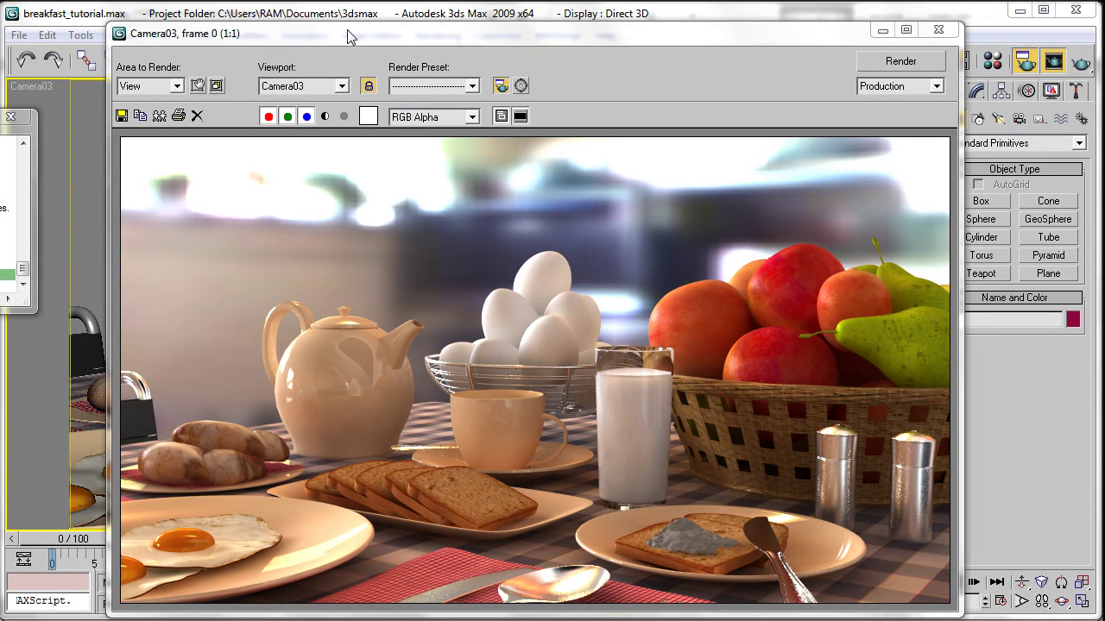
Examine the finished breakfast render and the V-Ray environment overrides in its Render Setup.
{"action": "left_click_drag", "start_coordinate": [346, 37], "coordinate": [346, 22]}
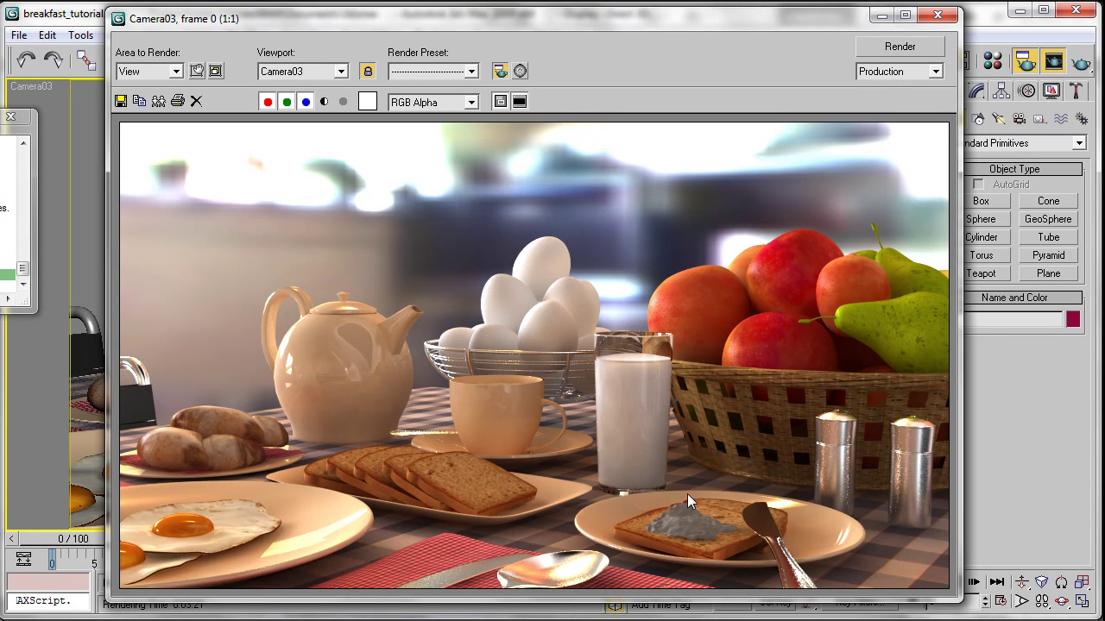
{"action": "left_click_drag", "start_coordinate": [741, 19], "coordinate": [480, 14]}
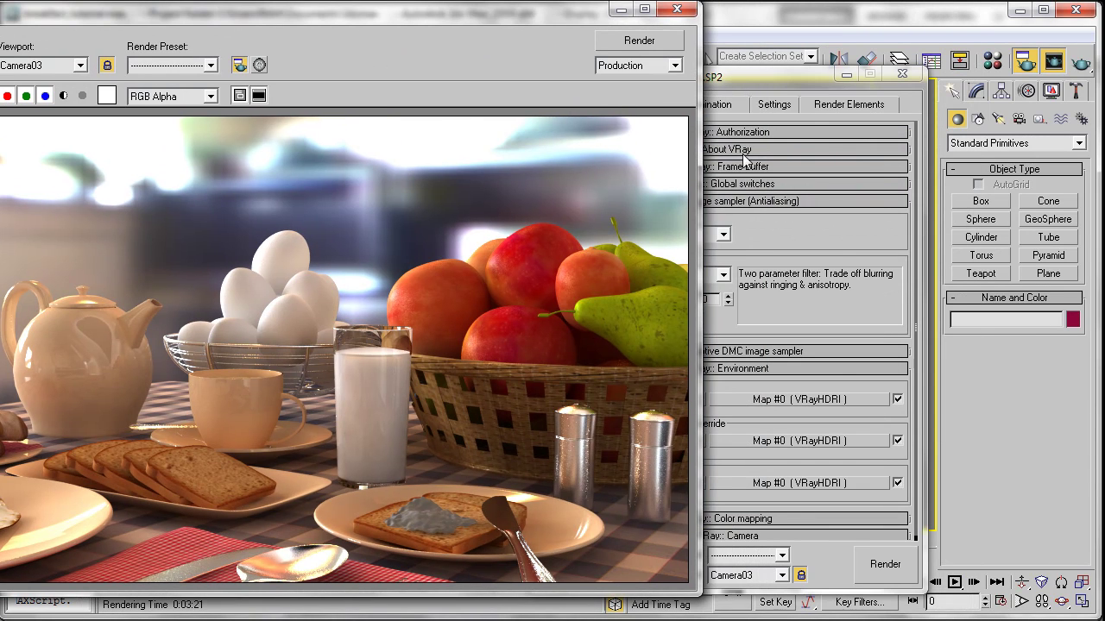
{"action": "left_click_drag", "start_coordinate": [745, 78], "coordinate": [724, 72]}
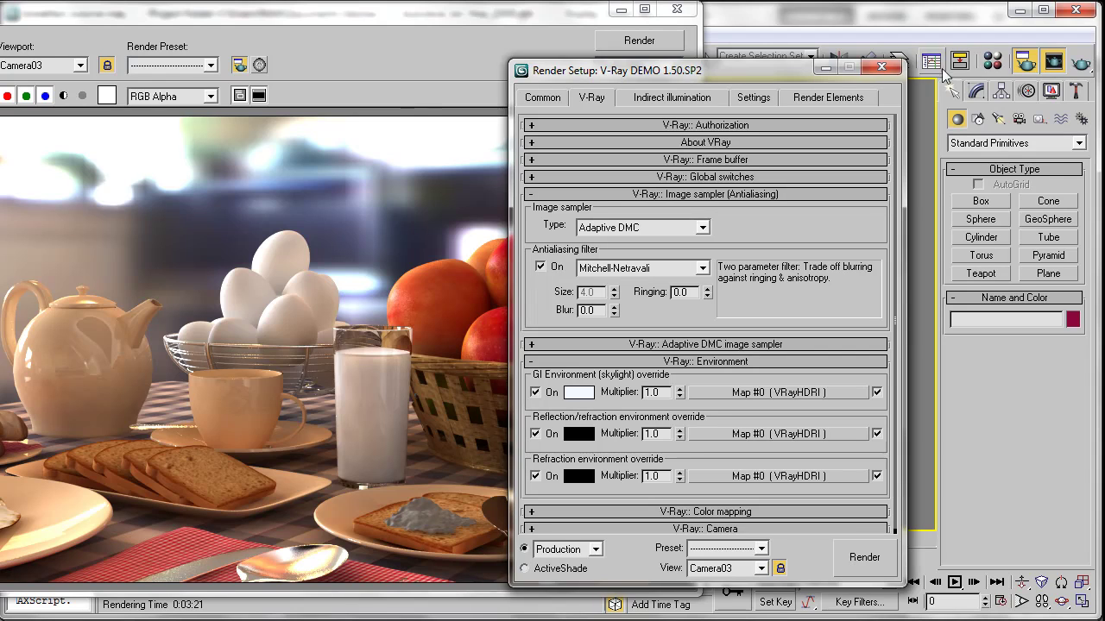
Reset the Material Editor sample slots, with the render setup and rendered frame windows minimized.
{"action": "left_click", "coordinate": [993, 62]}
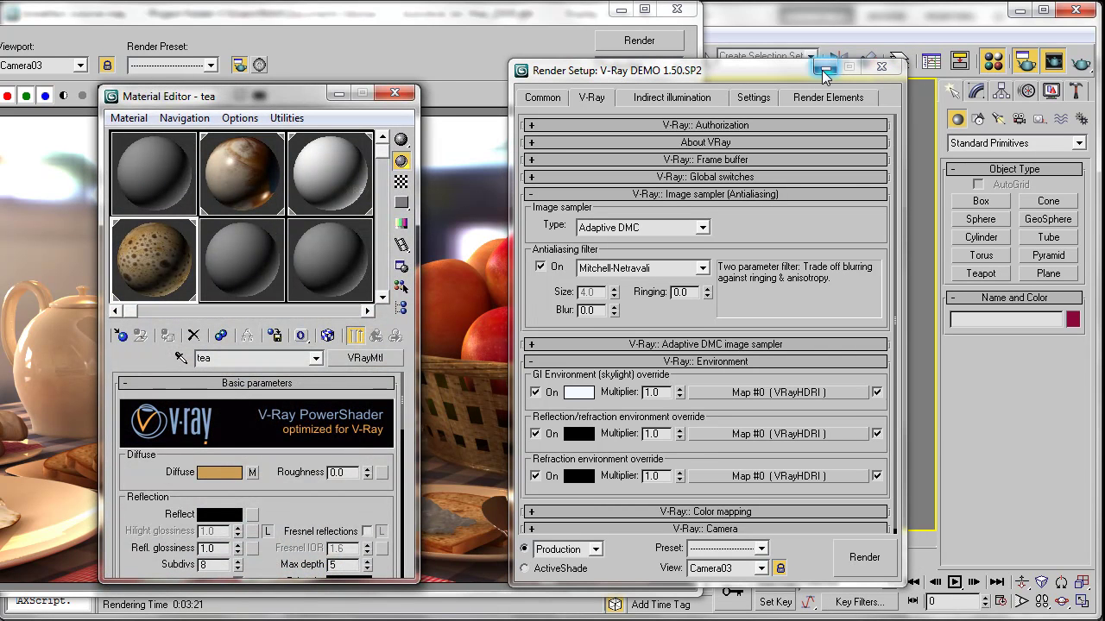
{"action": "left_click", "coordinate": [824, 67]}
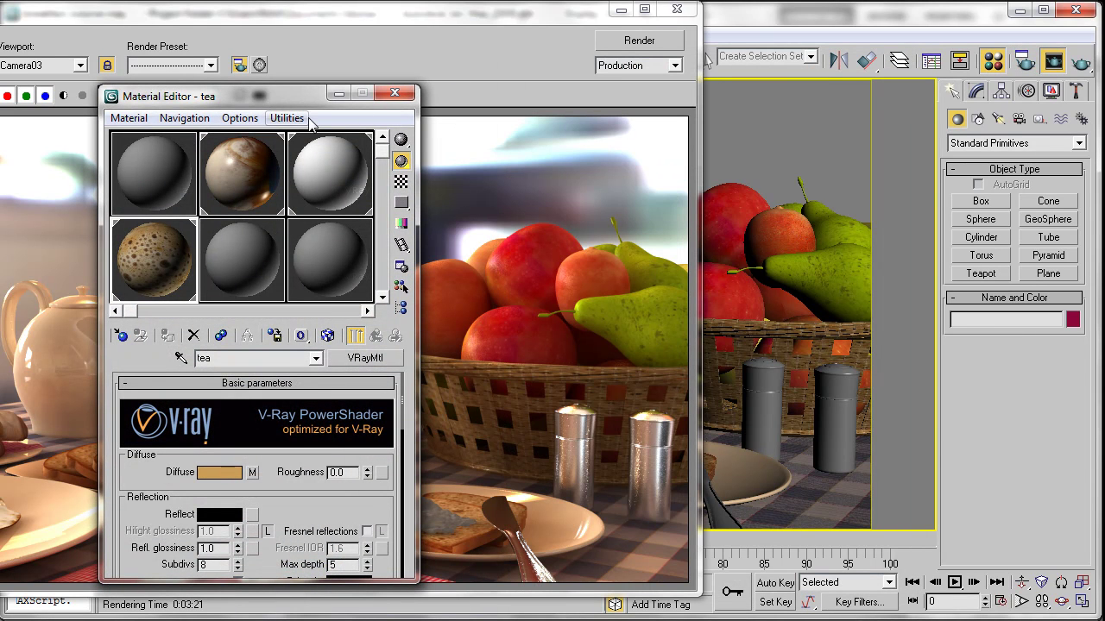
{"action": "left_click", "coordinate": [620, 10]}
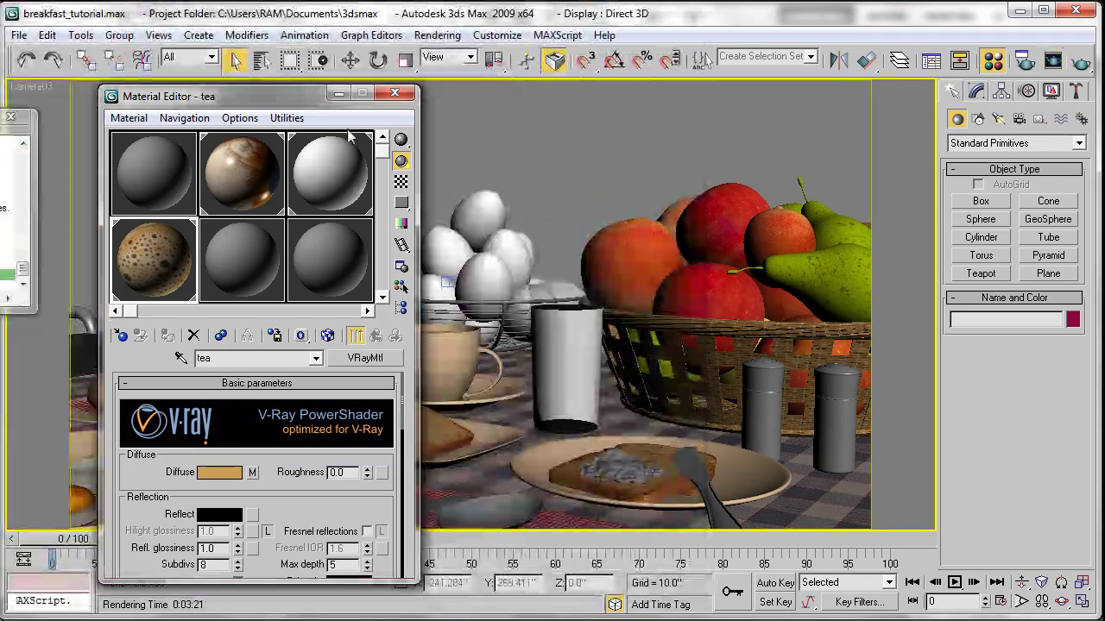
{"action": "left_click", "coordinate": [287, 118]}
{"action": "left_click", "coordinate": [315, 221]}
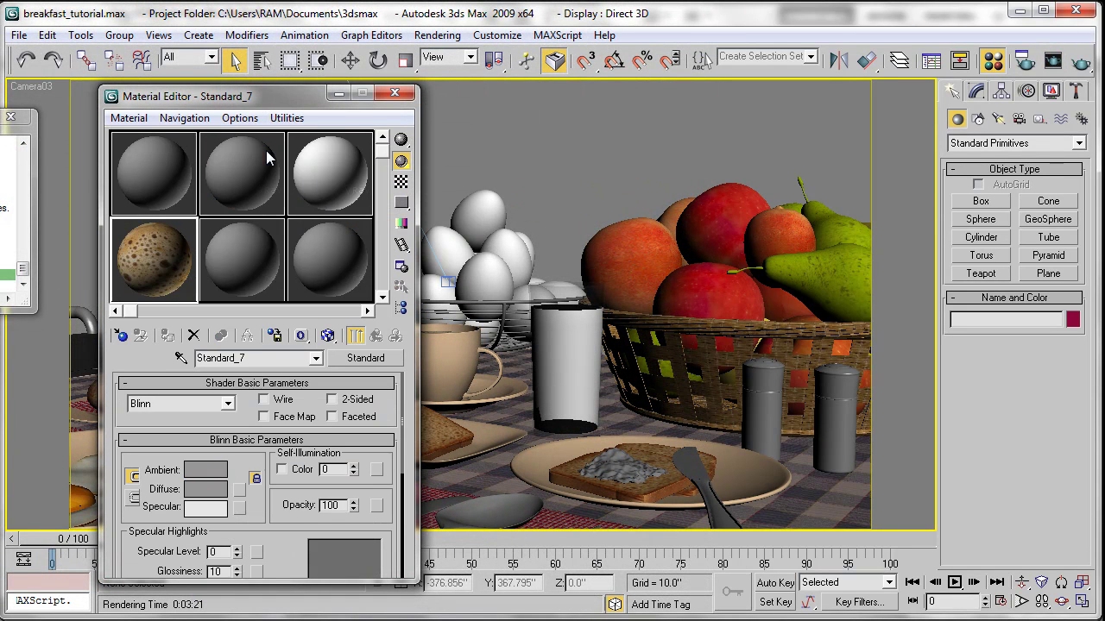
{"action": "left_click_drag", "start_coordinate": [273, 99], "coordinate": [265, 40]}
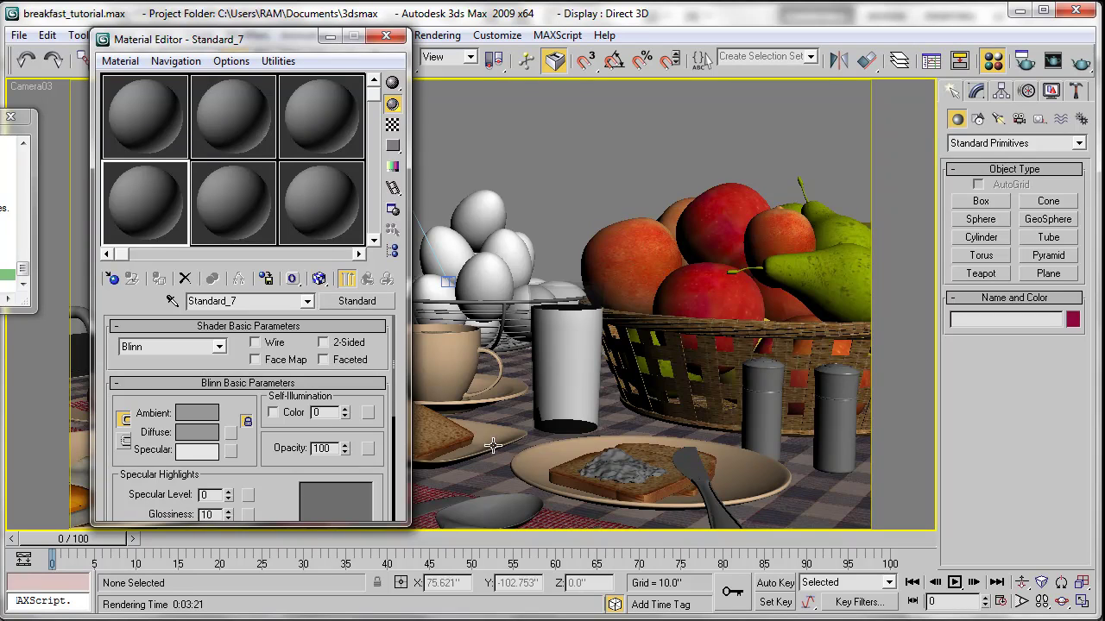
Name the material in the first sample slot jam.
{"action": "left_click", "coordinate": [145, 132]}
{"action": "double_click", "coordinate": [230, 301]}
{"action": "type", "text": "jam"}
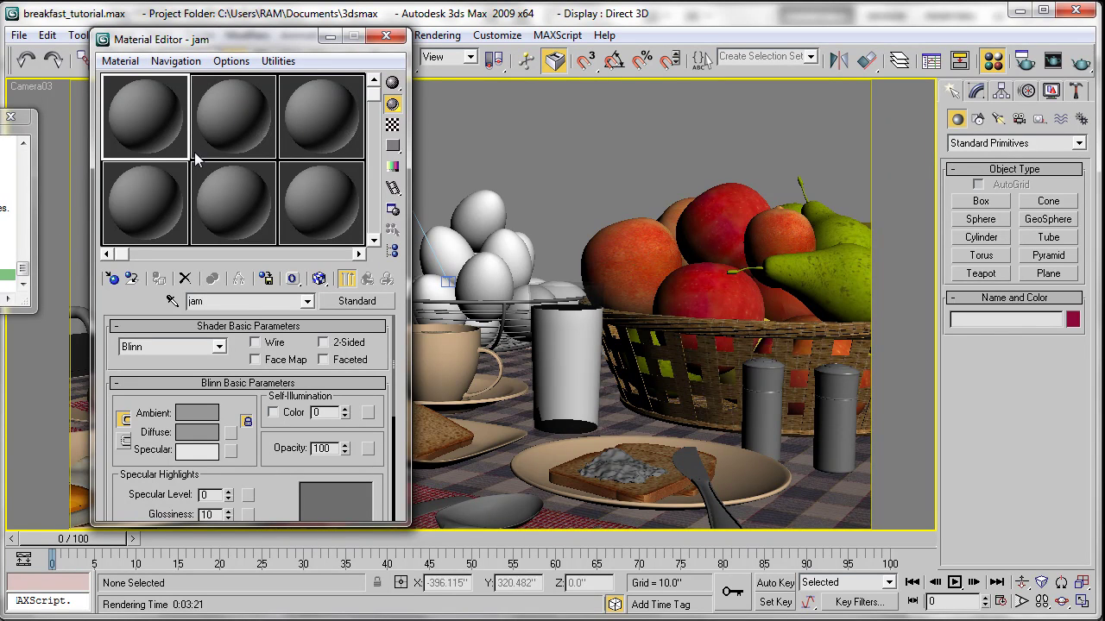
{"action": "left_click", "coordinate": [592, 459]}
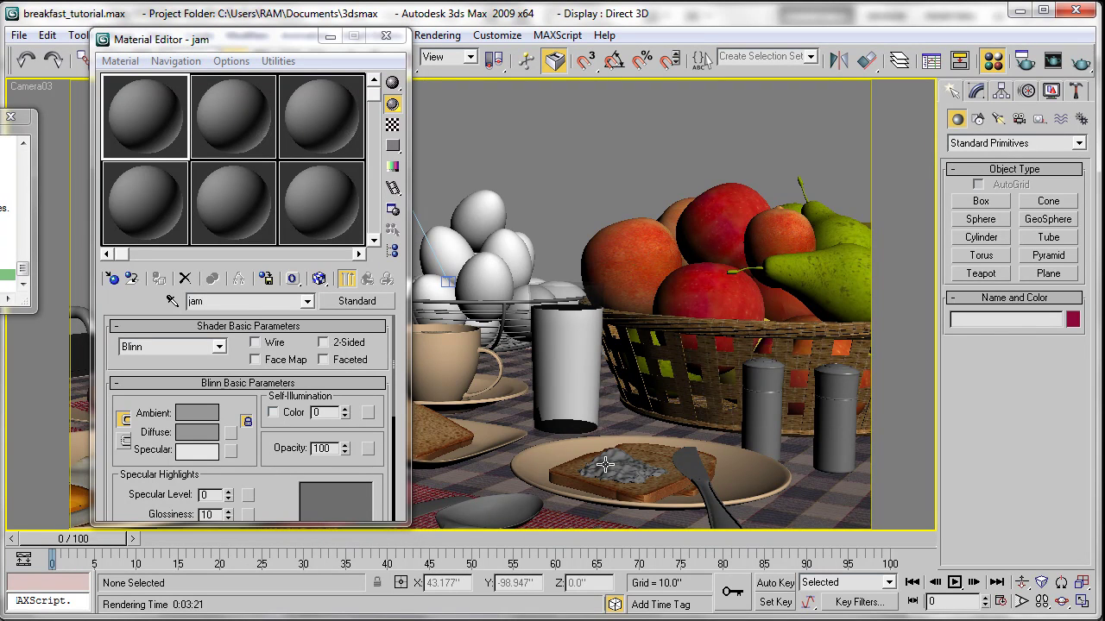
Pick the material of the jam on the toast into the second sample slot.
{"action": "left_click", "coordinate": [249, 147]}
{"action": "left_click", "coordinate": [171, 301]}
{"action": "left_click", "coordinate": [604, 453]}
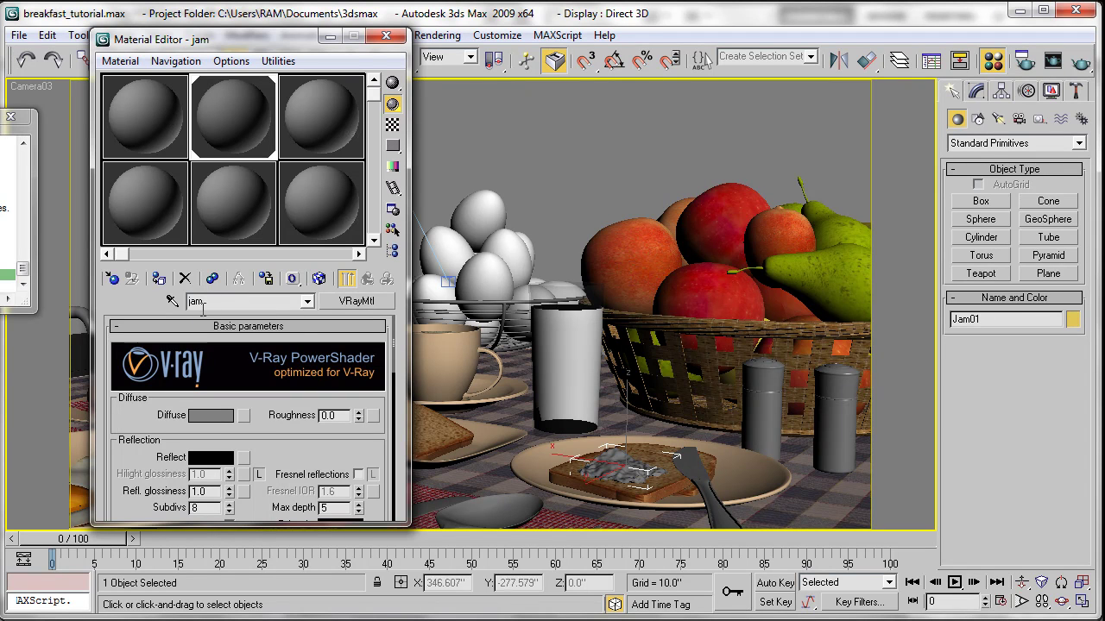
{"action": "left_click_drag", "start_coordinate": [255, 444], "coordinate": [210, 380]}
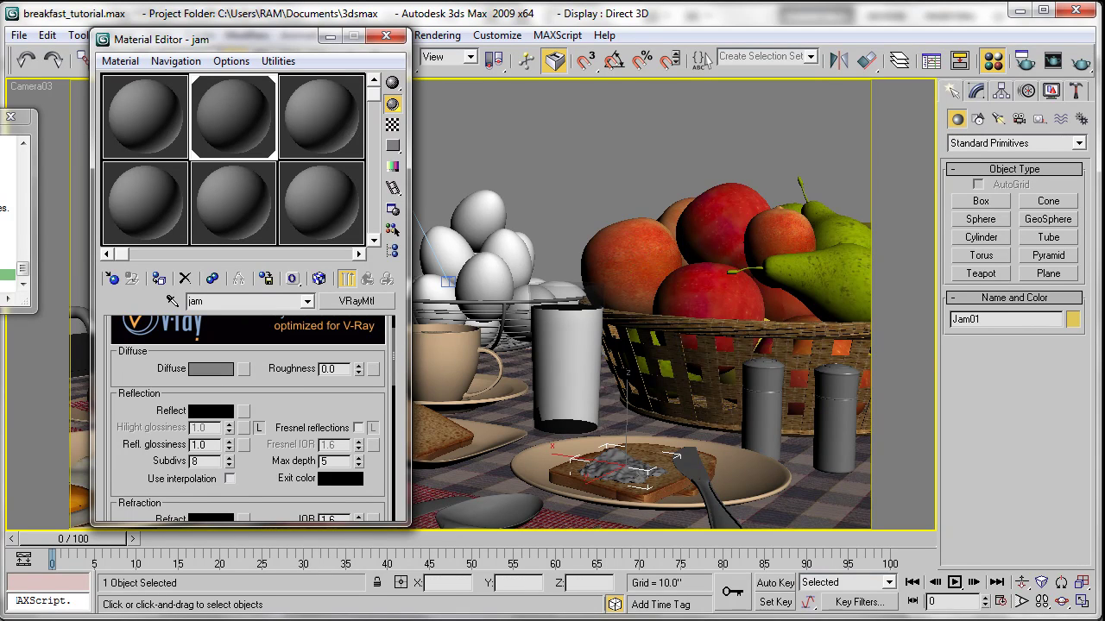
Switch to Firefox and examine the Google image results for "jam bread", including the enlarged strawberry jam spread photo.
{"action": "key", "text": "alt+Tab"}
{"action": "left_click", "coordinate": [196, 187]}
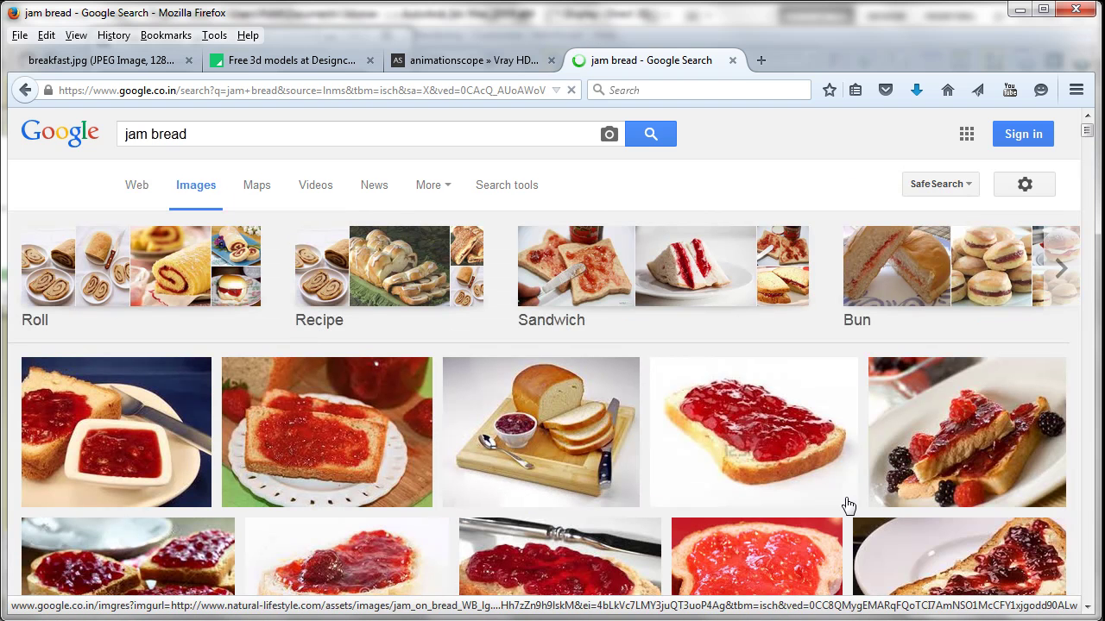
{"action": "scroll", "coordinate": [757, 311], "scroll_direction": "down", "scroll_amount": 3}
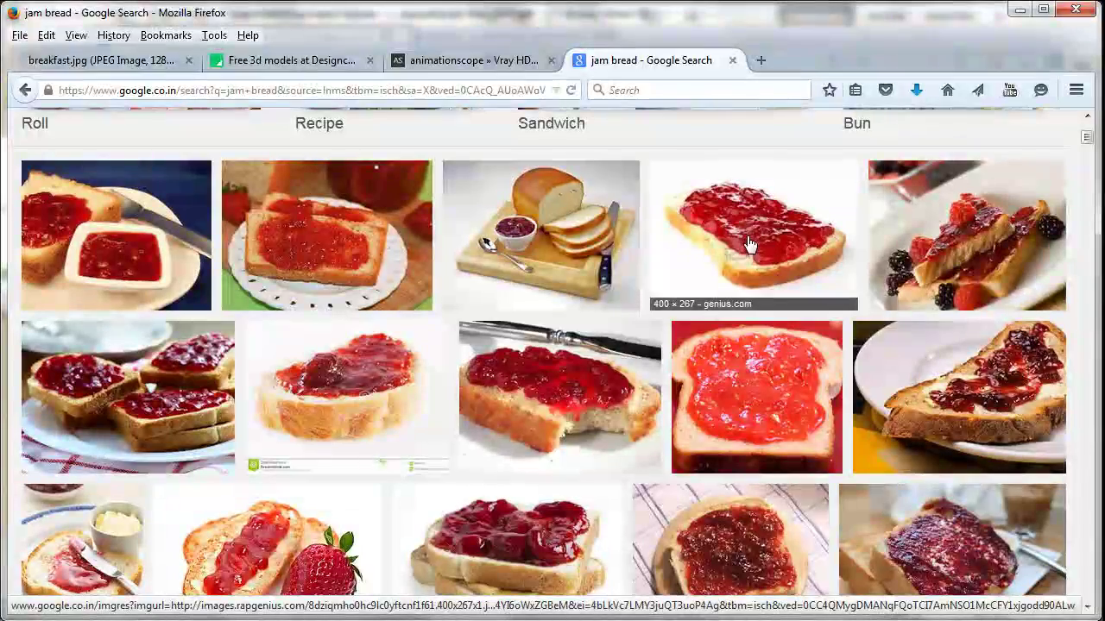
{"action": "left_click", "coordinate": [255, 573]}
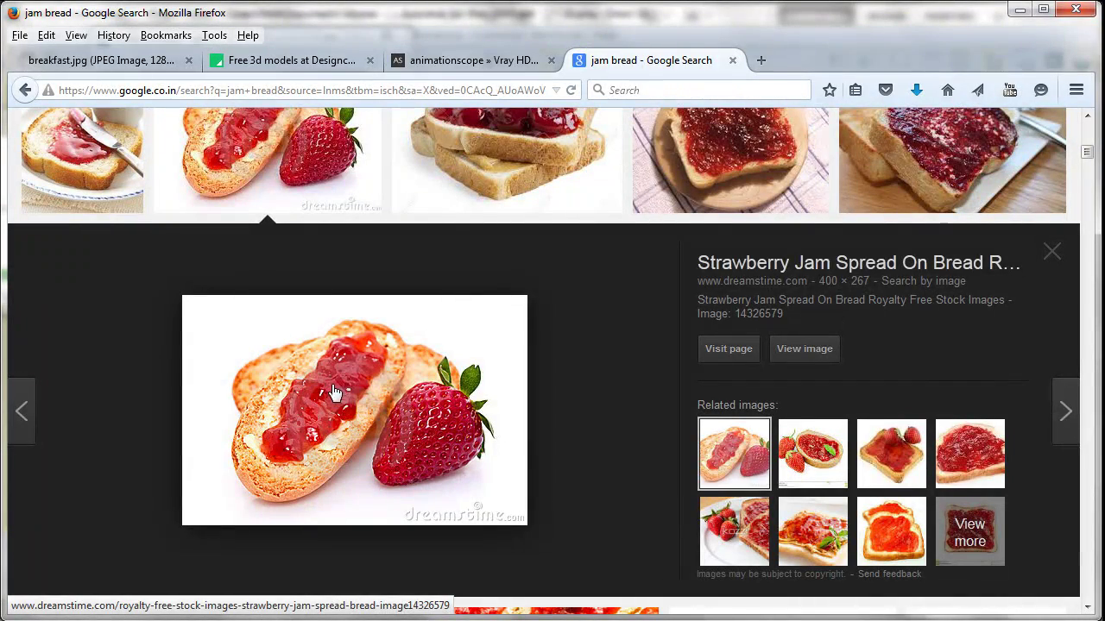
{"action": "scroll", "coordinate": [685, 395], "scroll_direction": "up", "scroll_amount": 5}
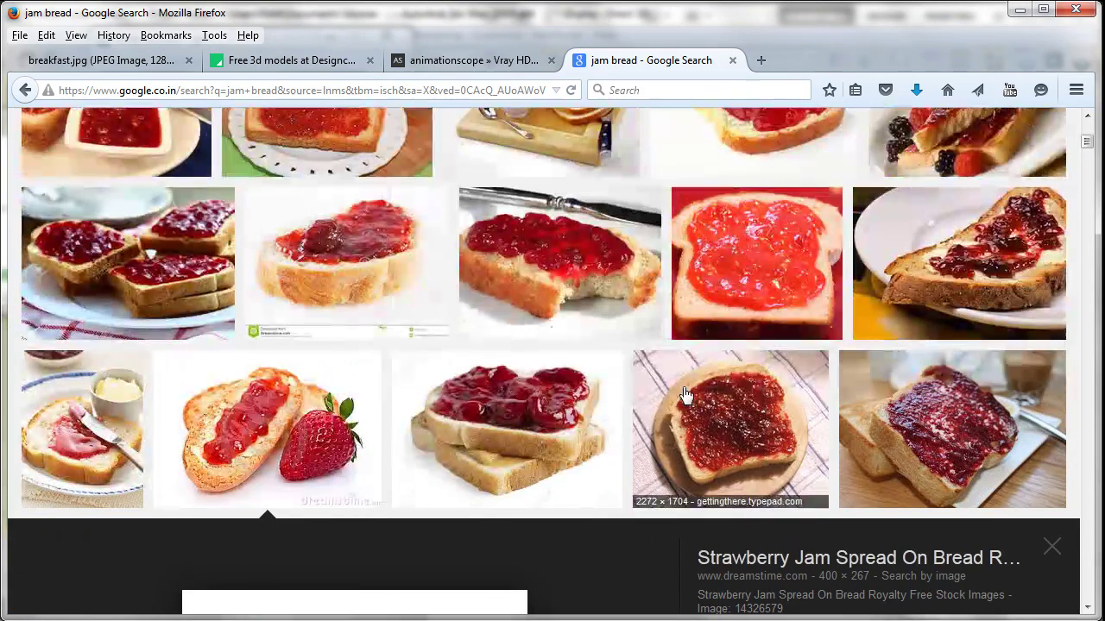
{"action": "scroll", "coordinate": [347, 442], "scroll_direction": "down", "scroll_amount": 5}
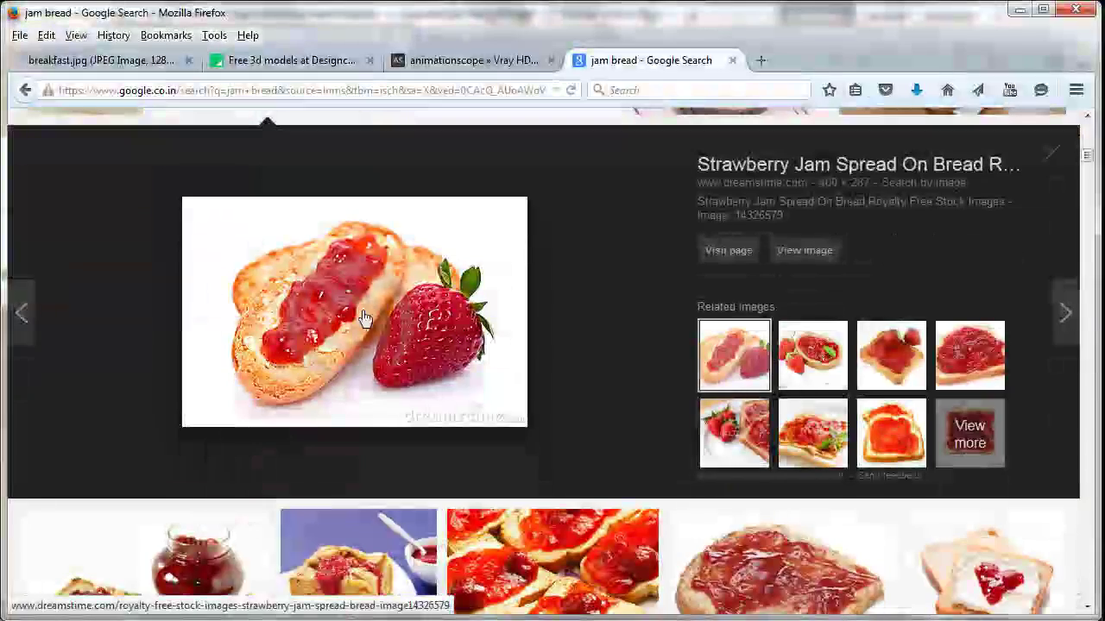
{"action": "scroll", "coordinate": [414, 402], "scroll_direction": "down", "scroll_amount": 10}
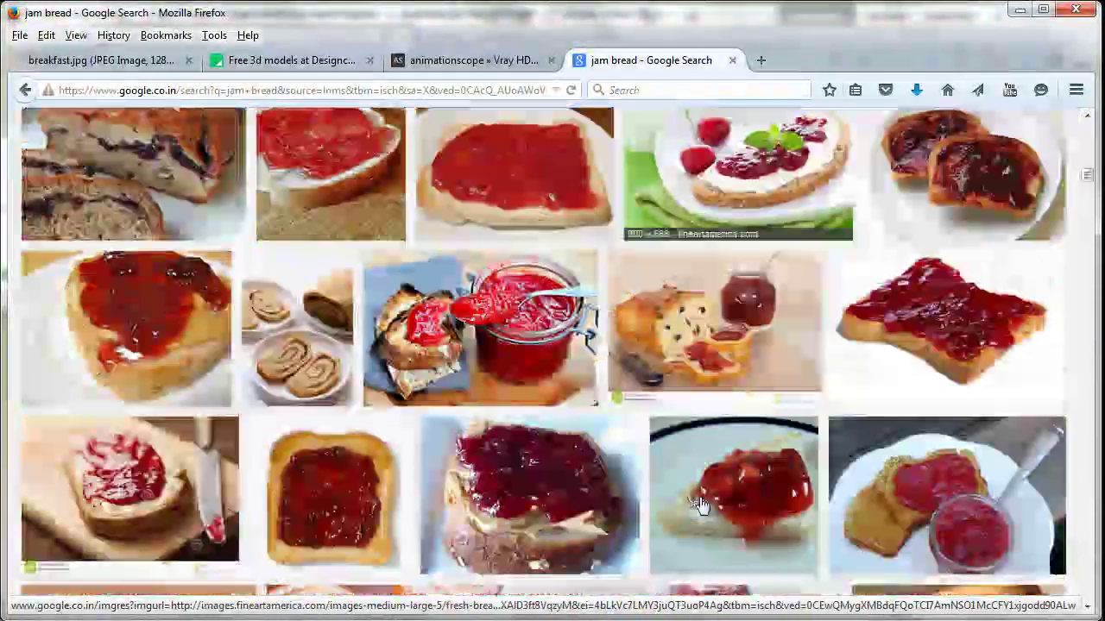
{"action": "scroll", "coordinate": [344, 390], "scroll_direction": "up", "scroll_amount": 2}
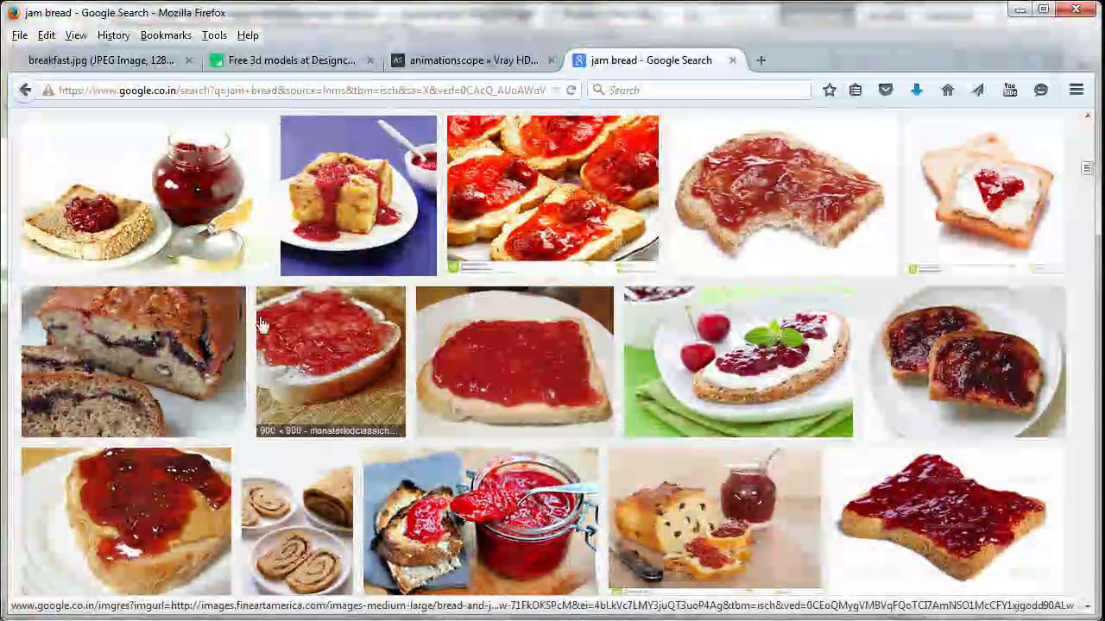
{"action": "scroll", "coordinate": [336, 341], "scroll_direction": "up", "scroll_amount": 3}
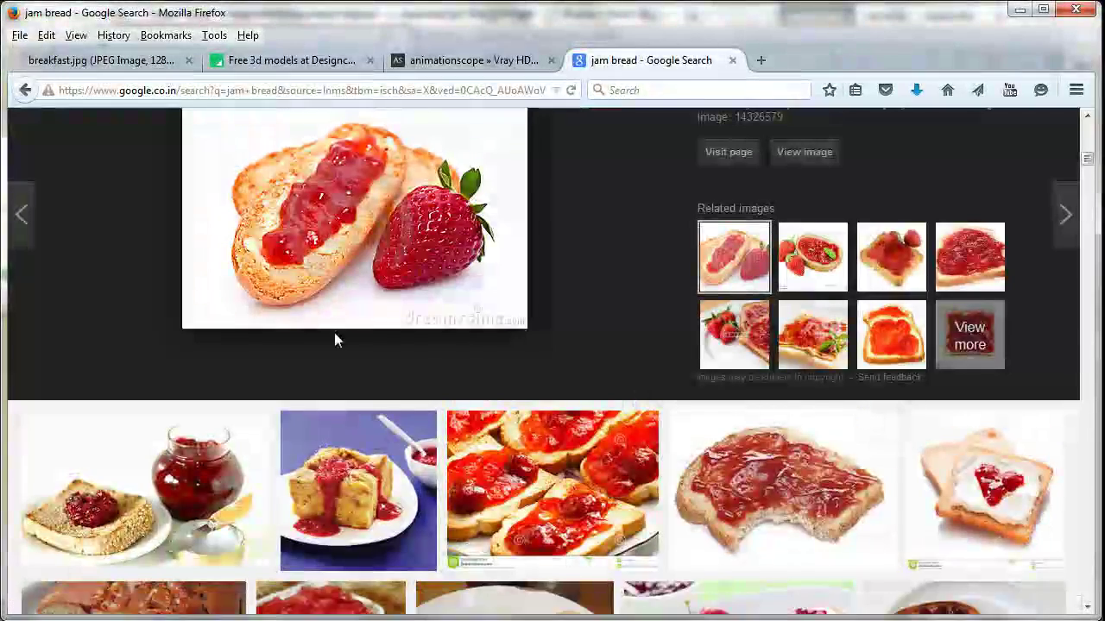
{"action": "scroll", "coordinate": [337, 341], "scroll_direction": "up", "scroll_amount": 1}
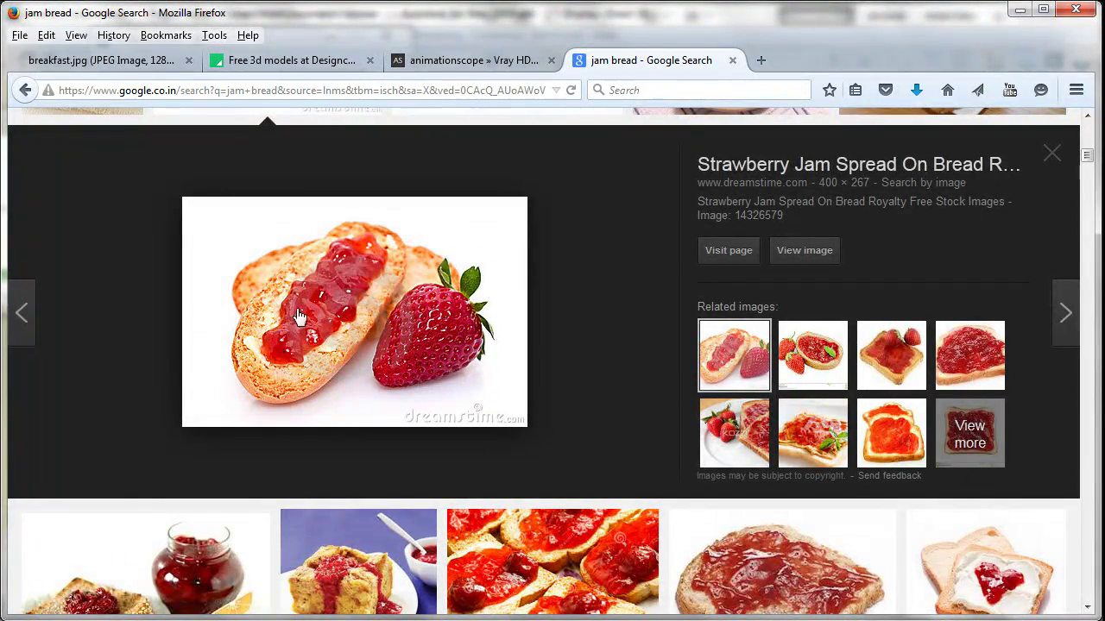
{"action": "scroll", "coordinate": [610, 399], "scroll_direction": "up", "scroll_amount": 3}
{"action": "scroll", "coordinate": [785, 343], "scroll_direction": "up", "scroll_amount": 2}
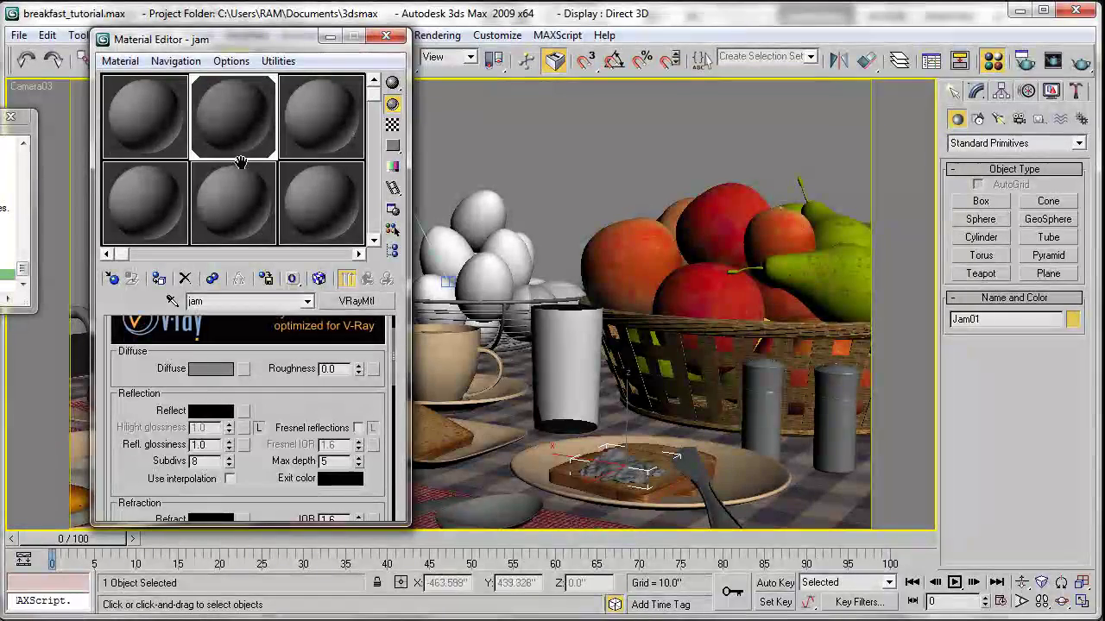
Back in 3ds Max, set the jam material's diffuse colour to red 229, green 12, blue 12.
{"action": "mouse_move", "coordinate": [276, 404]}
{"action": "left_mouse_down"}
{"action": "mouse_move", "coordinate": [269, 371]}
{"action": "mouse_move", "coordinate": [269, 413]}
{"action": "left_mouse_up"}
{"action": "left_click", "coordinate": [220, 380]}
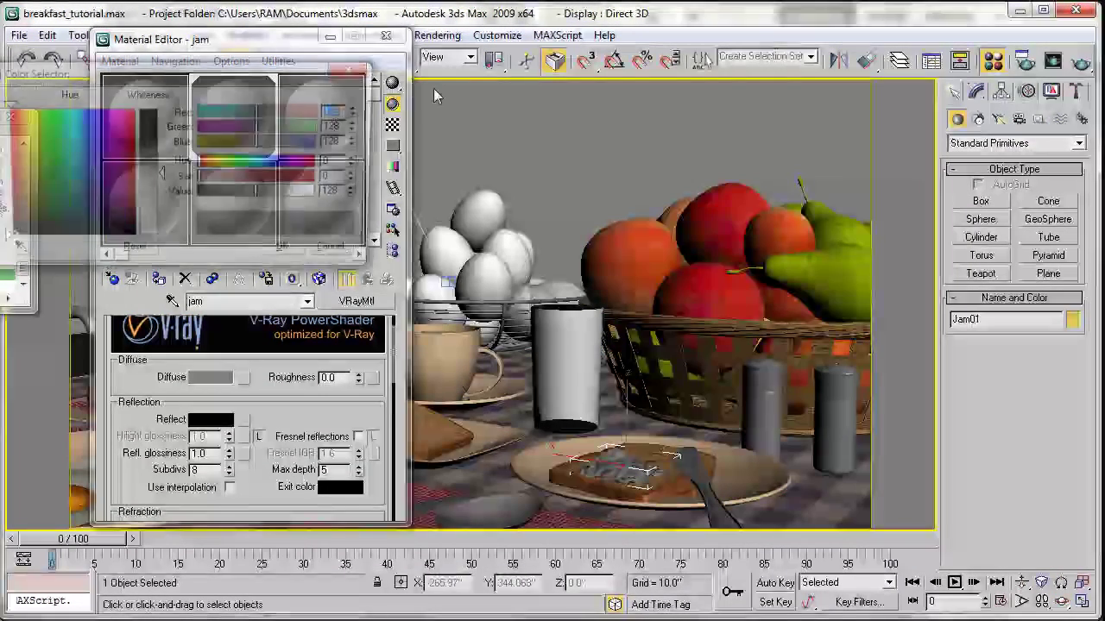
{"action": "left_click_drag", "start_coordinate": [17, 128], "coordinate": [6, 106]}
{"action": "left_click_drag", "start_coordinate": [151, 136], "coordinate": [159, 114]}
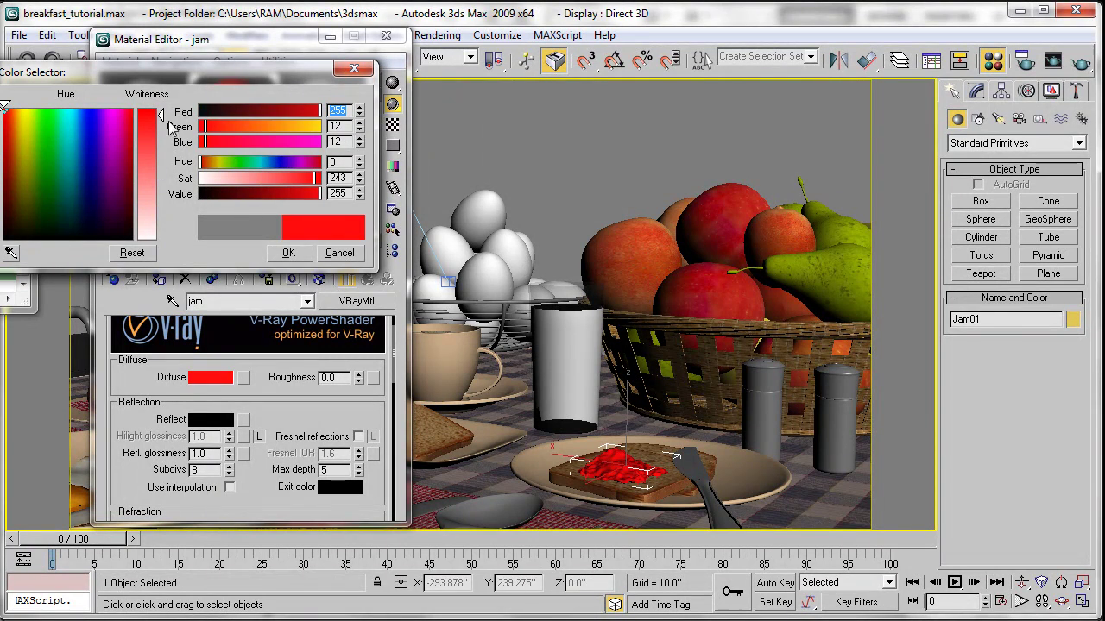
{"action": "left_click_drag", "start_coordinate": [318, 112], "coordinate": [309, 117]}
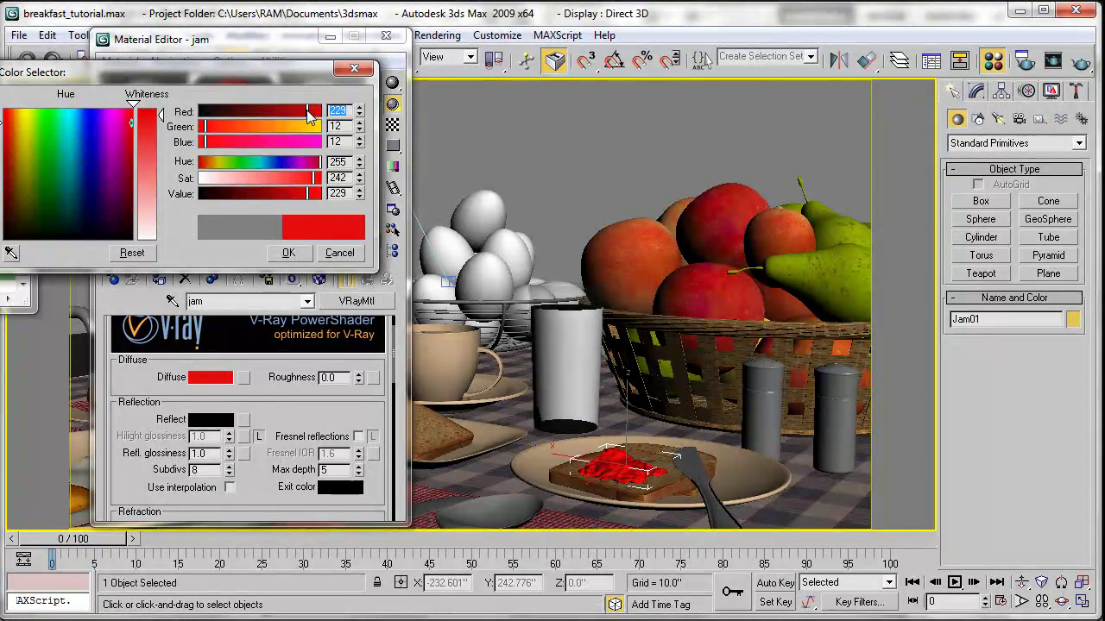
{"action": "left_click", "coordinate": [288, 252]}
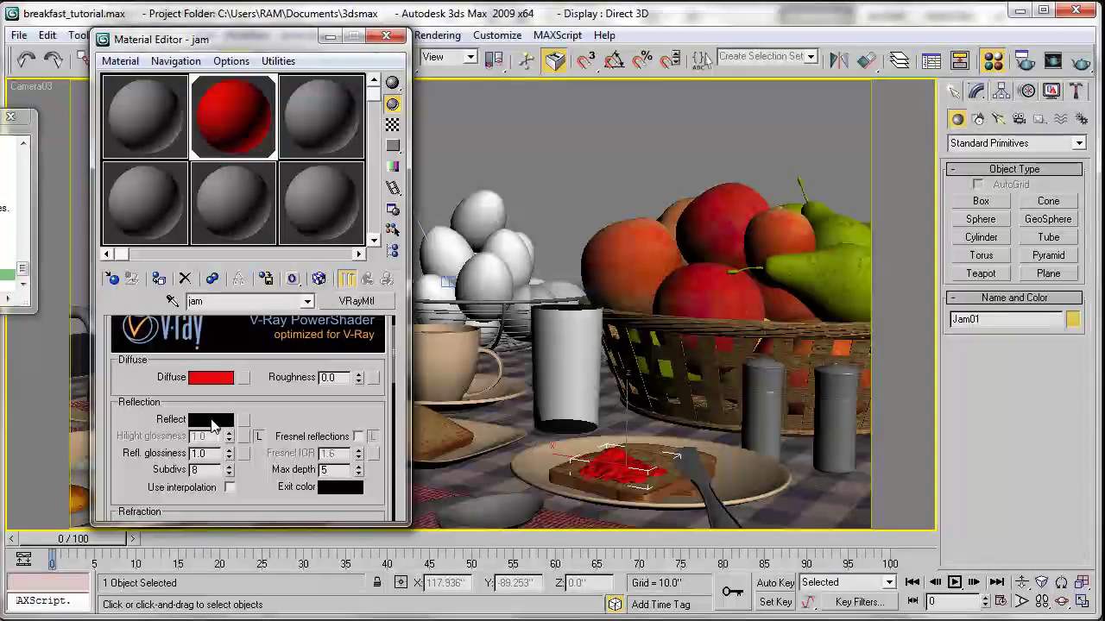
Set the jam material's reflection colour to dark grey with a value of 59.
{"action": "left_click", "coordinate": [211, 419]}
{"action": "left_click_drag", "start_coordinate": [161, 113], "coordinate": [160, 140]}
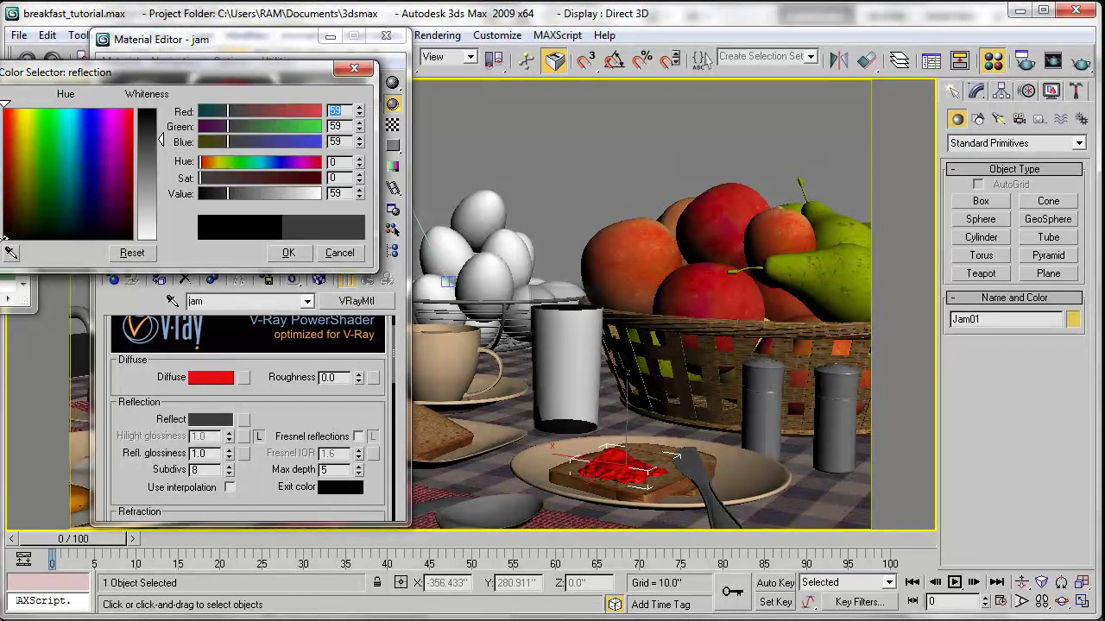
{"action": "left_click", "coordinate": [290, 253]}
{"action": "left_click_drag", "start_coordinate": [279, 442], "coordinate": [259, 411]}
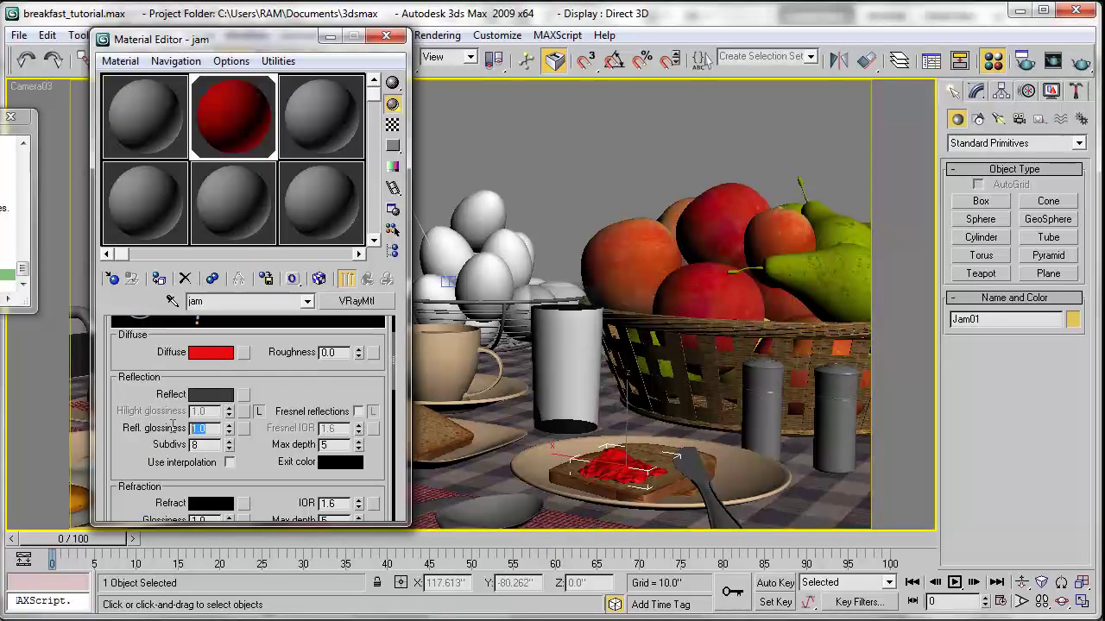
{"action": "left_click_drag", "start_coordinate": [263, 460], "coordinate": [267, 390]}
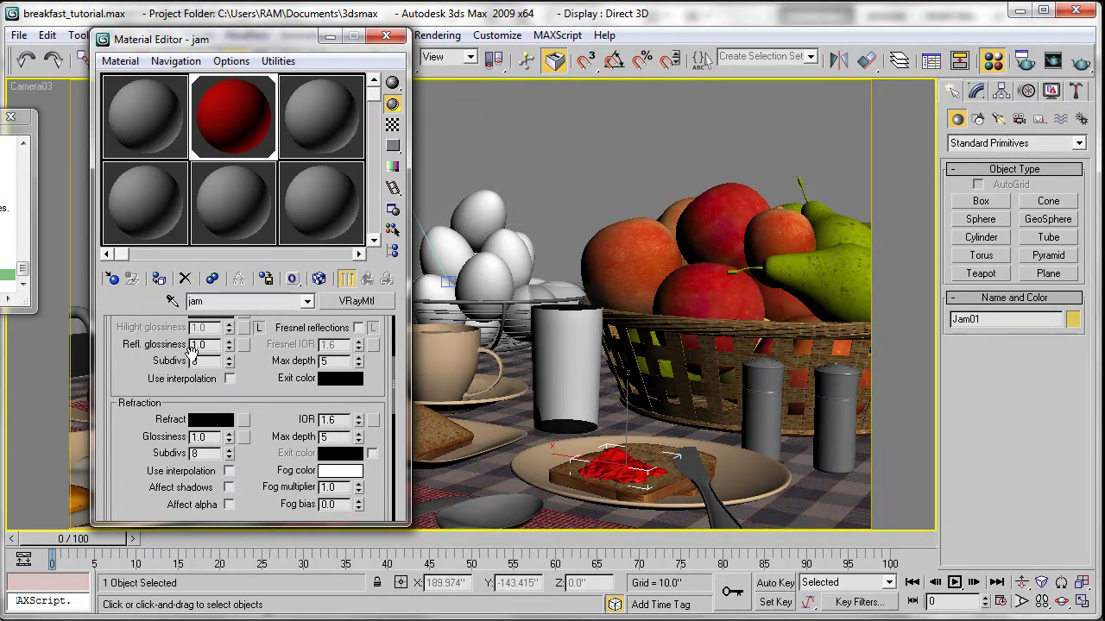
{"action": "type", "text": "8"}
{"action": "scroll", "coordinate": [259, 389], "scroll_direction": "up", "scroll_amount": 2}
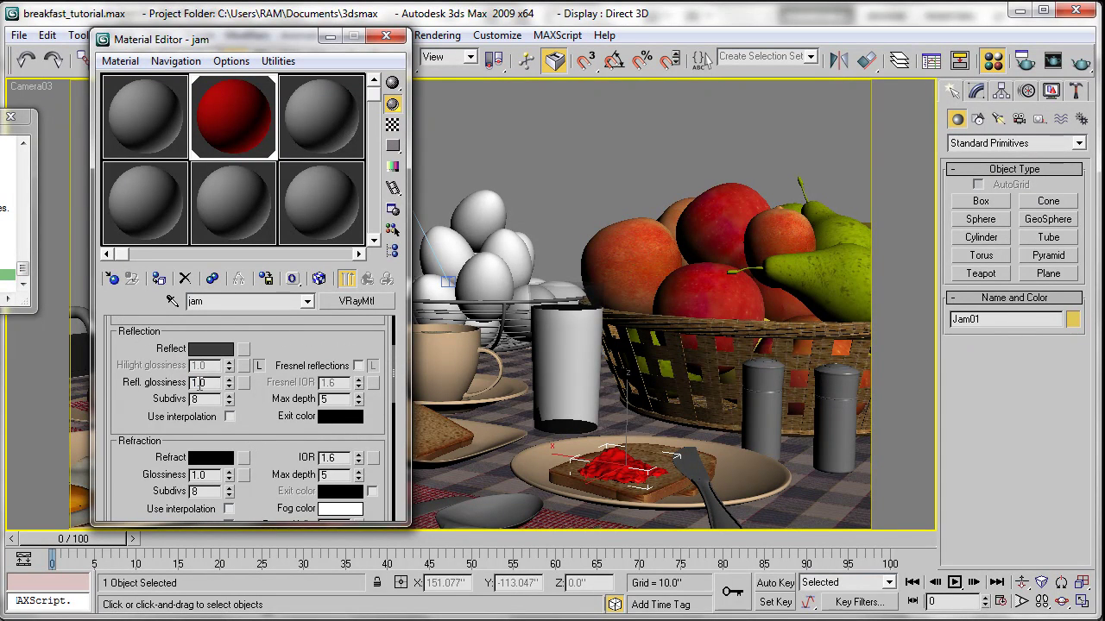
Set the jam material's refraction colour to pure white with a value of 255.
{"action": "left_click_drag", "start_coordinate": [261, 425], "coordinate": [257, 350]}
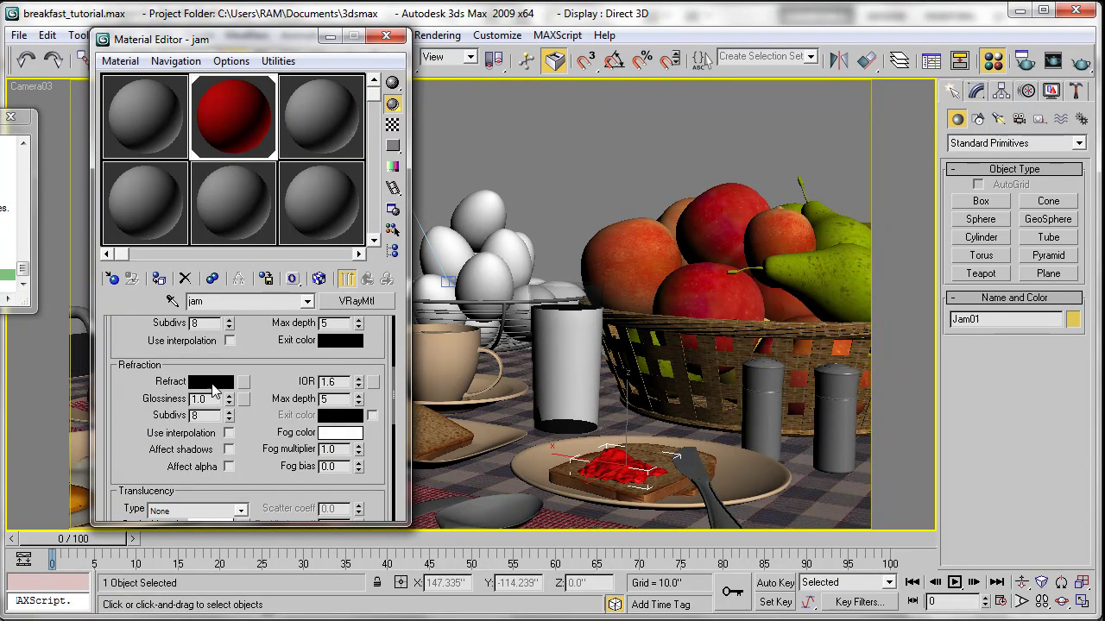
{"action": "left_click", "coordinate": [213, 386]}
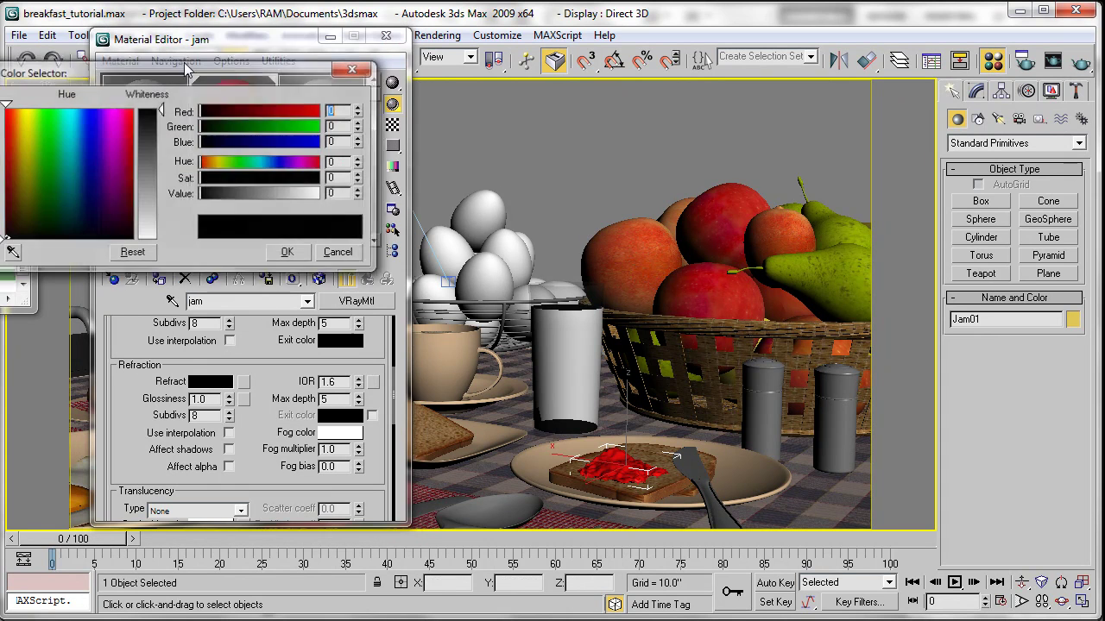
{"action": "left_click_drag", "start_coordinate": [161, 208], "coordinate": [161, 245]}
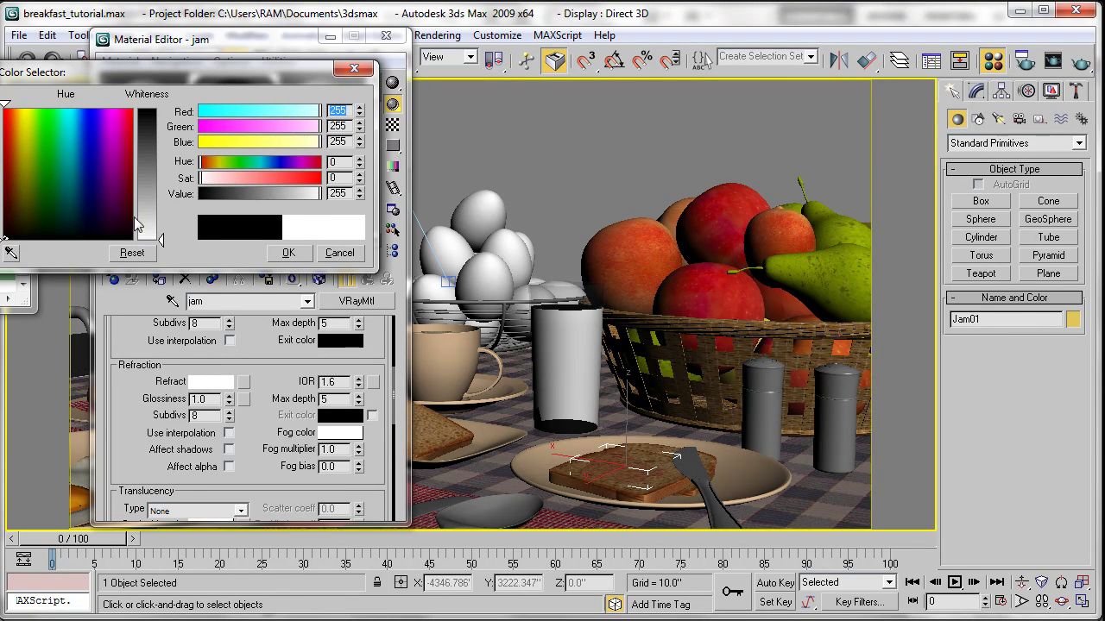
{"action": "left_click", "coordinate": [288, 253]}
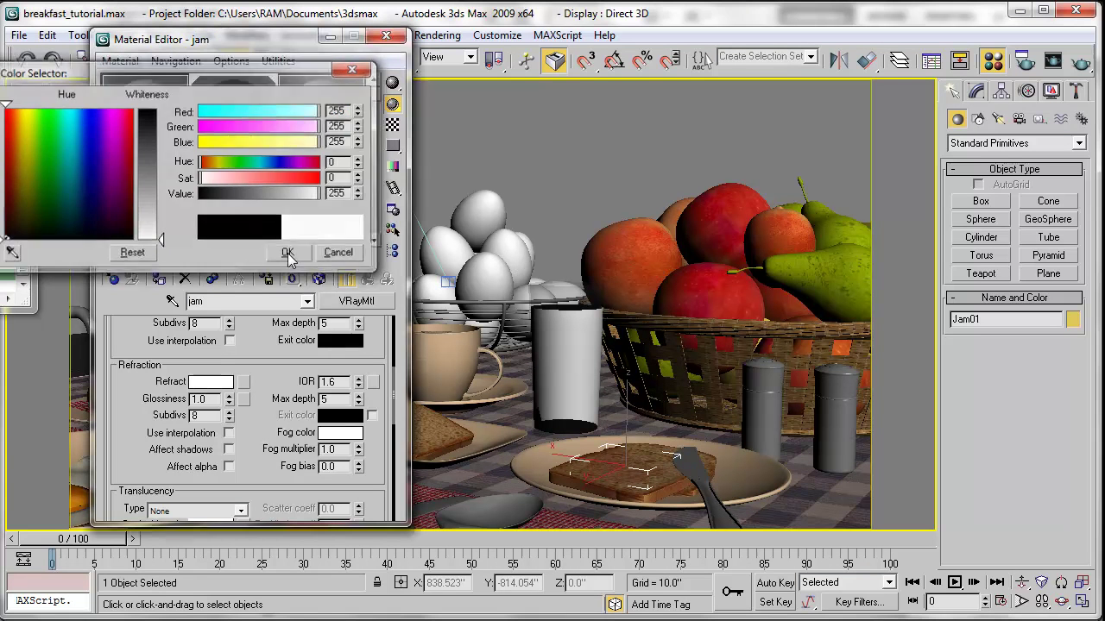
Render only a region around the jam toast in the Camera03 view.
{"action": "left_click", "coordinate": [1053, 60]}
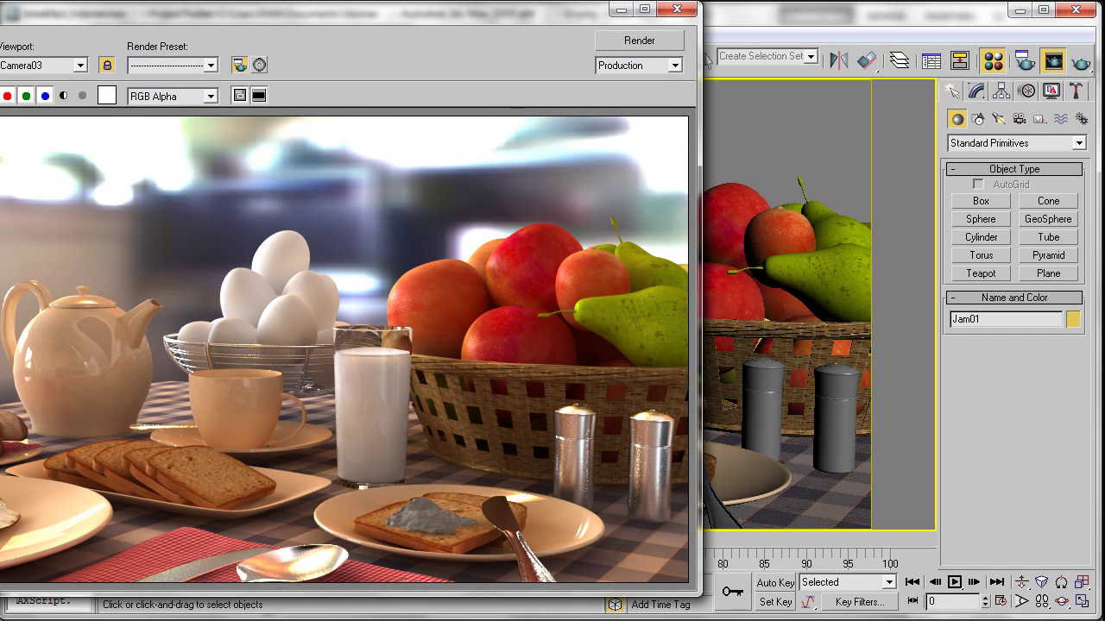
{"action": "left_click", "coordinate": [0, 66]}
{"action": "left_click_drag", "start_coordinate": [27, 526], "coordinate": [410, 515]}
{"action": "left_click", "coordinate": [639, 41]}
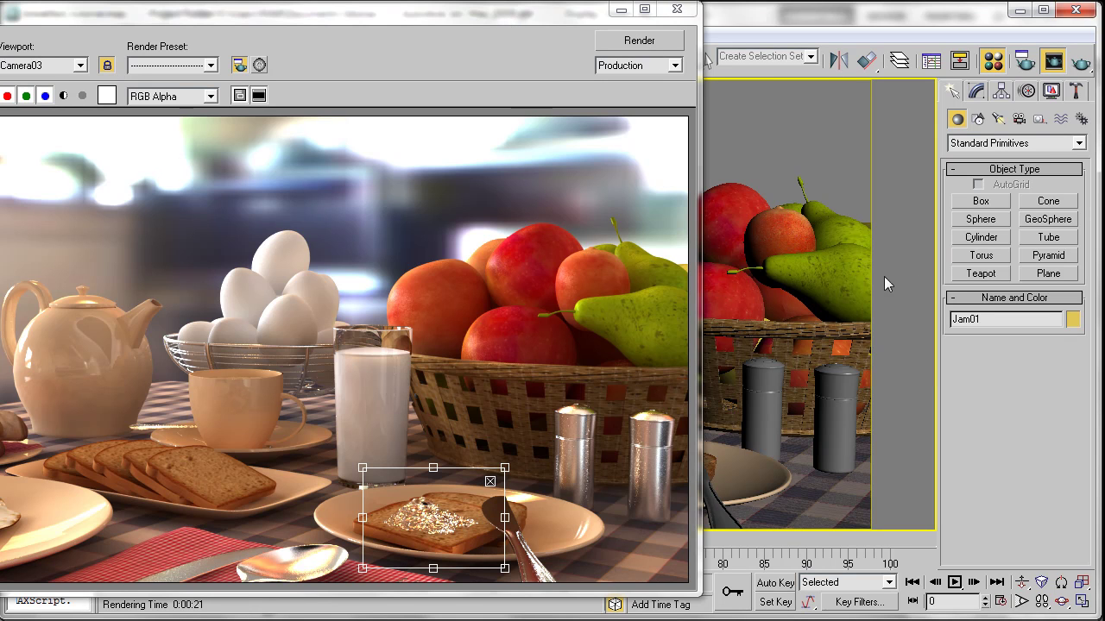
Darken the jam material's reflection colour to a grey value of 35.
{"action": "left_click", "coordinate": [992, 61]}
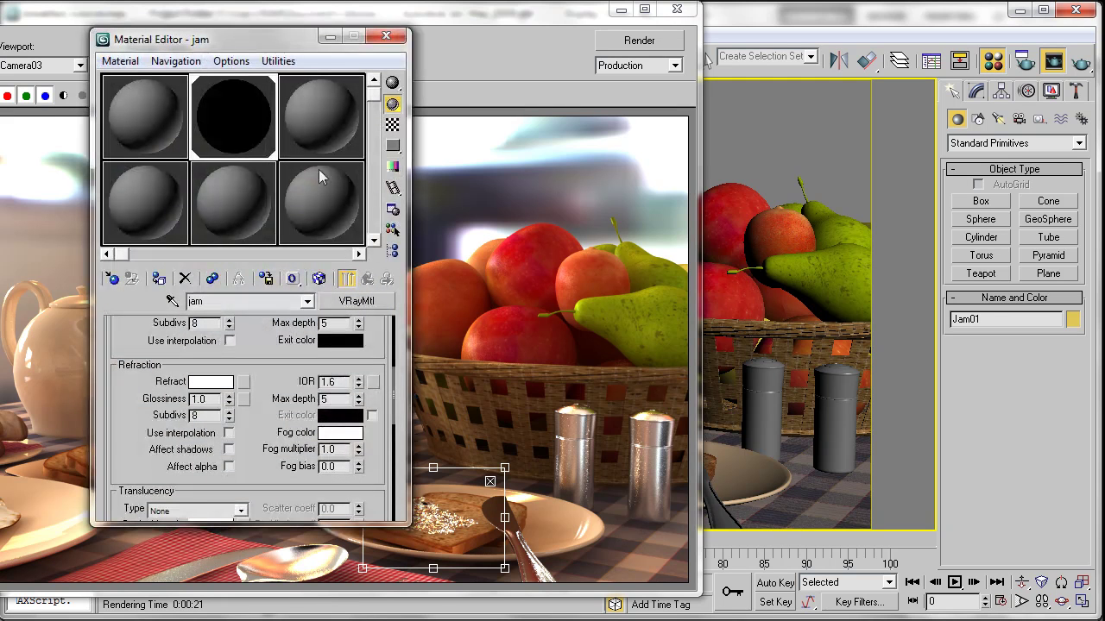
{"action": "left_click_drag", "start_coordinate": [281, 362], "coordinate": [260, 484]}
{"action": "scroll", "coordinate": [275, 379], "scroll_direction": "up", "scroll_amount": 2}
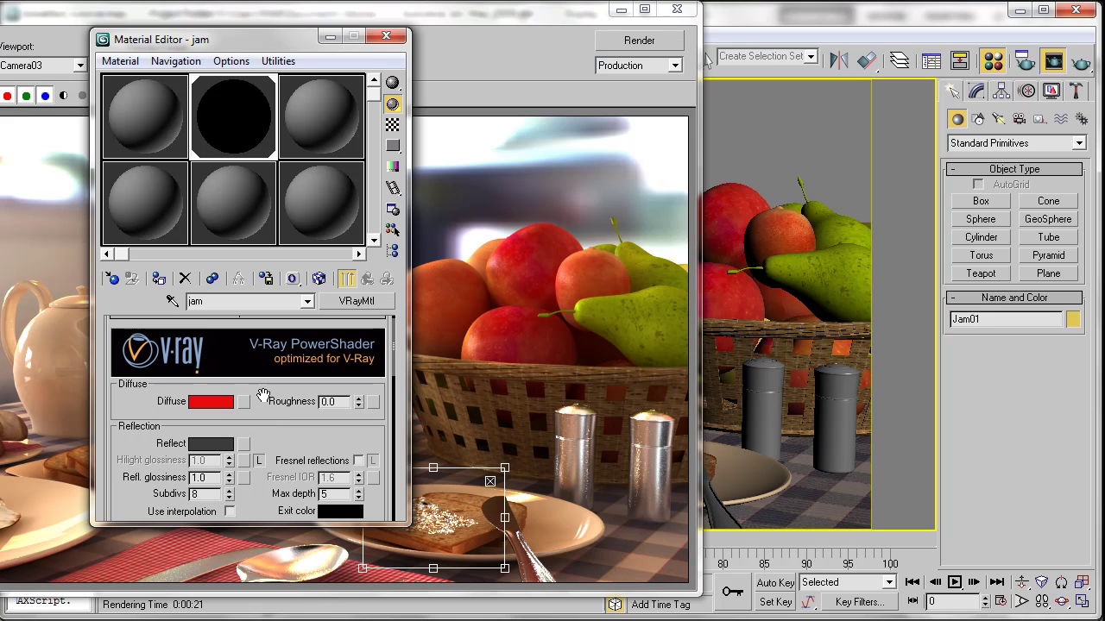
{"action": "left_click", "coordinate": [209, 443]}
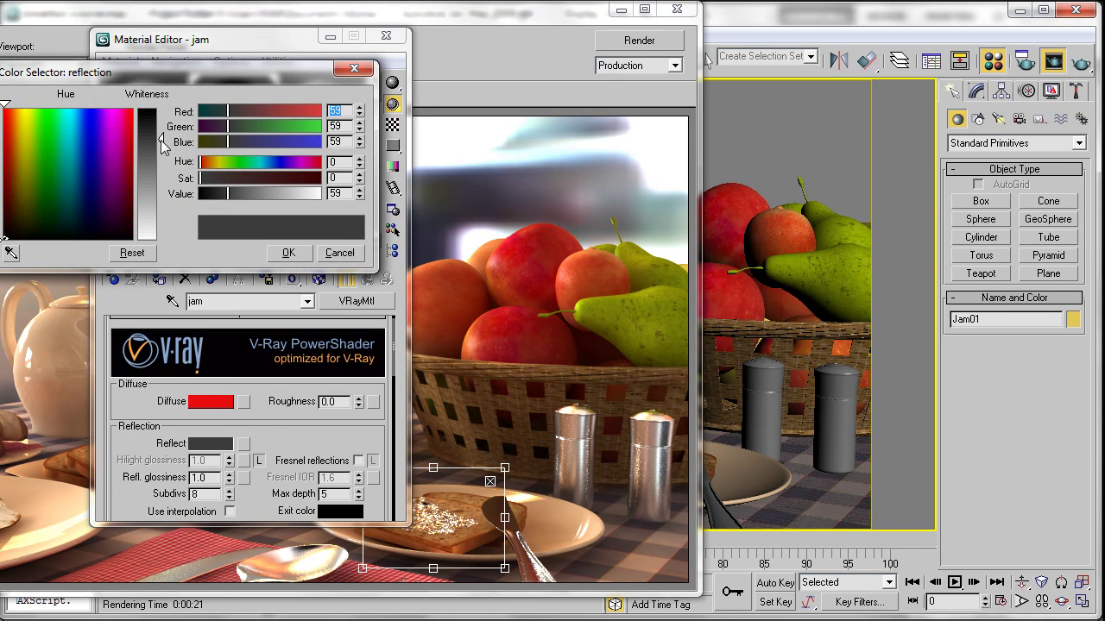
{"action": "left_click_drag", "start_coordinate": [162, 131], "coordinate": [161, 128]}
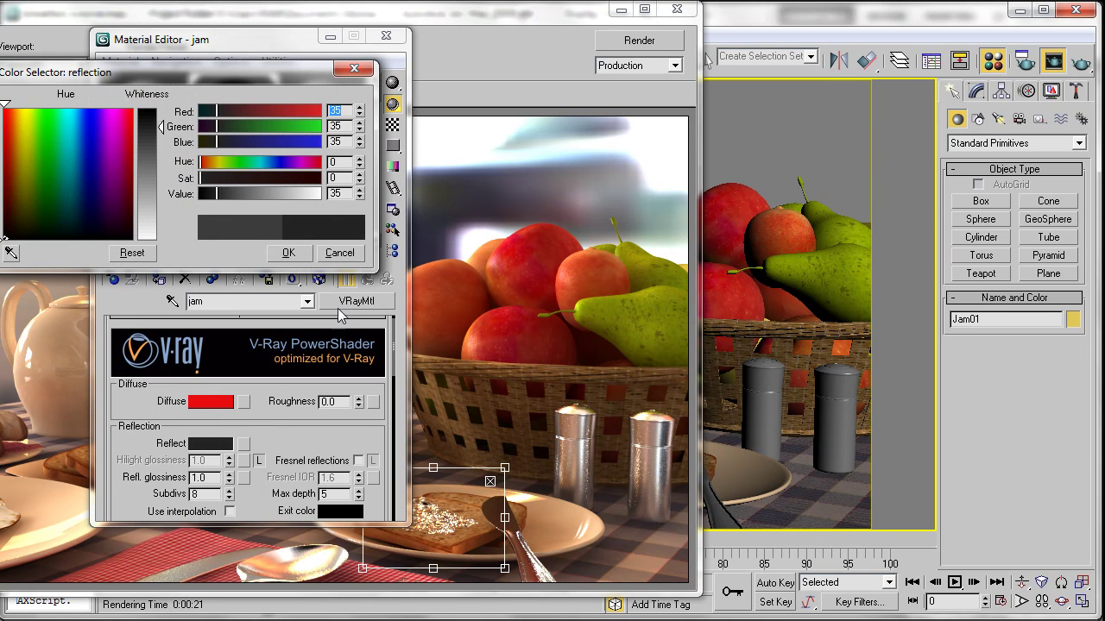
{"action": "left_click", "coordinate": [288, 253]}
Set the jam material's refraction colour to light grey with a value of 216 and re-render the jam region.
{"action": "scroll", "coordinate": [290, 425], "scroll_direction": "down", "scroll_amount": 6}
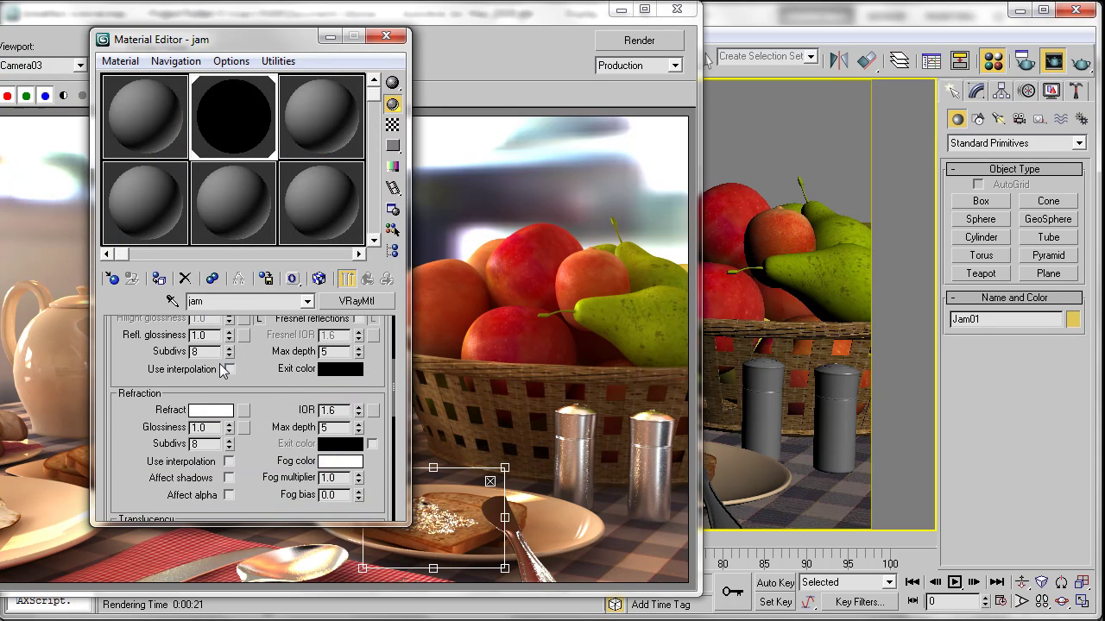
{"action": "left_click", "coordinate": [200, 409]}
{"action": "left_click_drag", "start_coordinate": [162, 240], "coordinate": [162, 220]}
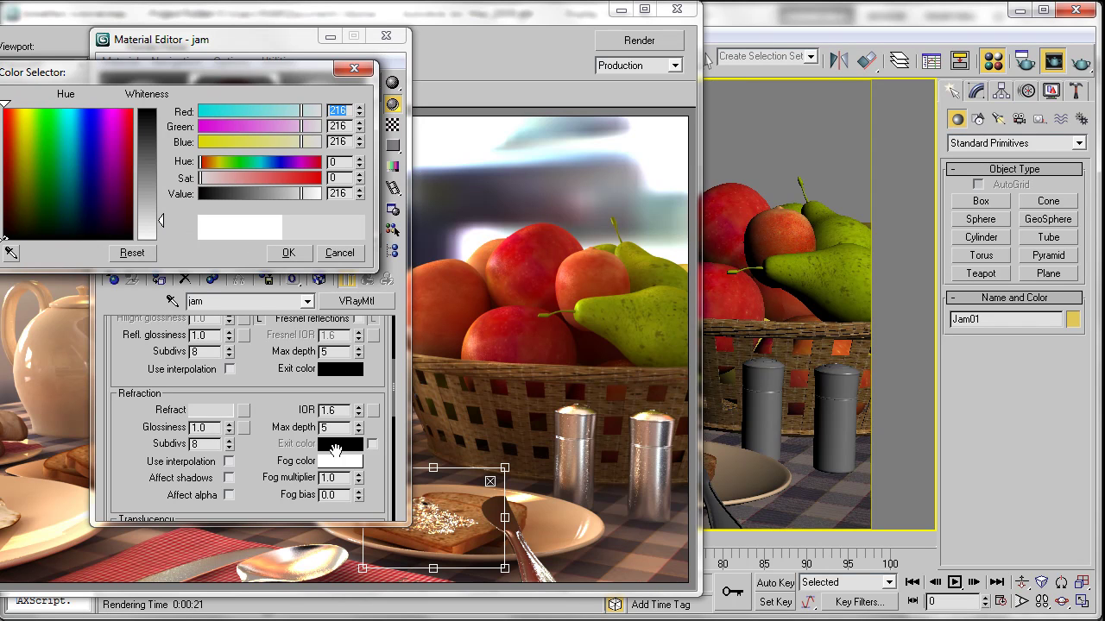
{"action": "left_click", "coordinate": [287, 252]}
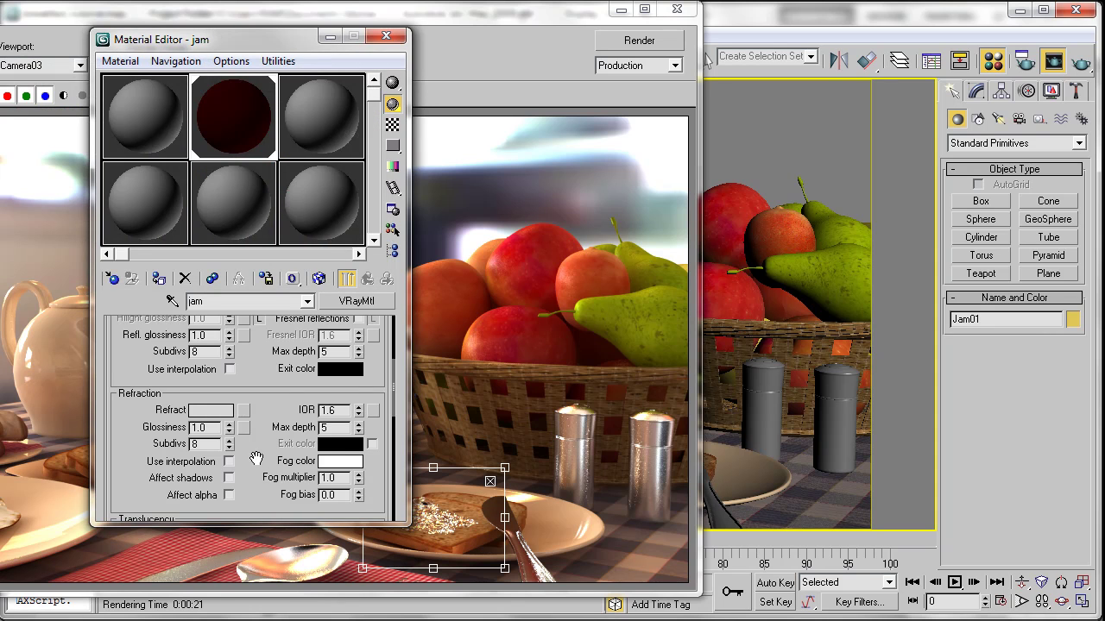
{"action": "left_click_drag", "start_coordinate": [255, 460], "coordinate": [254, 423]}
{"action": "left_click", "coordinate": [628, 45]}
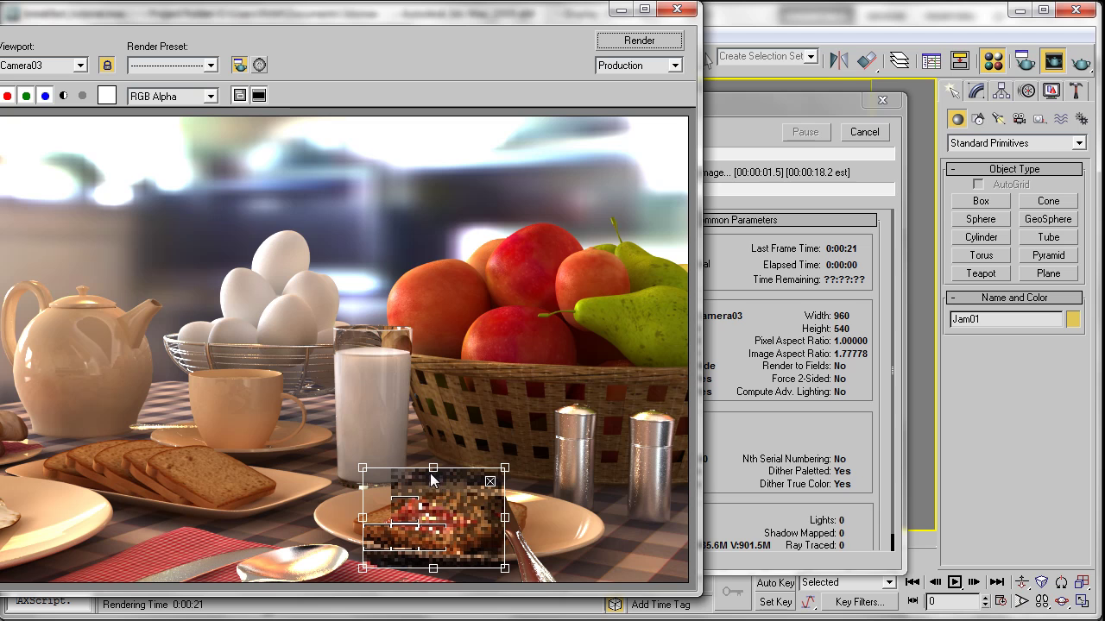
Tint the jam material's refraction fog colour a very pale pink.
{"action": "left_click", "coordinate": [992, 62]}
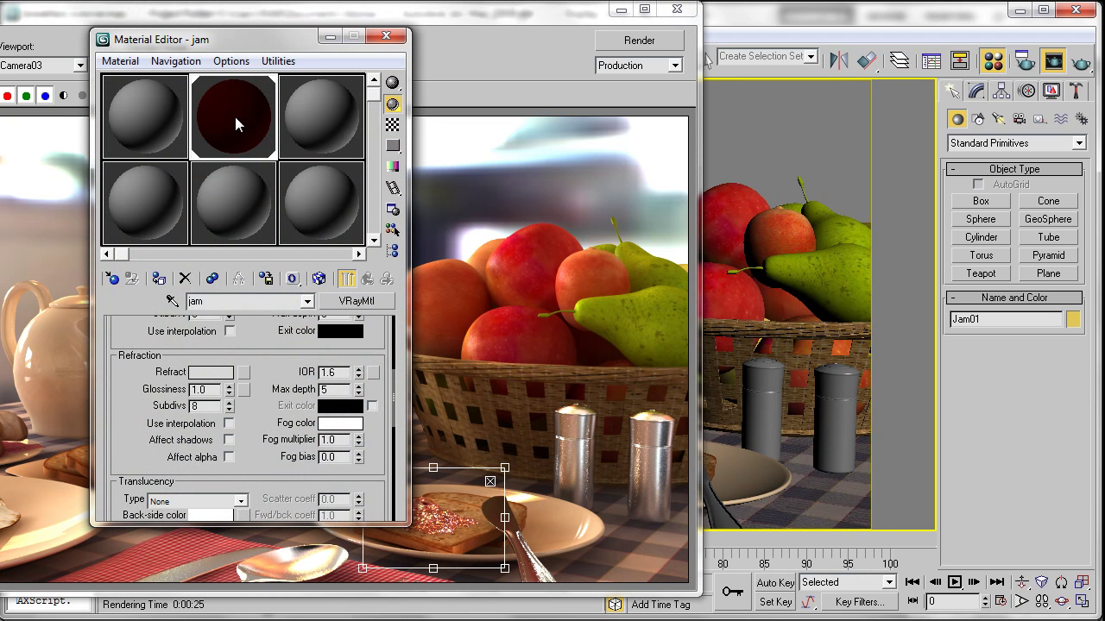
{"action": "mouse_move", "coordinate": [268, 349]}
{"action": "left_mouse_down"}
{"action": "mouse_move", "coordinate": [274, 477]}
{"action": "mouse_move", "coordinate": [274, 366]}
{"action": "left_mouse_up"}
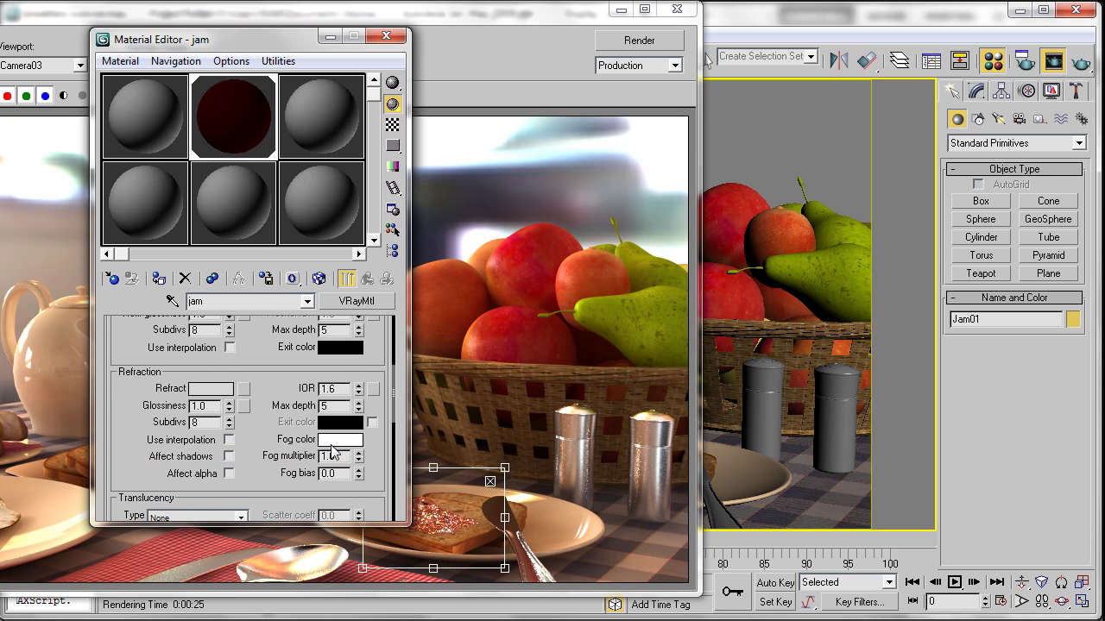
{"action": "left_click", "coordinate": [337, 440]}
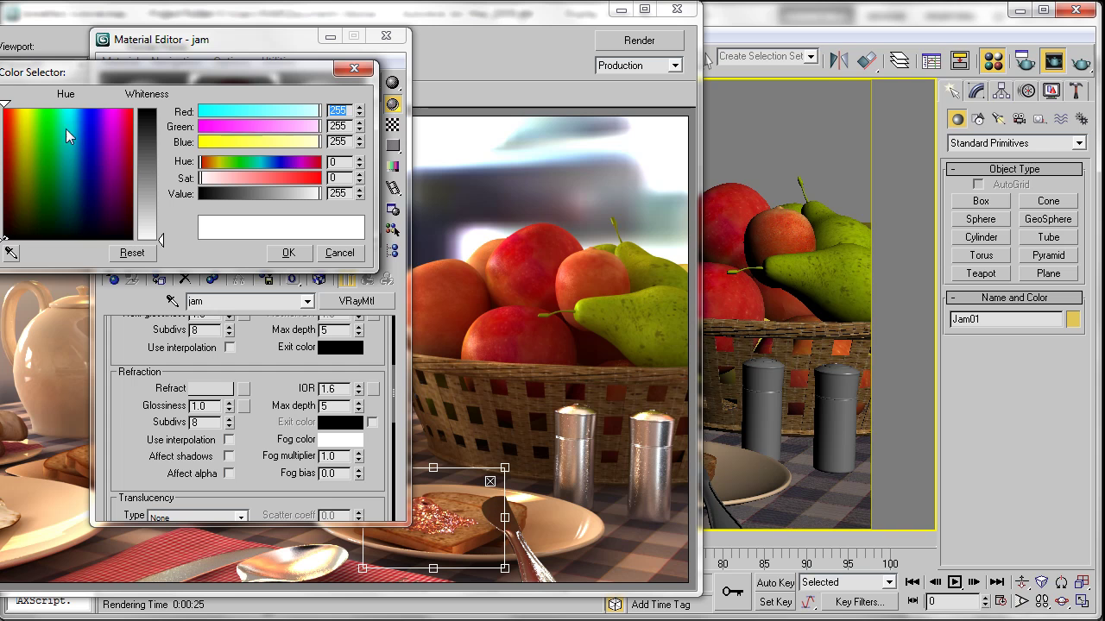
{"action": "left_click_drag", "start_coordinate": [18, 124], "coordinate": [5, 106]}
{"action": "left_click_drag", "start_coordinate": [161, 243], "coordinate": [161, 221]}
{"action": "left_click", "coordinate": [289, 252]}
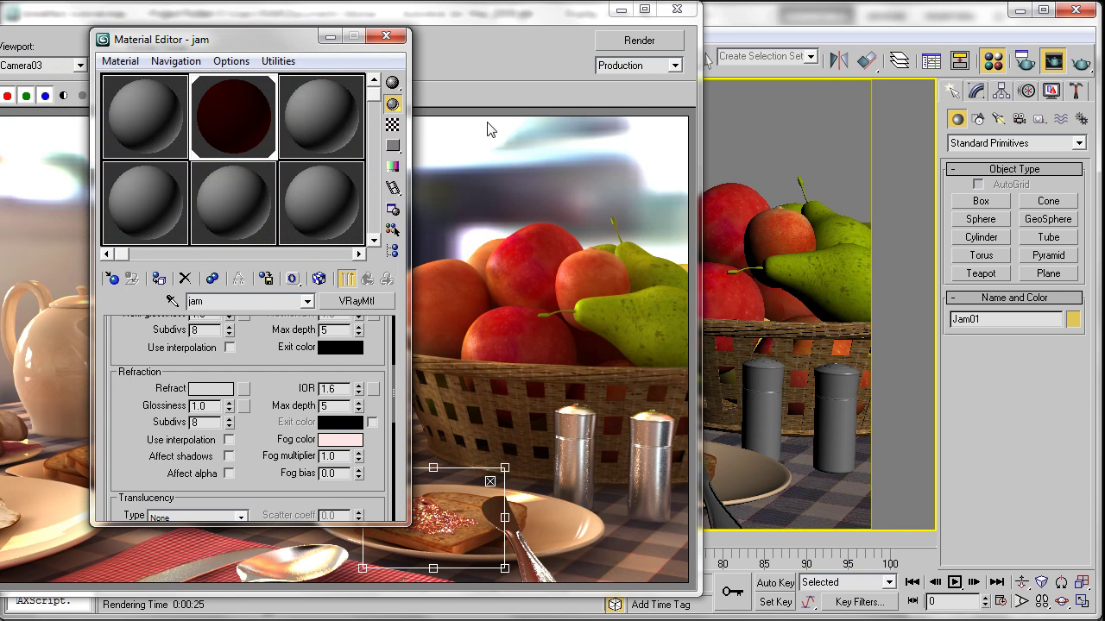
Shrink the render region to fit tightly around the jam on the toast and render it.
{"action": "left_click_drag", "start_coordinate": [505, 467], "coordinate": [455, 501]}
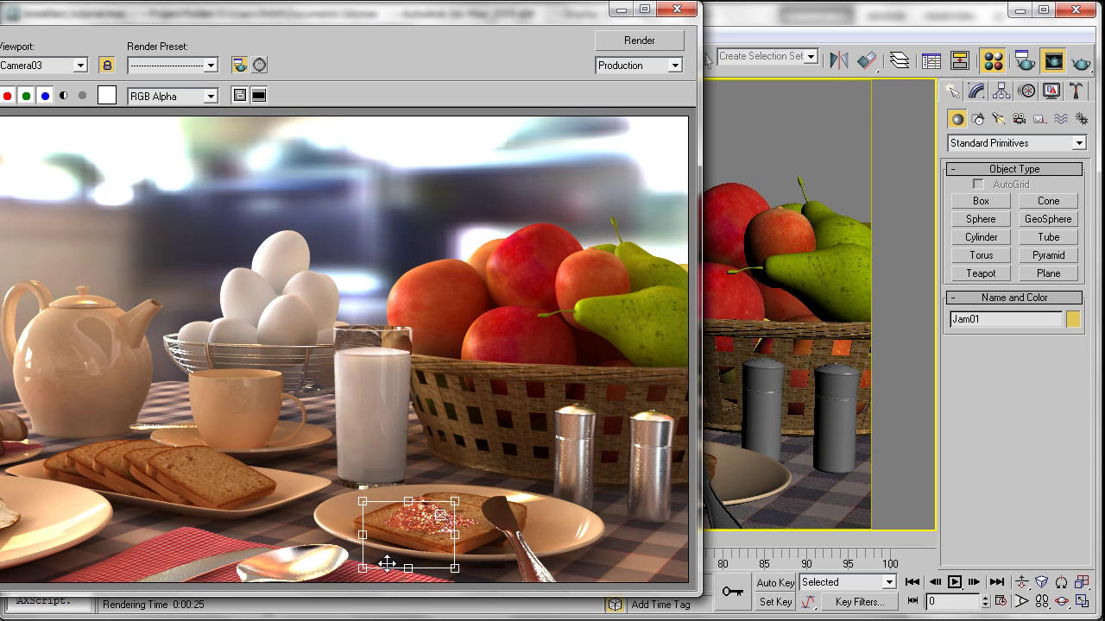
{"action": "left_click_drag", "start_coordinate": [363, 570], "coordinate": [394, 536]}
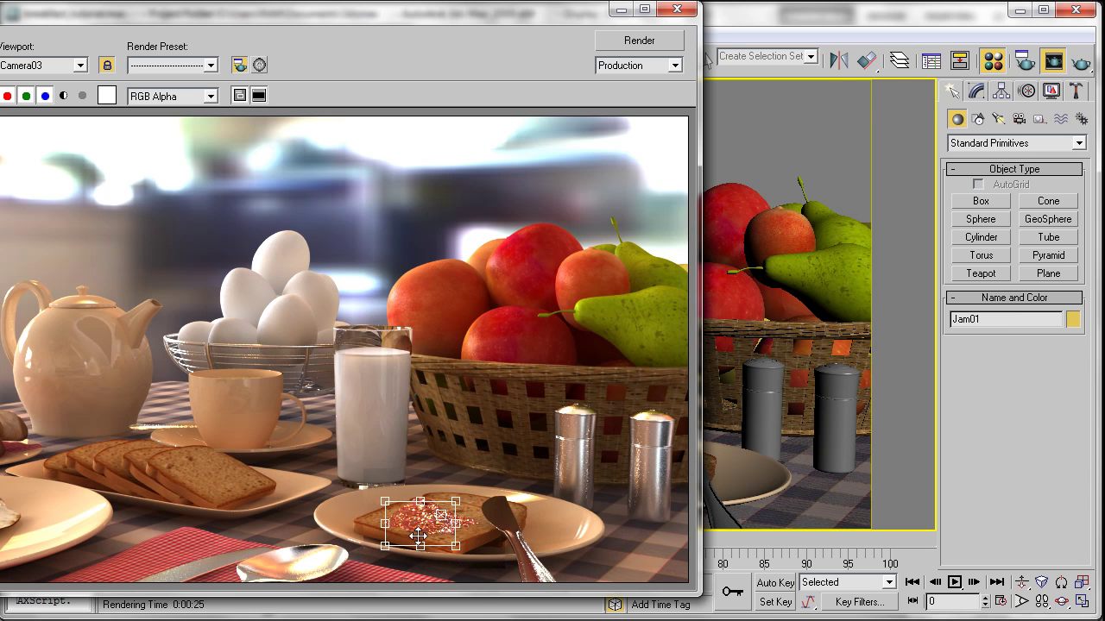
{"action": "left_click_drag", "start_coordinate": [455, 501], "coordinate": [465, 490]}
{"action": "left_click", "coordinate": [637, 40]}
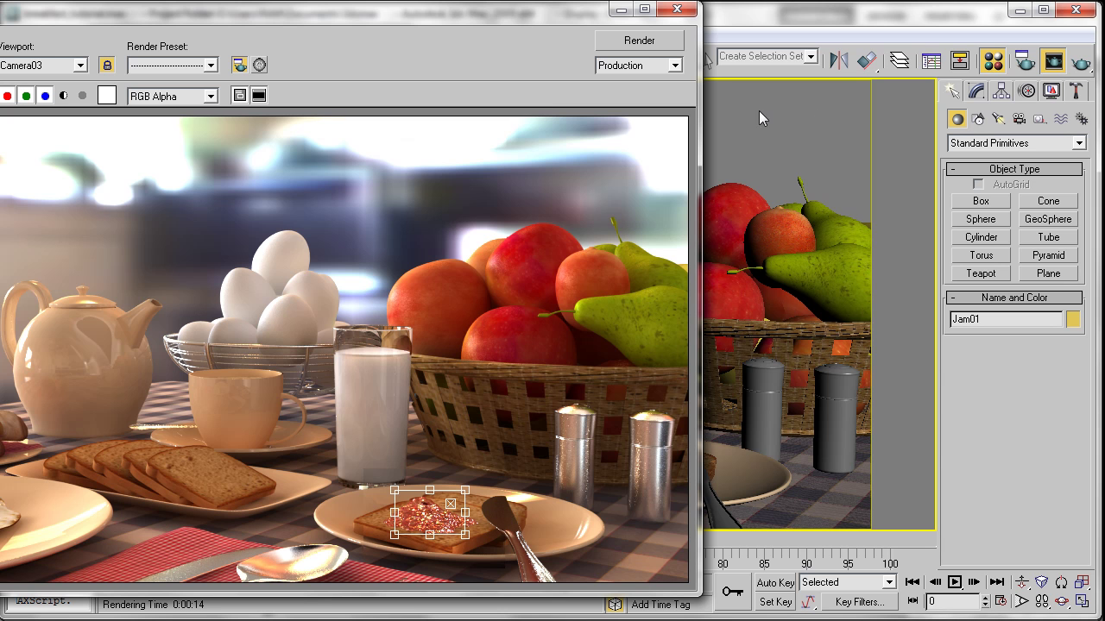
Set the jam material's fog colour to red 184, green 27, blue 27 with a fog multiplier of 0.3, and re-render the region.
{"action": "left_click", "coordinate": [991, 60]}
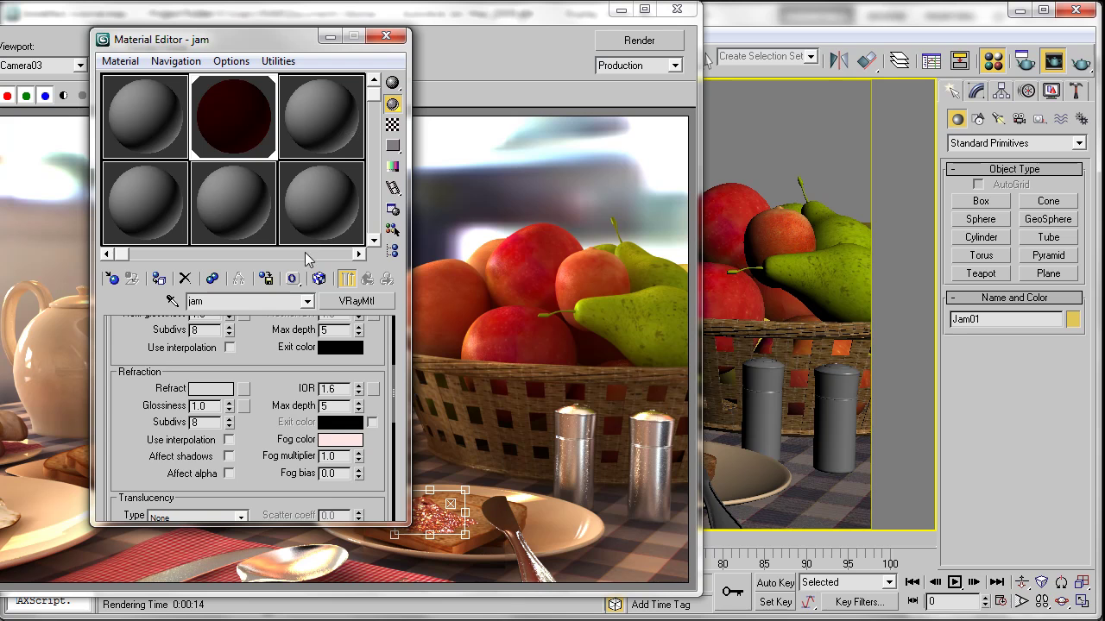
{"action": "left_click_drag", "start_coordinate": [270, 366], "coordinate": [259, 495]}
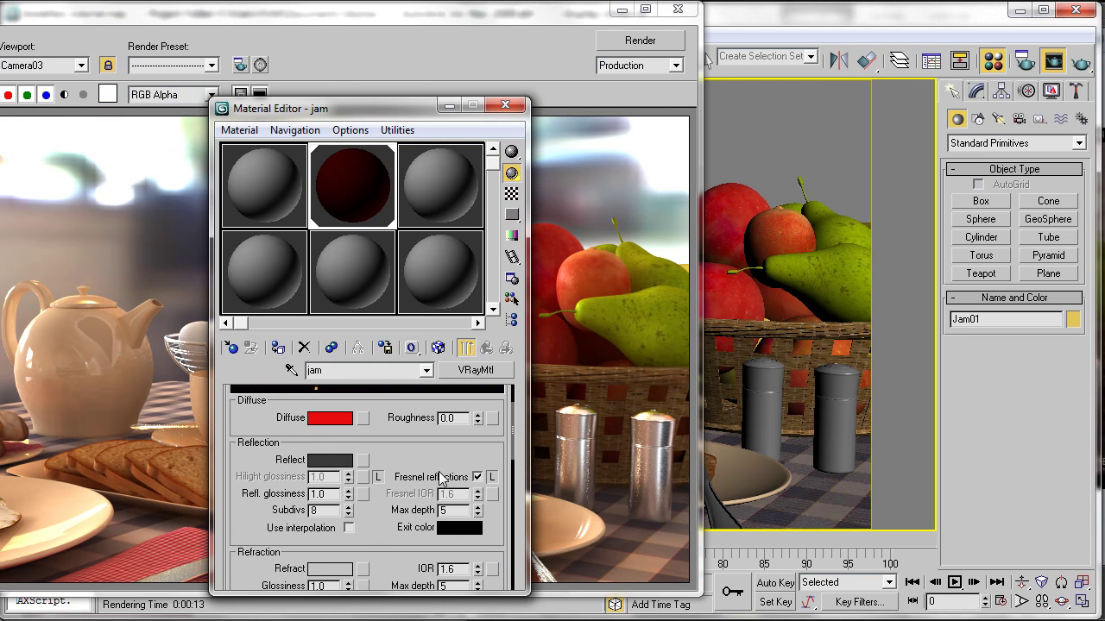
{"action": "scroll", "coordinate": [441, 467], "scroll_direction": "down", "scroll_amount": 3}
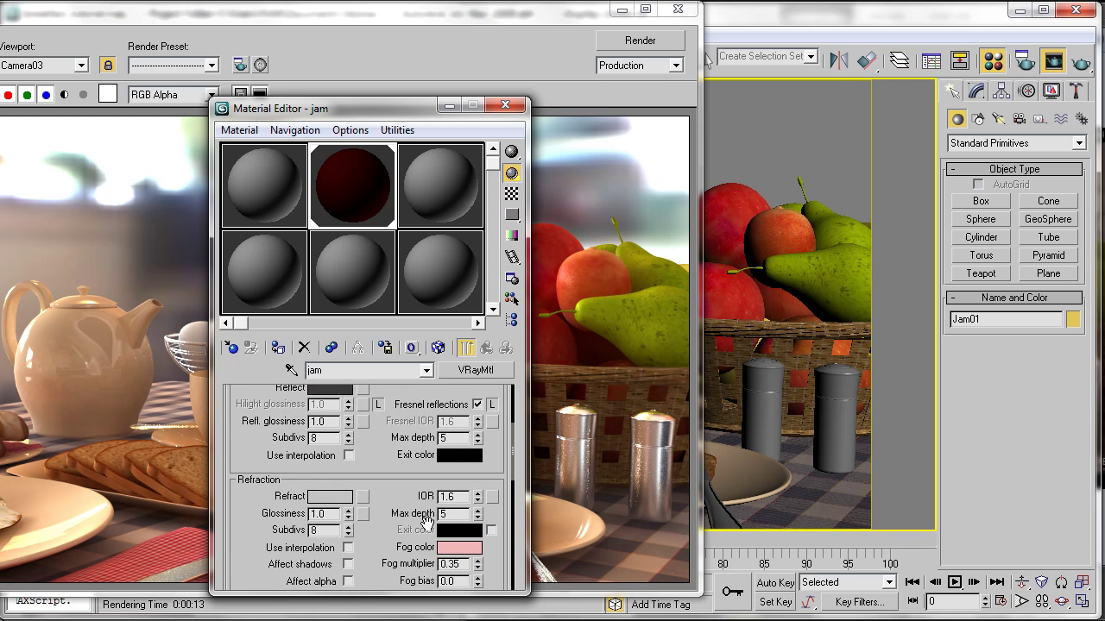
{"action": "left_click", "coordinate": [454, 549]}
{"action": "mouse_move", "coordinate": [223, 178]}
{"action": "left_mouse_down"}
{"action": "mouse_move", "coordinate": [283, 178]}
{"action": "mouse_move", "coordinate": [290, 194]}
{"action": "left_mouse_up"}
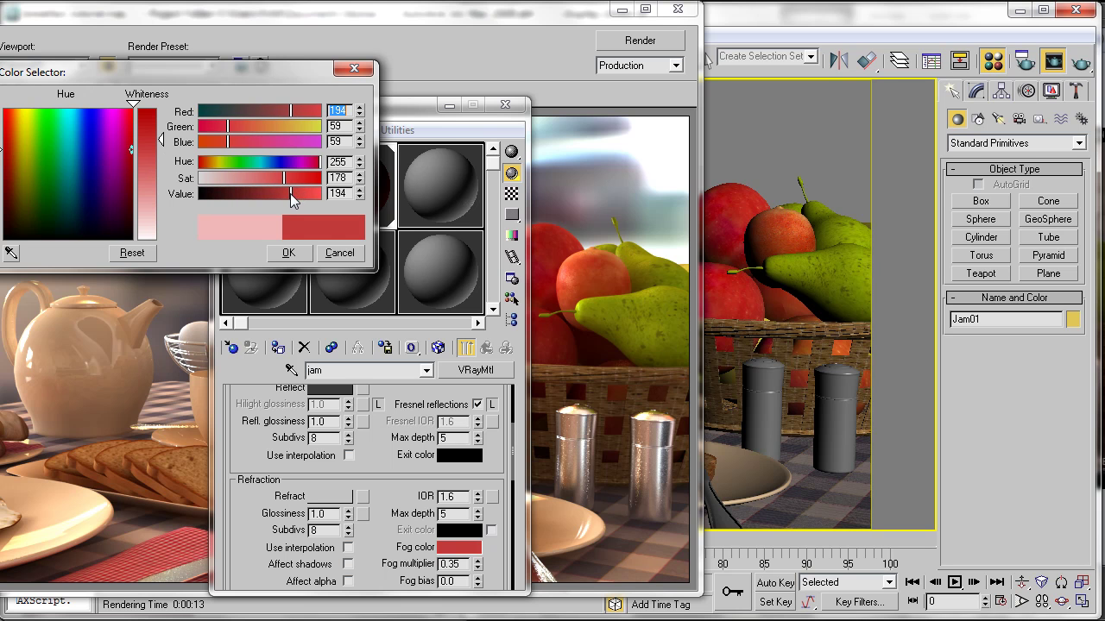
{"action": "left_click_drag", "start_coordinate": [293, 115], "coordinate": [287, 115]}
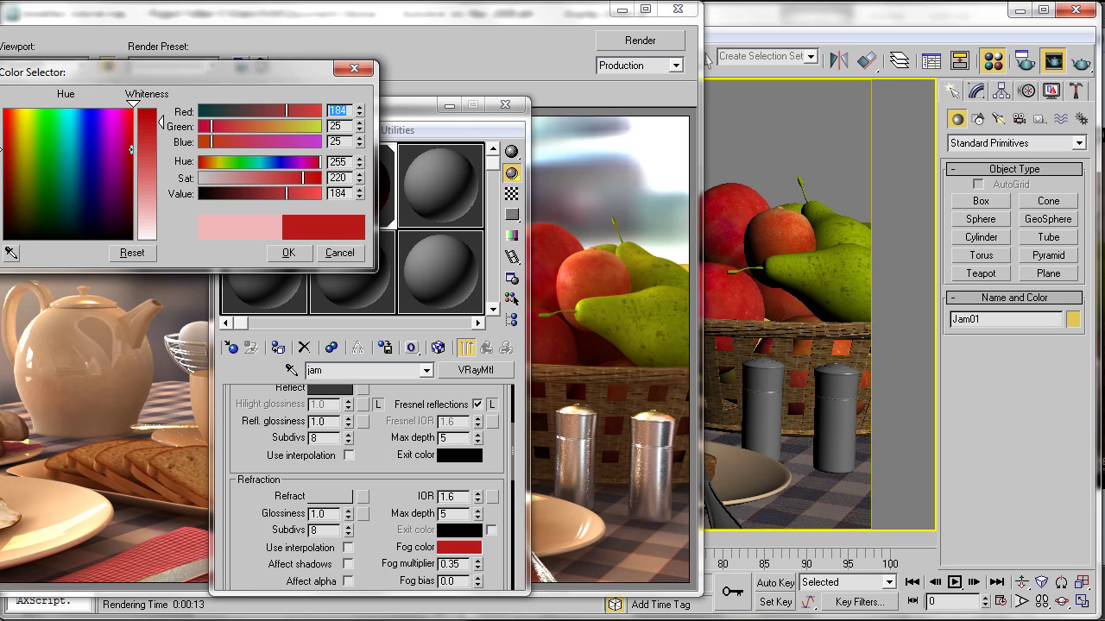
{"action": "left_click_drag", "start_coordinate": [283, 177], "coordinate": [301, 178]}
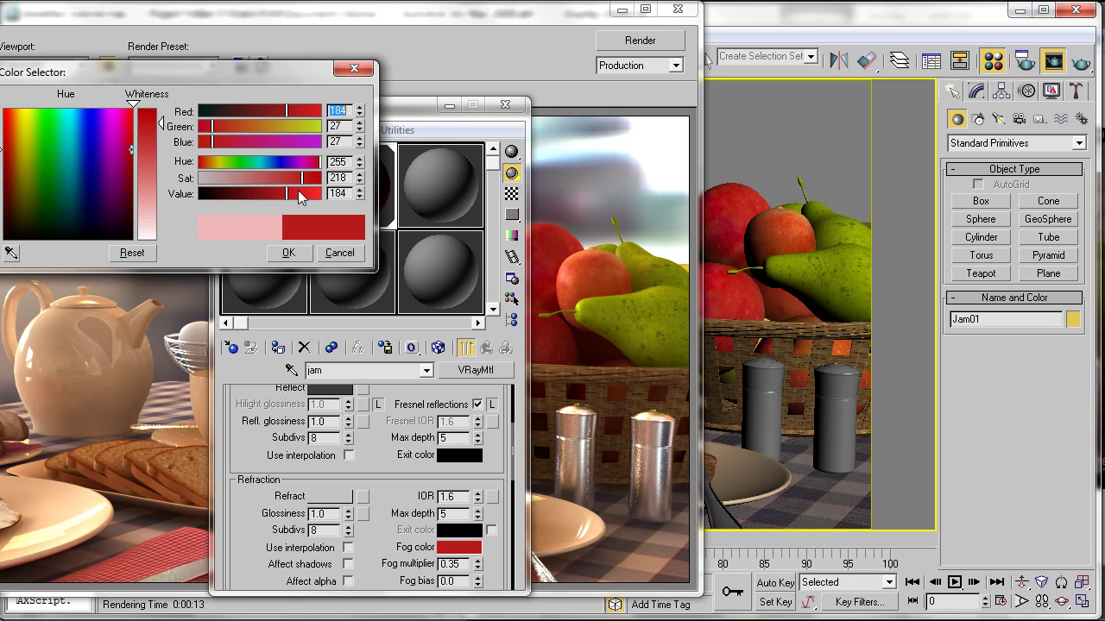
{"action": "left_click", "coordinate": [289, 255]}
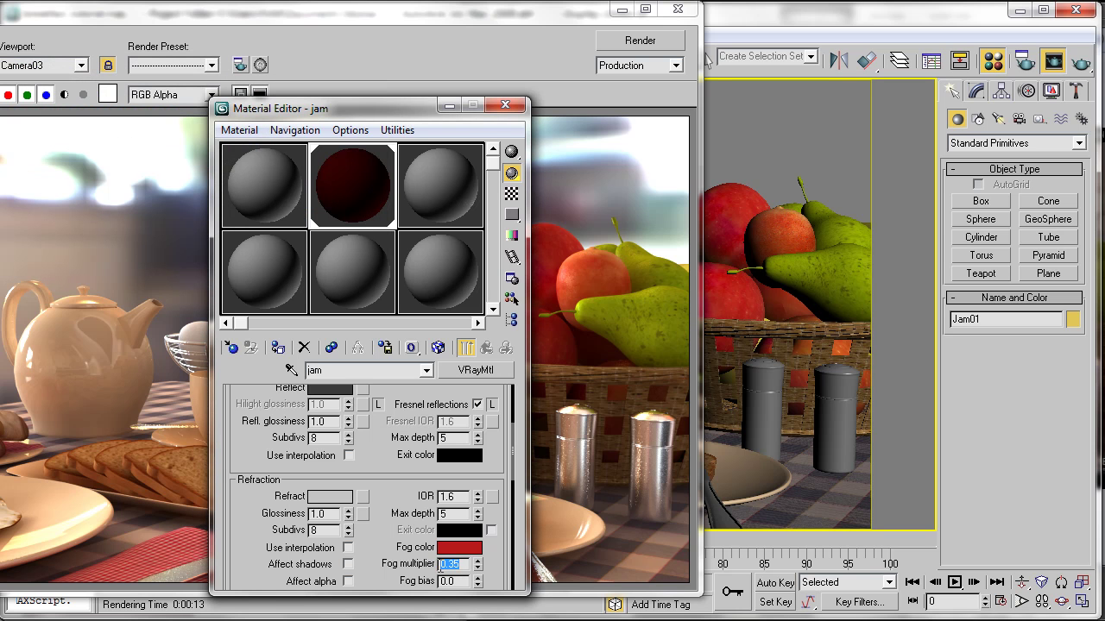
{"action": "type", "text": "."}
{"action": "left_click", "coordinate": [618, 47]}
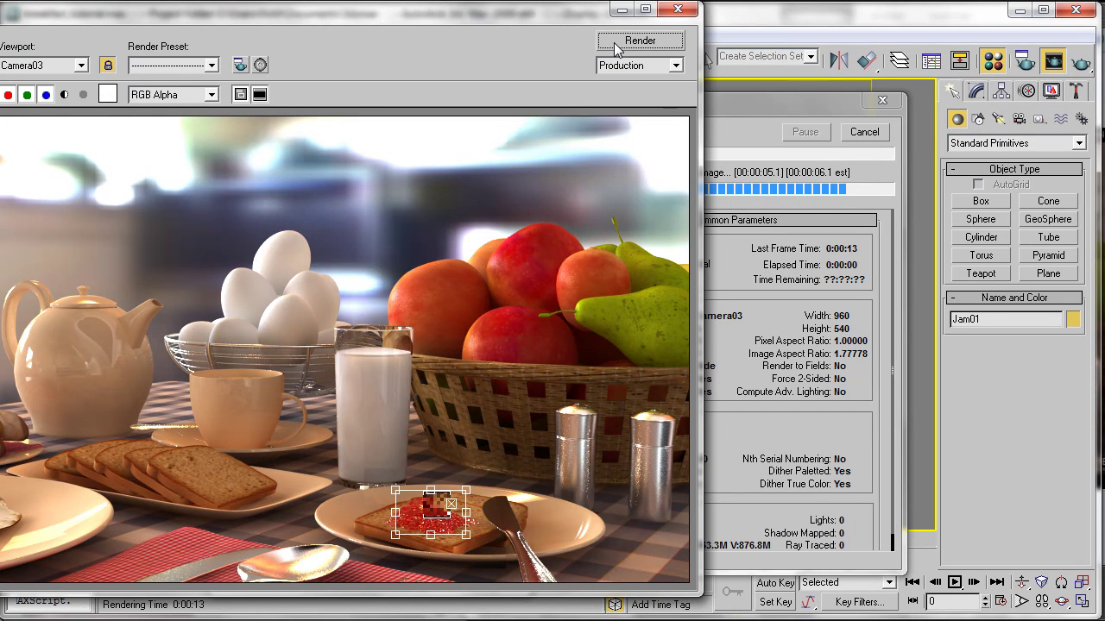
Change the jam material's refraction IOR, re-render the jam region, and move the region frame off the toast.
{"action": "left_click", "coordinate": [994, 63]}
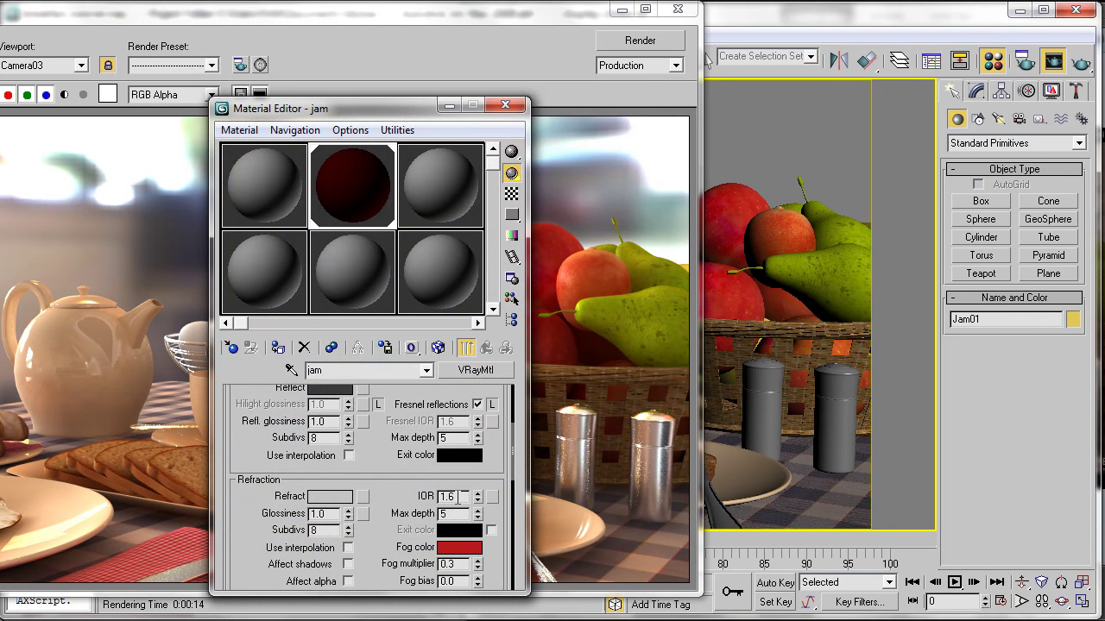
{"action": "type", "text": "1"}
{"action": "left_click", "coordinate": [647, 45]}
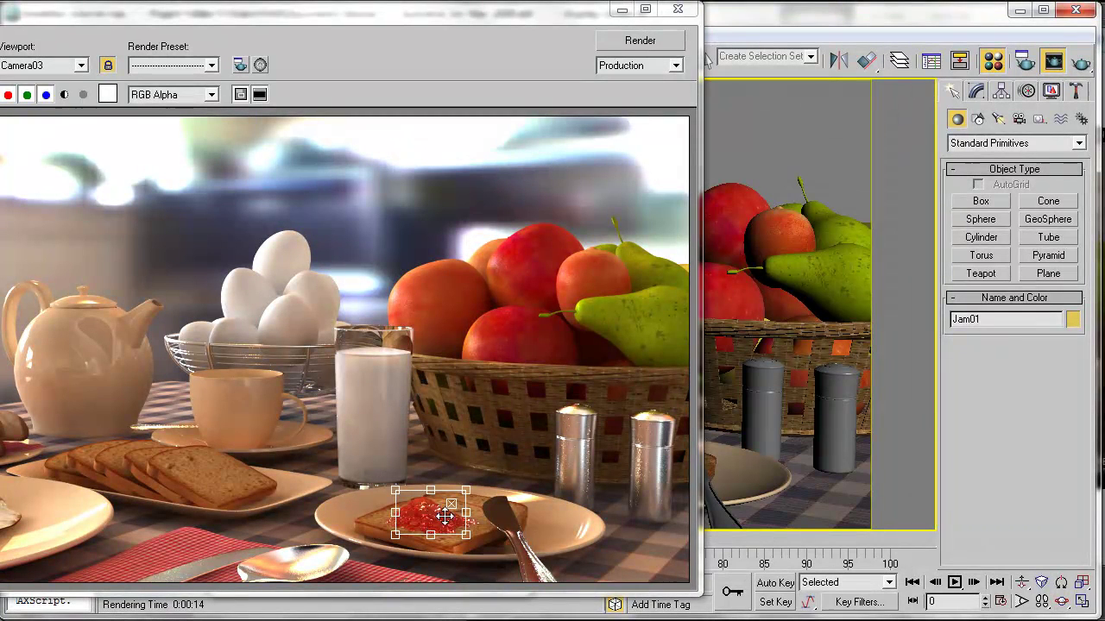
{"action": "left_click_drag", "start_coordinate": [432, 498], "coordinate": [201, 355]}
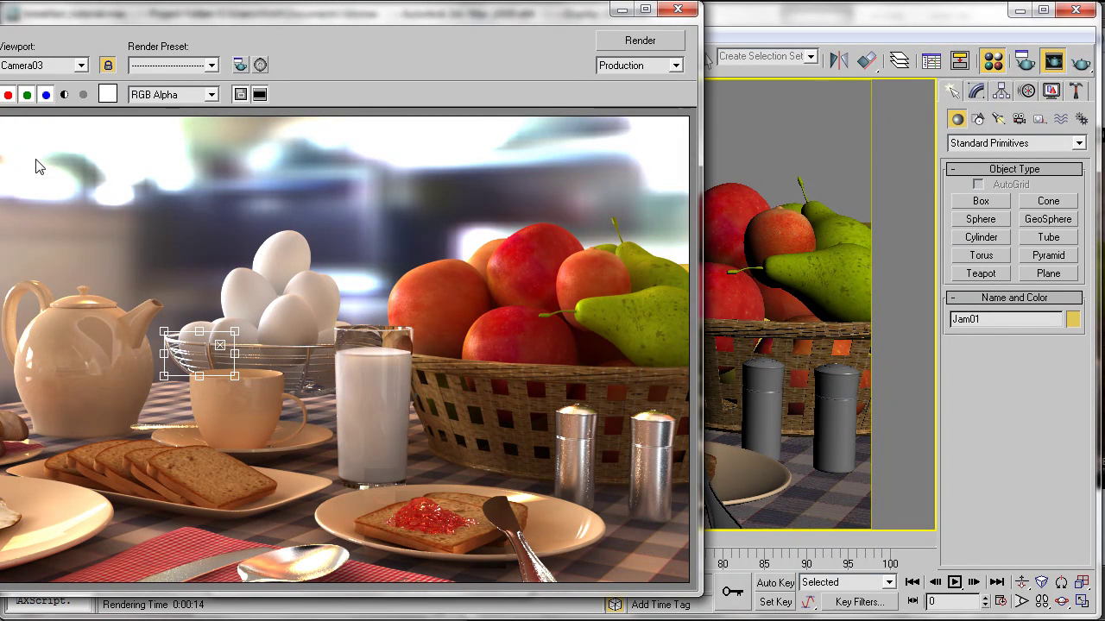
In the V-Ray render settings, set the irradiance map's hemispheric subdivisions to 70 and interpolation samples to 25.
{"action": "left_click", "coordinate": [1024, 61]}
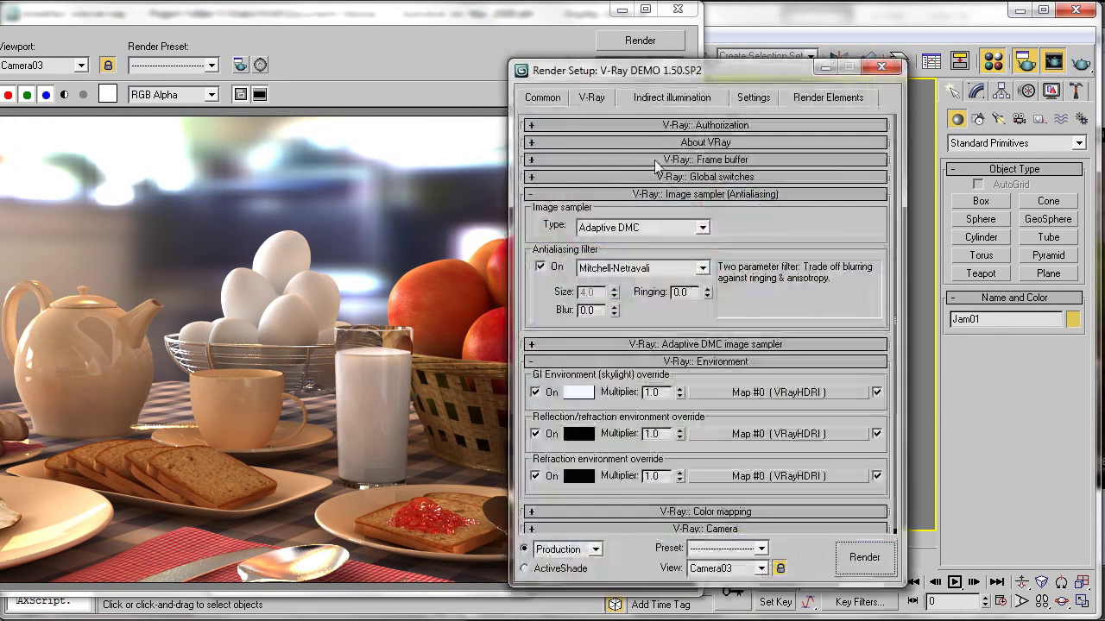
{"action": "left_click_drag", "start_coordinate": [151, 19], "coordinate": [302, 19]}
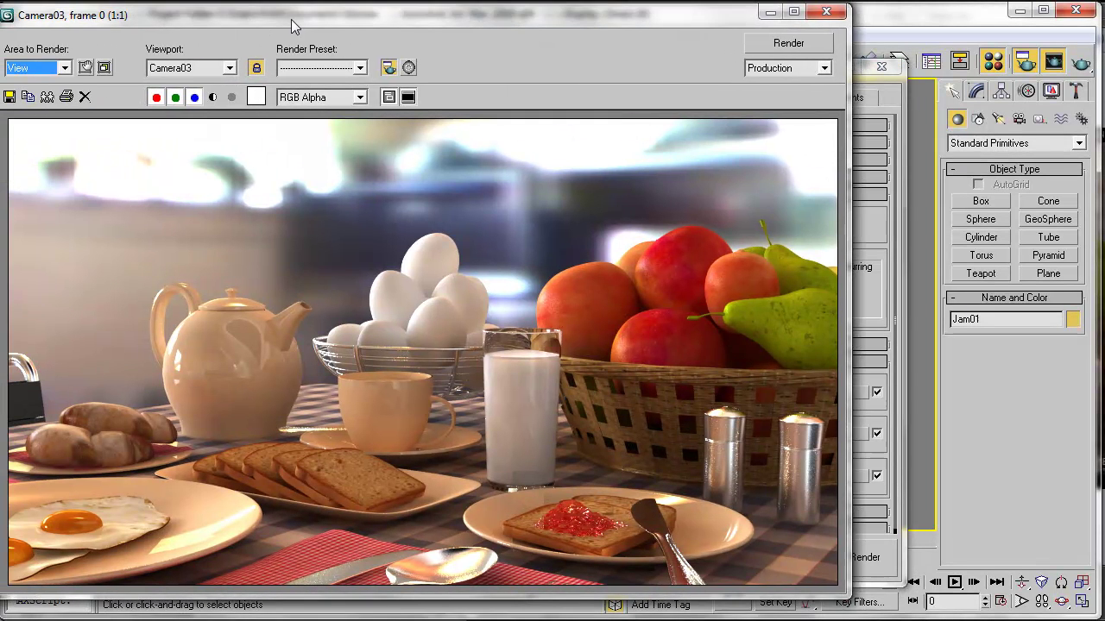
{"action": "left_click", "coordinate": [880, 112]}
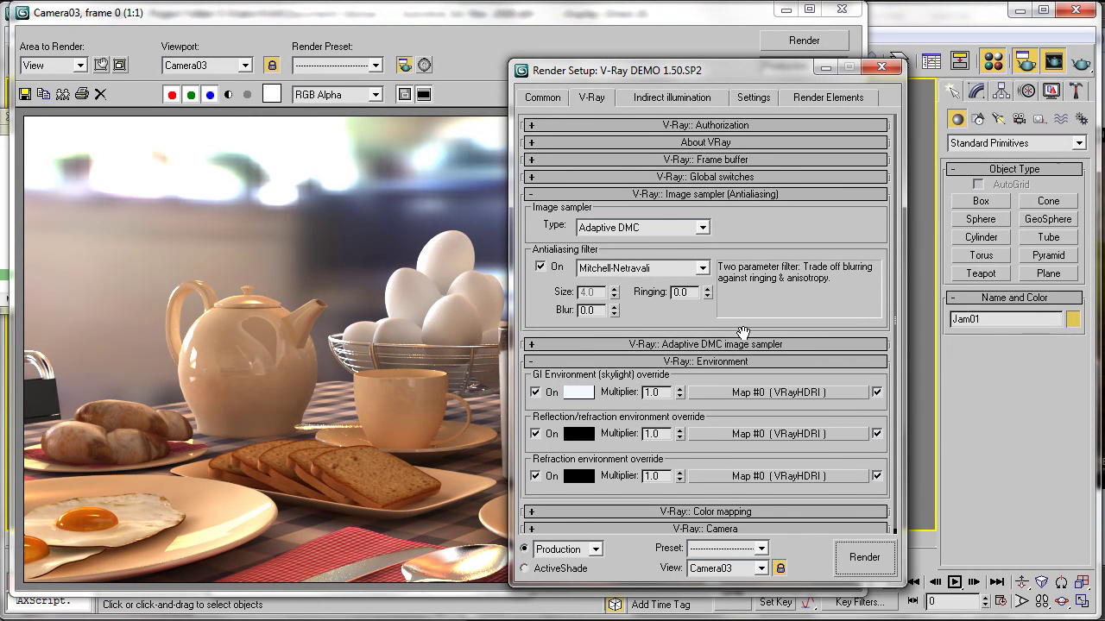
{"action": "left_click_drag", "start_coordinate": [743, 297], "coordinate": [743, 291]}
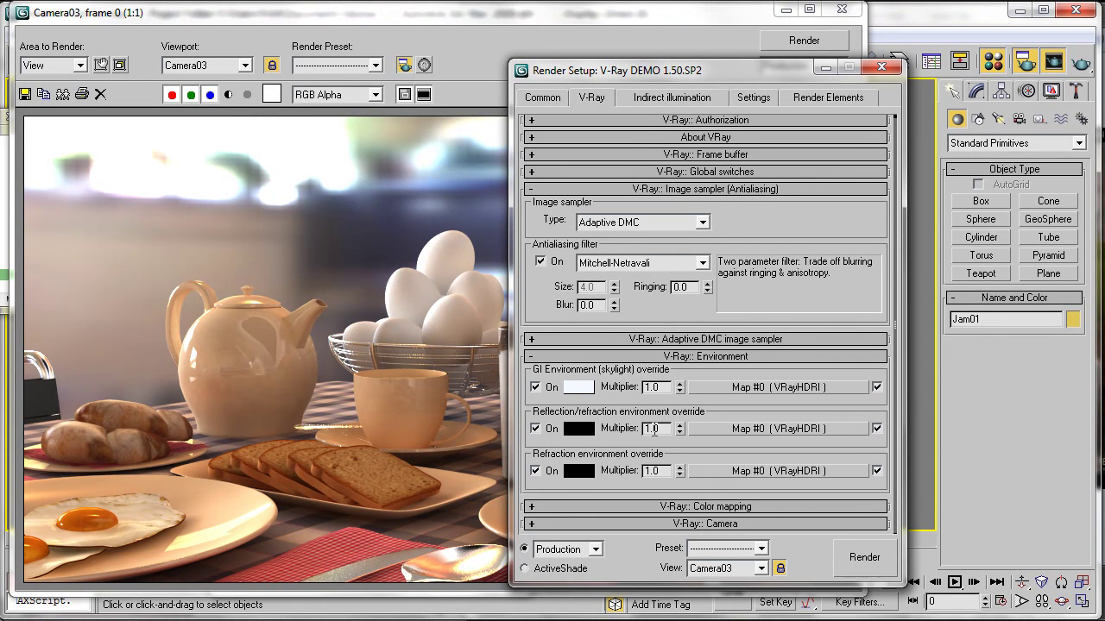
{"action": "left_click", "coordinate": [671, 98]}
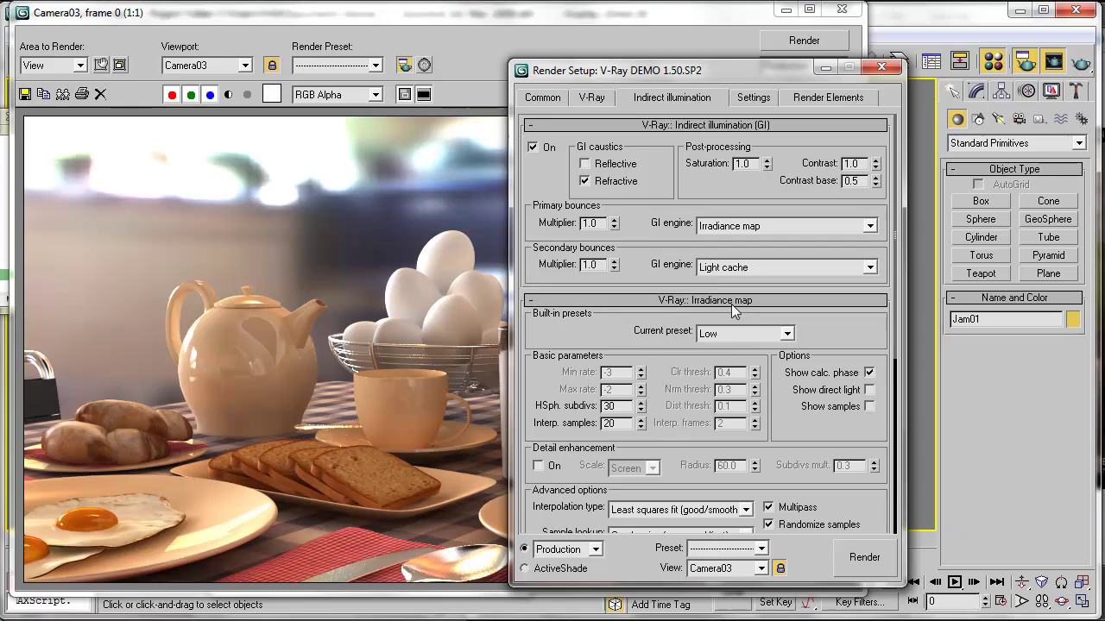
{"action": "left_click_drag", "start_coordinate": [626, 405], "coordinate": [548, 405]}
{"action": "type", "text": "70"}
{"action": "double_click", "coordinate": [627, 428]}
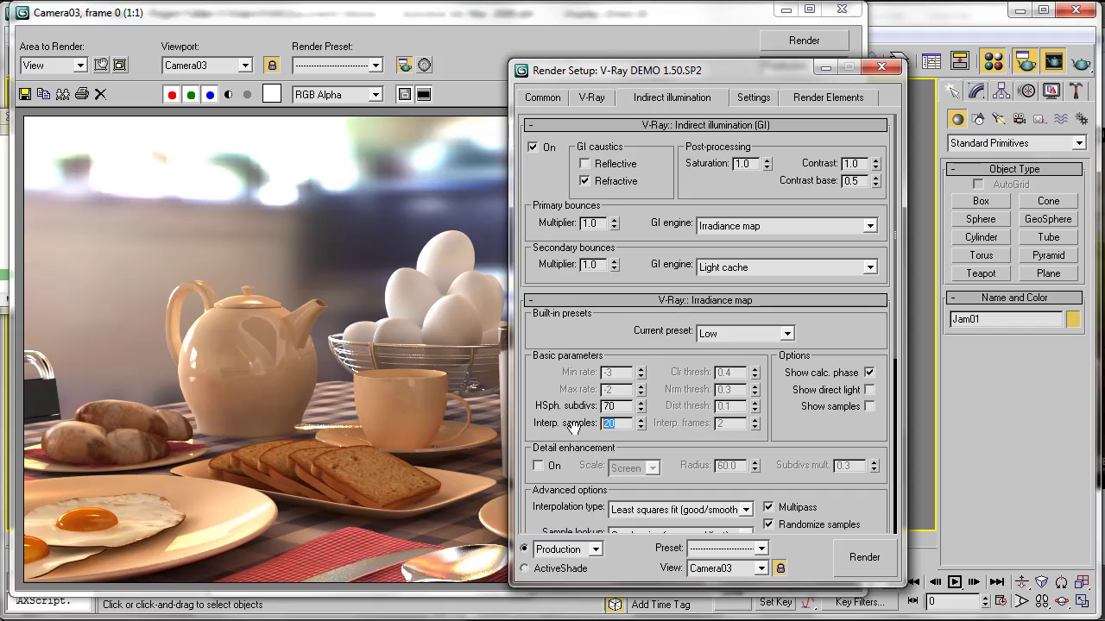
{"action": "type", "text": "25"}
Set the irradiance map's sample lookup to Density-based (best).
{"action": "left_click_drag", "start_coordinate": [814, 444], "coordinate": [793, 107]}
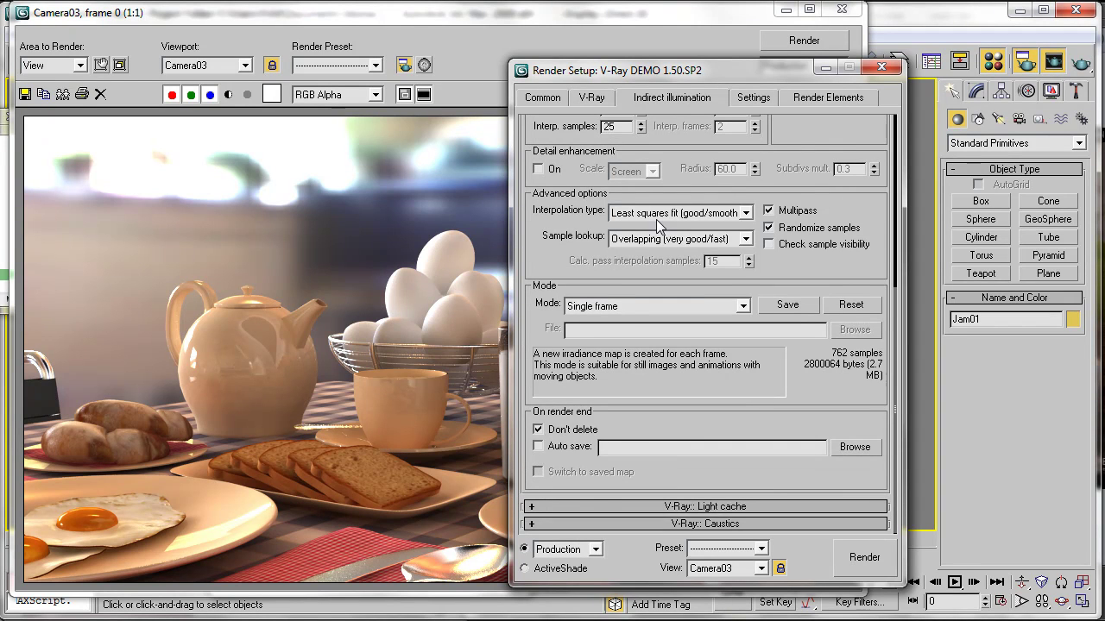
{"action": "left_click", "coordinate": [644, 240]}
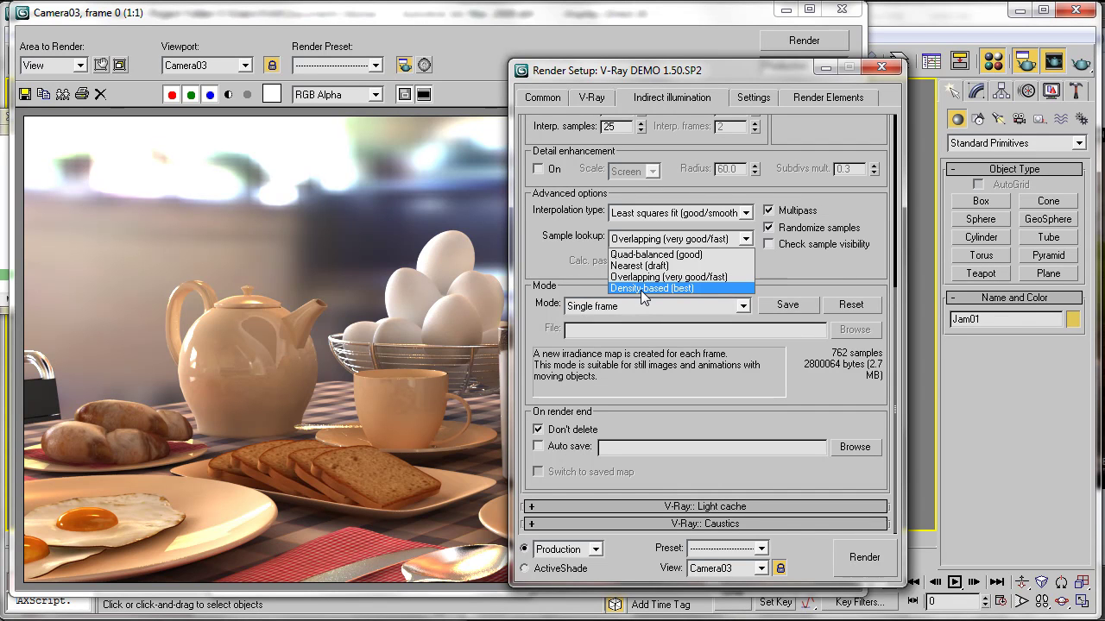
{"action": "left_click", "coordinate": [641, 290]}
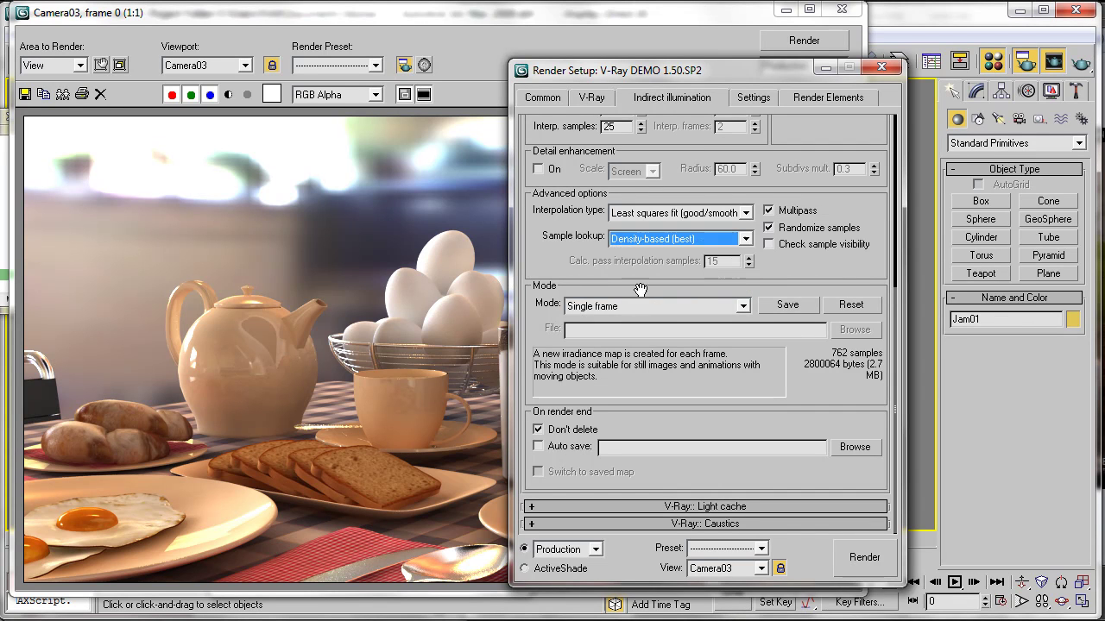
In the DMC Sampler settings, set the noise threshold to 0.001 and the global subdivisions multiplier to 2.0.
{"action": "left_click", "coordinate": [748, 407]}
{"action": "left_click", "coordinate": [743, 99]}
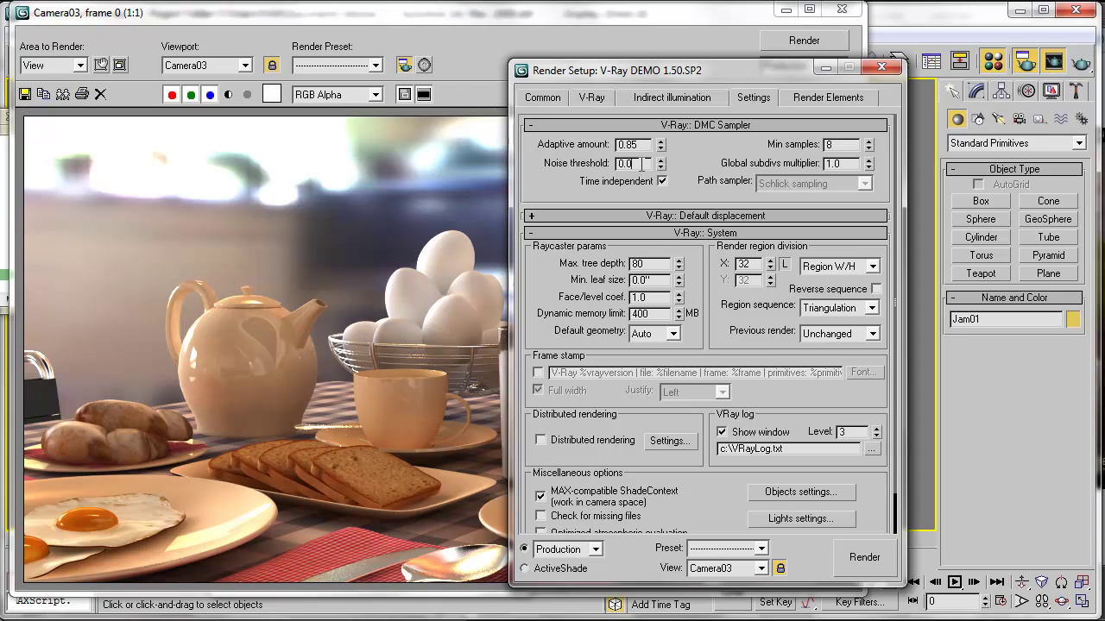
{"action": "type", "text": "1"}
{"action": "double_click", "coordinate": [846, 163]}
{"action": "type", "text": "2"}
{"action": "left_click", "coordinate": [837, 164]}
{"action": "scroll", "coordinate": [741, 352], "scroll_direction": "down", "scroll_amount": 2}
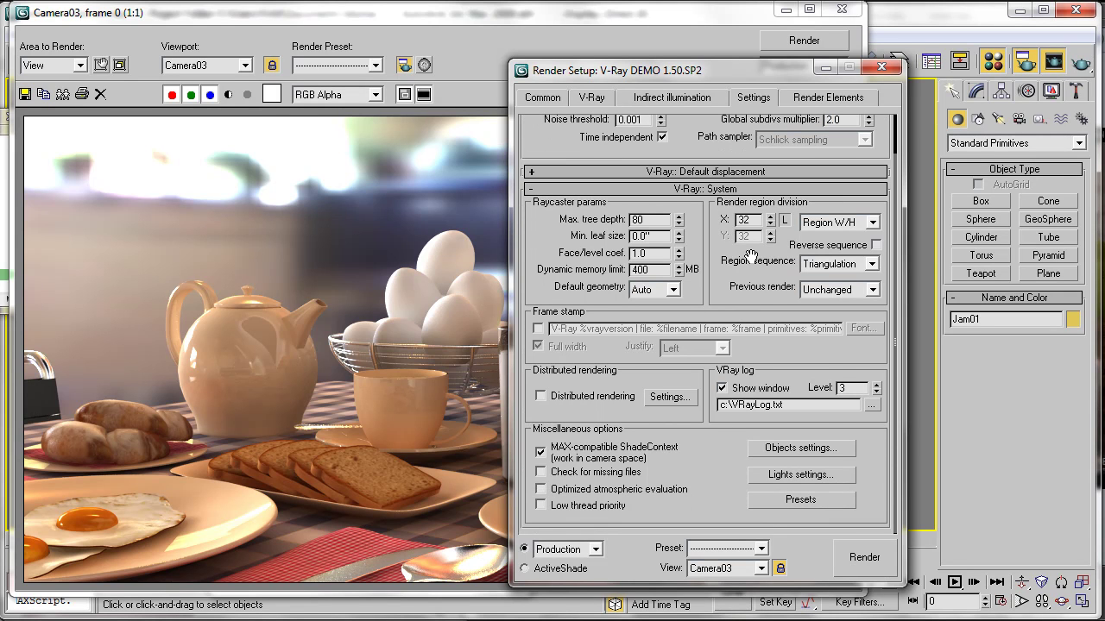
Review the indirect illumination bounces and the irradiance map settings.
{"action": "scroll", "coordinate": [751, 256], "scroll_direction": "up", "scroll_amount": 2}
{"action": "left_click", "coordinate": [663, 96]}
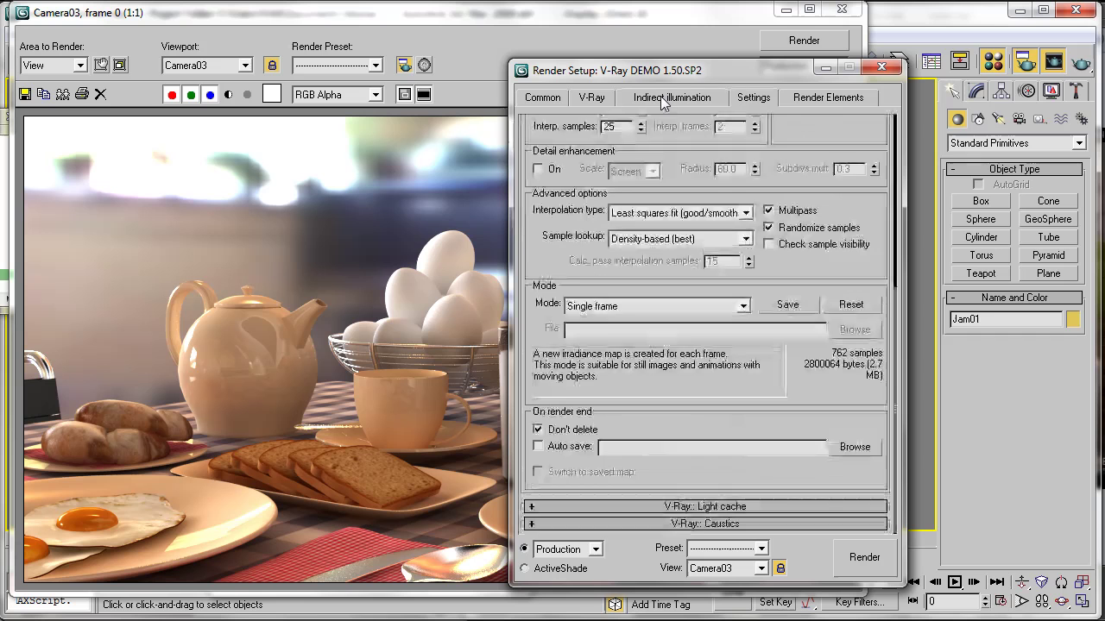
{"action": "left_click_drag", "start_coordinate": [646, 189], "coordinate": [604, 298]}
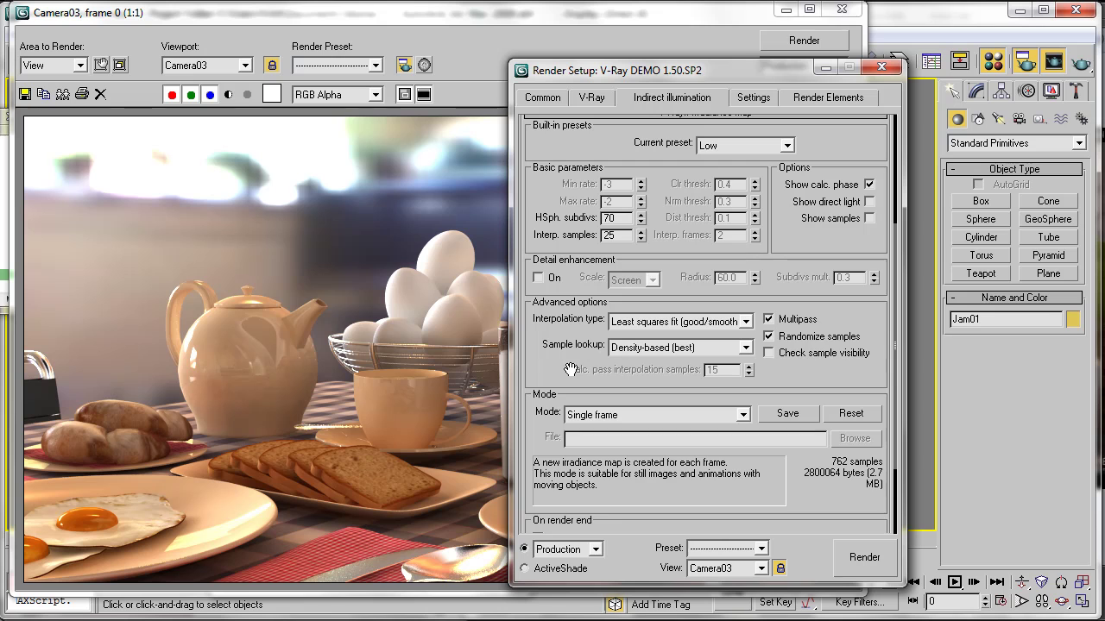
{"action": "left_click_drag", "start_coordinate": [553, 367], "coordinate": [556, 453]}
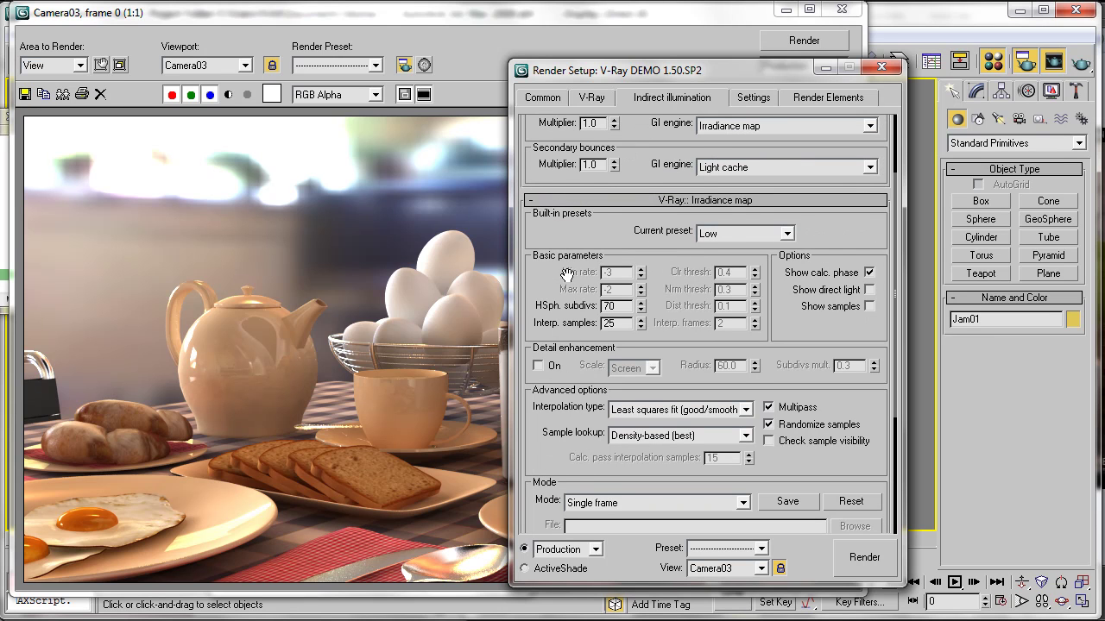
{"action": "left_click_drag", "start_coordinate": [613, 242], "coordinate": [608, 399]}
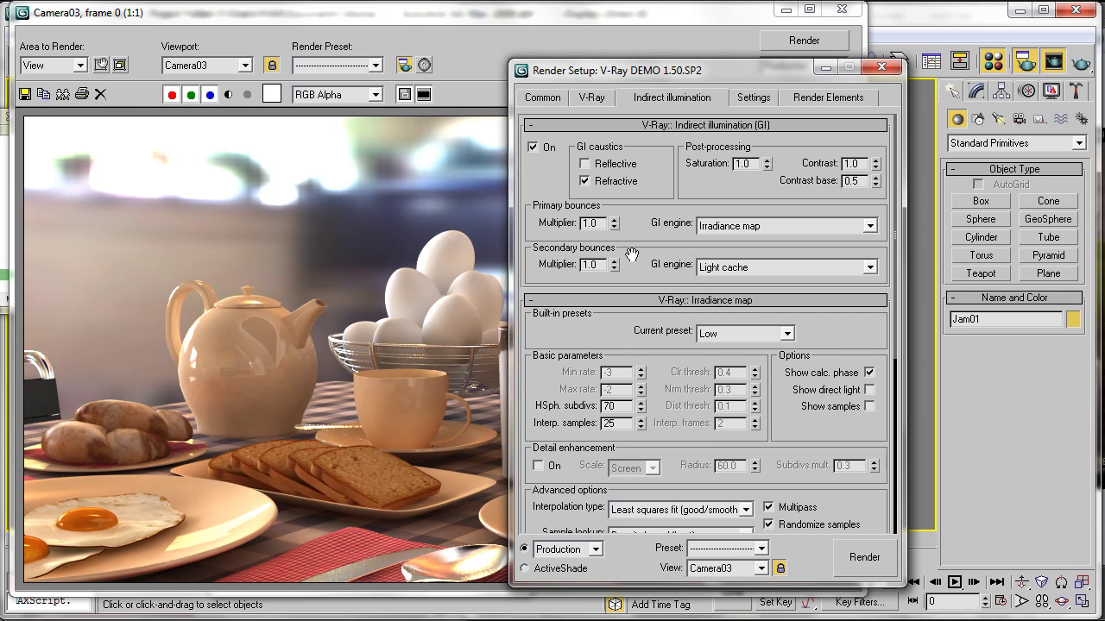
{"action": "left_click_drag", "start_coordinate": [639, 245], "coordinate": [636, 116]}
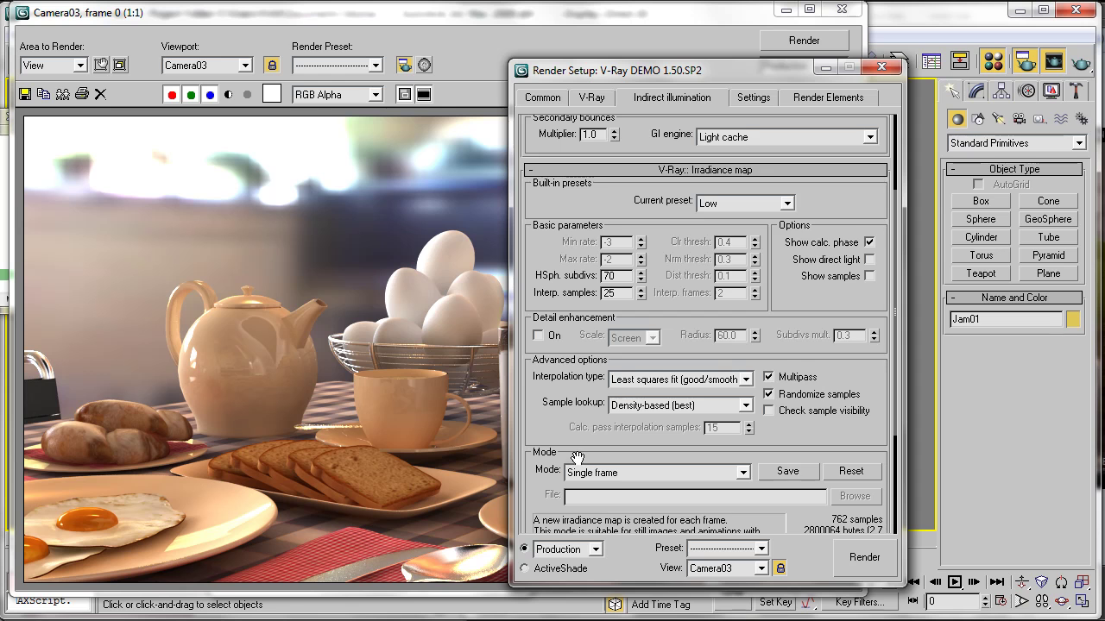
{"action": "left_click_drag", "start_coordinate": [568, 443], "coordinate": [561, 311]}
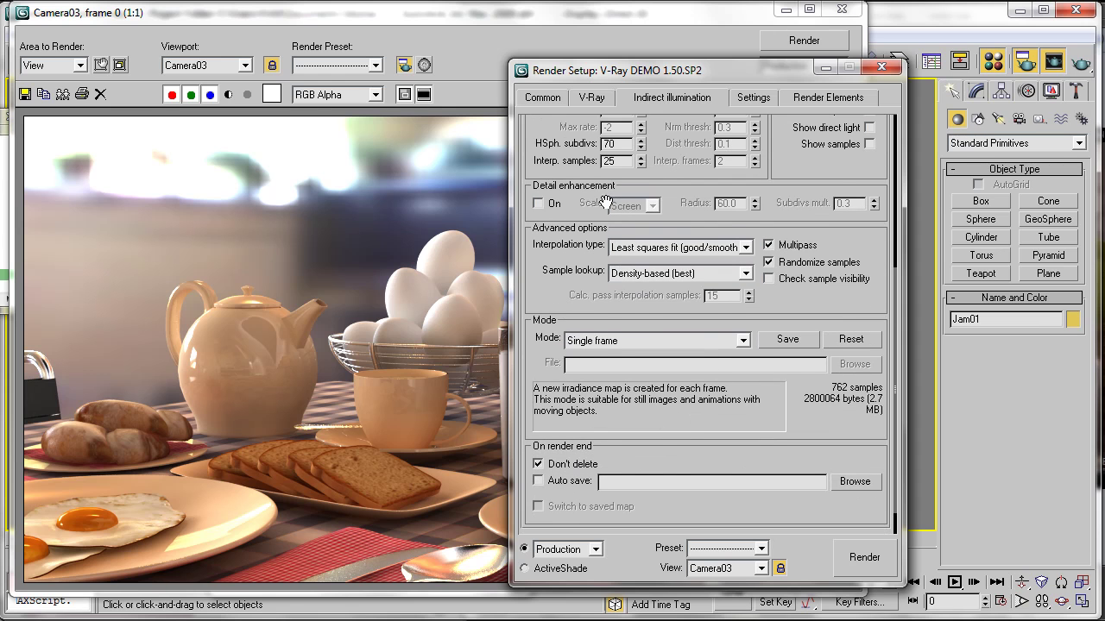
Set the Adaptive DMC image sampler to a minimum of 2 and a maximum of 8 subdivisions.
{"action": "left_click", "coordinate": [581, 100]}
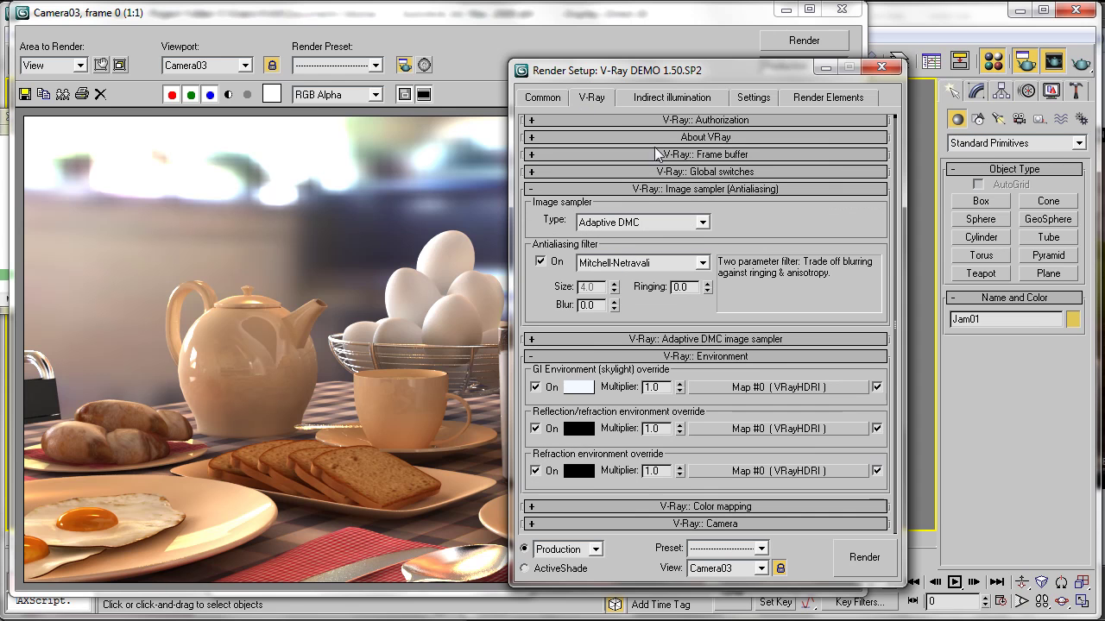
{"action": "left_click", "coordinate": [667, 342]}
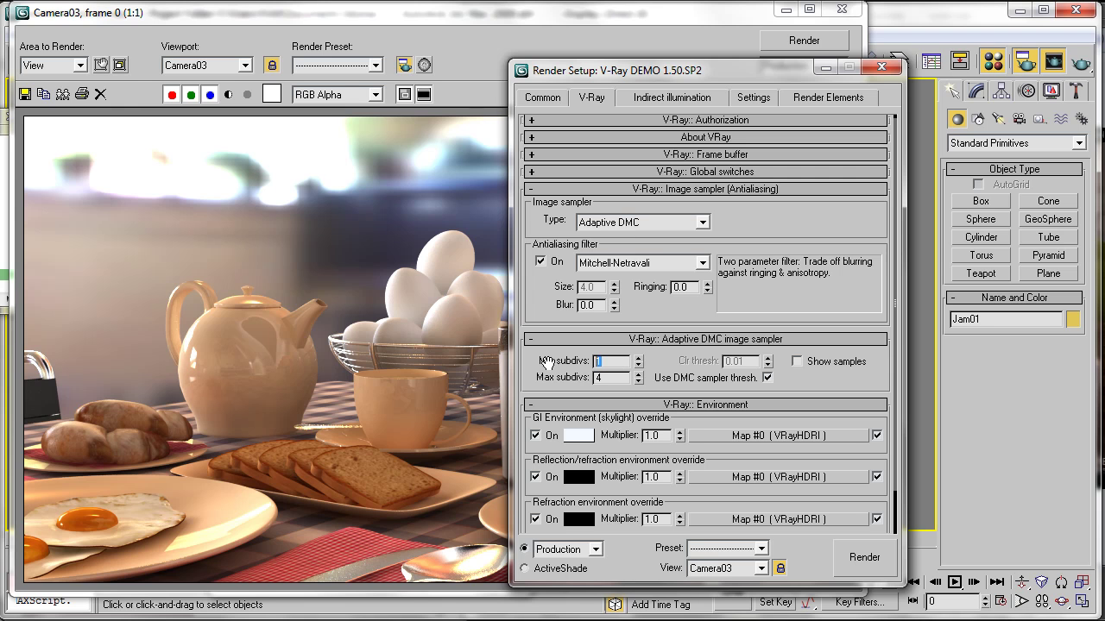
{"action": "type", "text": "2"}
{"action": "double_click", "coordinate": [608, 376]}
{"action": "type", "text": "8"}
Check the output width and height in the common render parameters.
{"action": "left_click", "coordinate": [536, 100]}
{"action": "double_click", "coordinate": [665, 341]}
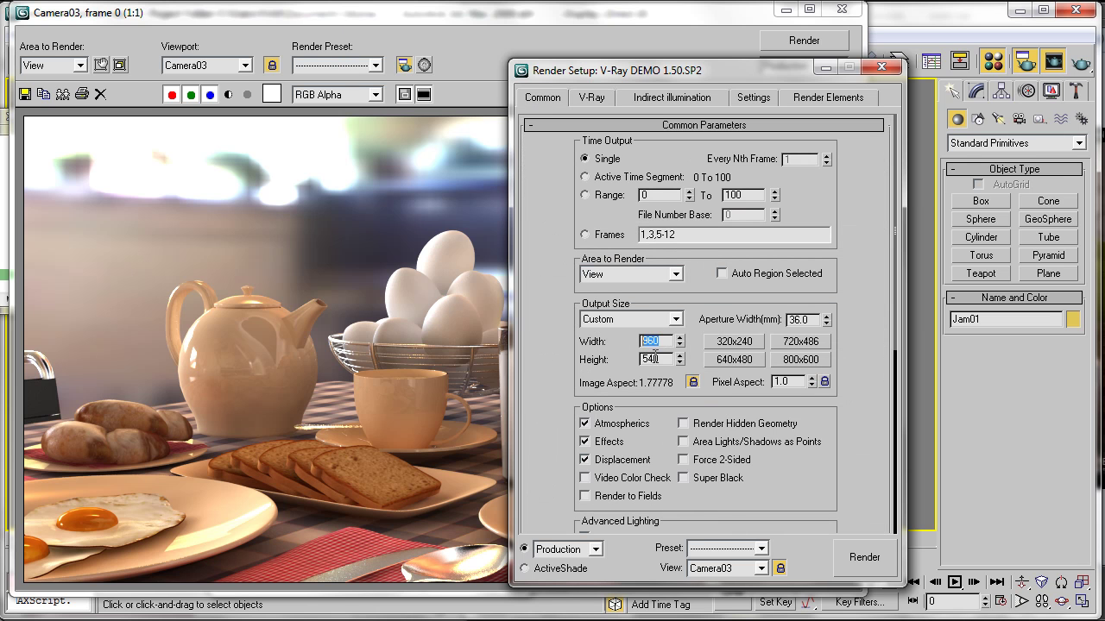
{"action": "left_click_drag", "start_coordinate": [672, 359], "coordinate": [602, 357]}
{"action": "left_click", "coordinate": [656, 99]}
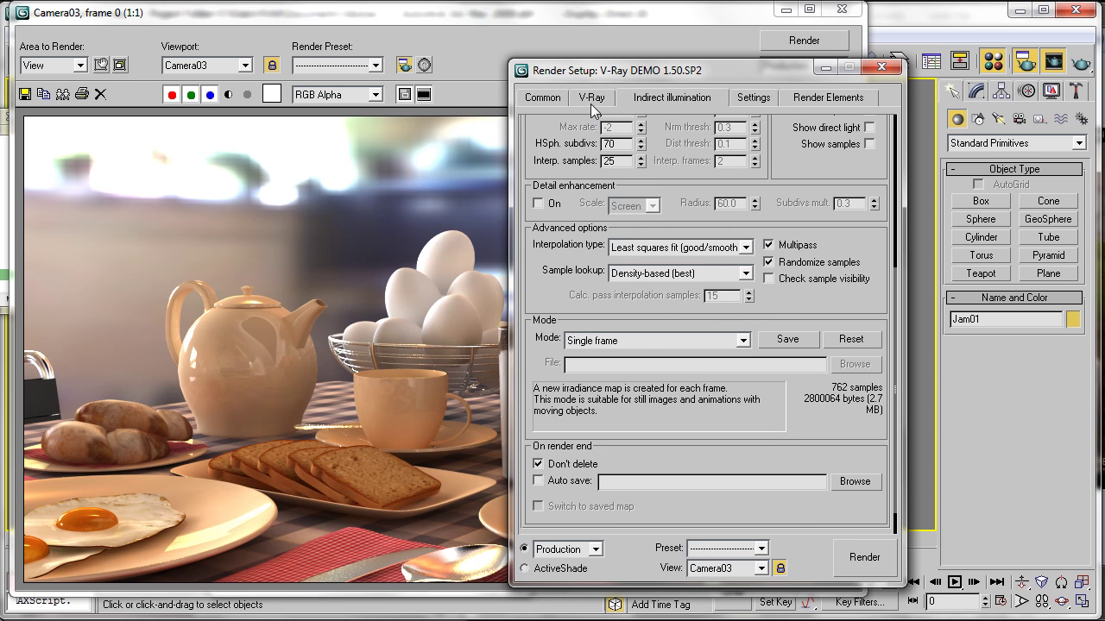
Copy the GI environment's VRayHDRI map from the render settings into the third sample slot of the Material Editor.
{"action": "left_click", "coordinate": [992, 61]}
{"action": "left_click_drag", "start_coordinate": [406, 108], "coordinate": [671, 89]}
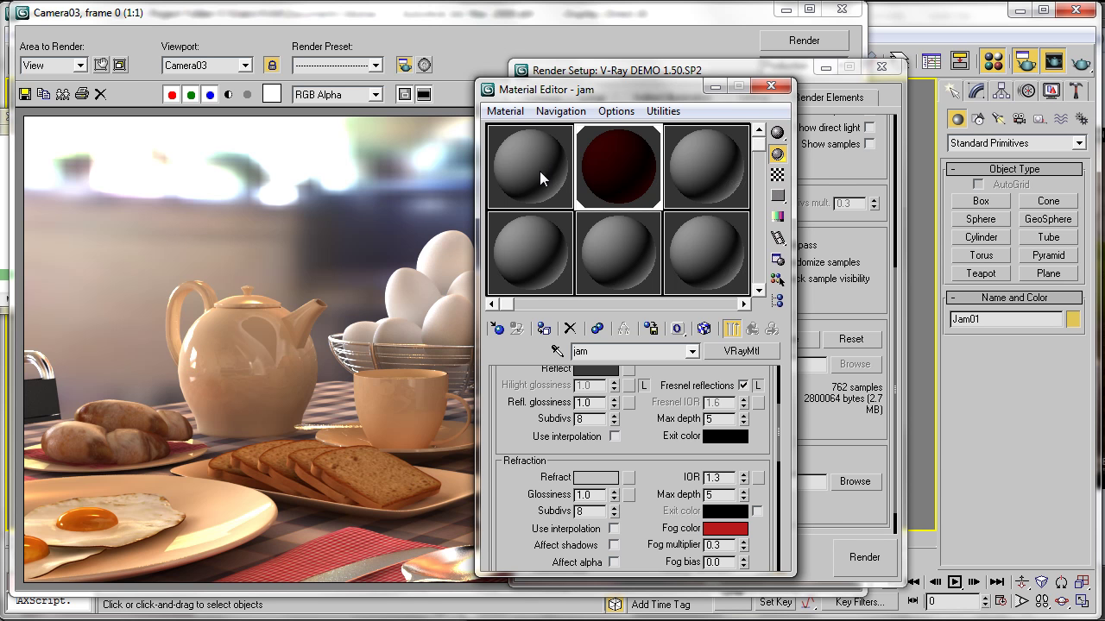
{"action": "left_click_drag", "start_coordinate": [775, 71], "coordinate": [1028, 82]}
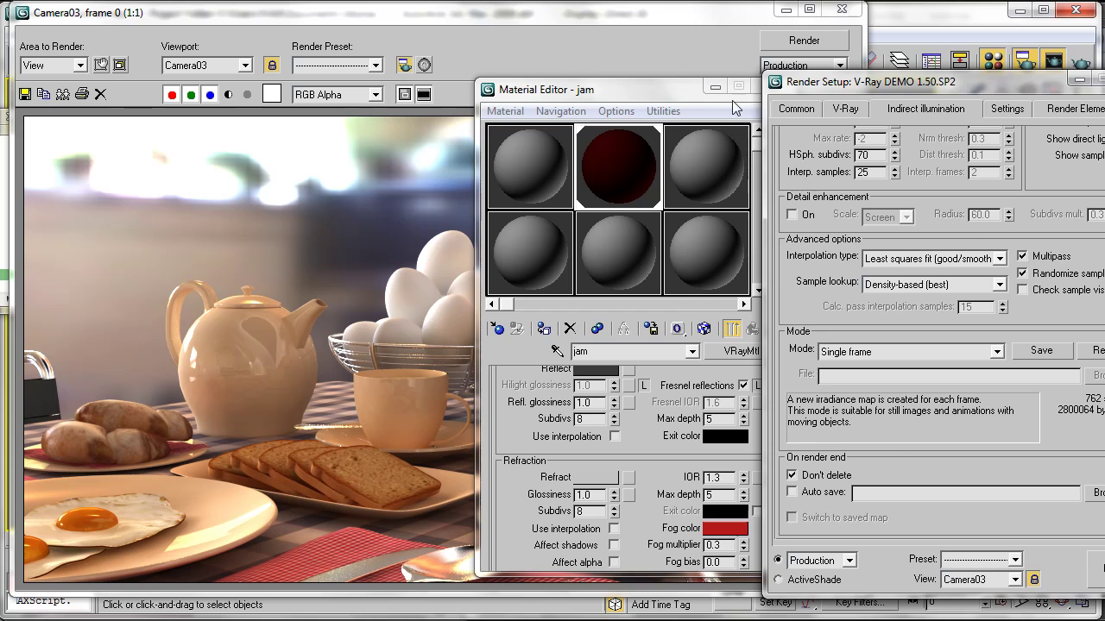
{"action": "left_click", "coordinate": [644, 94]}
{"action": "left_click", "coordinate": [681, 149]}
{"action": "left_click", "coordinate": [845, 109]}
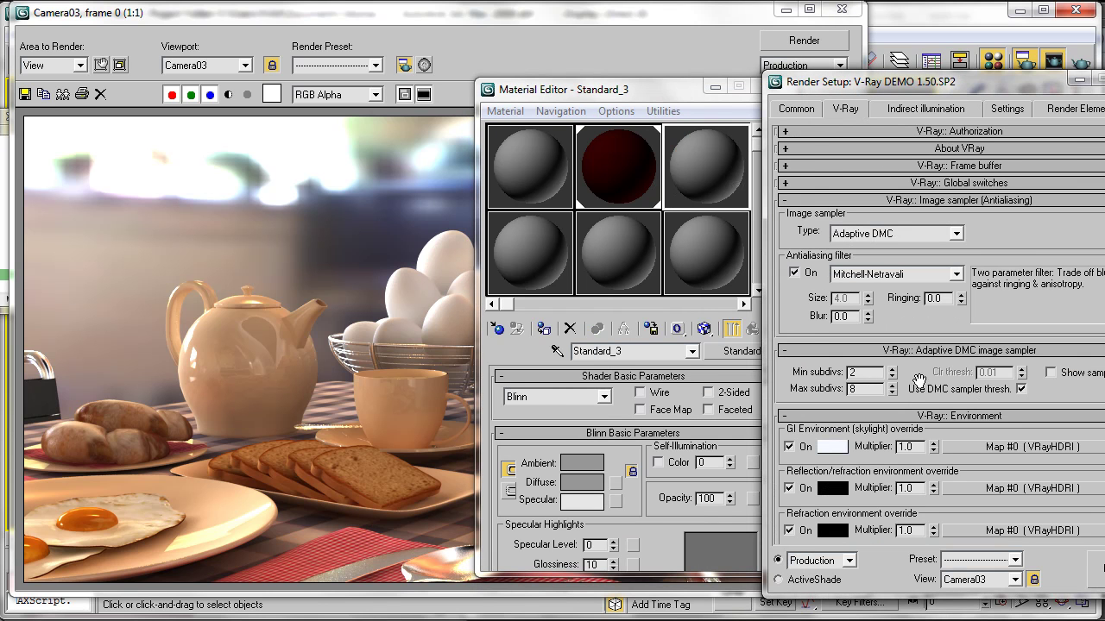
{"action": "left_click_drag", "start_coordinate": [653, 92], "coordinate": [406, 98]}
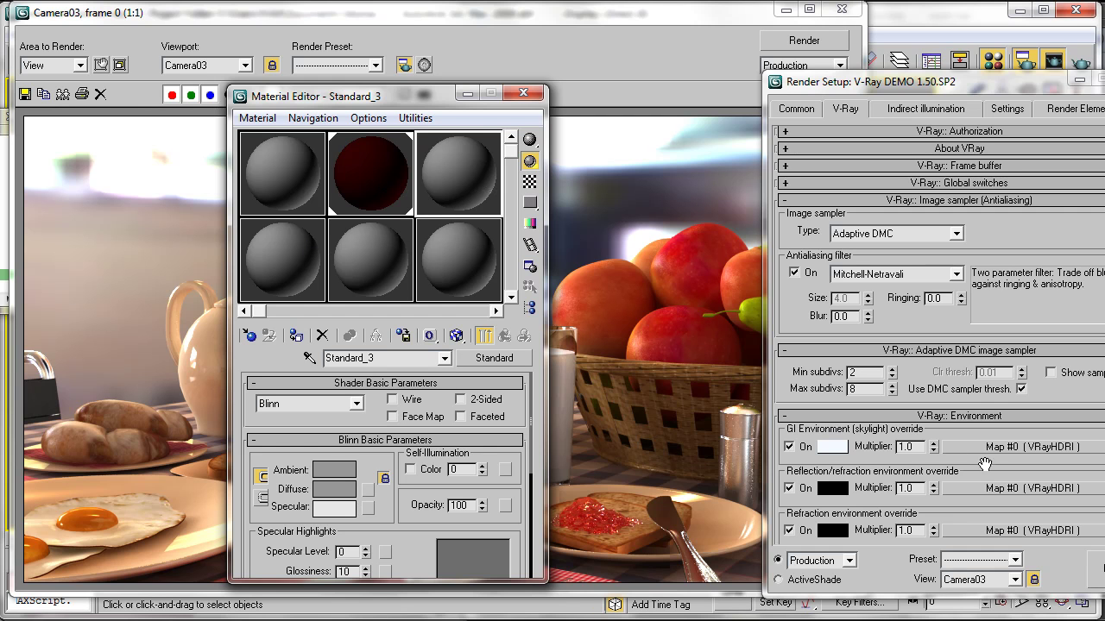
{"action": "left_click_drag", "start_coordinate": [991, 451], "coordinate": [454, 170]}
{"action": "left_click", "coordinate": [372, 390]}
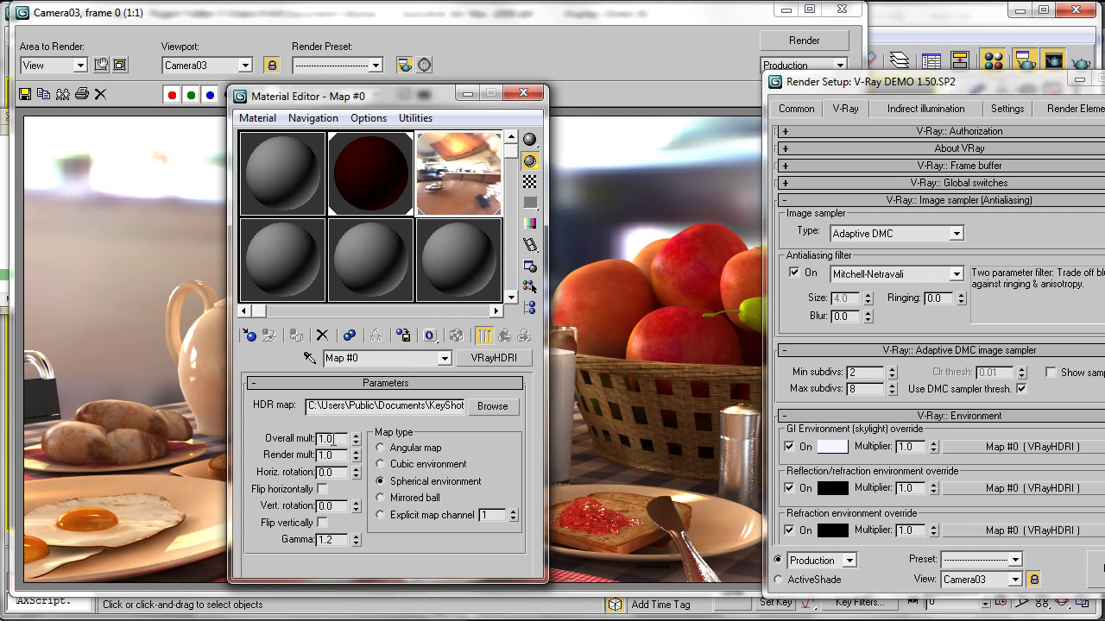
Check the HDRI map's overall multiplier, minimize the Material Editor, and render the full Camera03 view.
{"action": "left_click_drag", "start_coordinate": [339, 438], "coordinate": [309, 437]}
{"action": "left_click_drag", "start_coordinate": [388, 98], "coordinate": [467, 100]}
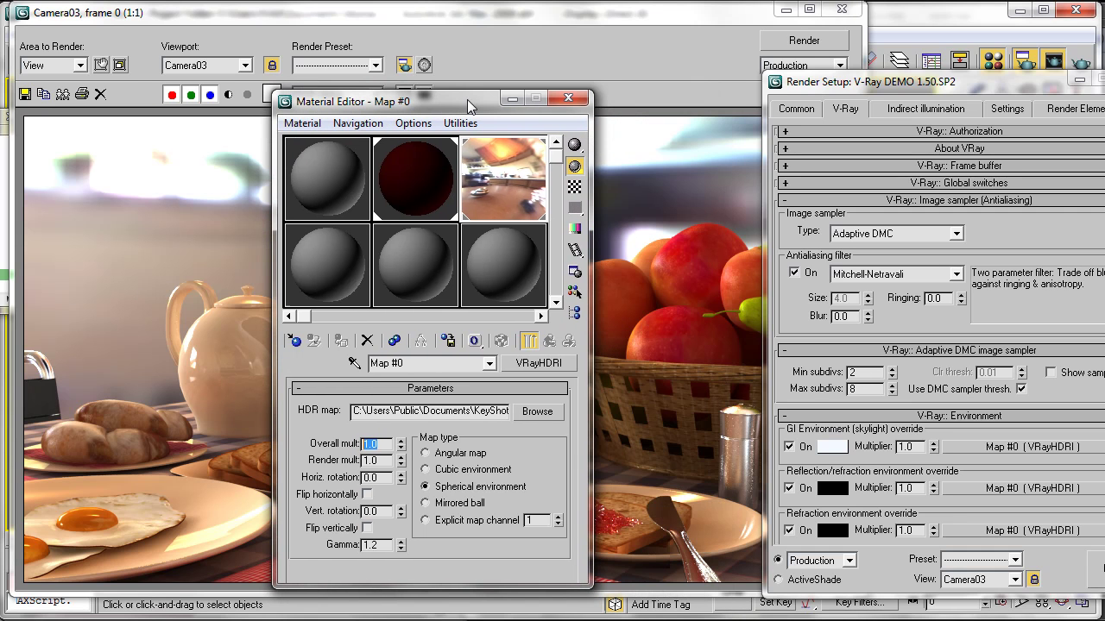
{"action": "left_click", "coordinate": [511, 99]}
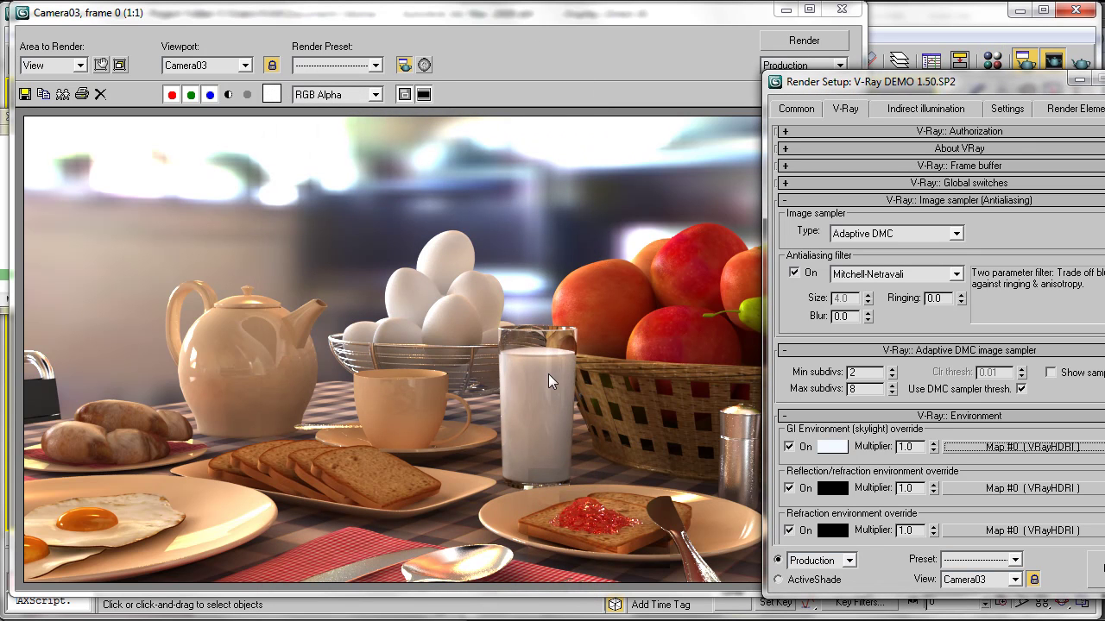
{"action": "left_click", "coordinate": [799, 41]}
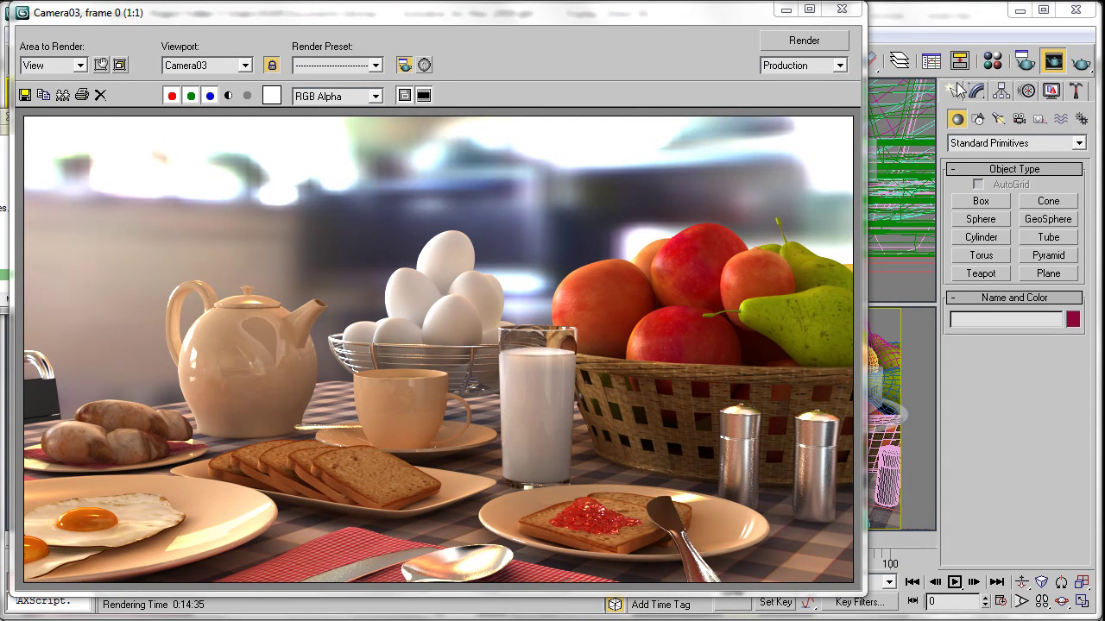
Pick the chrome material from the shaker in the camera viewport into the first sample slot and set its reflection subdivisions to 30.
{"action": "left_click_drag", "start_coordinate": [695, 11], "coordinate": [479, 12]}
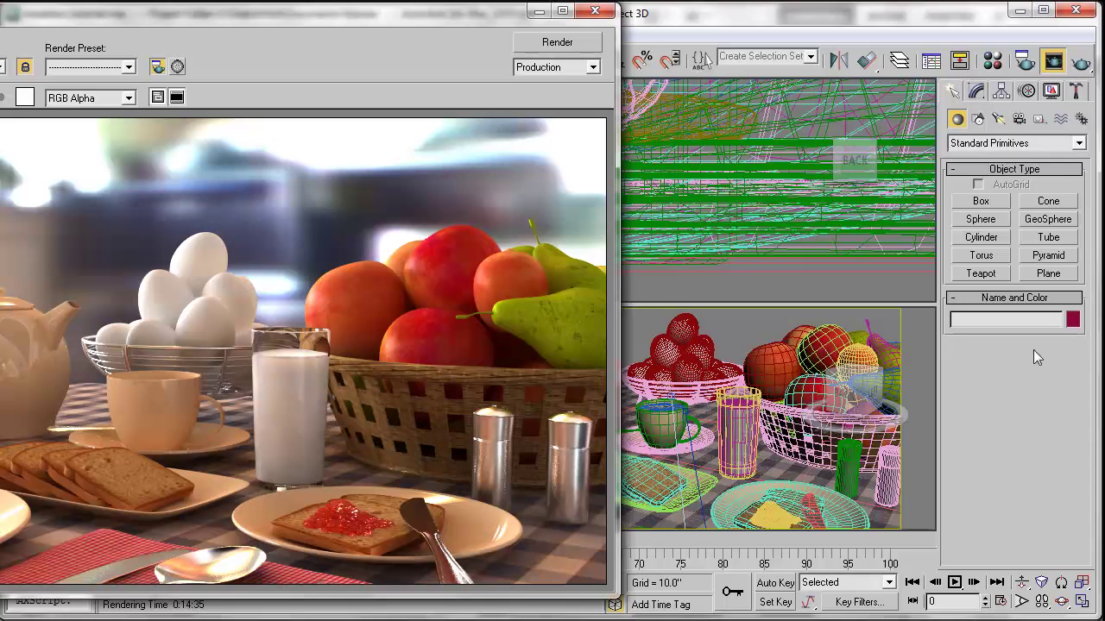
{"action": "left_click", "coordinate": [992, 59]}
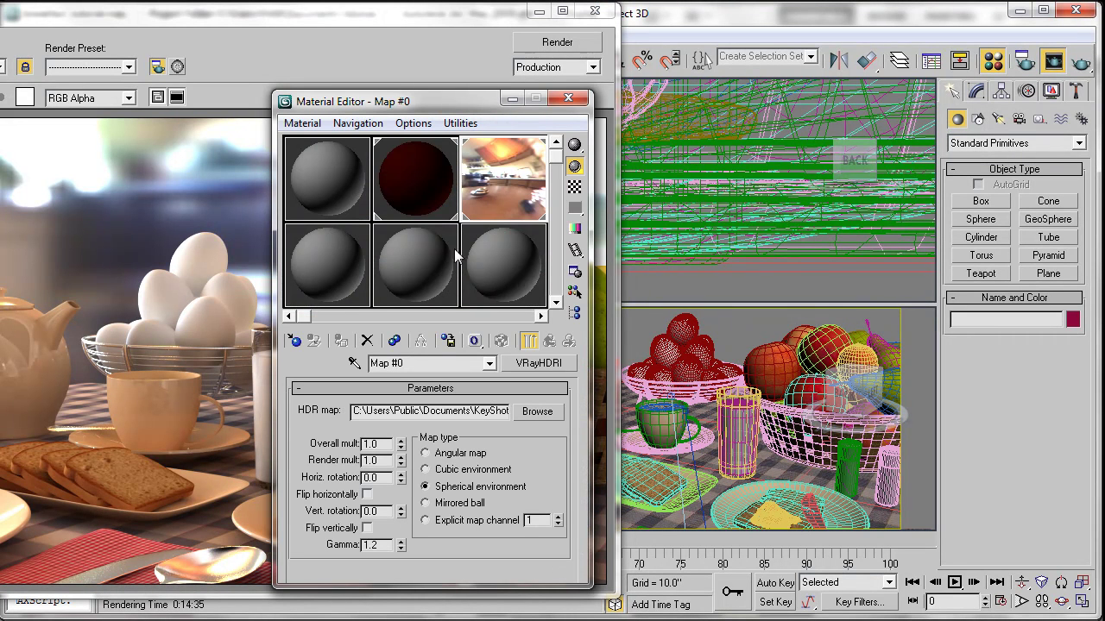
{"action": "left_click", "coordinate": [300, 177]}
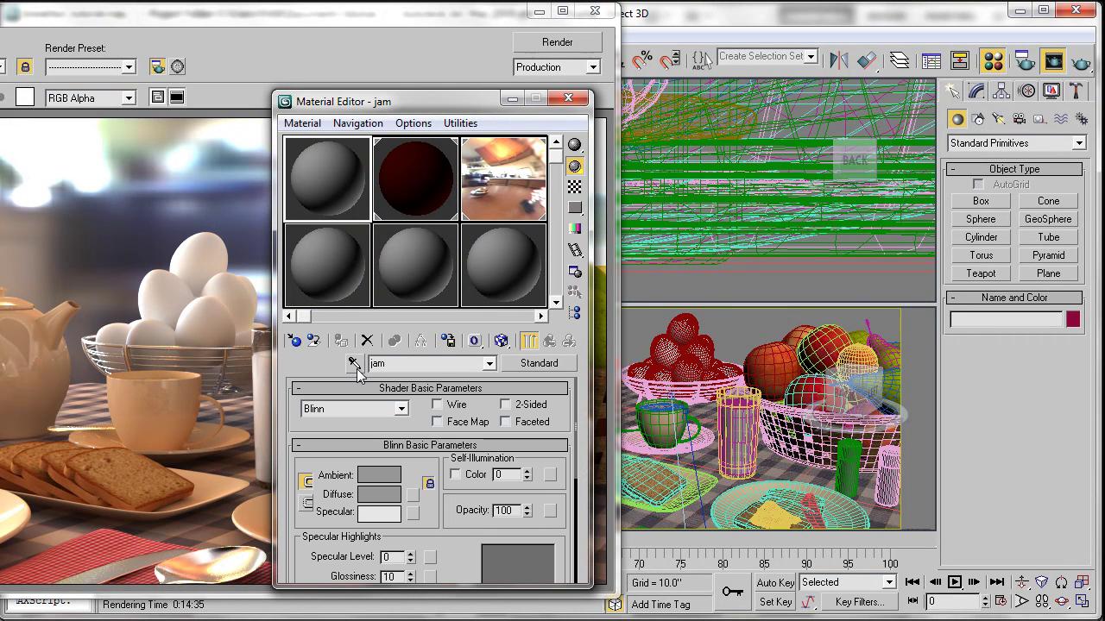
{"action": "left_click", "coordinate": [831, 445]}
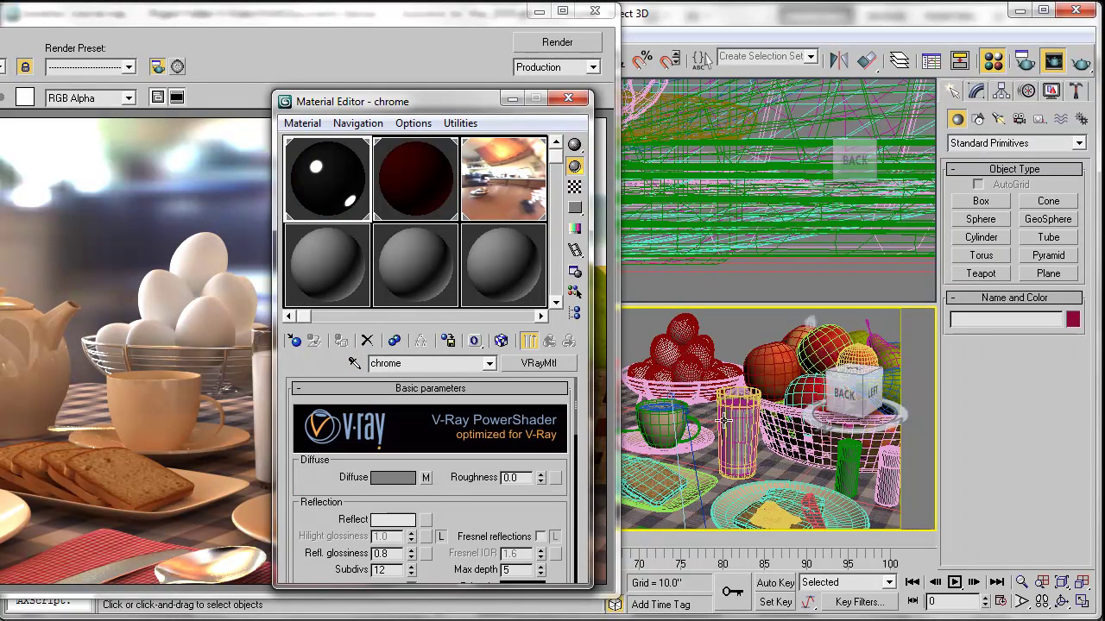
{"action": "left_click_drag", "start_coordinate": [465, 95], "coordinate": [593, 46]}
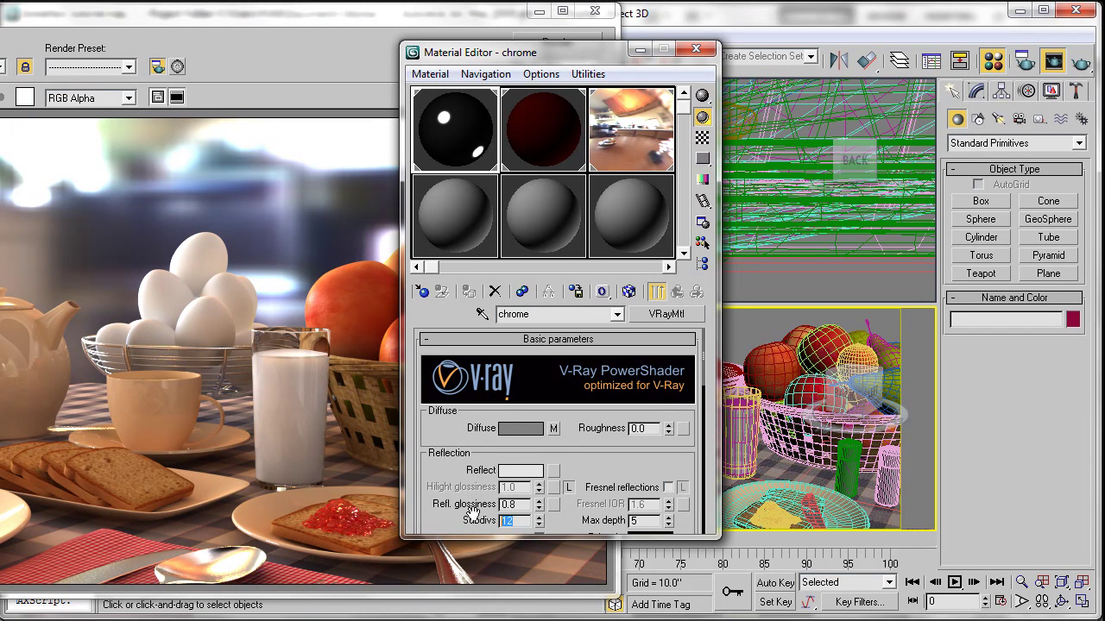
{"action": "type", "text": "30"}
{"action": "key", "text": "Return"}
Frame a render region around the right-hand shaker and re-render it.
{"action": "left_click_drag", "start_coordinate": [201, 15], "coordinate": [486, 18]}
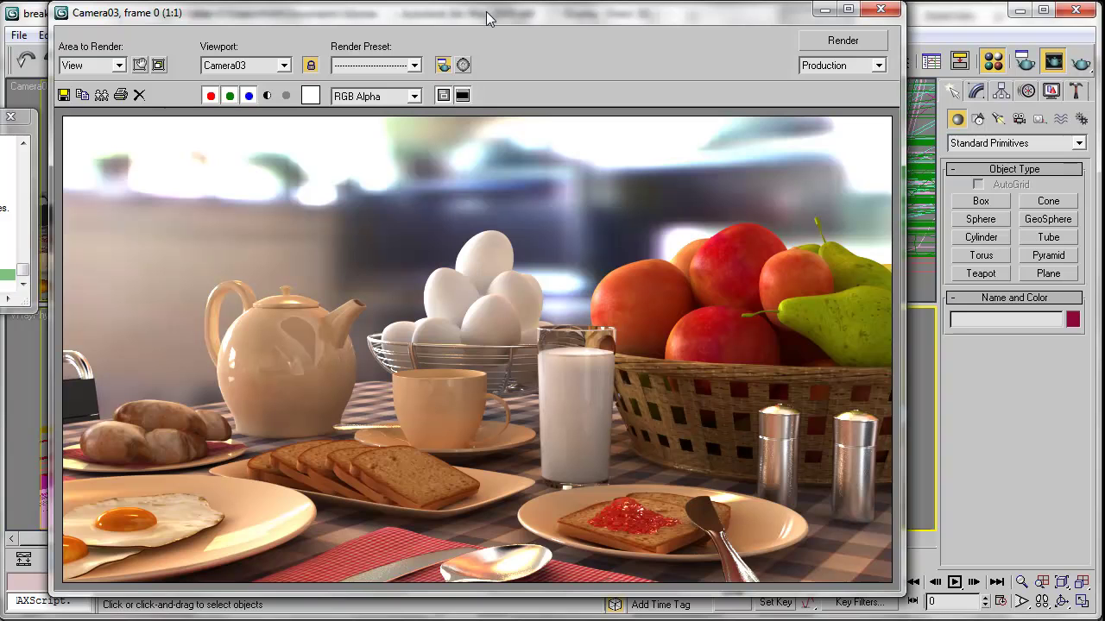
{"action": "left_click", "coordinate": [140, 65]}
{"action": "left_click_drag", "start_coordinate": [402, 356], "coordinate": [853, 431]}
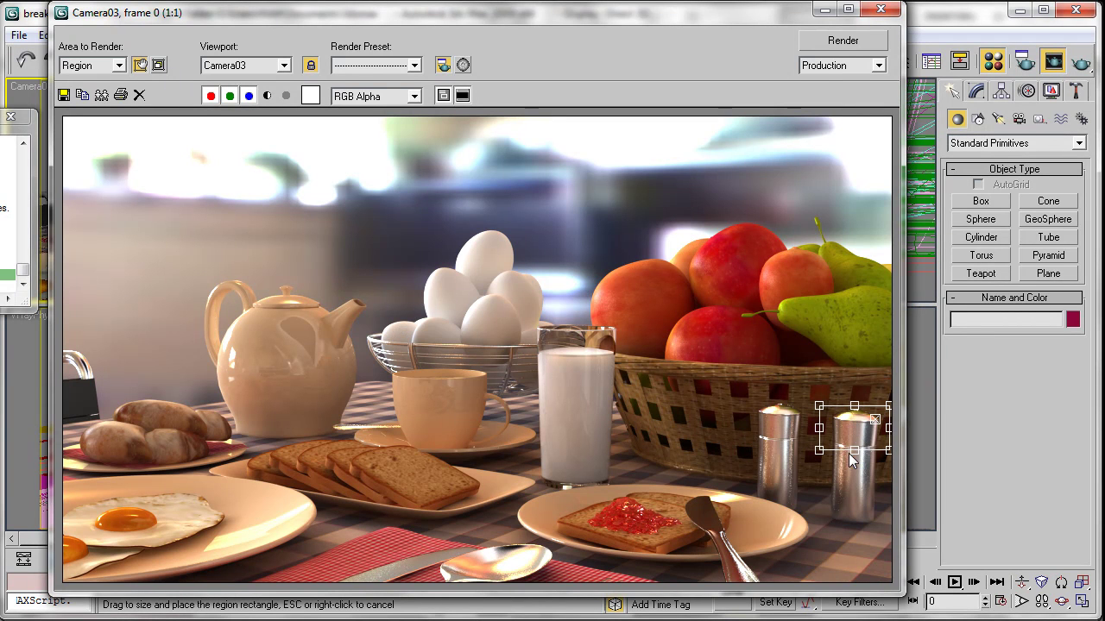
{"action": "left_click_drag", "start_coordinate": [854, 452], "coordinate": [854, 531]}
{"action": "left_click", "coordinate": [828, 41]}
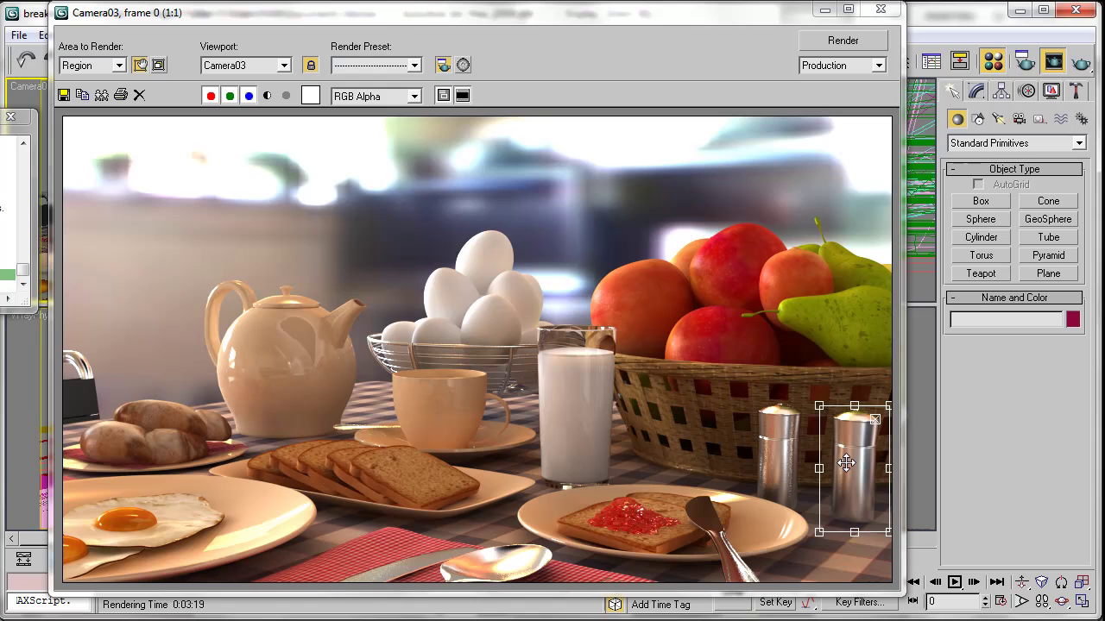
Move the render region onto the left-hand shaker, fit it around the object, and re-render it.
{"action": "left_click_drag", "start_coordinate": [850, 456], "coordinate": [781, 446]}
{"action": "left_click_drag", "start_coordinate": [819, 522], "coordinate": [810, 511]}
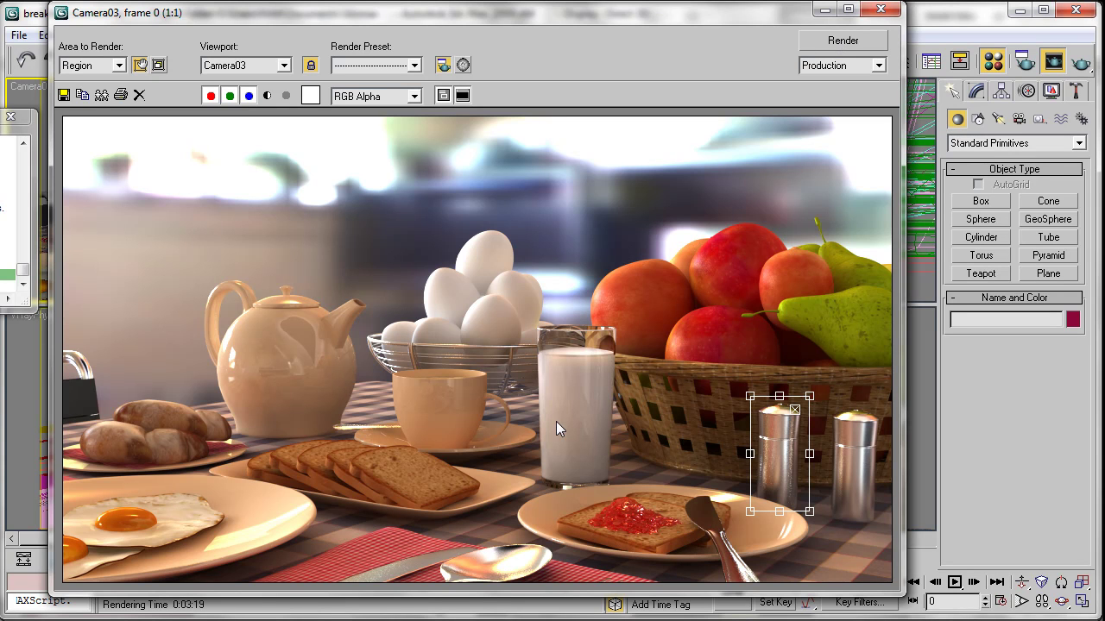
{"action": "left_click", "coordinate": [867, 41]}
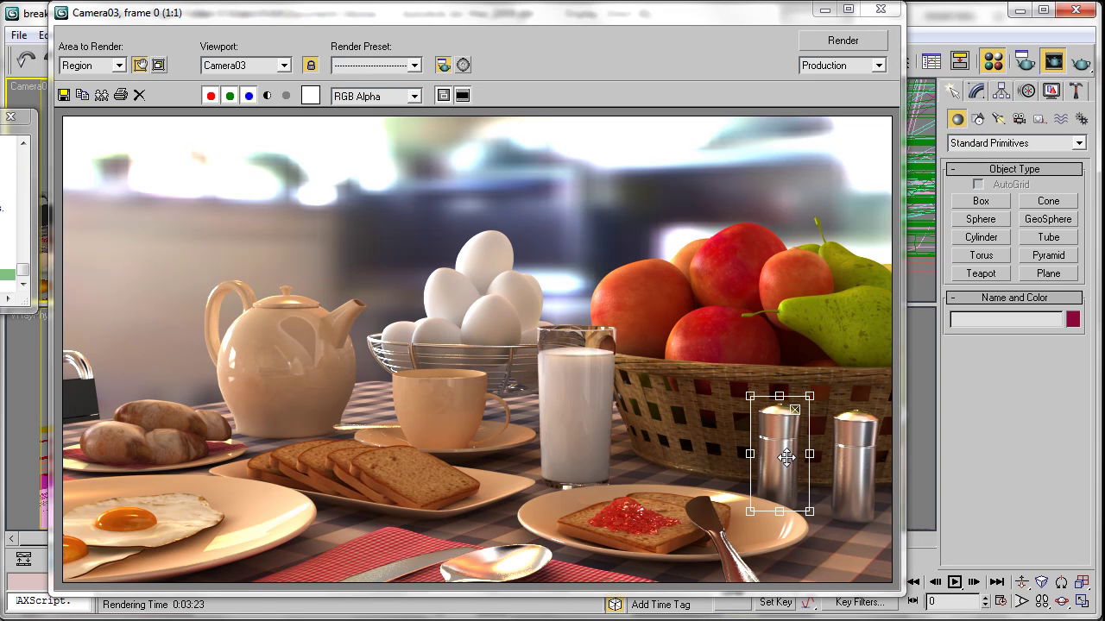
Move and resize the render region to cover the wire egg basket, and re-render it.
{"action": "left_click_drag", "start_coordinate": [779, 454], "coordinate": [391, 369]}
{"action": "left_click_drag", "start_coordinate": [390, 313], "coordinate": [391, 320]}
{"action": "left_click_drag", "start_coordinate": [391, 426], "coordinate": [391, 385]}
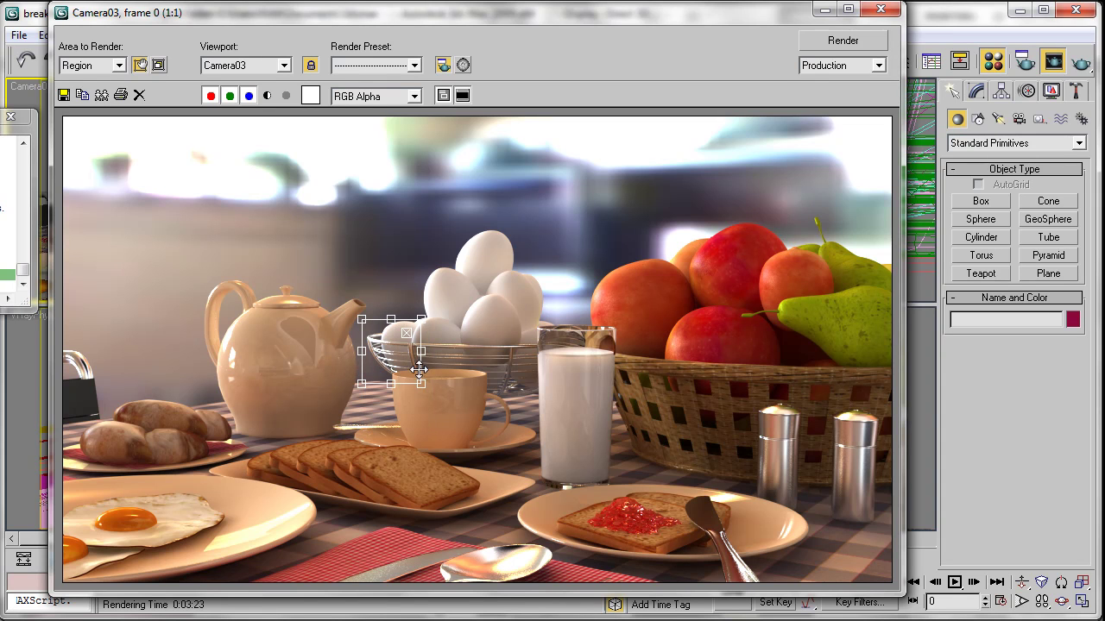
{"action": "left_click_drag", "start_coordinate": [423, 352], "coordinate": [550, 352]}
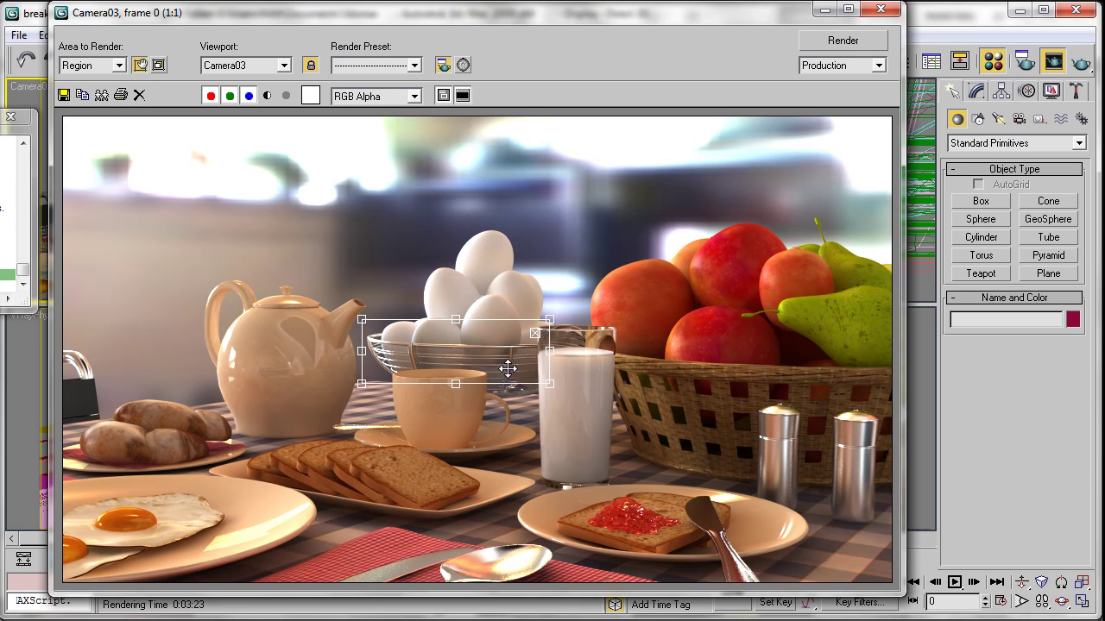
{"action": "left_click_drag", "start_coordinate": [459, 362], "coordinate": [458, 397]}
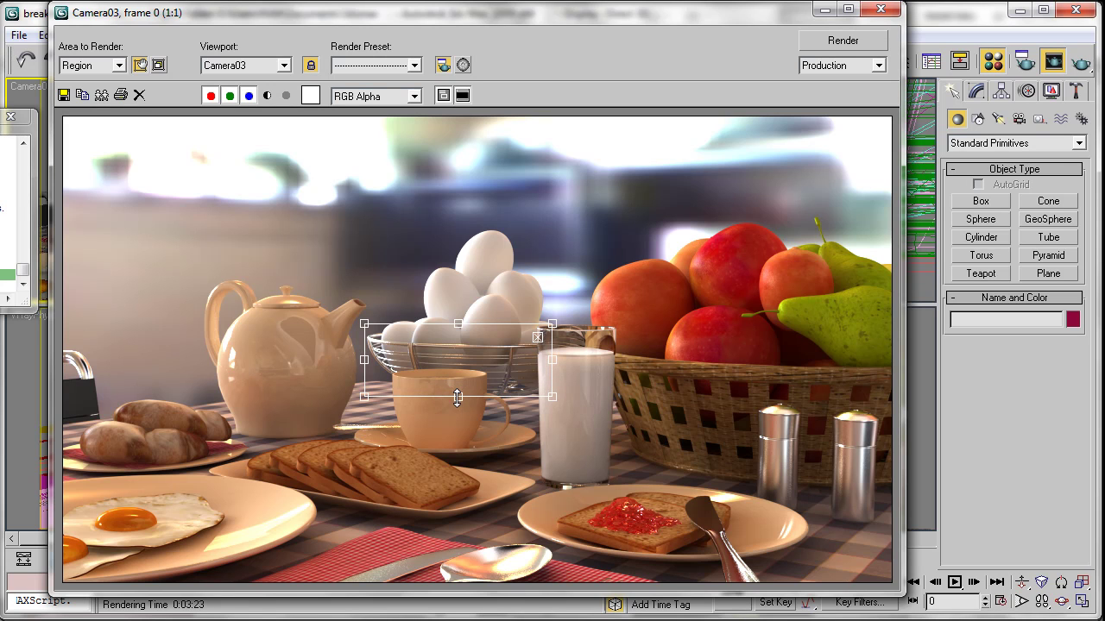
{"action": "left_click", "coordinate": [837, 41]}
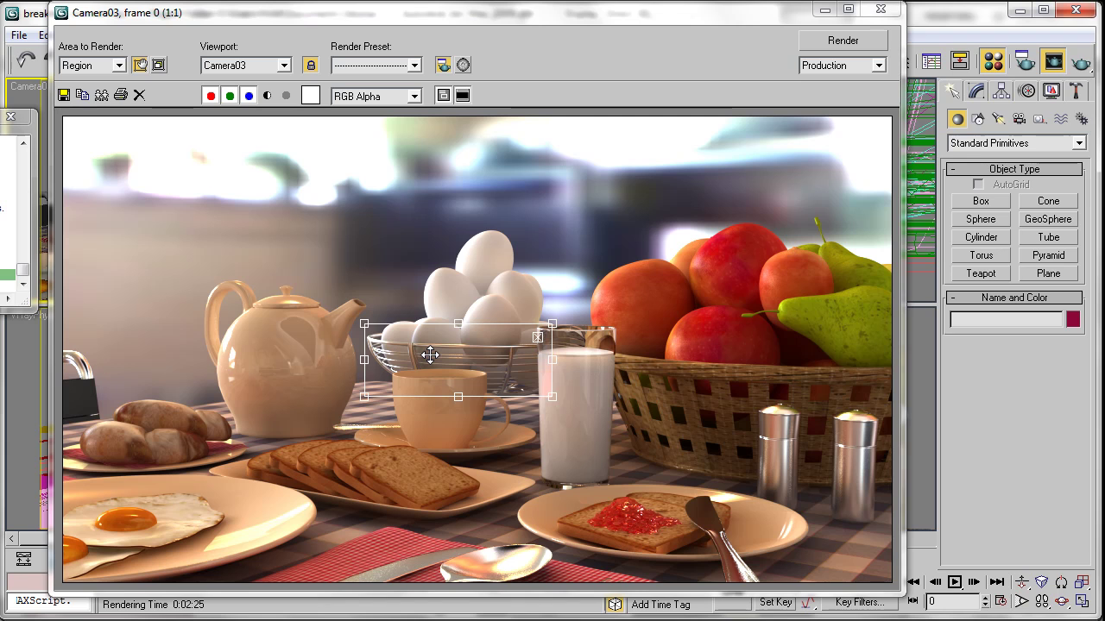
Move the render region onto the knife on the toast plate, fit it around the knife, and re-render it.
{"action": "left_click_drag", "start_coordinate": [427, 351], "coordinate": [736, 518]}
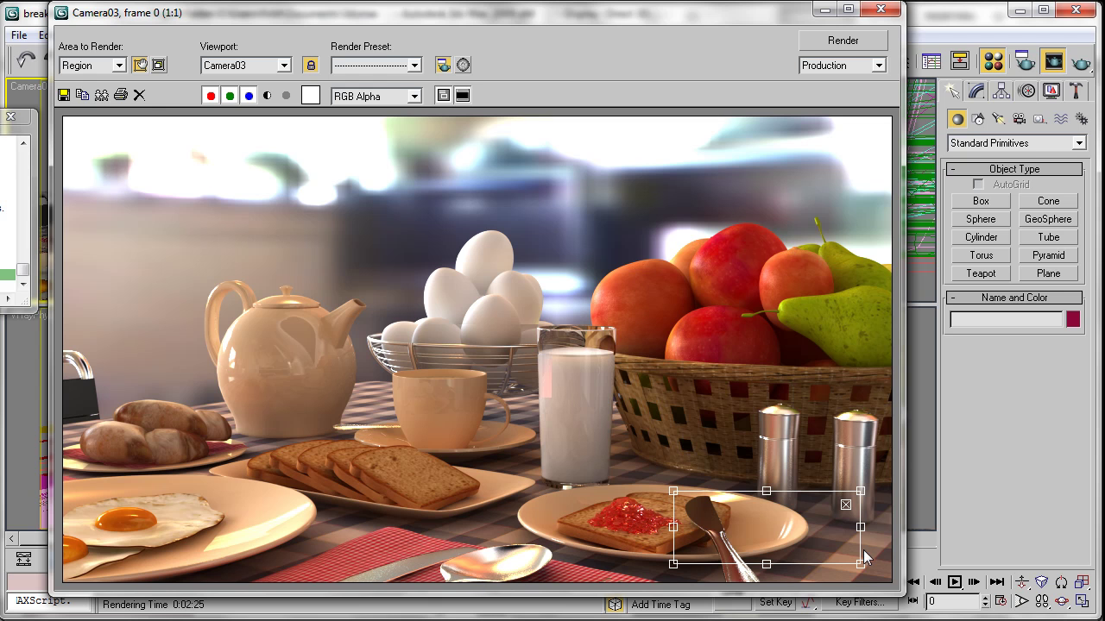
{"action": "left_click_drag", "start_coordinate": [860, 526], "coordinate": [761, 526]}
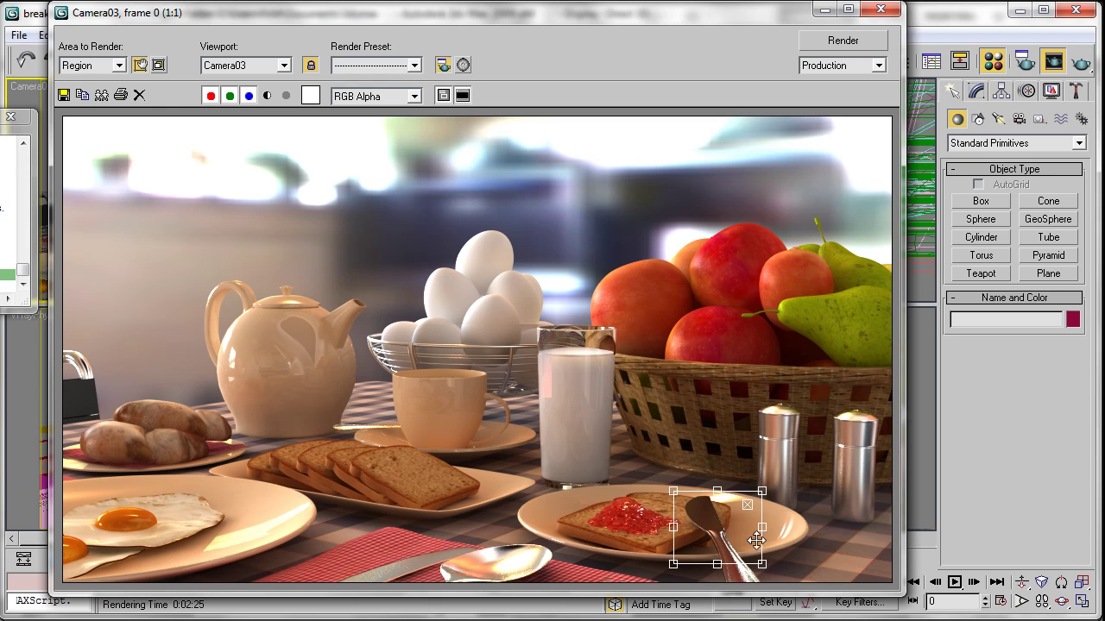
{"action": "mouse_move", "coordinate": [717, 564]}
{"action": "left_mouse_down"}
{"action": "mouse_move", "coordinate": [717, 578]}
{"action": "mouse_move", "coordinate": [732, 569]}
{"action": "left_mouse_up"}
{"action": "left_click", "coordinate": [842, 41]}
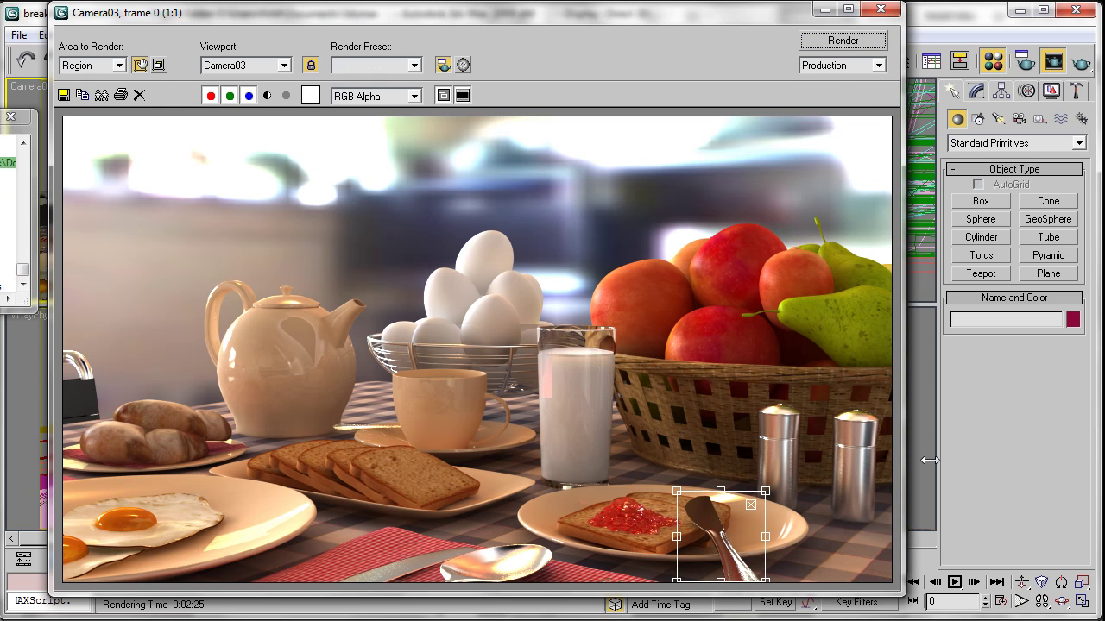
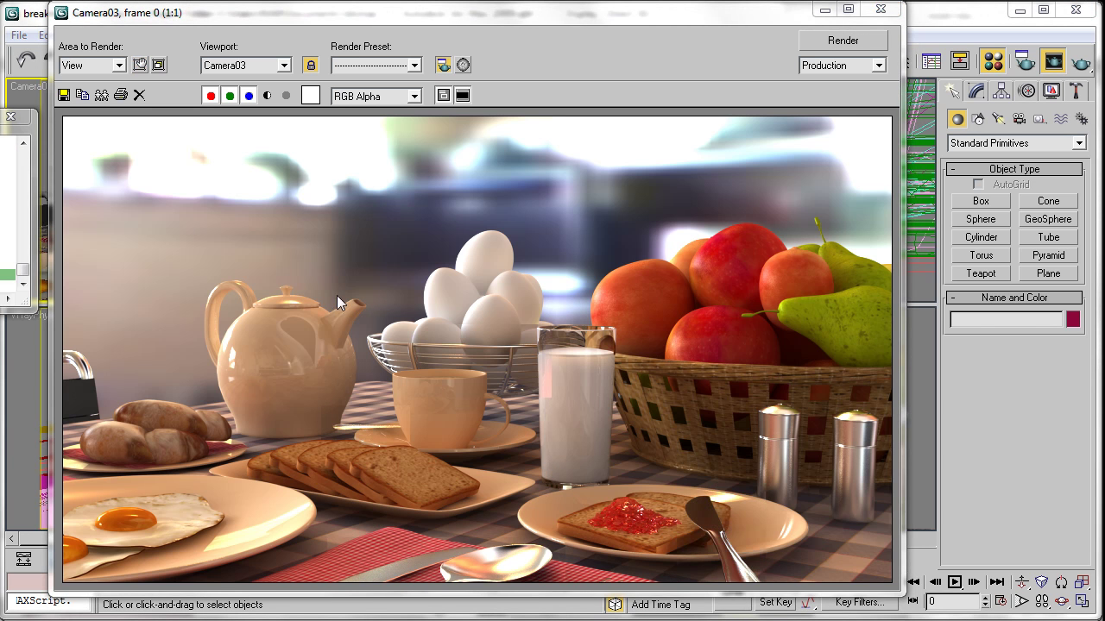
Start saving the rendered image in the Breakfast folder and set the file type to PNG Image File.
{"action": "left_click", "coordinate": [64, 95]}
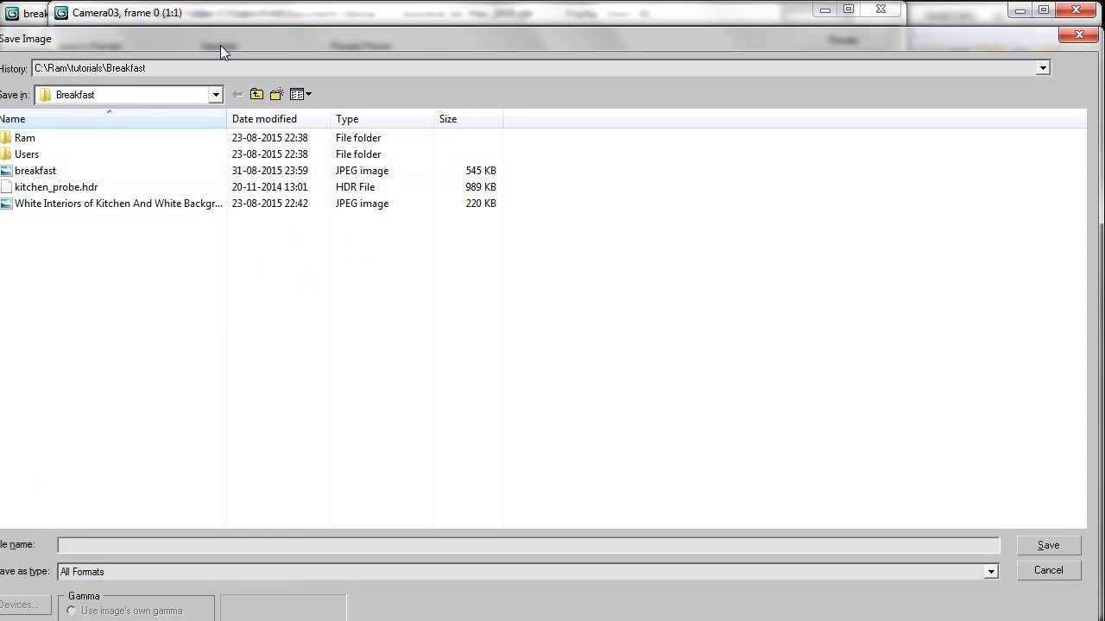
{"action": "left_click_drag", "start_coordinate": [220, 45], "coordinate": [296, 22]}
{"action": "left_click", "coordinate": [215, 549]}
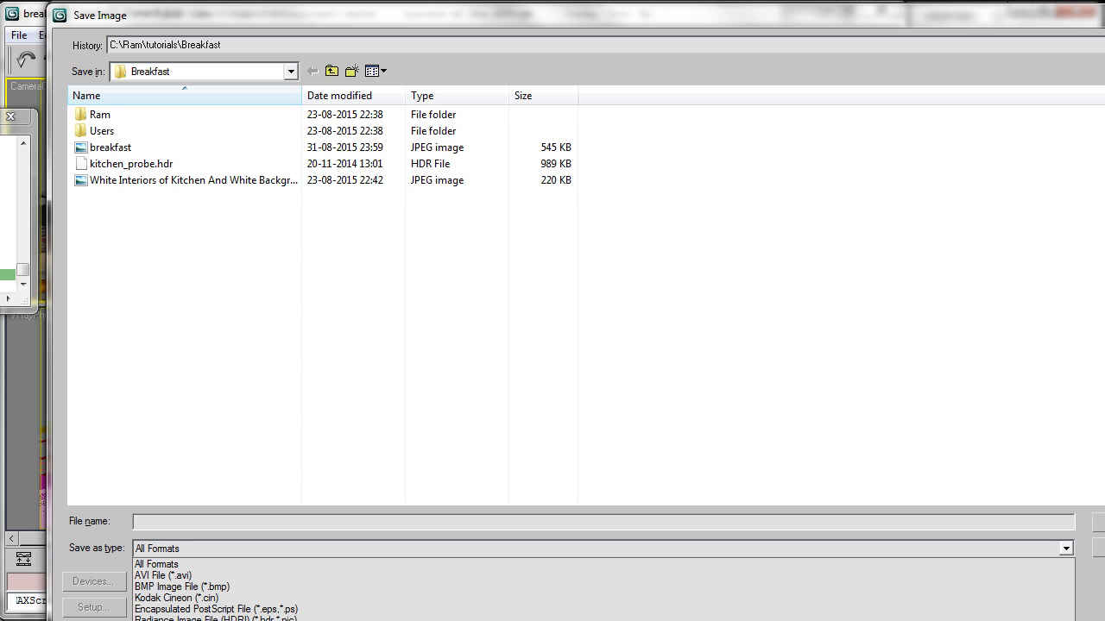
{"action": "key", "text": "p"}
{"action": "key", "text": "Return"}
{"action": "left_click_drag", "start_coordinate": [180, 19], "coordinate": [501, 181]}
{"action": "left_click_drag", "start_coordinate": [448, 157], "coordinate": [268, 23]}
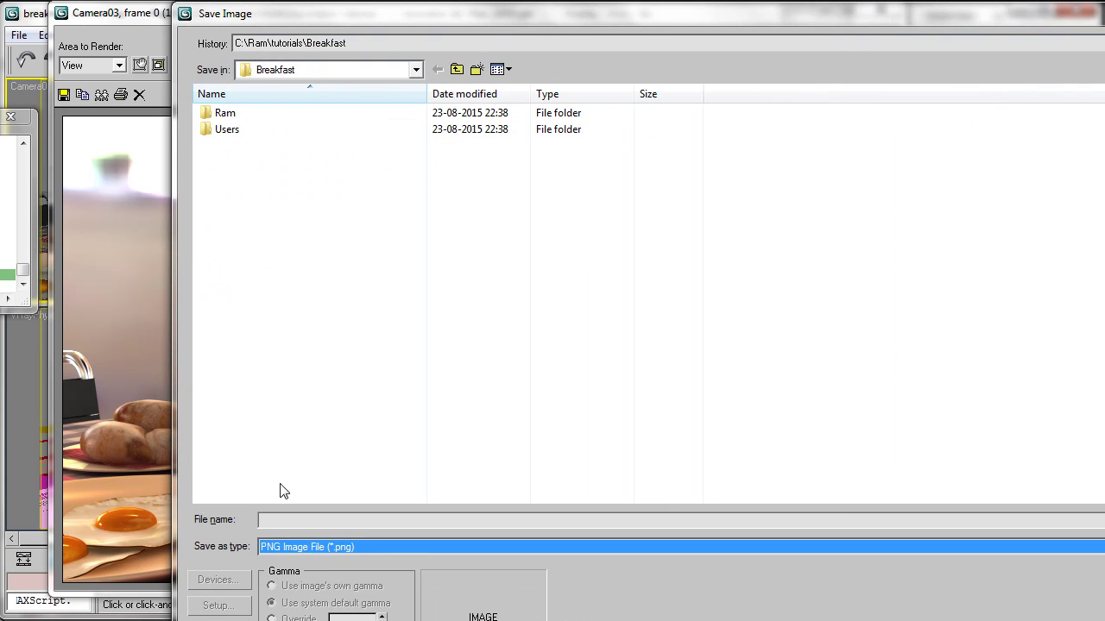
Name the image breakfast_scene and save it as an RGB 48 bit PNG with alpha channel.
{"action": "left_click", "coordinate": [269, 521]}
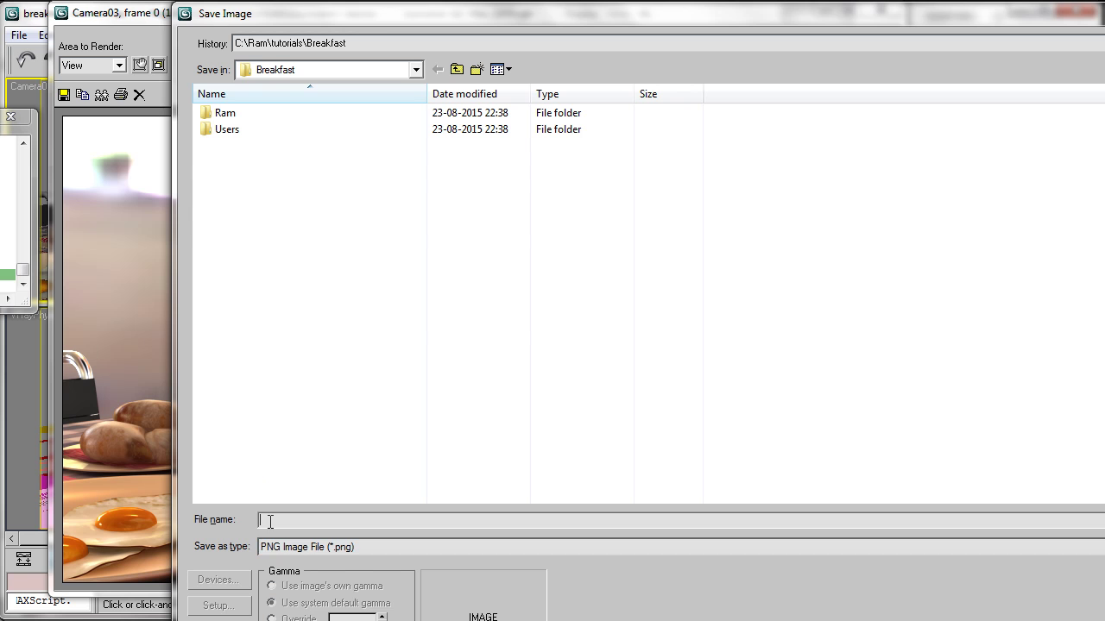
{"action": "type", "text": "br"}
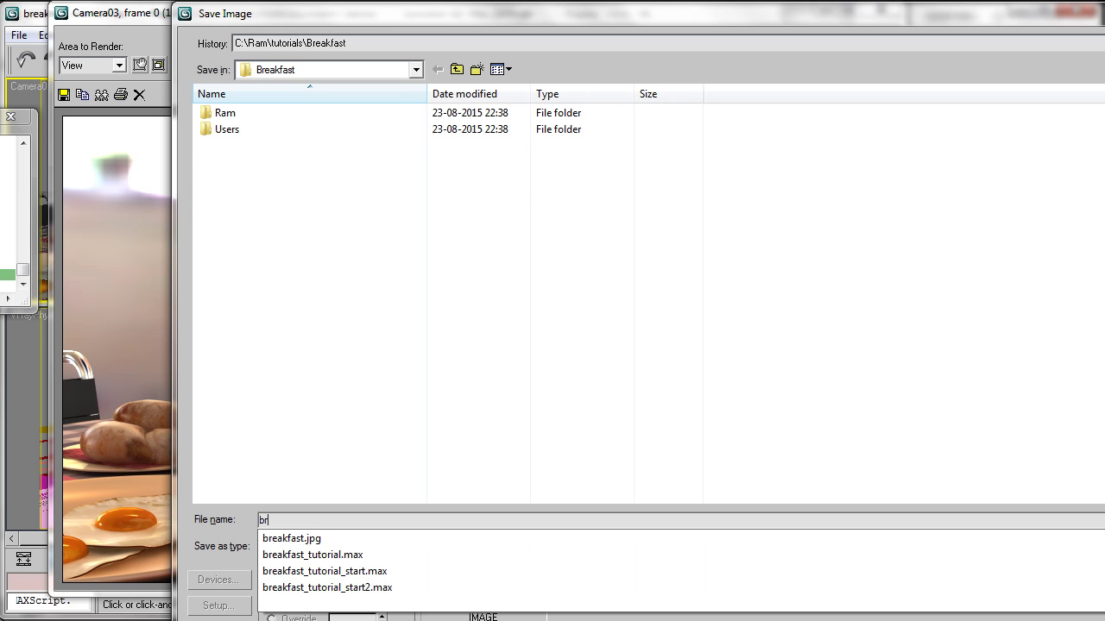
{"action": "type", "text": "eakfast_scene"}
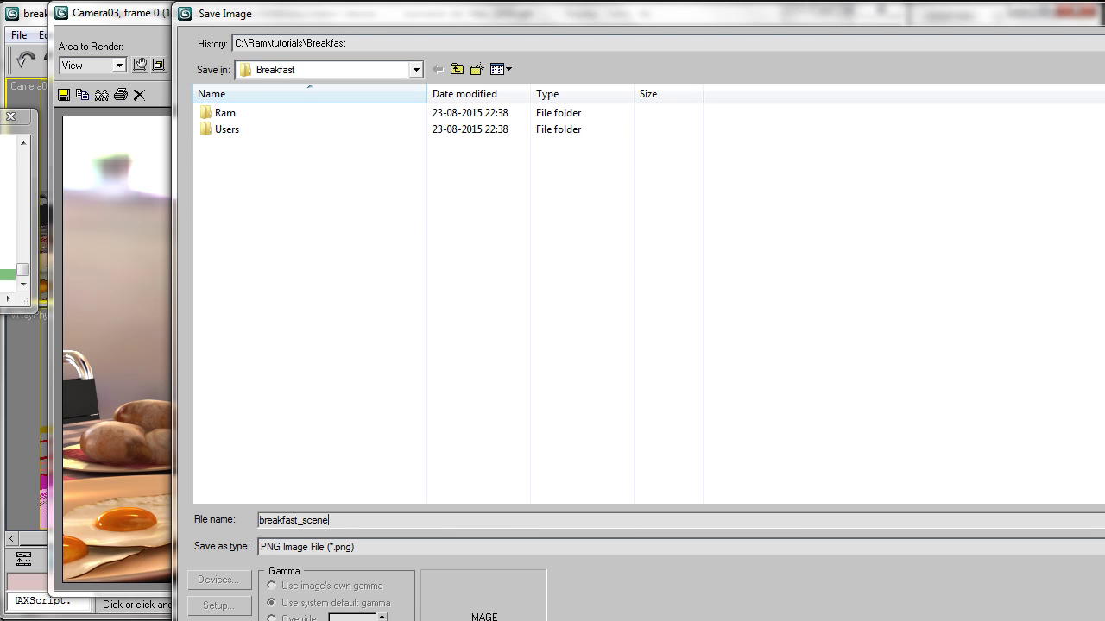
{"action": "key", "text": "Return"}
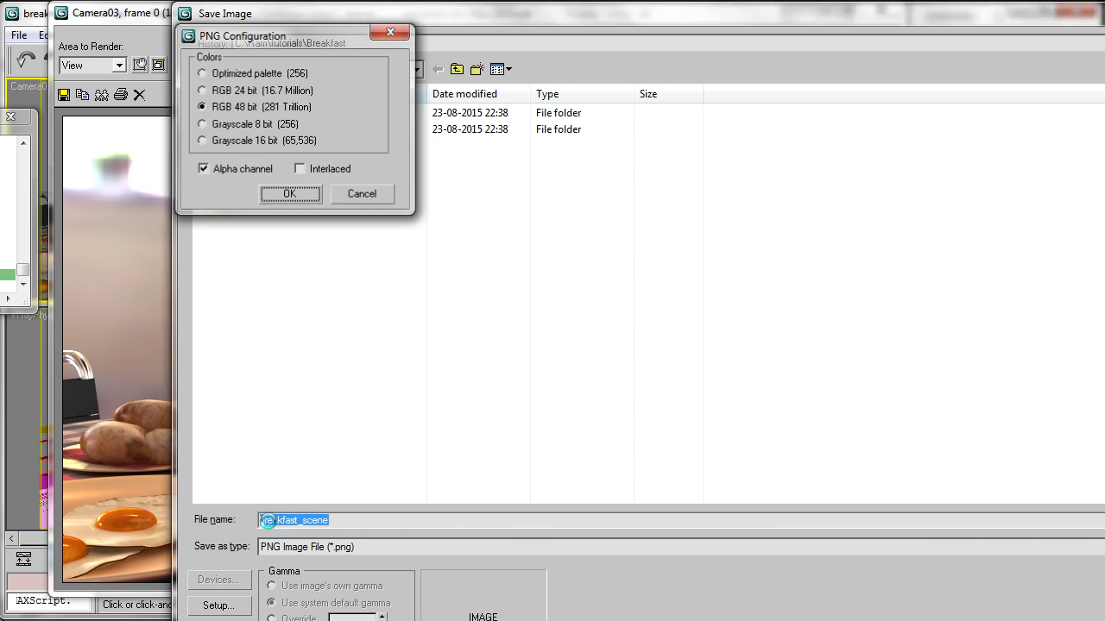
{"action": "key", "text": "Return"}
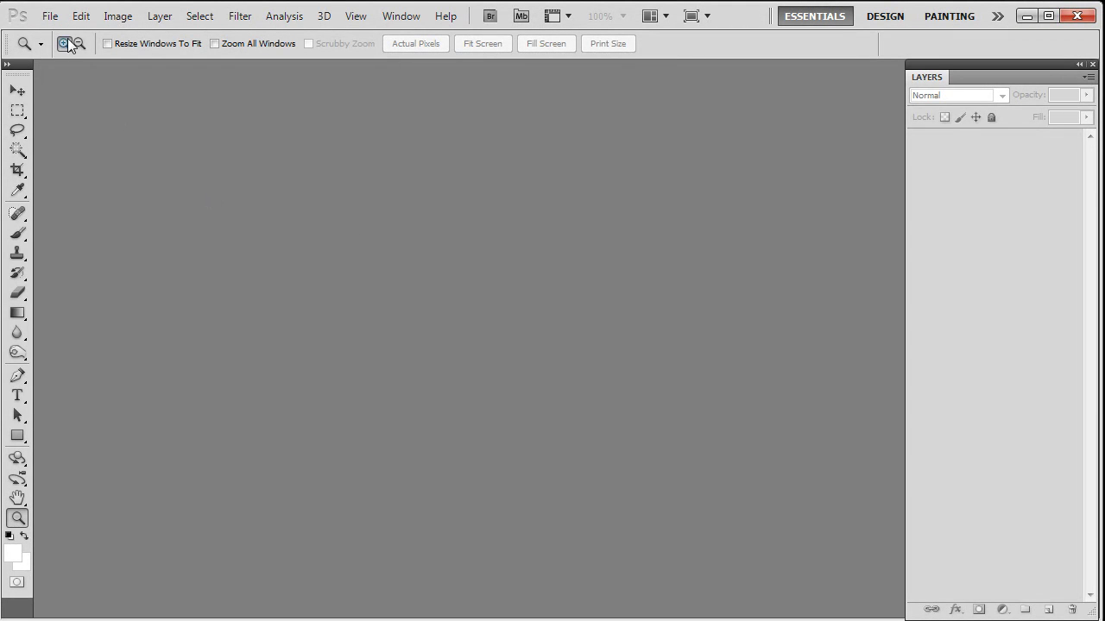
Switch to Photoshop and open the saved breakfast_scene PNG from the Breakfast folder.
{"action": "double_click", "coordinate": [220, 213]}
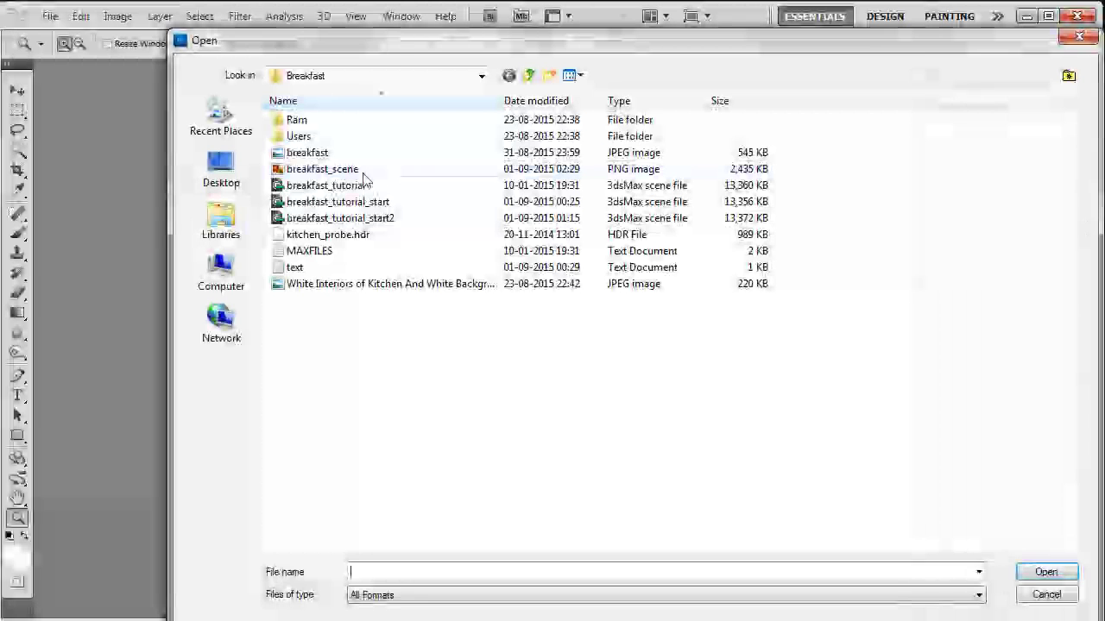
{"action": "left_click", "coordinate": [328, 173]}
{"action": "double_click", "coordinate": [328, 170]}
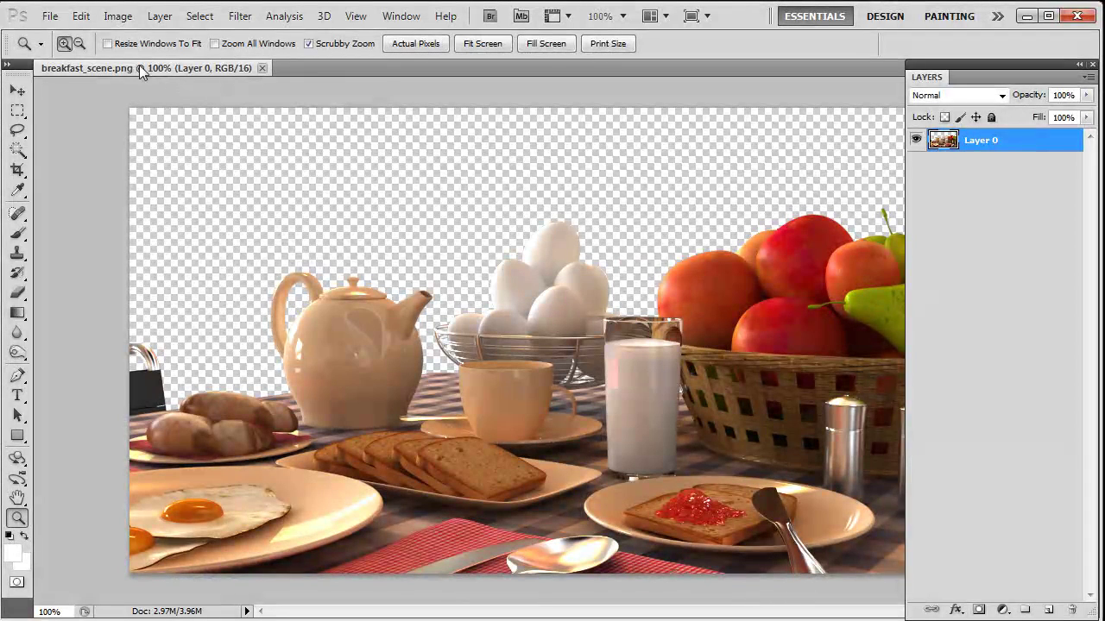
Add a new layer beneath the breakfast render layer and fill it with the default black foreground colour.
{"action": "left_click", "coordinate": [1049, 609]}
{"action": "left_click_drag", "start_coordinate": [961, 140], "coordinate": [962, 200]}
{"action": "key", "text": "ctrl+v"}
{"action": "key", "text": "alt+BackSpace"}
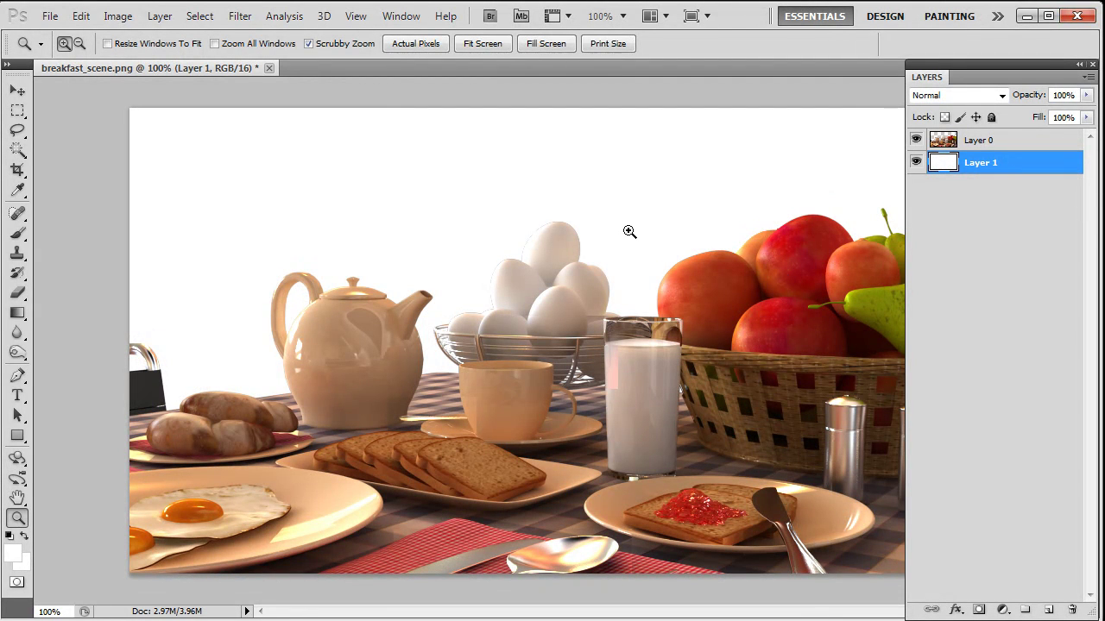
{"action": "key", "text": "d"}
{"action": "key", "text": "alt+BackSpace"}
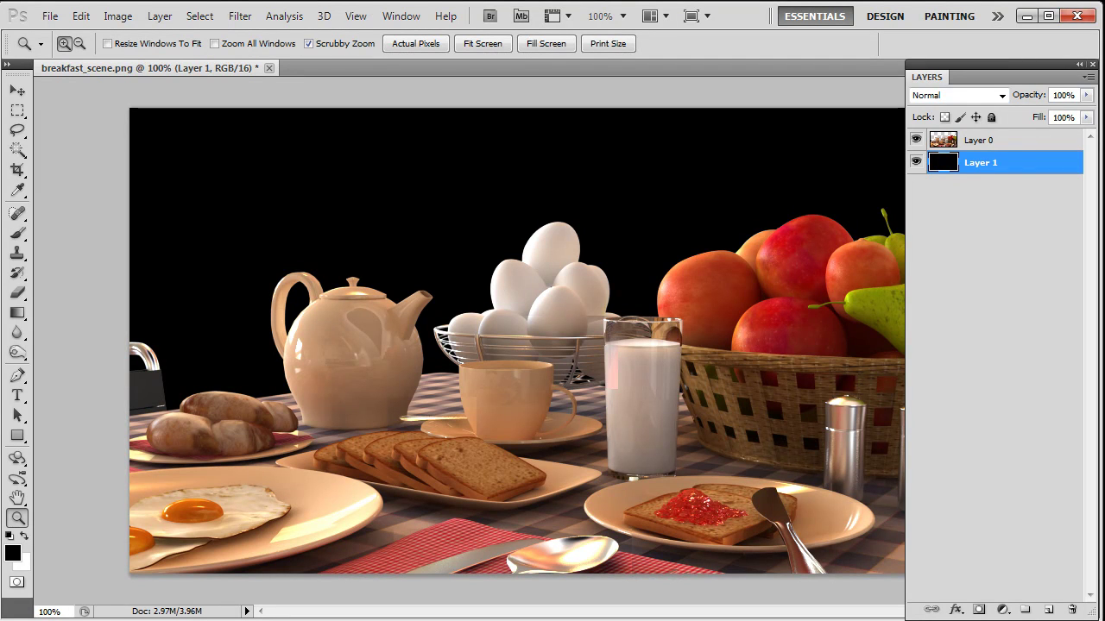
Float the breakfast_scene document and open the White Interiors of Kitchen And White Background photo in its own floating window.
{"action": "left_click_drag", "start_coordinate": [147, 71], "coordinate": [169, 120]}
{"action": "double_click", "coordinate": [353, 75]}
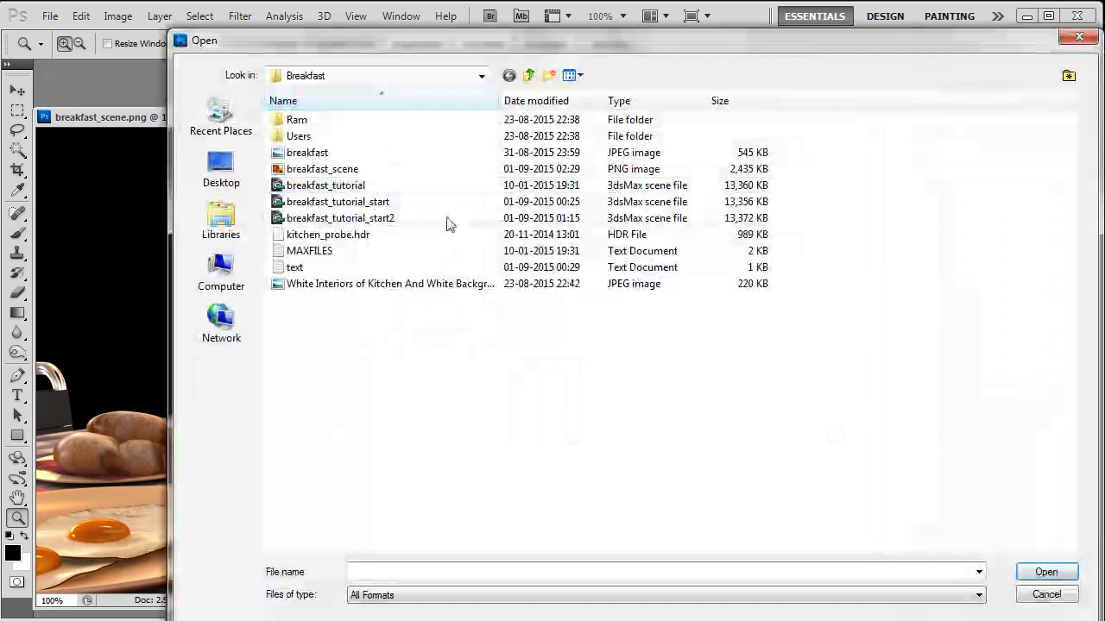
{"action": "left_click", "coordinate": [577, 77]}
{"action": "left_click", "coordinate": [589, 113]}
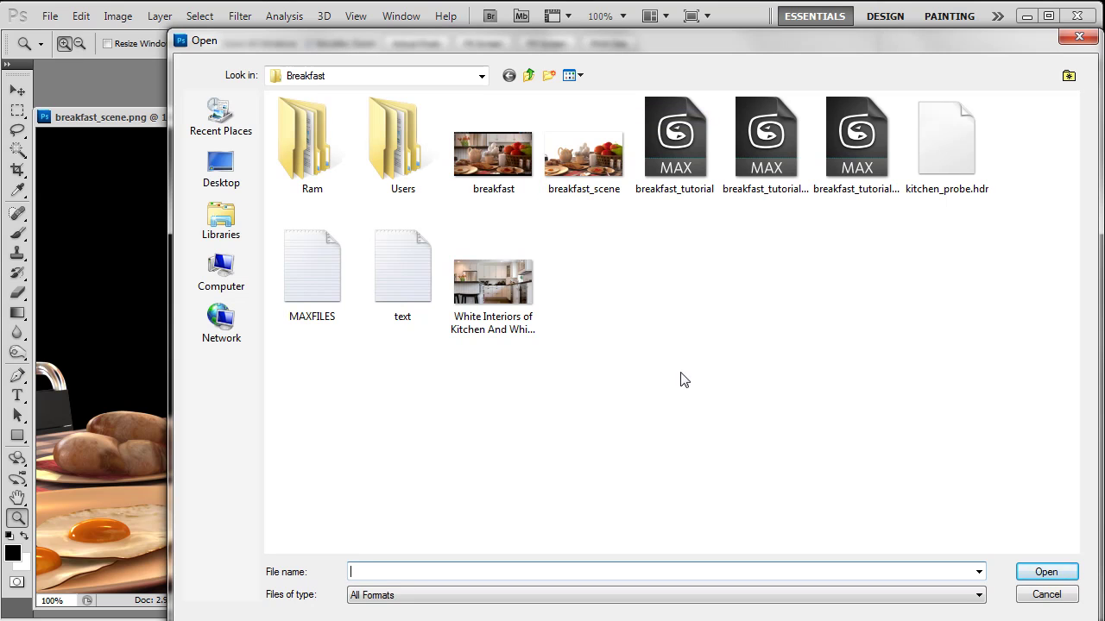
{"action": "double_click", "coordinate": [493, 291]}
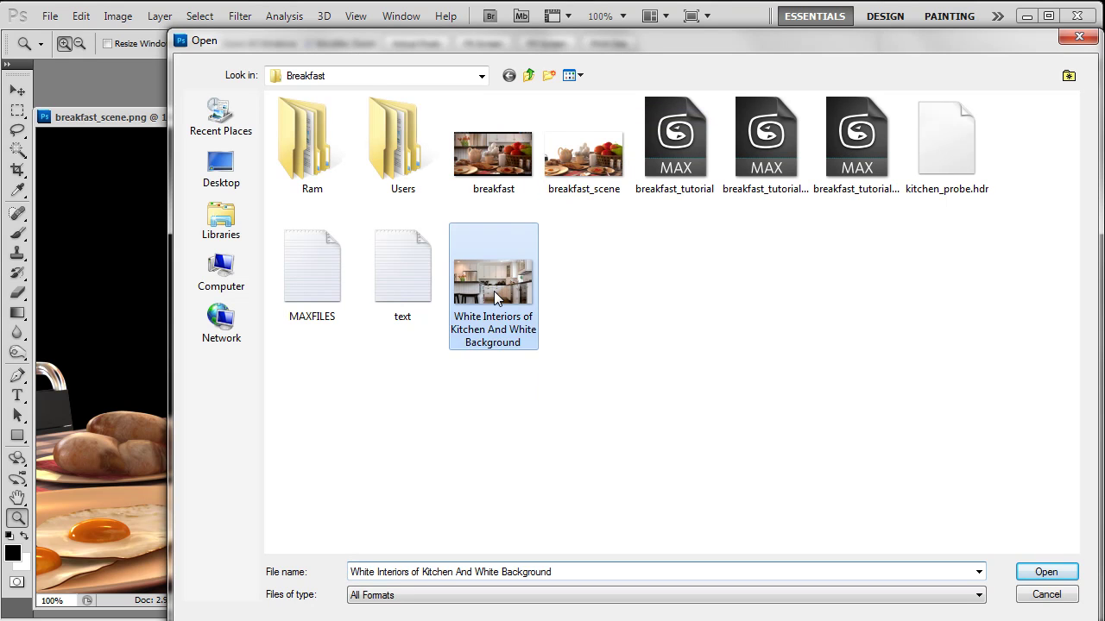
{"action": "left_click_drag", "start_coordinate": [398, 138], "coordinate": [430, 172]}
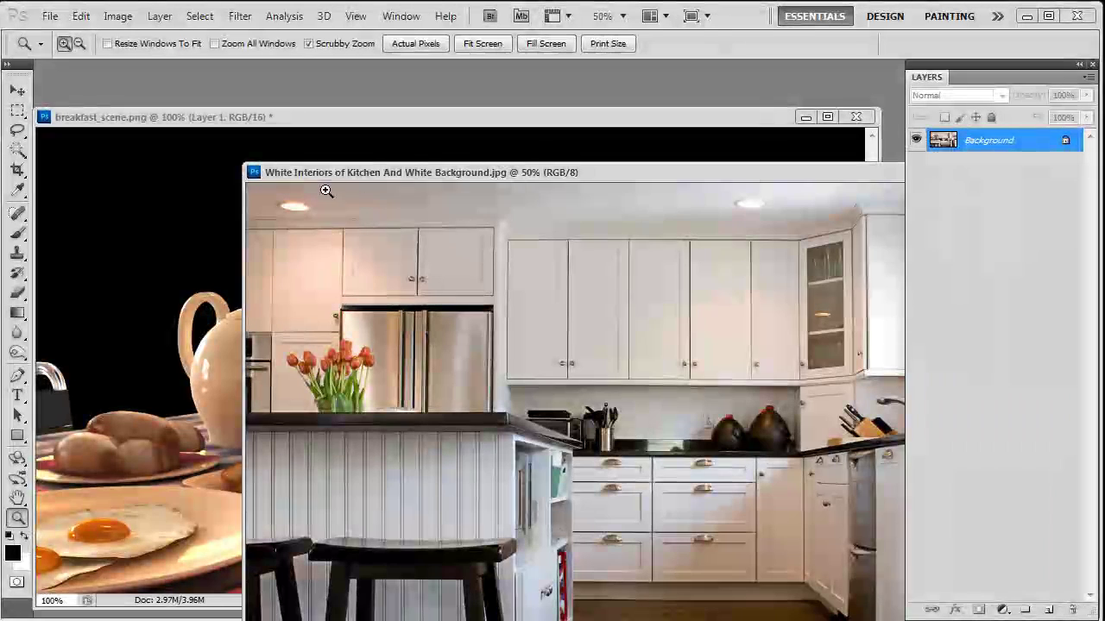
{"action": "left_click_drag", "start_coordinate": [356, 175], "coordinate": [364, 169]}
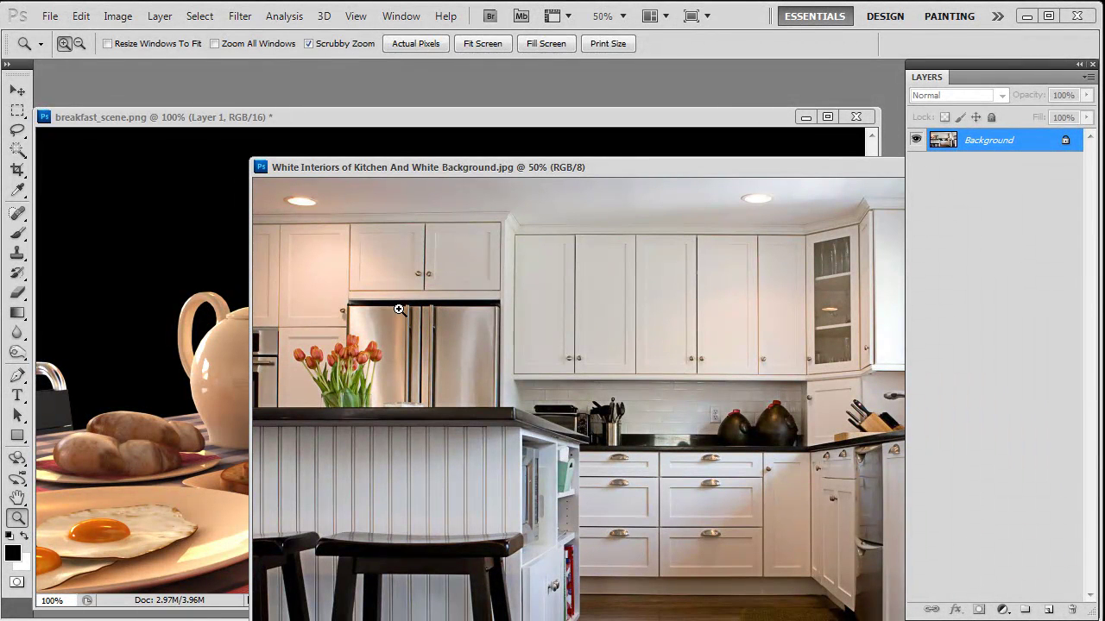
Bring the kitchen photo into breakfast_scene as a layer between the render and the black fill, positioned at X 959 px, Y 355 px.
{"action": "key", "text": "v"}
{"action": "left_click_drag", "start_coordinate": [321, 340], "coordinate": [139, 279]}
{"action": "left_click_drag", "start_coordinate": [553, 267], "coordinate": [613, 311]}
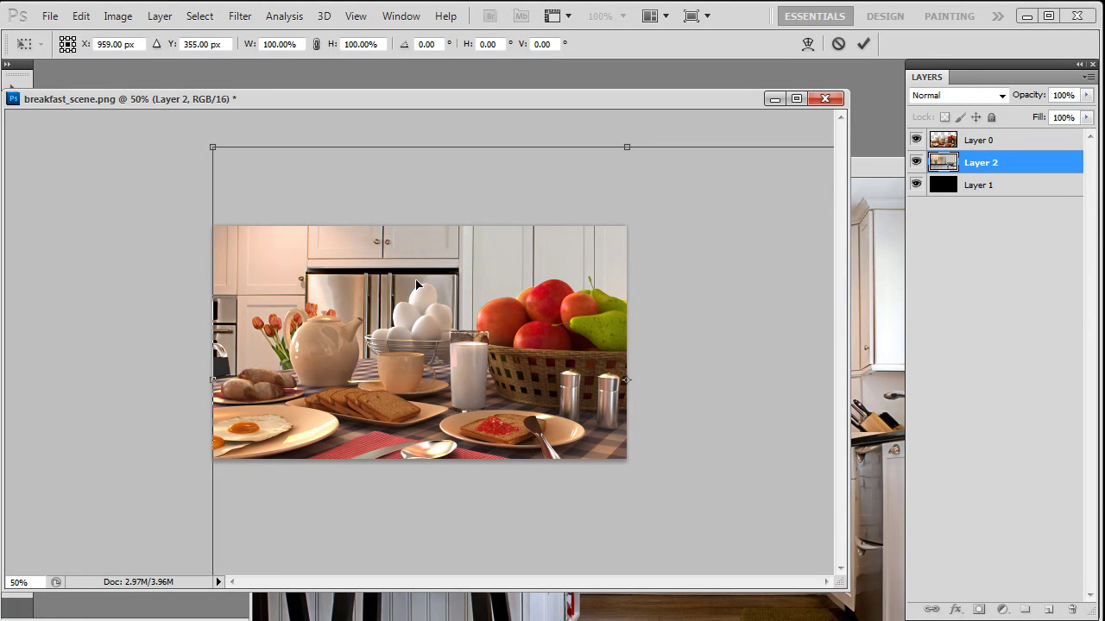
{"action": "key", "text": "Return"}
{"action": "key", "text": "z"}
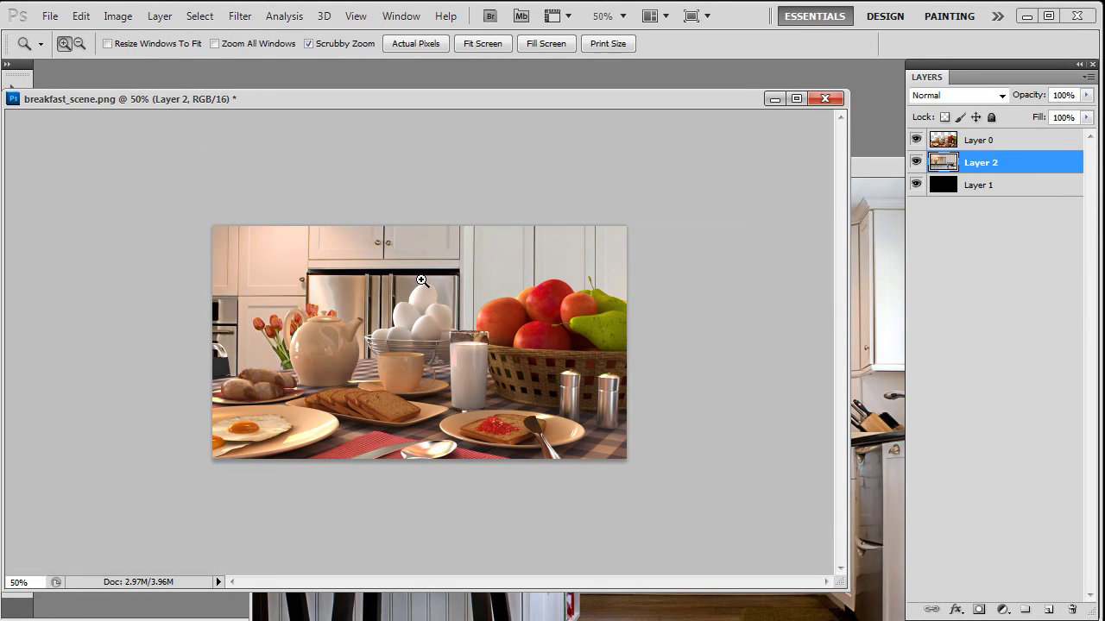
Free-transform the kitchen layer to shift it up behind the table, at about X 931 px, Y 251 px.
{"action": "left_click_drag", "start_coordinate": [483, 99], "coordinate": [546, 88]}
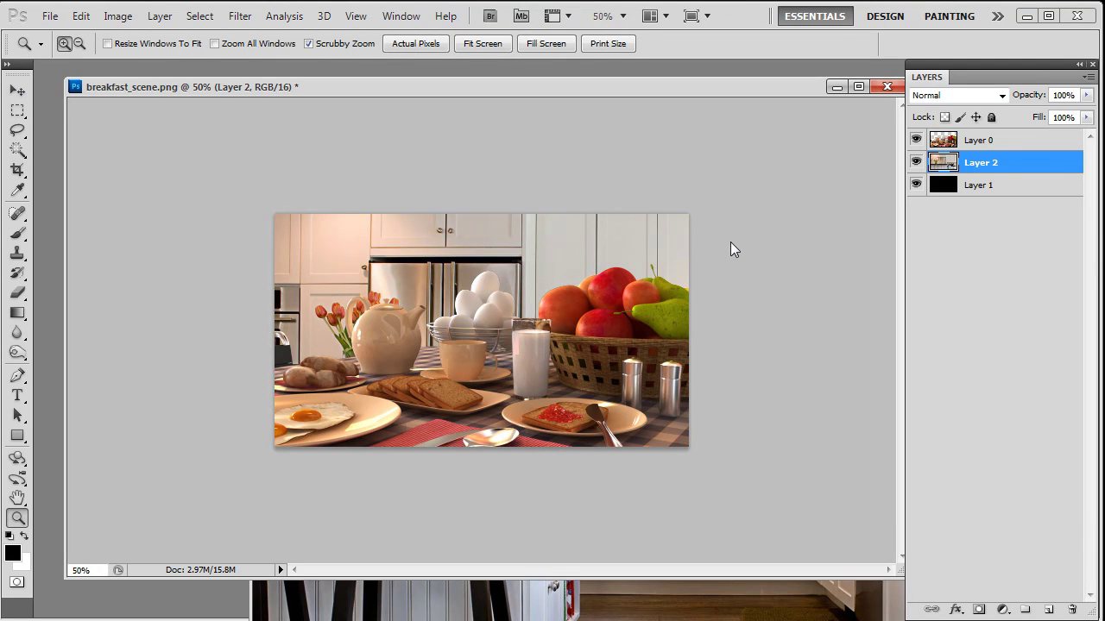
{"action": "key", "text": "ctrl+t"}
{"action": "left_click_drag", "start_coordinate": [463, 257], "coordinate": [432, 198]}
{"action": "left_click_drag", "start_coordinate": [422, 263], "coordinate": [442, 280]}
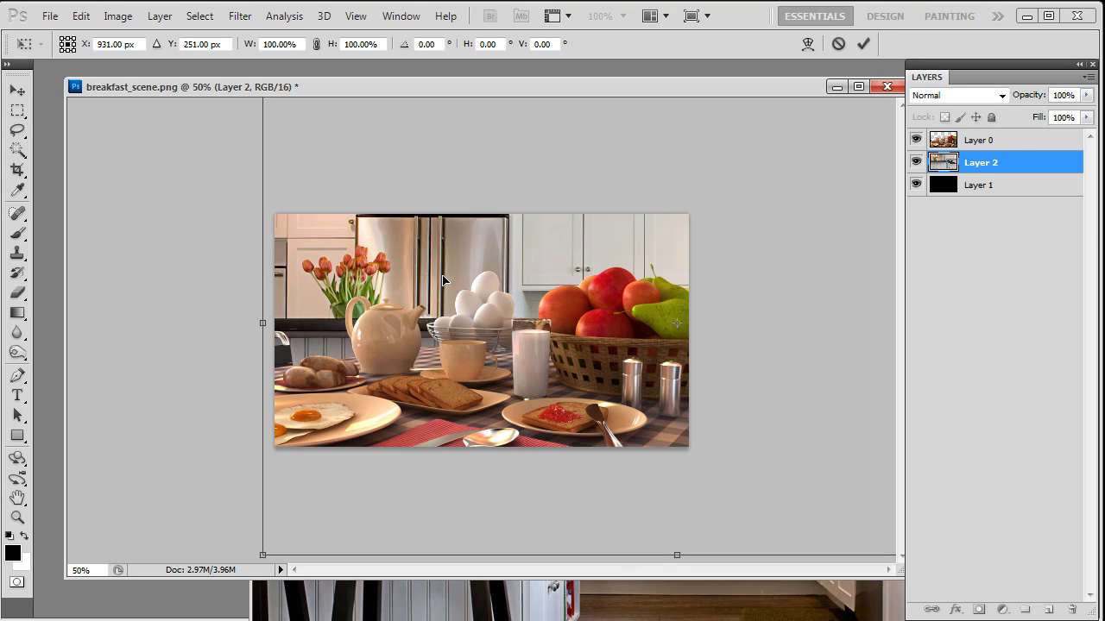
{"action": "key", "text": "Return"}
{"action": "key", "text": "z"}
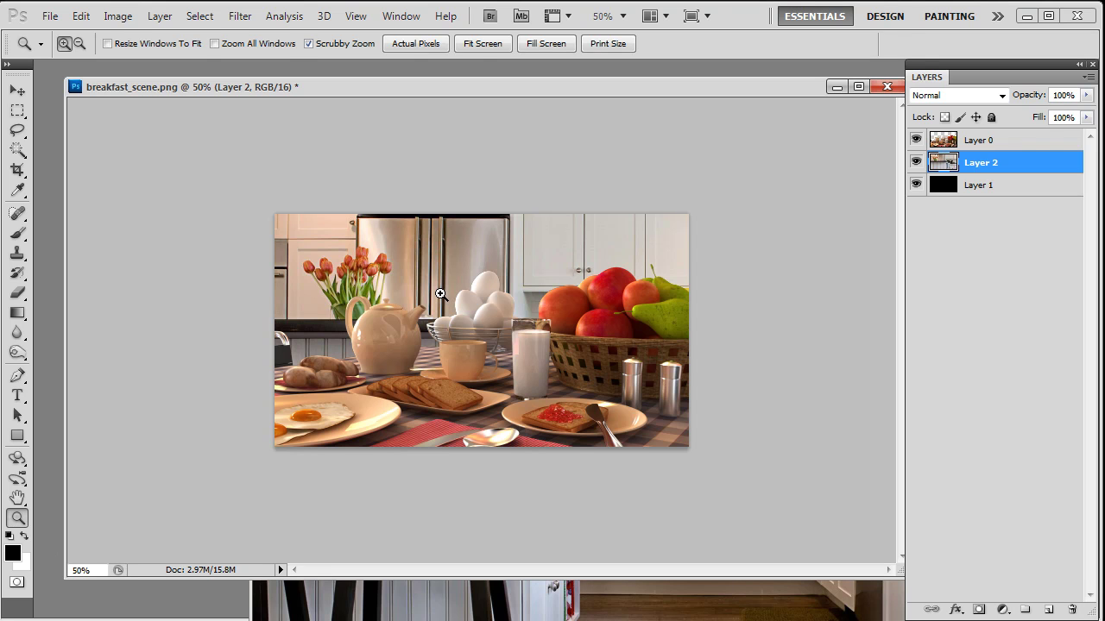
Nudge the kitchen layer, scale it to about 103.91%, and place it at about X 940 px, Y 240 px.
{"action": "key", "text": "v"}
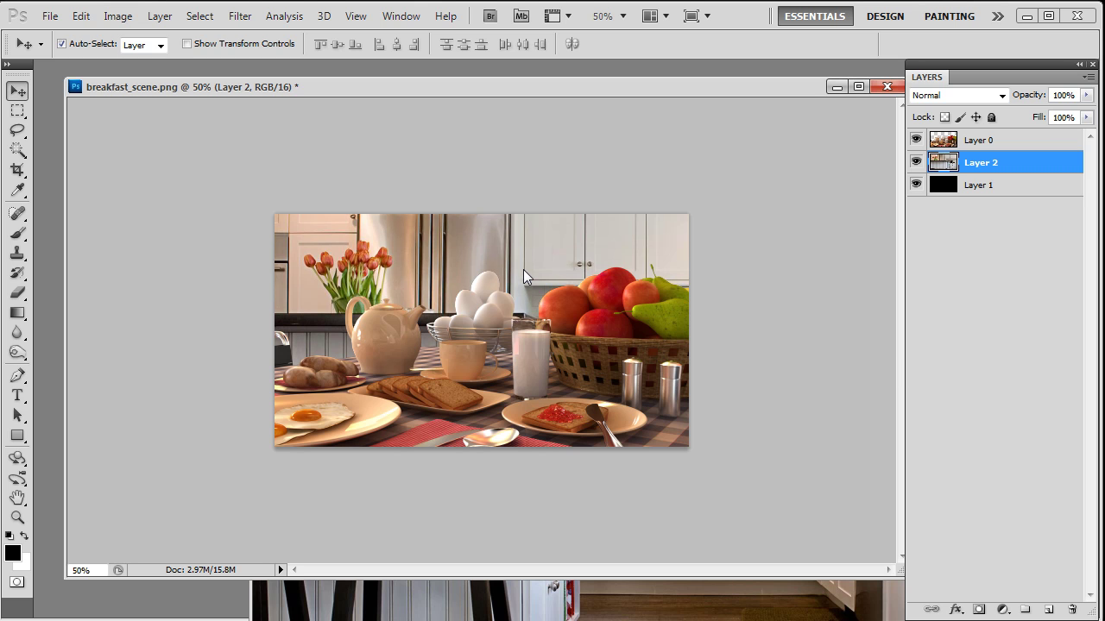
{"action": "mouse_move", "coordinate": [523, 273]}
{"action": "left_mouse_down"}
{"action": "mouse_move", "coordinate": [456, 259]}
{"action": "mouse_move", "coordinate": [516, 267]}
{"action": "mouse_move", "coordinate": [493, 253]}
{"action": "mouse_move", "coordinate": [506, 265]}
{"action": "left_mouse_up"}
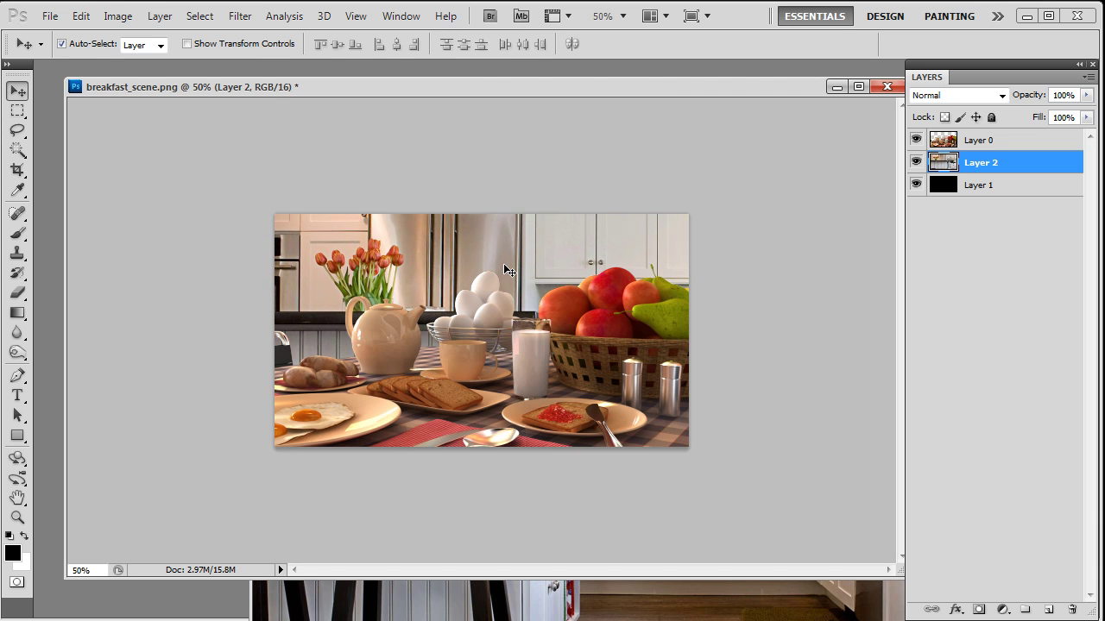
{"action": "key", "text": "ctrl+t"}
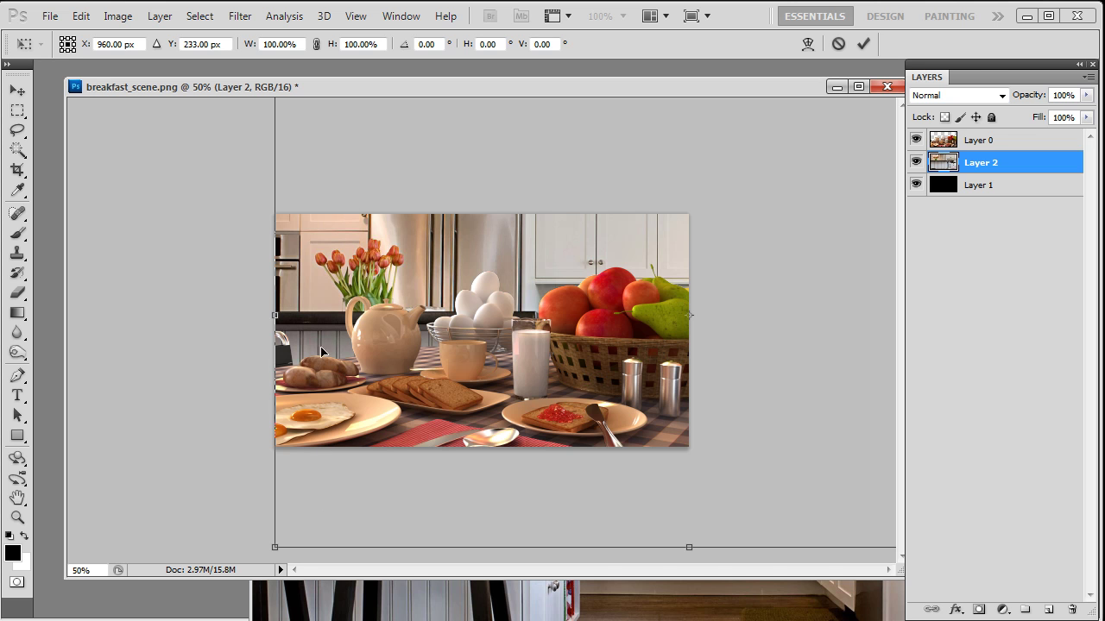
{"action": "left_click_drag", "start_coordinate": [275, 547], "coordinate": [242, 565]}
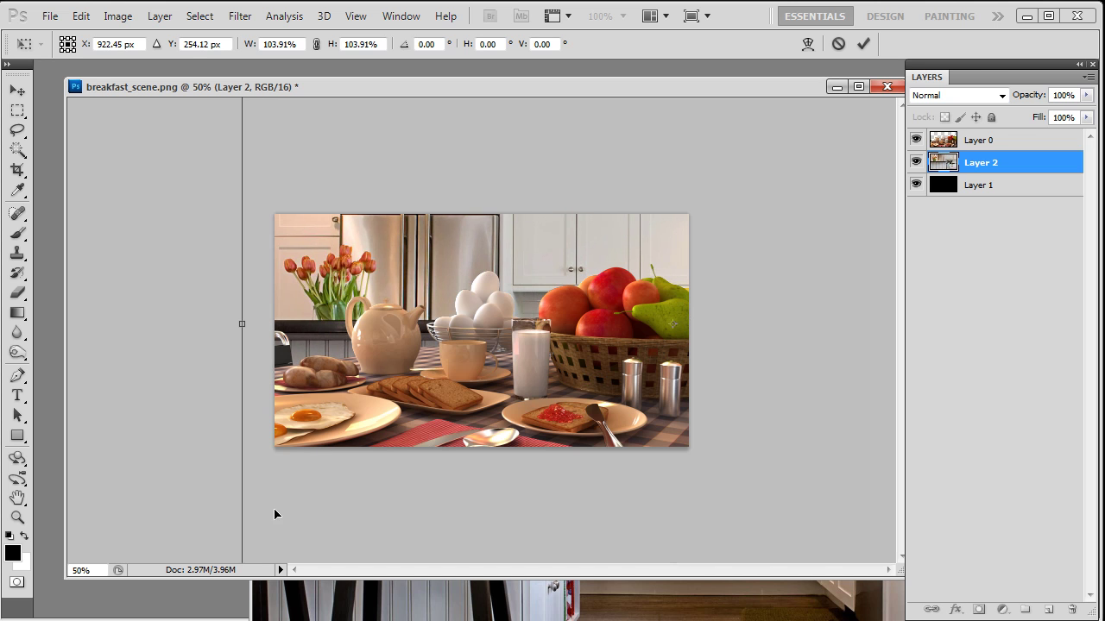
{"action": "mouse_move", "coordinate": [421, 273]}
{"action": "left_mouse_down"}
{"action": "mouse_move", "coordinate": [416, 251]}
{"action": "mouse_move", "coordinate": [428, 266]}
{"action": "left_mouse_up"}
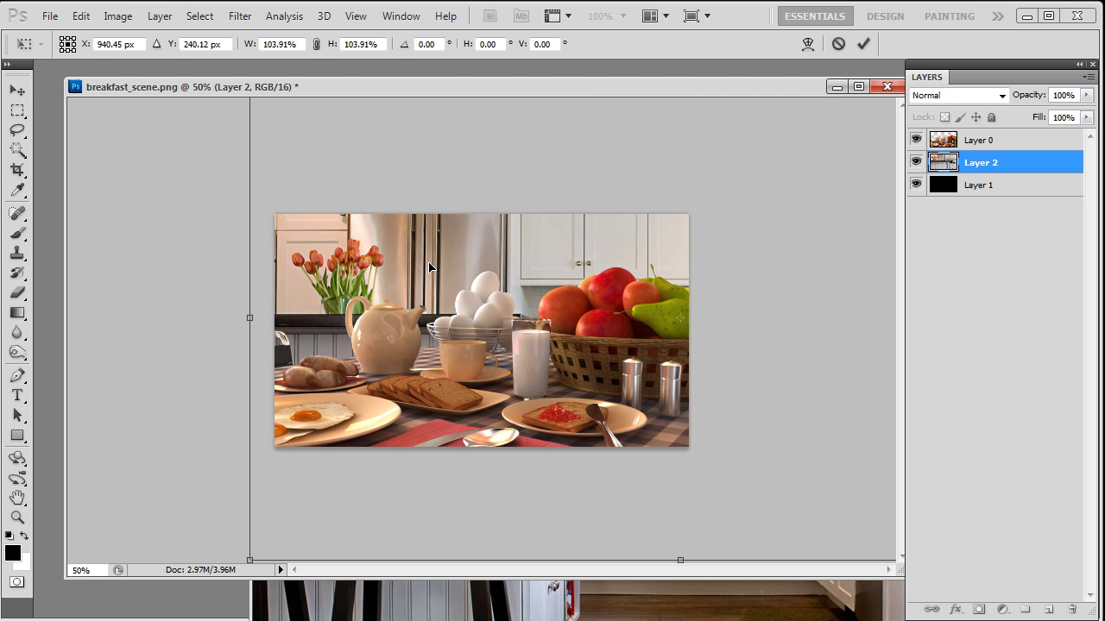
{"action": "key", "text": "Return"}
{"action": "key", "text": "z"}
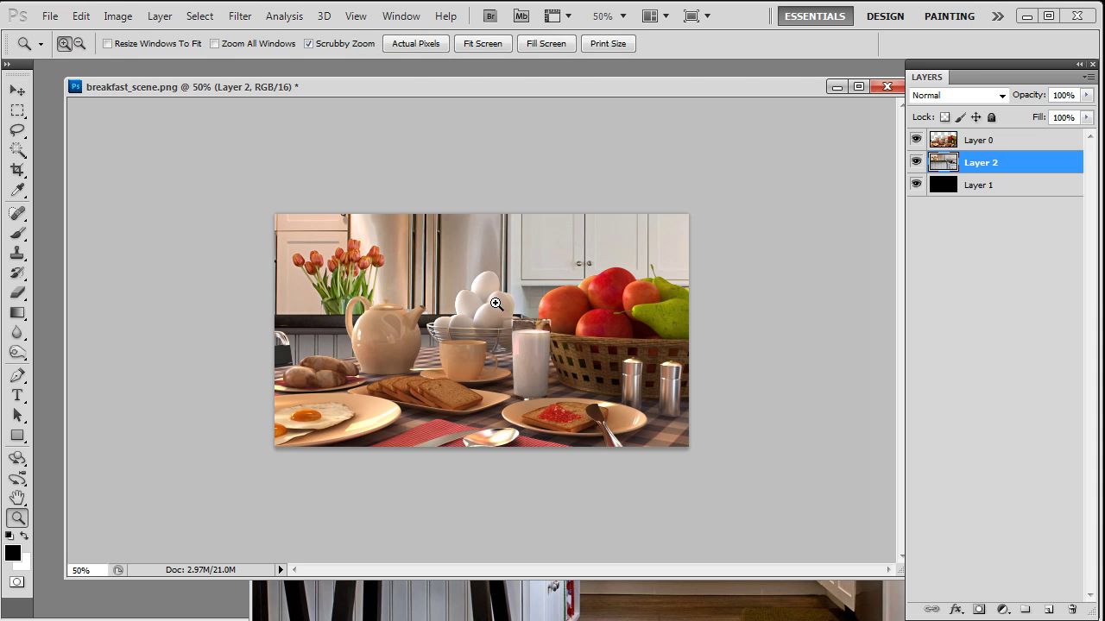
{"action": "left_click", "coordinate": [500, 309]}
{"action": "left_click", "coordinate": [509, 309]}
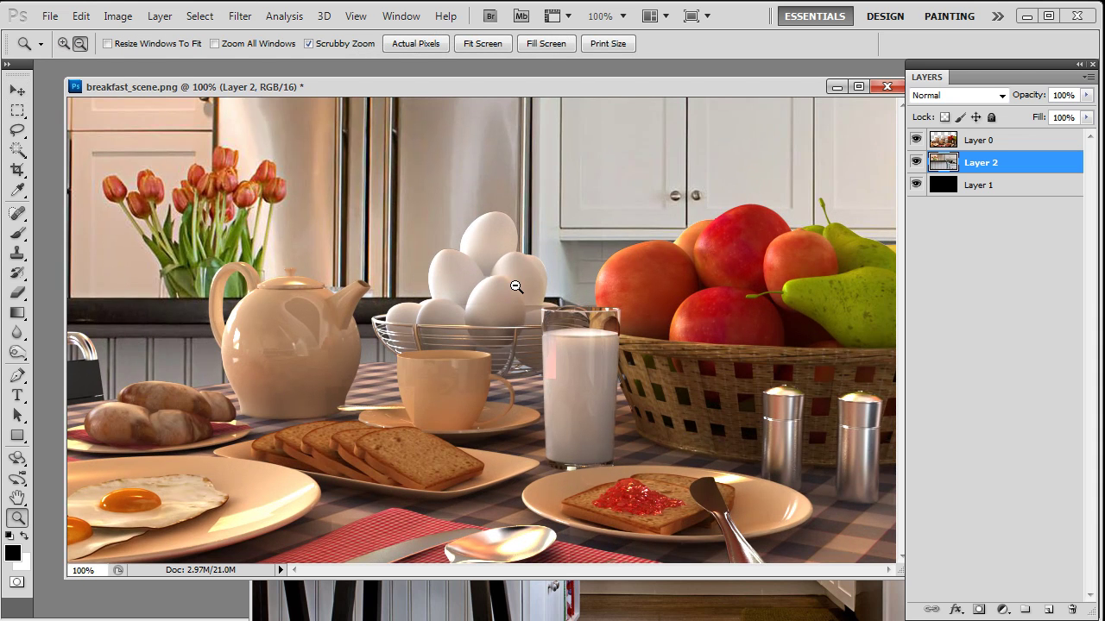
{"action": "left_click", "coordinate": [516, 286], "text": "alt"}
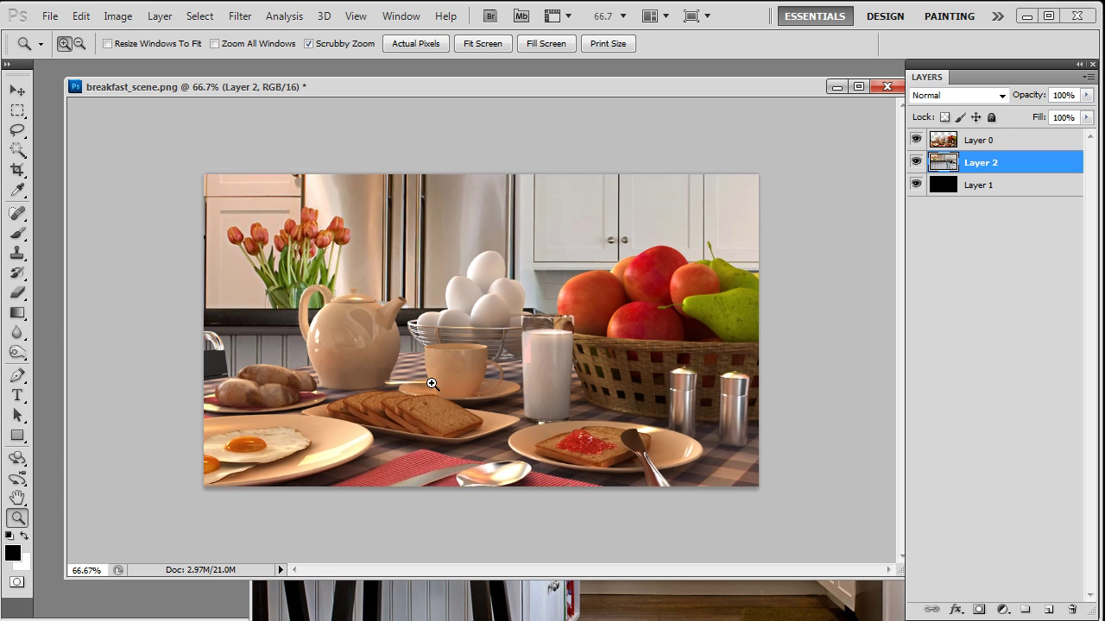
{"action": "left_click", "coordinate": [429, 379]}
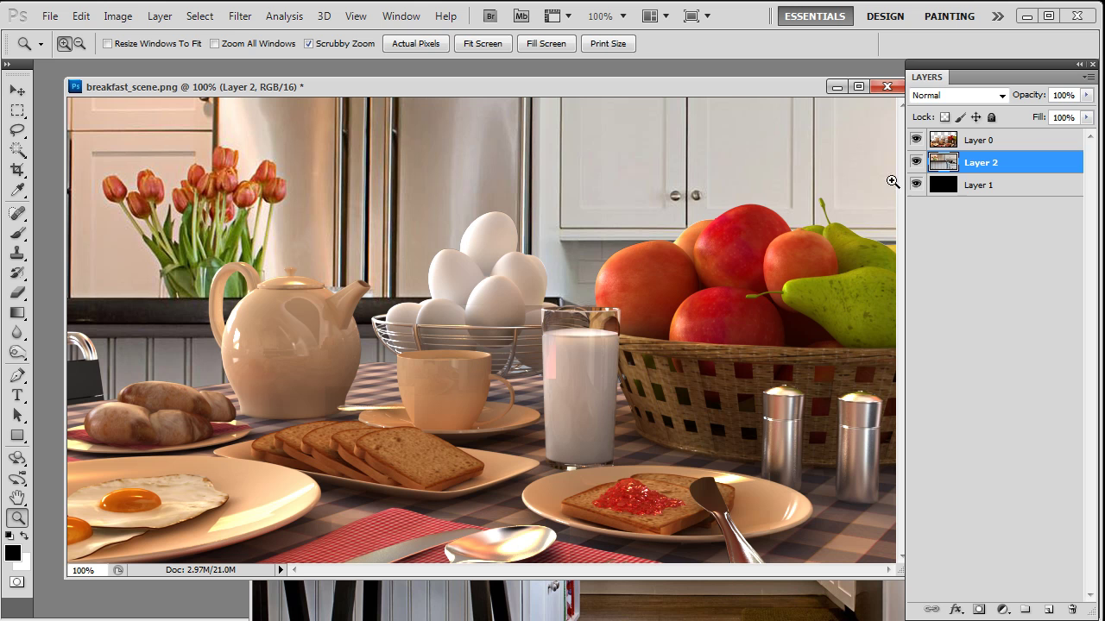
Rename the kitchen photo layer as bg.
{"action": "double_click", "coordinate": [980, 164]}
{"action": "type", "text": "bg"}
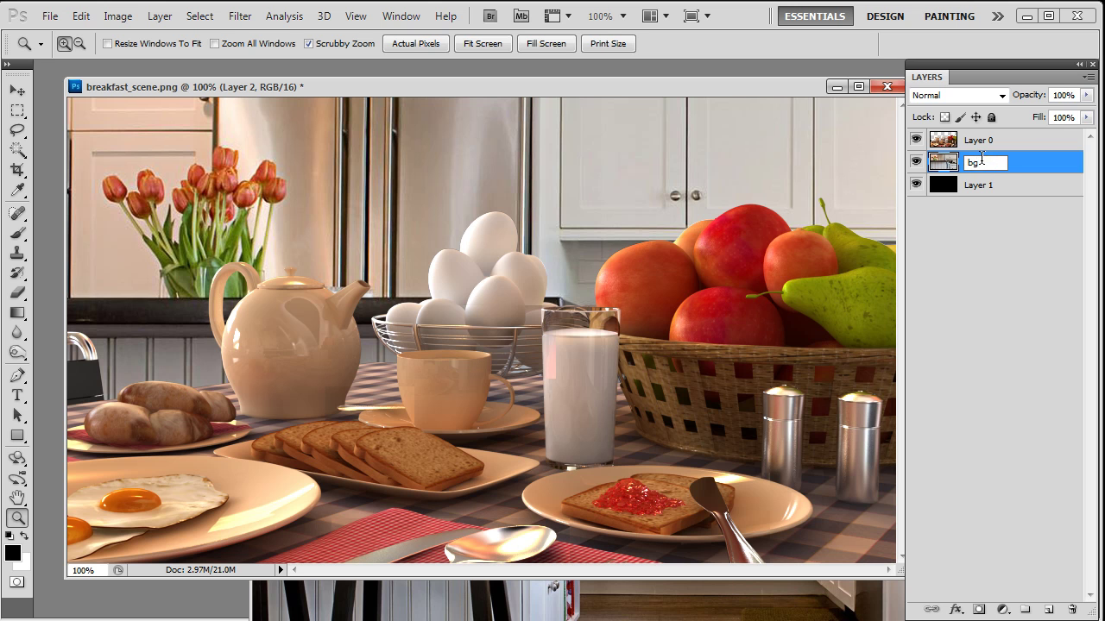
{"action": "key", "text": "Return"}
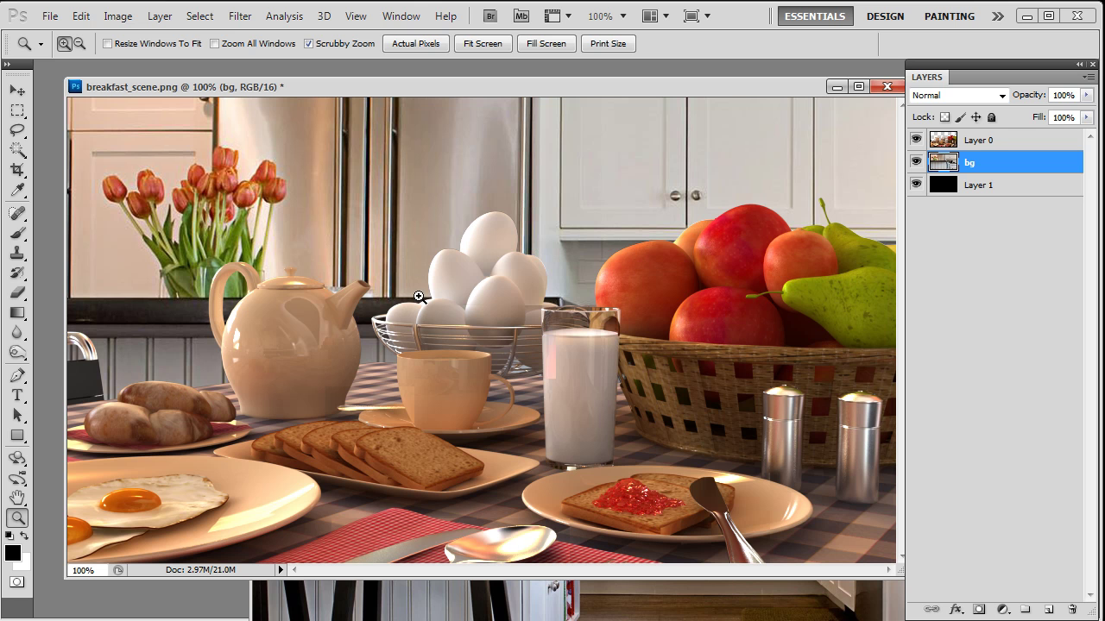
Duplicate the bg layer under the name bg blur and hide the original bg layer.
{"action": "left_click", "coordinate": [533, 245], "text": "alt"}
{"action": "left_click", "coordinate": [433, 297]}
{"action": "key", "text": "ctrl+j"}
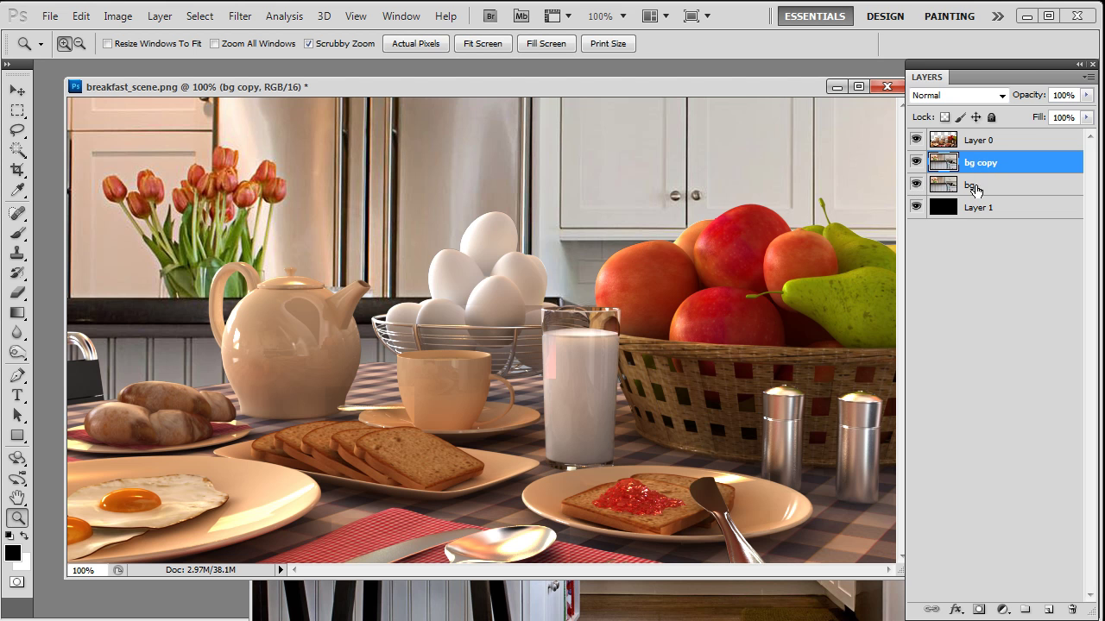
{"action": "left_click", "coordinate": [916, 185]}
{"action": "double_click", "coordinate": [988, 164]}
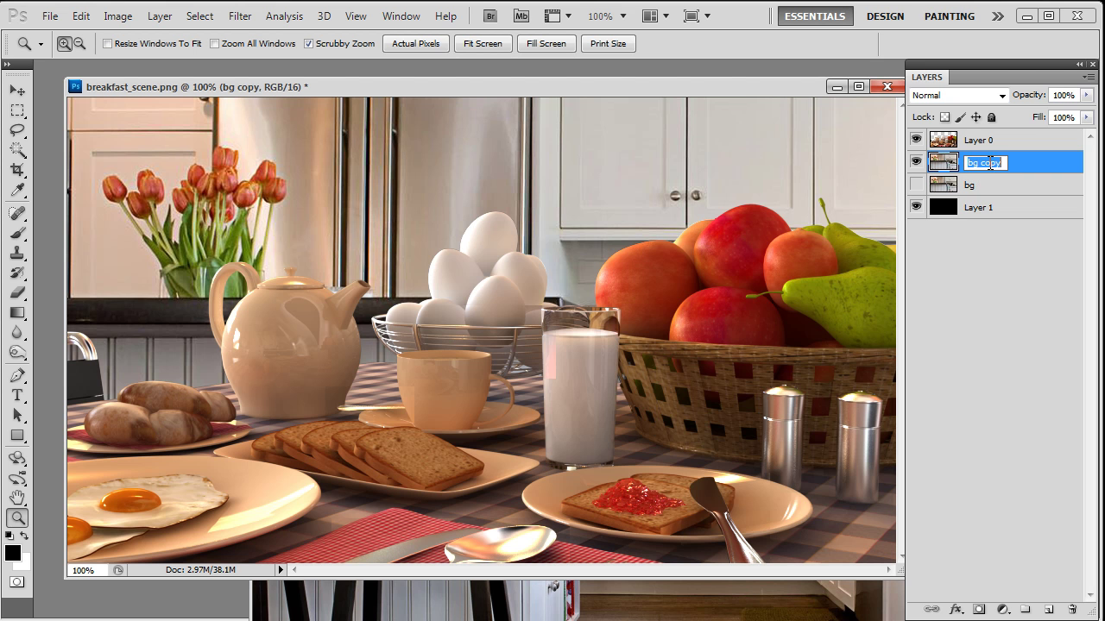
{"action": "type", "text": "bg blur"}
{"action": "key", "text": "Return"}
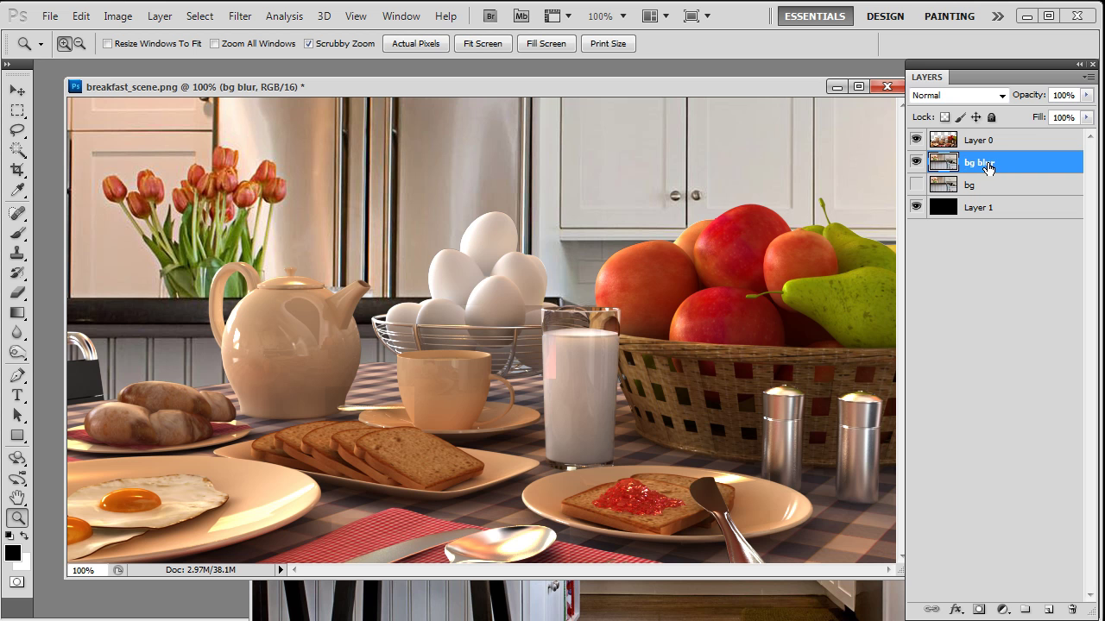
Apply a Gaussian Blur with a radius of 3.0 pixels to the bg blur layer.
{"action": "left_click", "coordinate": [243, 18]}
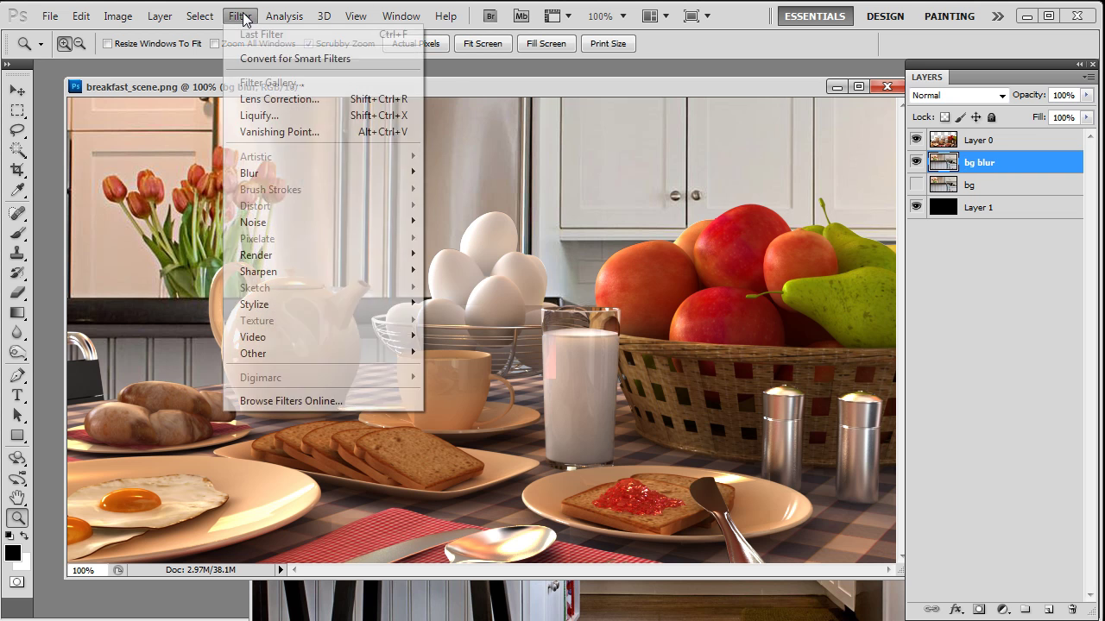
{"action": "mouse_move", "coordinate": [284, 176]}
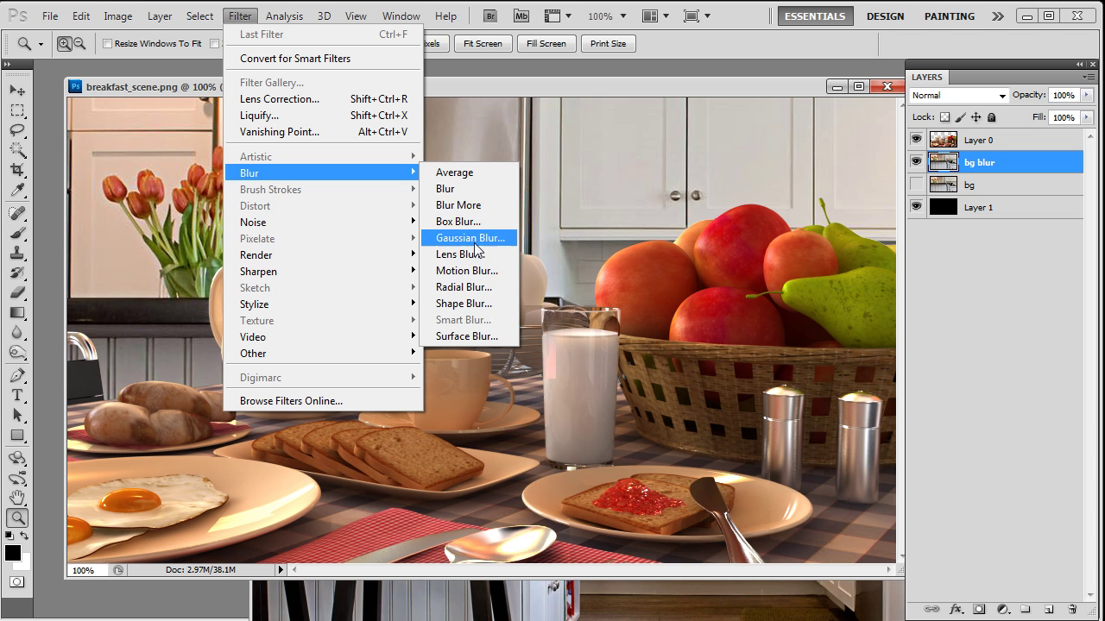
{"action": "left_click", "coordinate": [470, 239]}
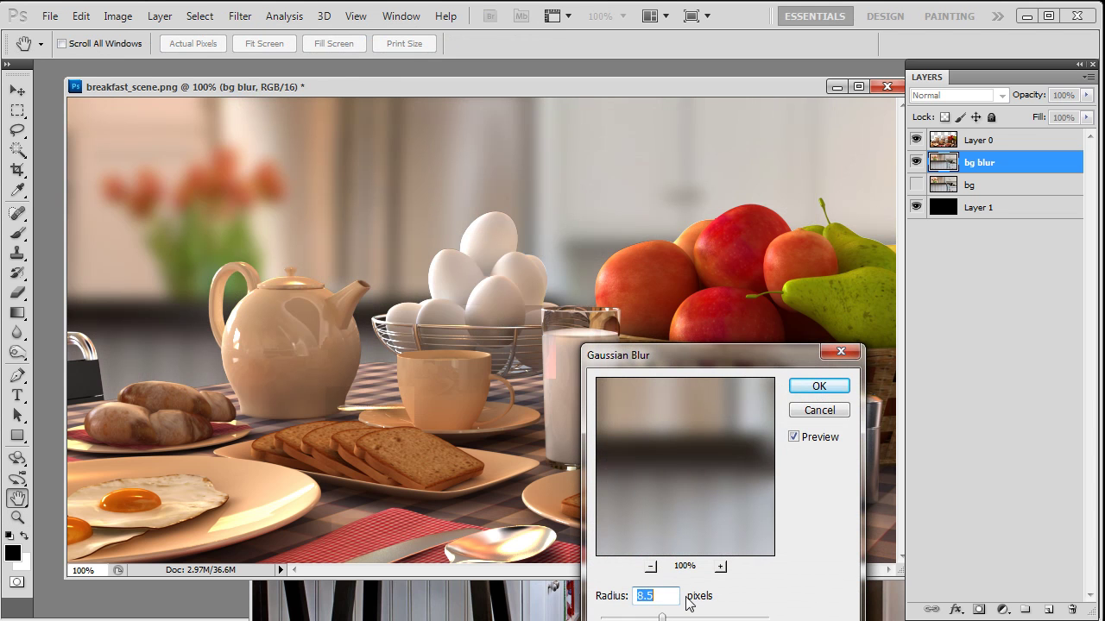
{"action": "left_click_drag", "start_coordinate": [656, 617], "coordinate": [628, 618]}
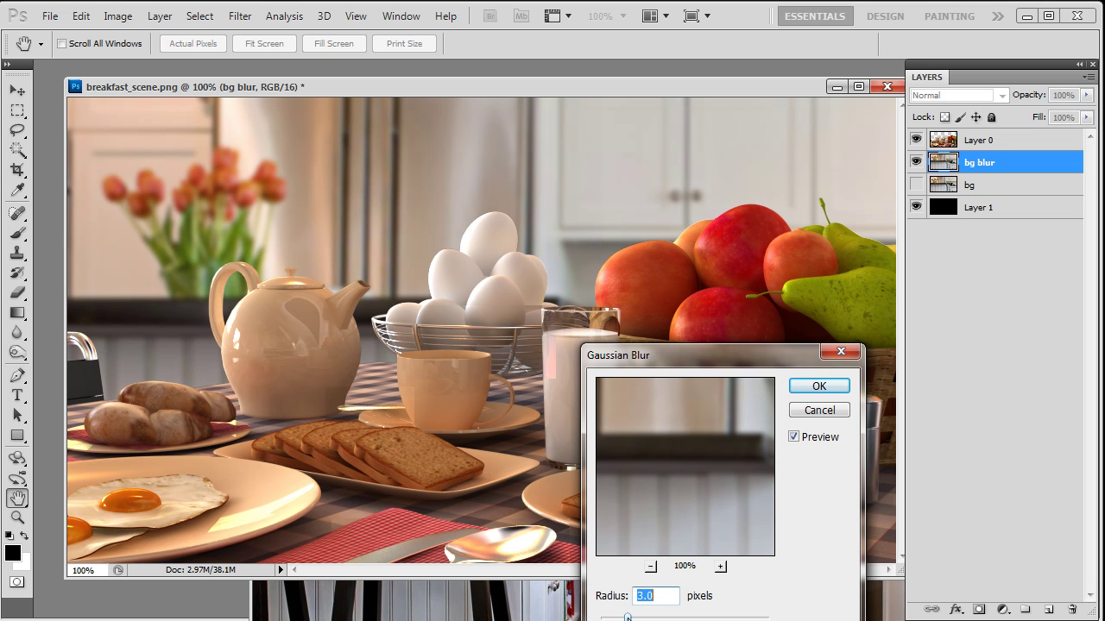
{"action": "left_click", "coordinate": [819, 386]}
Duplicate the breakfast render layer, Layer 0, and name the copy blur.
{"action": "key", "text": "z"}
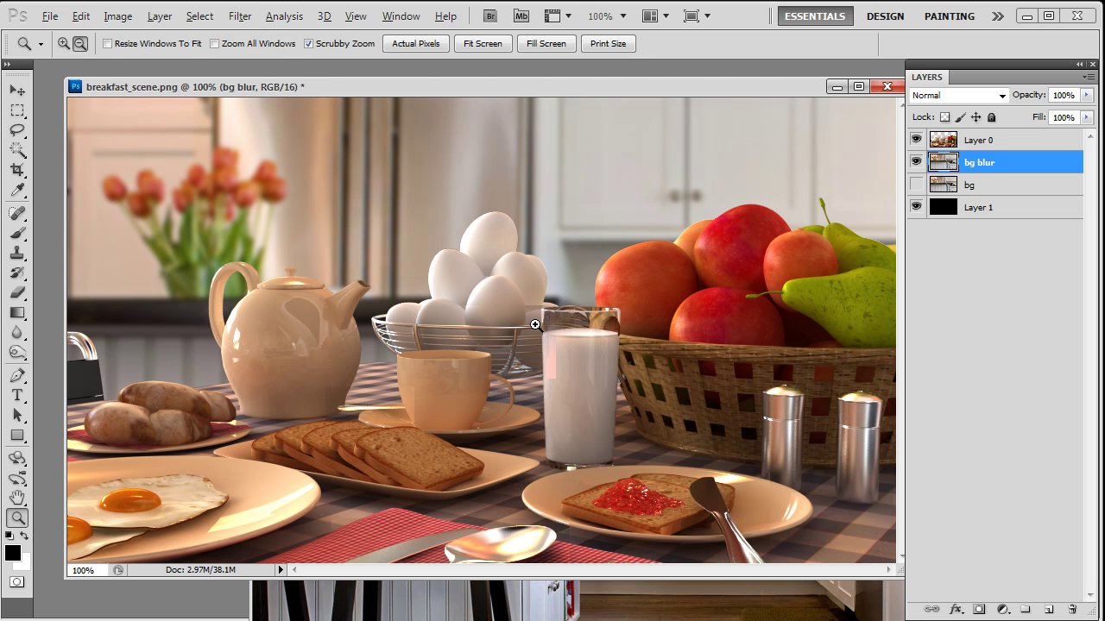
{"action": "left_click", "coordinate": [533, 326], "text": "alt"}
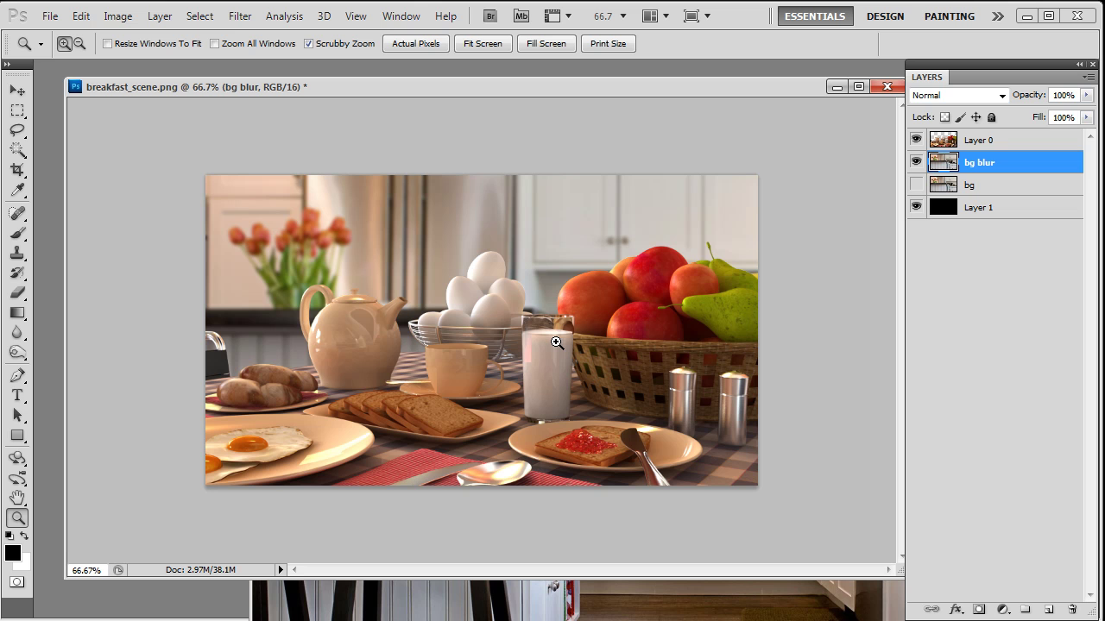
{"action": "left_click", "coordinate": [430, 342]}
{"action": "left_click", "coordinate": [495, 345], "text": "alt"}
{"action": "left_click", "coordinate": [984, 143]}
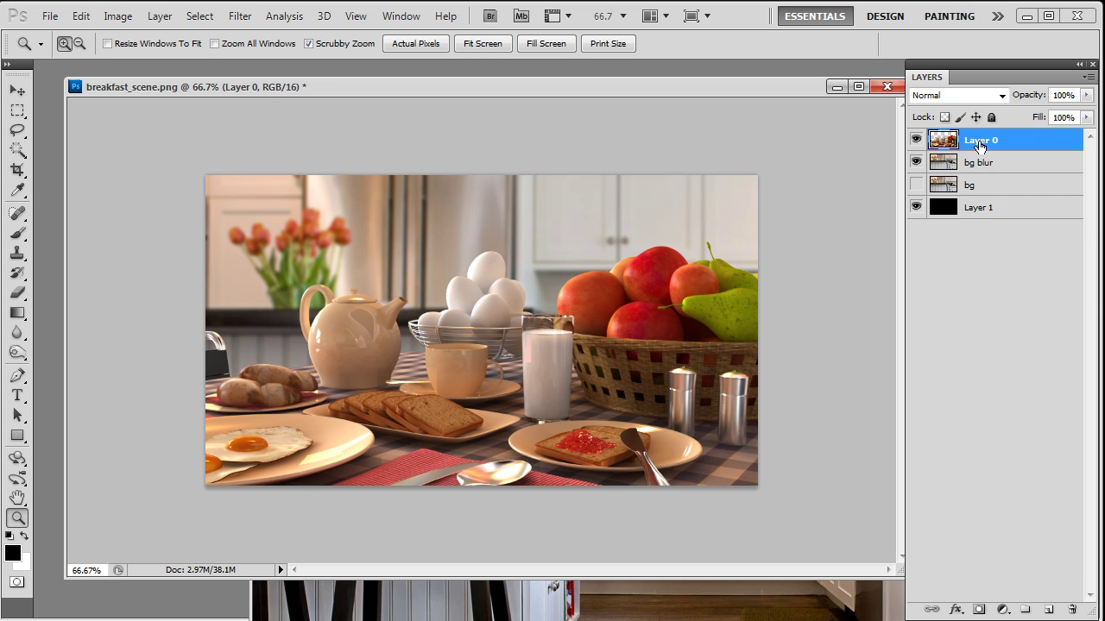
{"action": "key", "text": "ctrl+j"}
{"action": "double_click", "coordinate": [989, 142]}
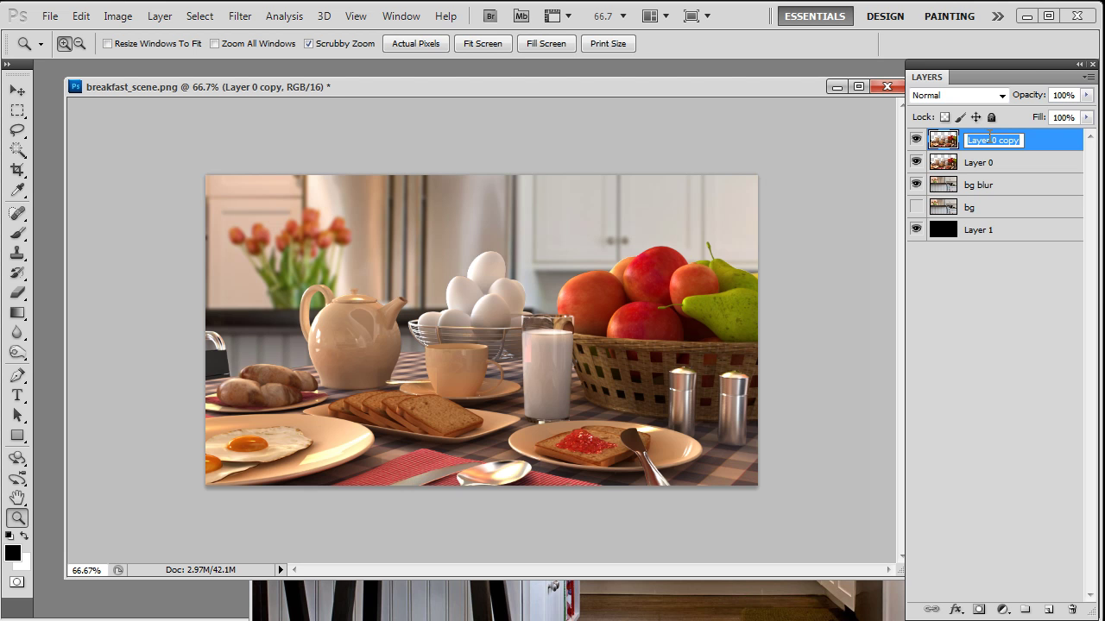
{"action": "type", "text": "blu"}
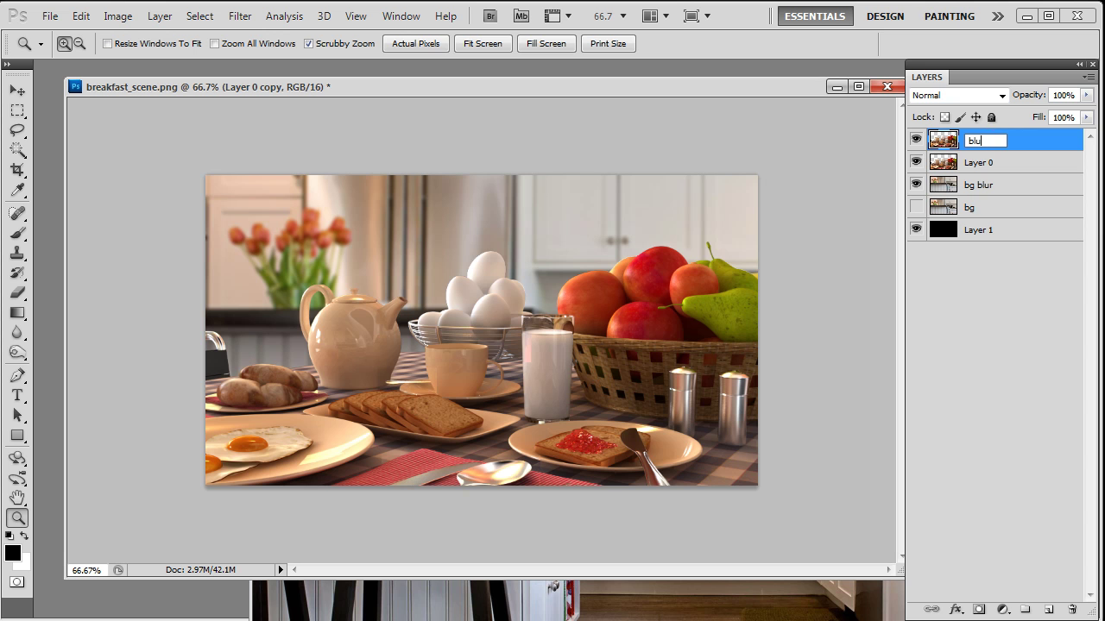
{"action": "type", "text": "r"}
{"action": "key", "text": "Return"}
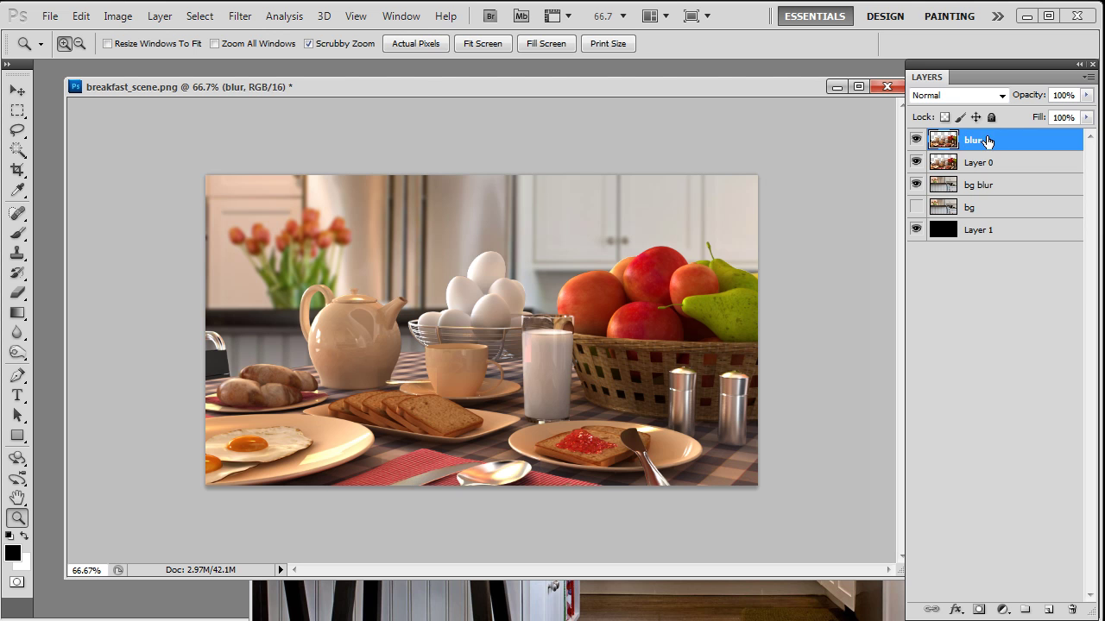
Apply a Gaussian Blur with a radius of 1.0 pixel to the blur layer.
{"action": "left_click", "coordinate": [240, 15]}
{"action": "mouse_move", "coordinate": [278, 173]}
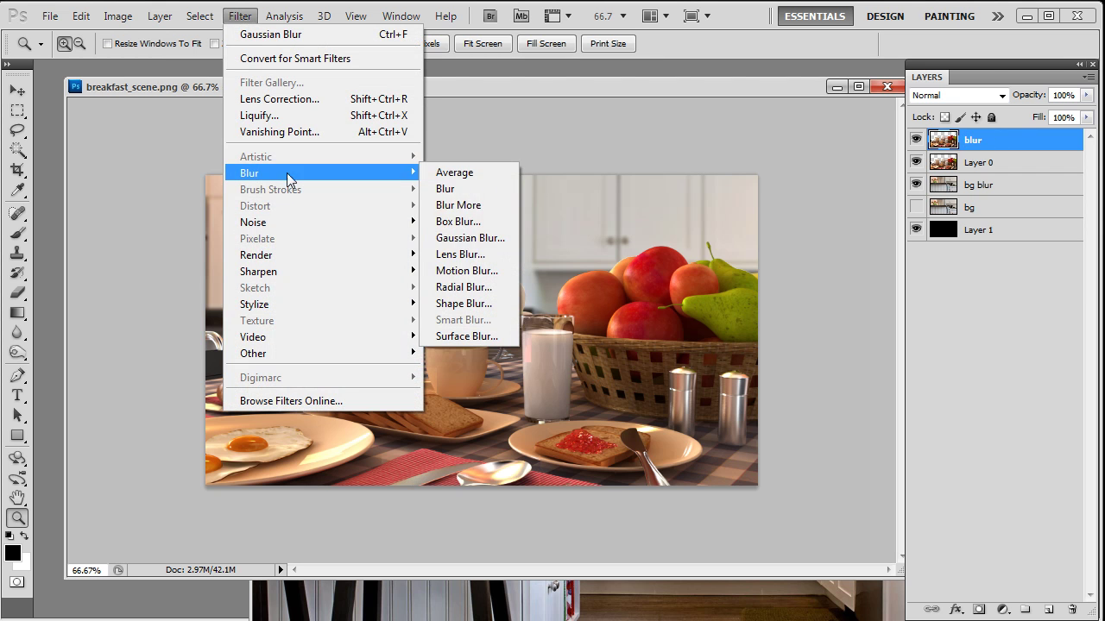
{"action": "left_click", "coordinate": [466, 239]}
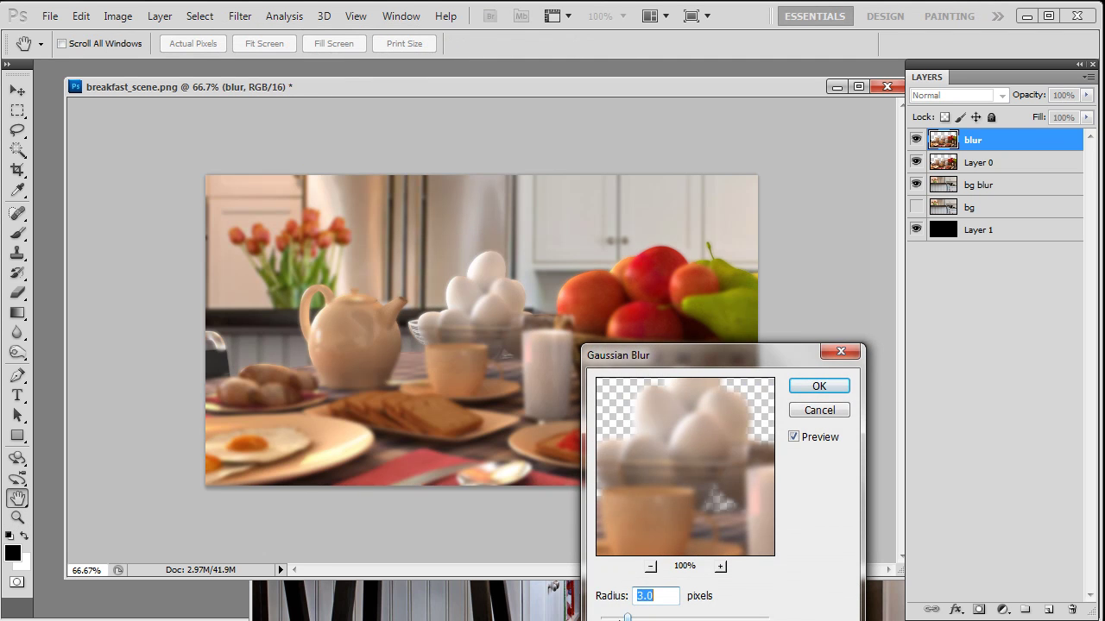
{"action": "left_click_drag", "start_coordinate": [626, 618], "coordinate": [609, 618]}
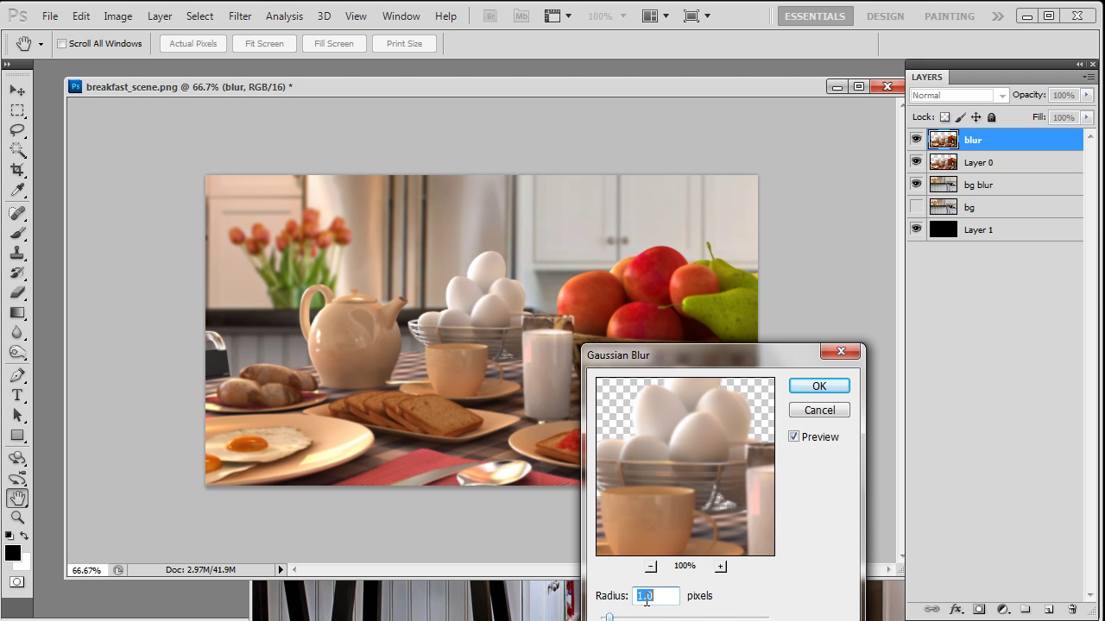
{"action": "left_click", "coordinate": [816, 385]}
Erase the central area of the blur layer with a 715 px Eraser brush at 0% hardness, keeping the blur toward the edges.
{"action": "key", "text": "z"}
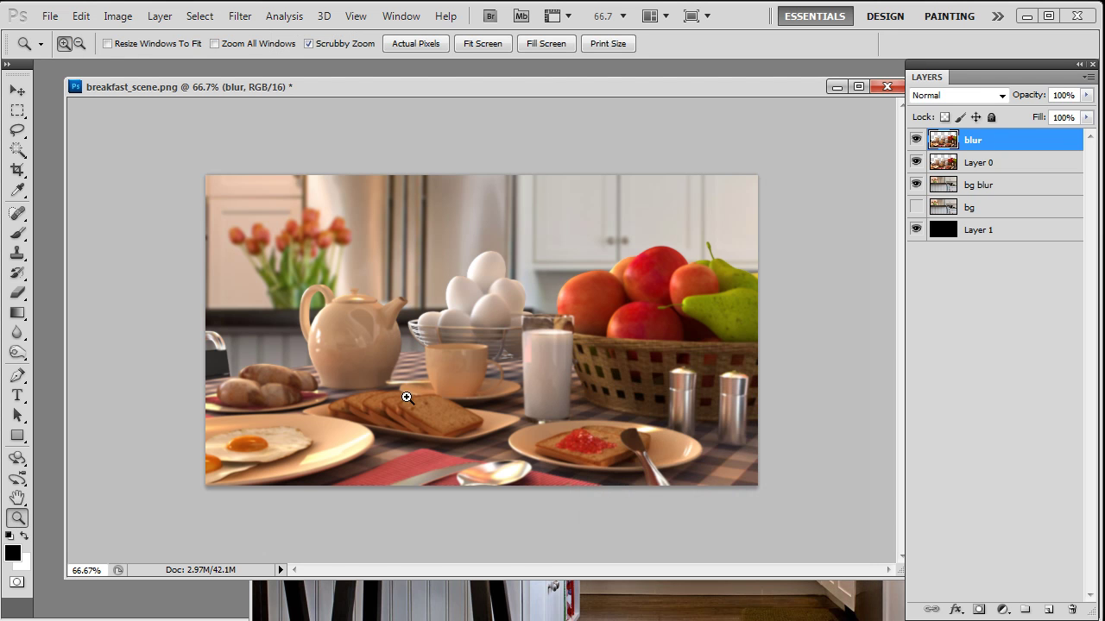
{"action": "left_click", "coordinate": [482, 398]}
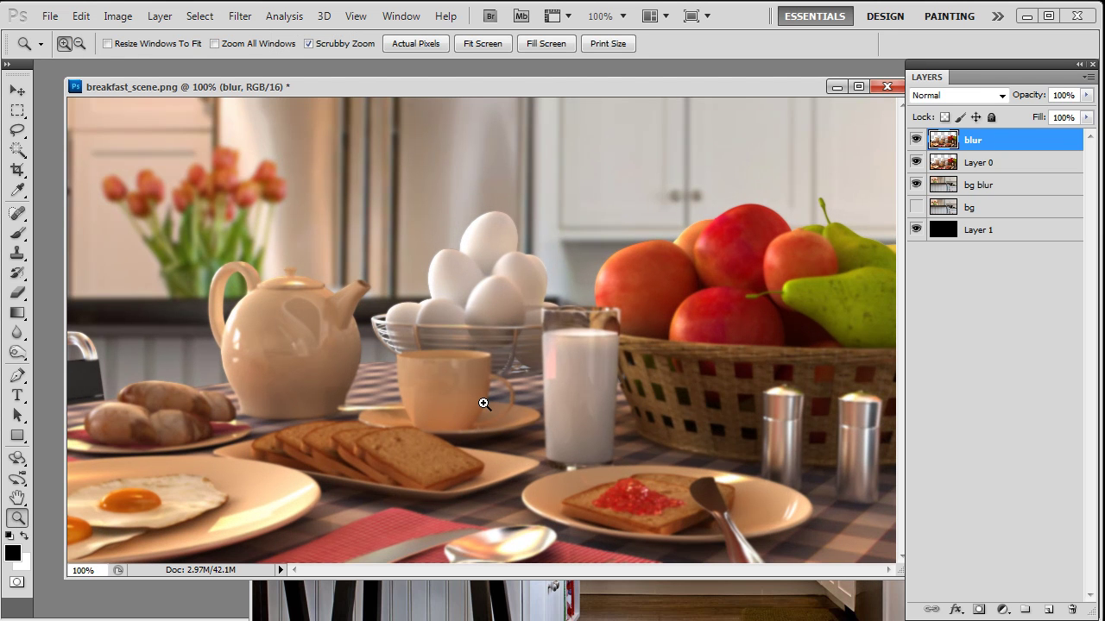
{"action": "left_click", "coordinate": [485, 412], "text": "alt"}
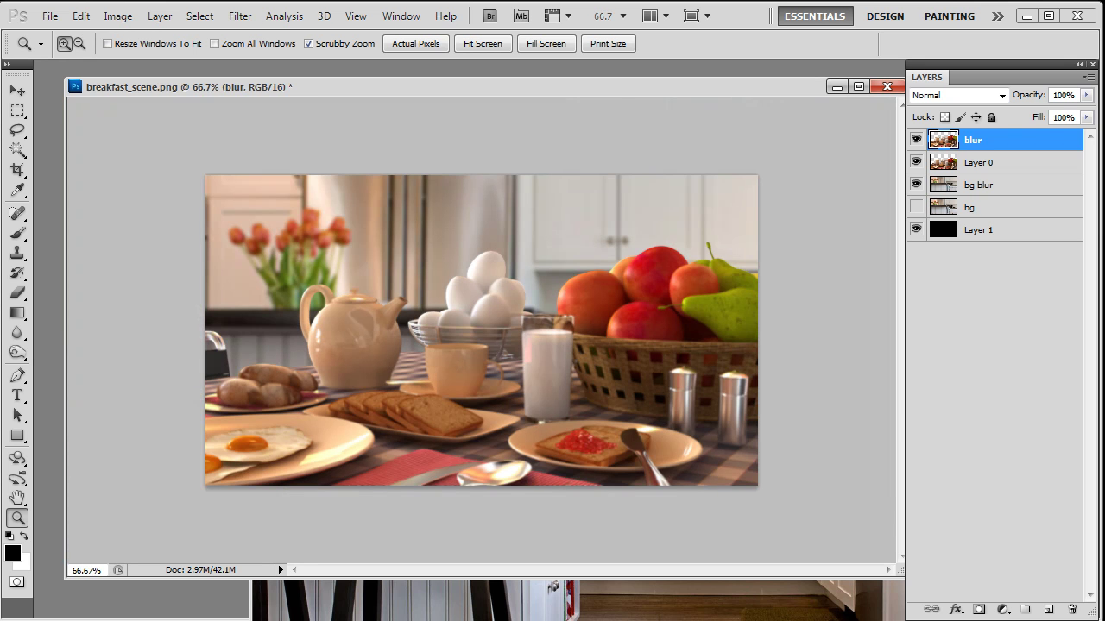
{"action": "left_click", "coordinate": [17, 293]}
{"action": "key", "text": "bracketright"}
{"action": "key", "text": "bracketright"}
{"action": "key", "text": "bracketright"}
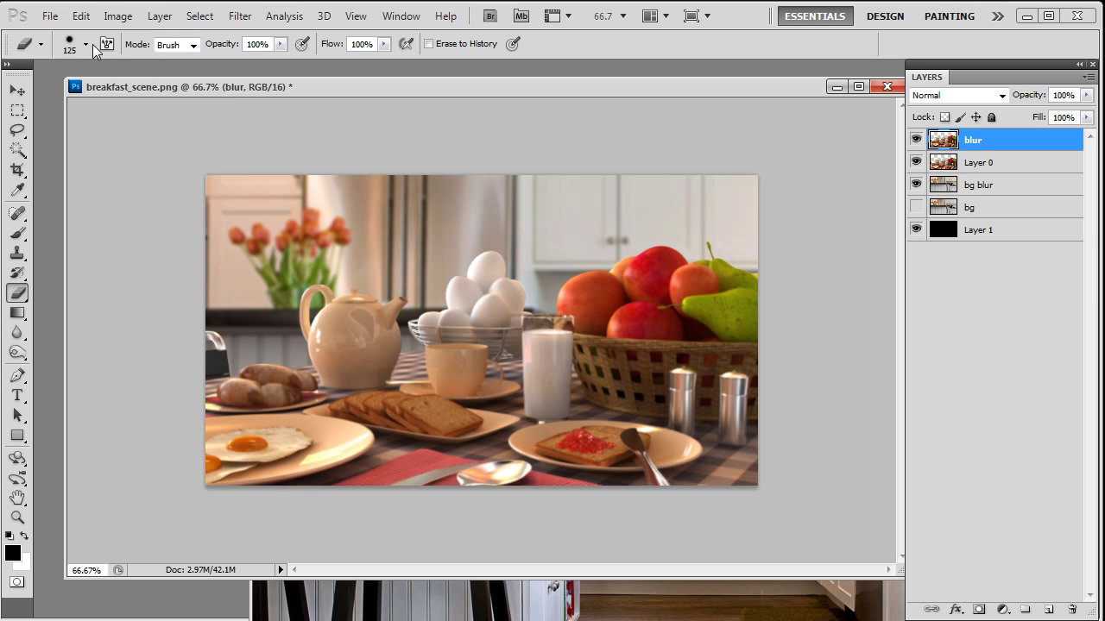
{"action": "left_click", "coordinate": [86, 44]}
{"action": "left_click_drag", "start_coordinate": [126, 95], "coordinate": [148, 95]}
{"action": "left_click_drag", "start_coordinate": [108, 127], "coordinate": [27, 130]}
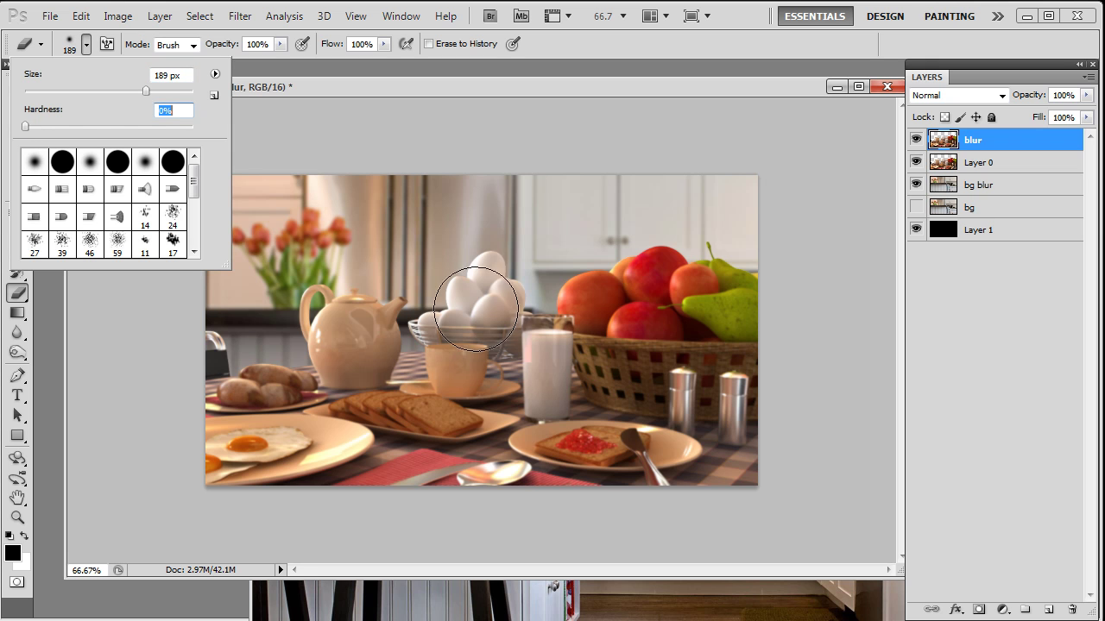
{"action": "mouse_move", "coordinate": [163, 92]}
{"action": "left_mouse_down"}
{"action": "mouse_move", "coordinate": [203, 95]}
{"action": "mouse_move", "coordinate": [185, 89]}
{"action": "mouse_move", "coordinate": [170, 107]}
{"action": "mouse_move", "coordinate": [172, 97]}
{"action": "mouse_move", "coordinate": [200, 110]}
{"action": "mouse_move", "coordinate": [178, 92]}
{"action": "left_mouse_up"}
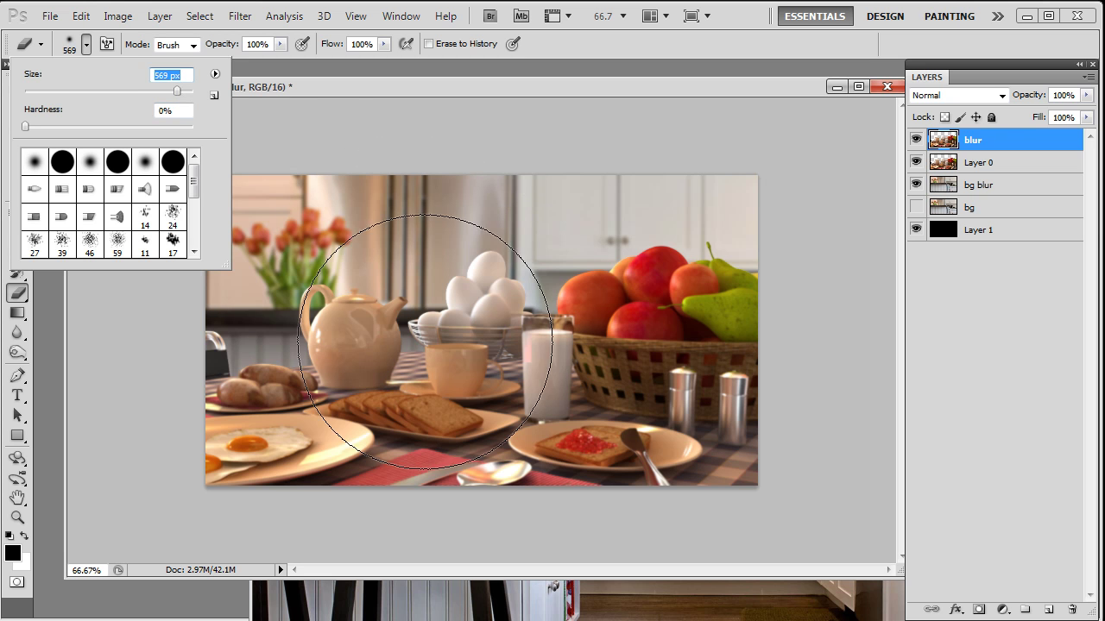
{"action": "left_click_drag", "start_coordinate": [177, 91], "coordinate": [180, 90]}
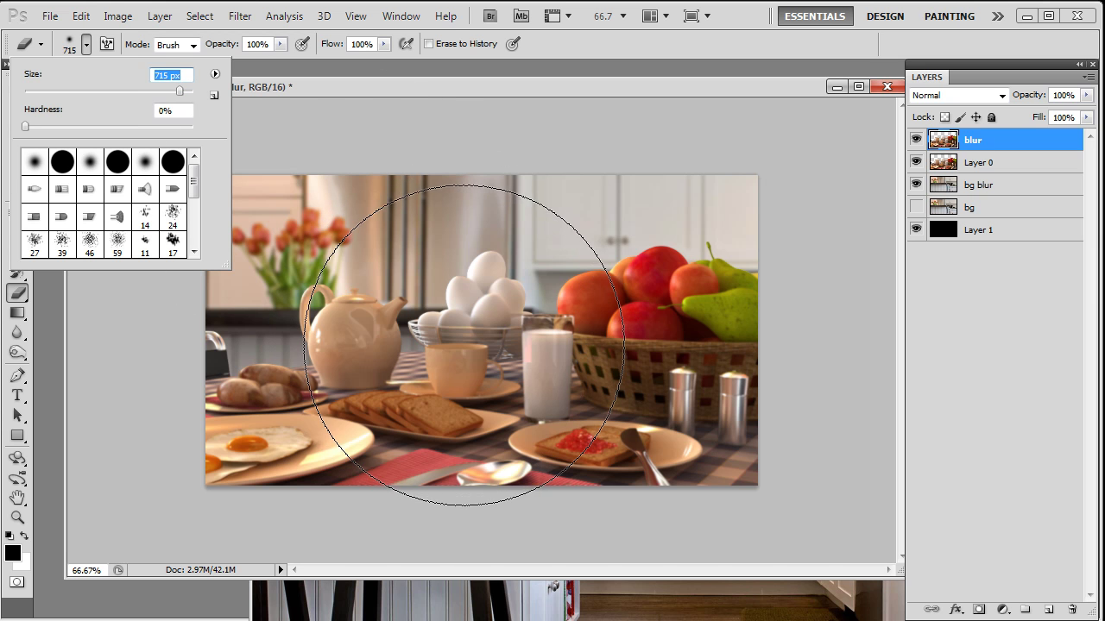
{"action": "left_click", "coordinate": [459, 348]}
{"action": "mouse_move", "coordinate": [481, 365]}
{"action": "left_mouse_down"}
{"action": "mouse_move", "coordinate": [527, 377]}
{"action": "mouse_move", "coordinate": [560, 369]}
{"action": "left_mouse_up"}
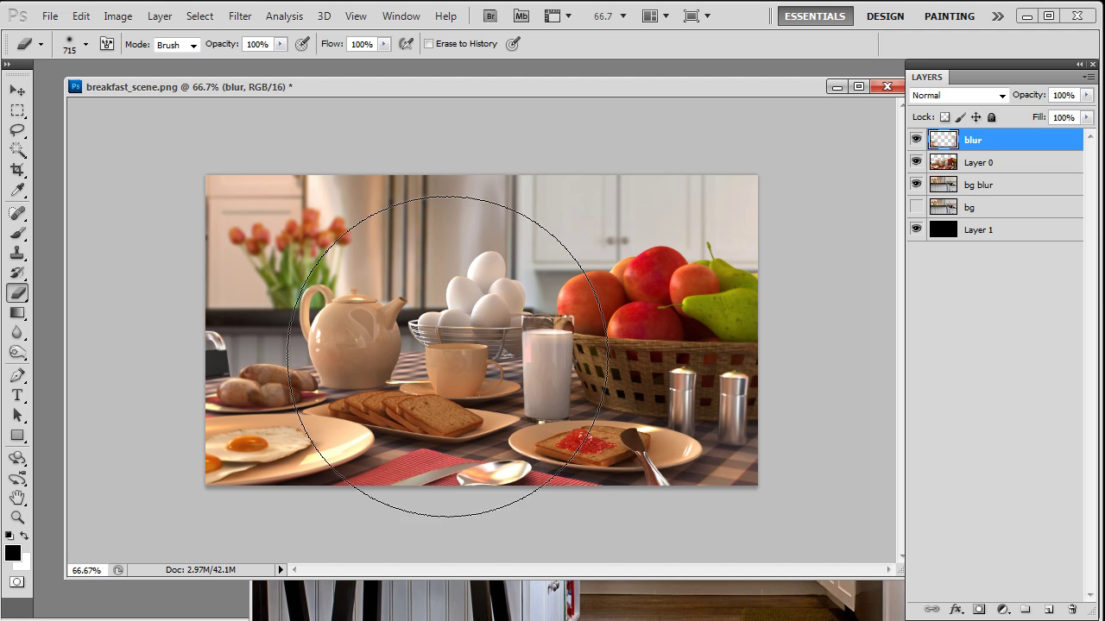
Inspect the focus falloff at 200% across the plates, glass, shakers and fruit basket, then return to actual pixels.
{"action": "key", "text": "z"}
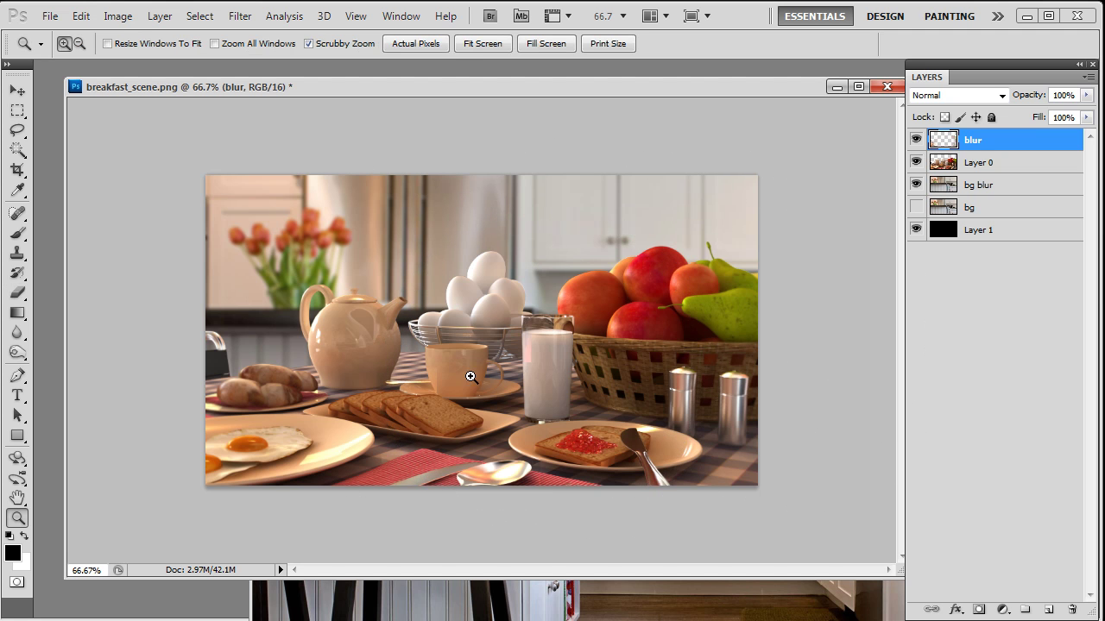
{"action": "left_click", "coordinate": [391, 387]}
{"action": "left_click", "coordinate": [224, 497]}
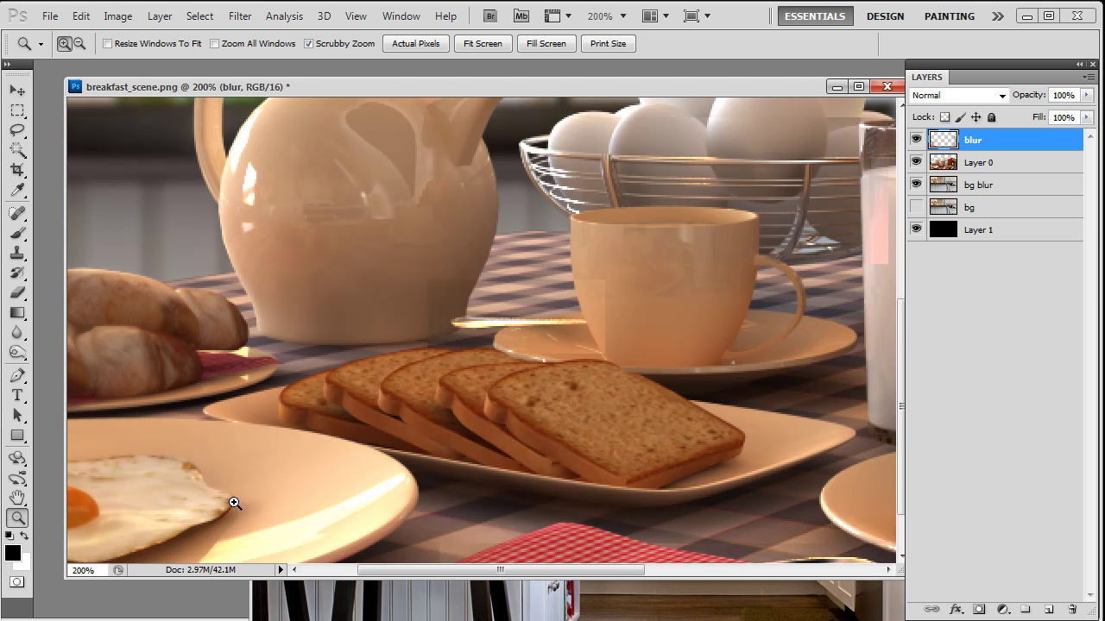
{"action": "left_click_drag", "start_coordinate": [326, 467], "coordinate": [483, 404]}
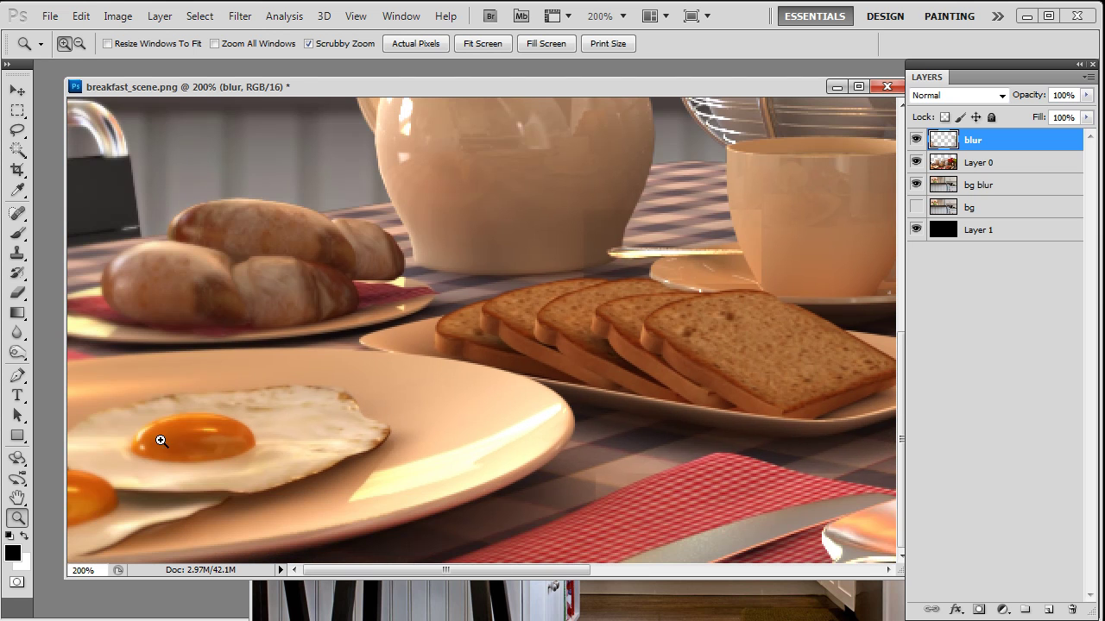
{"action": "left_click_drag", "start_coordinate": [279, 251], "coordinate": [161, 433]}
{"action": "left_click_drag", "start_coordinate": [490, 475], "coordinate": [295, 290]}
{"action": "left_click_drag", "start_coordinate": [683, 382], "coordinate": [406, 284]}
{"action": "left_click_drag", "start_coordinate": [708, 386], "coordinate": [451, 456]}
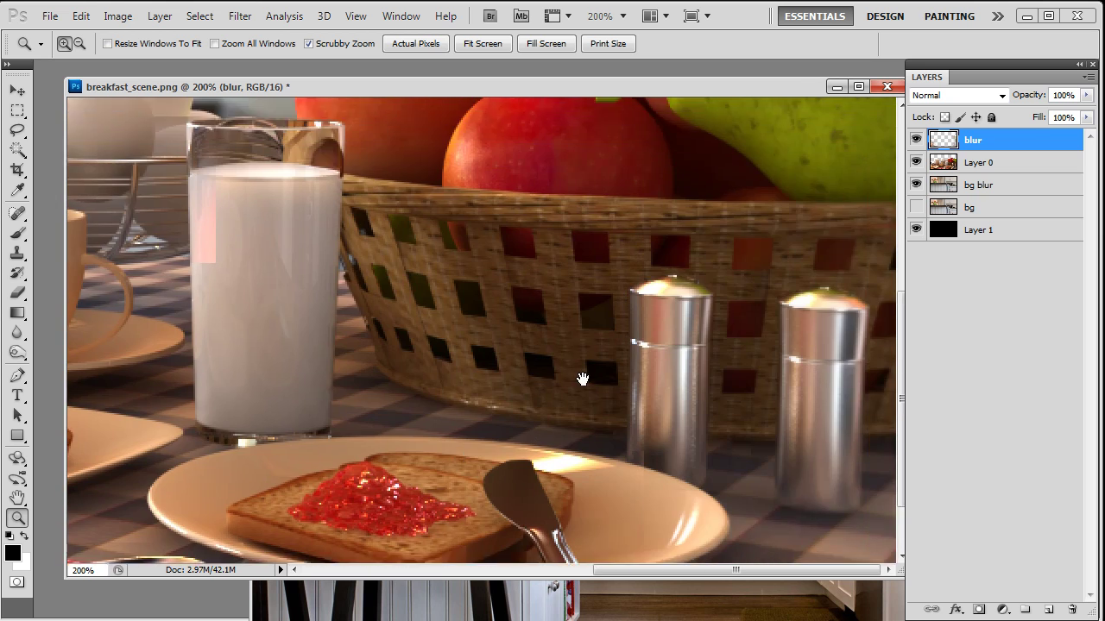
{"action": "left_click_drag", "start_coordinate": [311, 122], "coordinate": [463, 319]}
{"action": "right_click", "coordinate": [464, 318]}
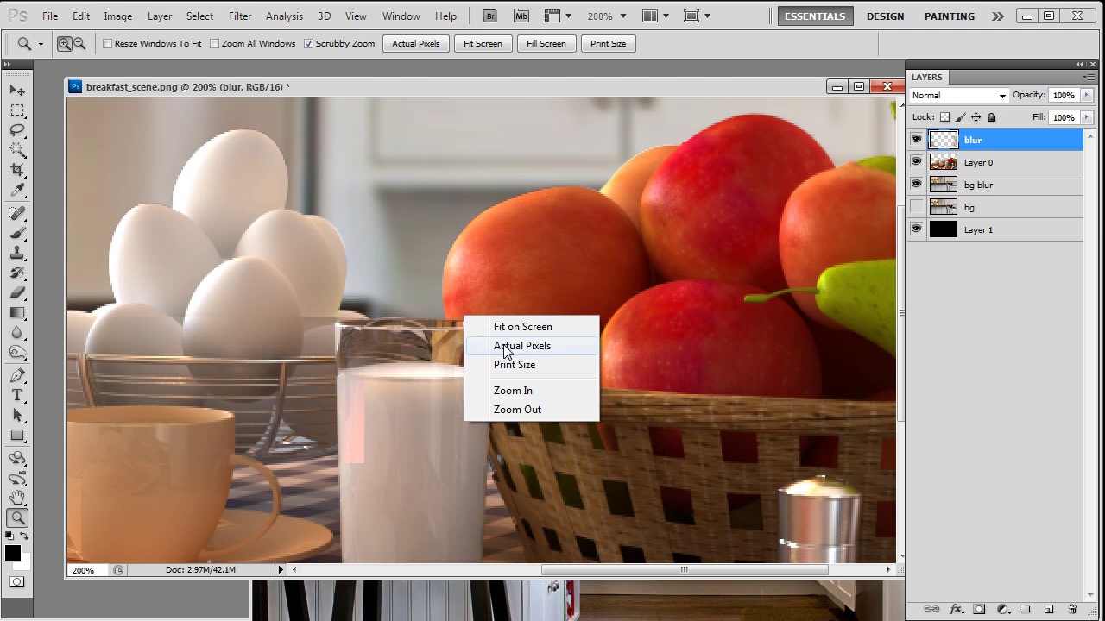
{"action": "left_click", "coordinate": [509, 346]}
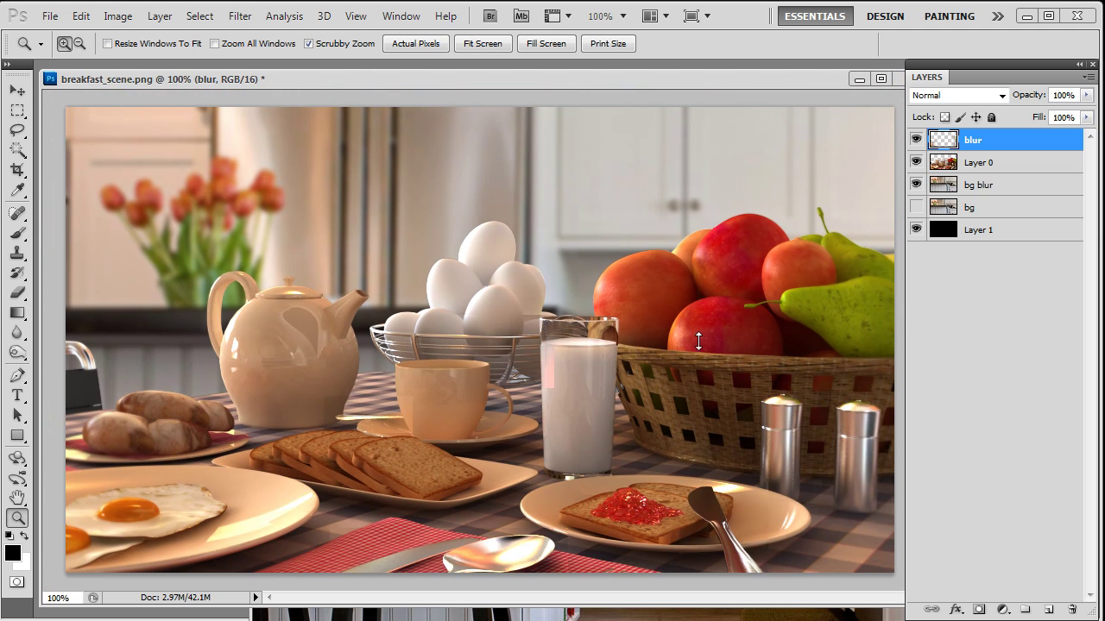
Add a Levels adjustment layer above the blur layer and open its settings.
{"action": "left_click", "coordinate": [1001, 611]}
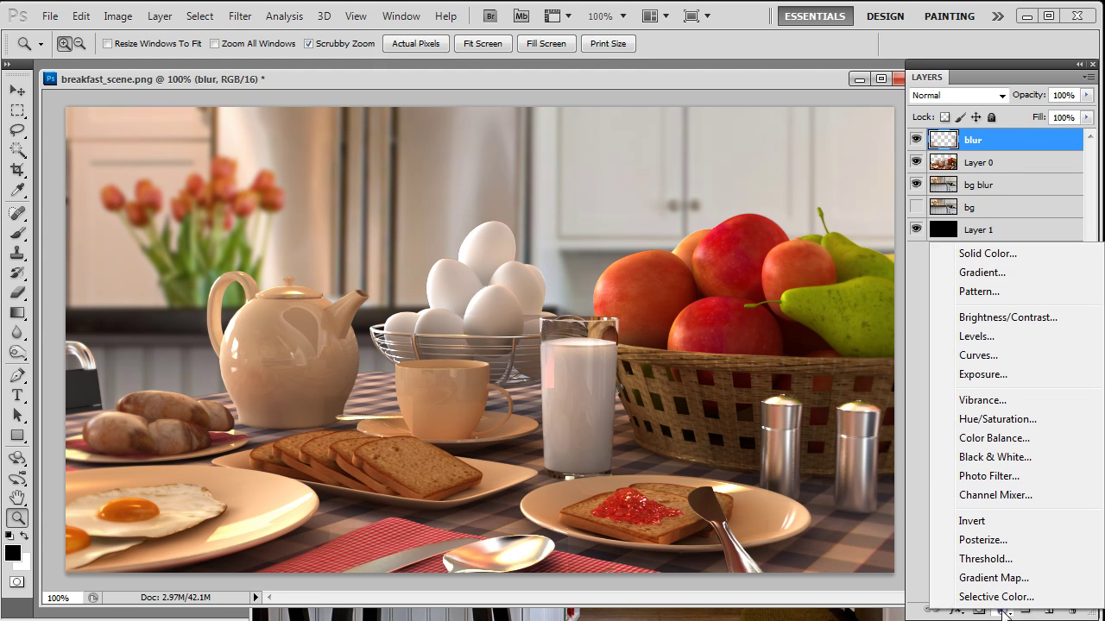
{"action": "left_click", "coordinate": [1006, 336]}
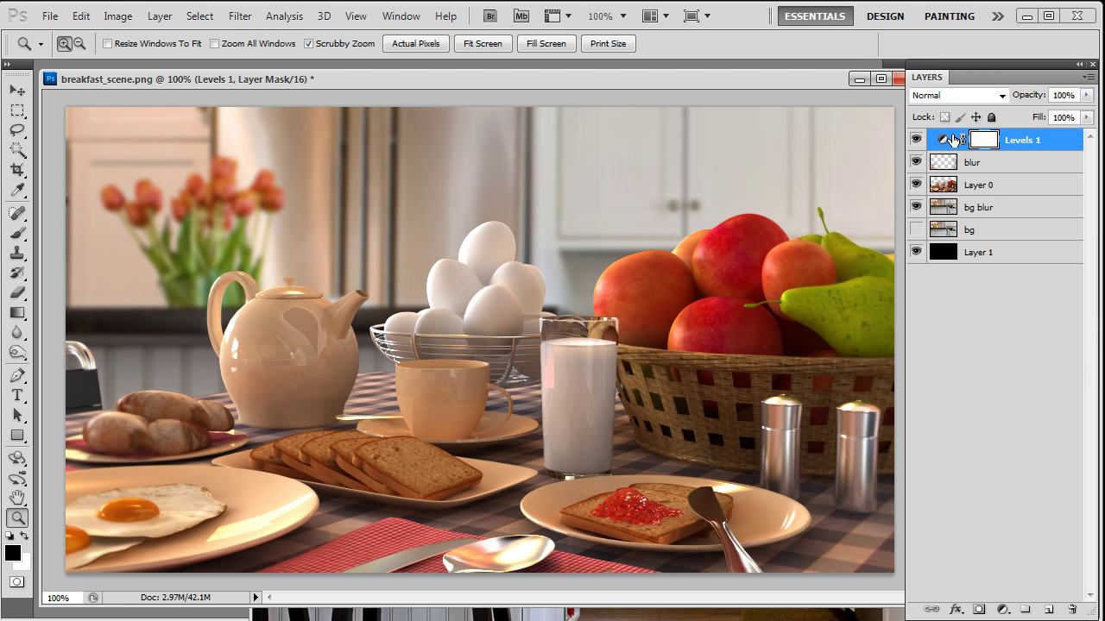
{"action": "left_click", "coordinate": [946, 143]}
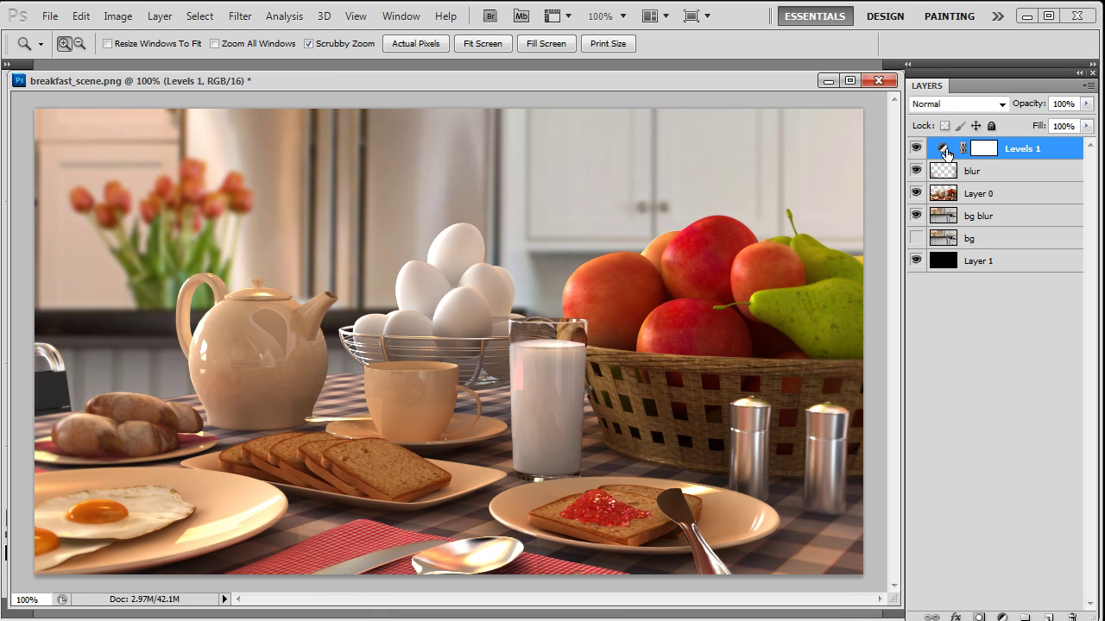
Set the Levels adjustment's black input to 2 and its midtone input to 1.15.
{"action": "left_click_drag", "start_coordinate": [997, 85], "coordinate": [810, 89]}
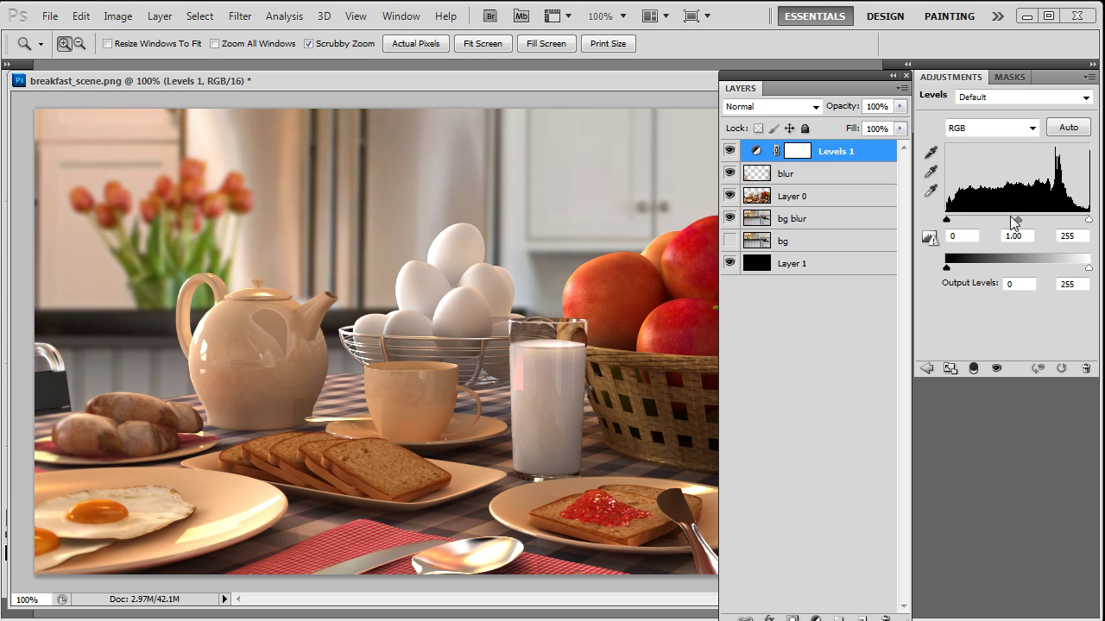
{"action": "left_click_drag", "start_coordinate": [948, 221], "coordinate": [949, 222]}
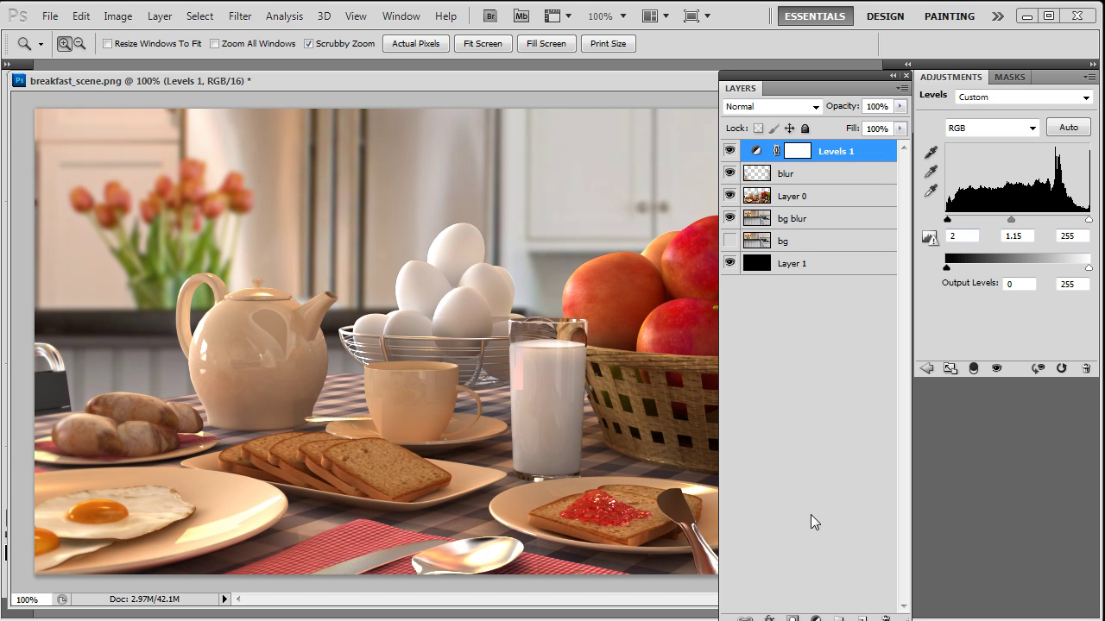
Add a Gradient Map adjustment layer above the Levels layer.
{"action": "left_click", "coordinate": [815, 618]}
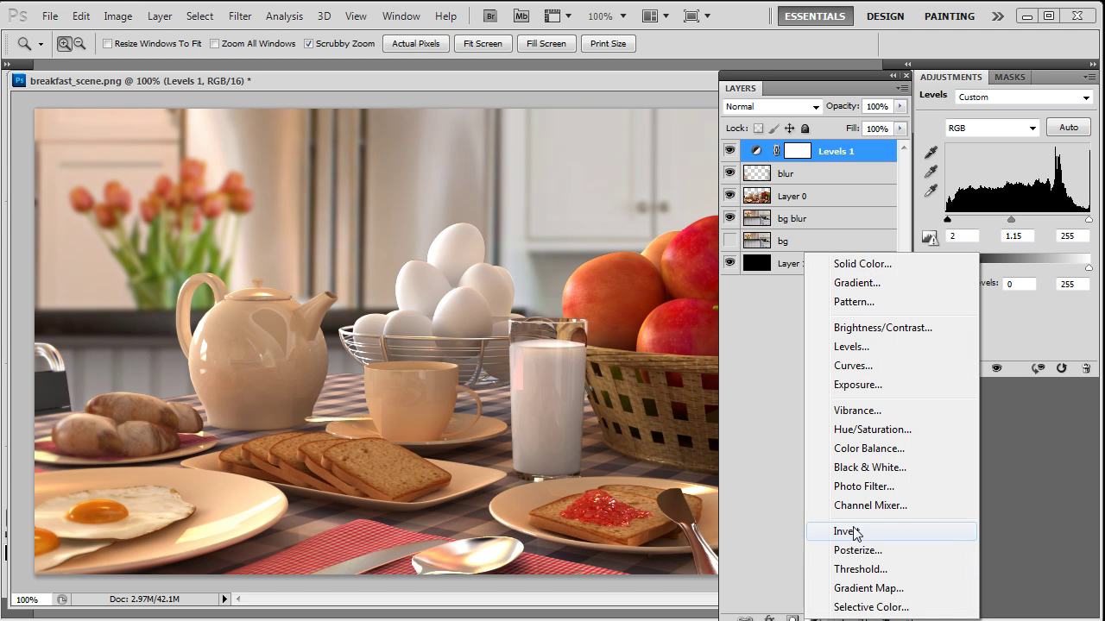
{"action": "left_click", "coordinate": [872, 588]}
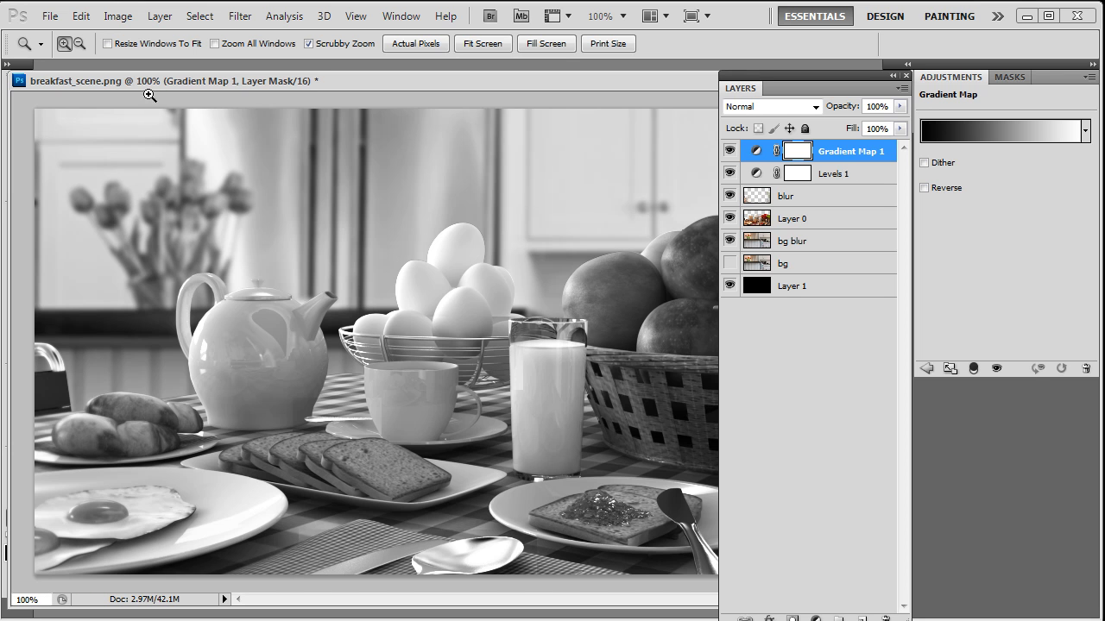
{"action": "left_click_drag", "start_coordinate": [159, 80], "coordinate": [209, 79]}
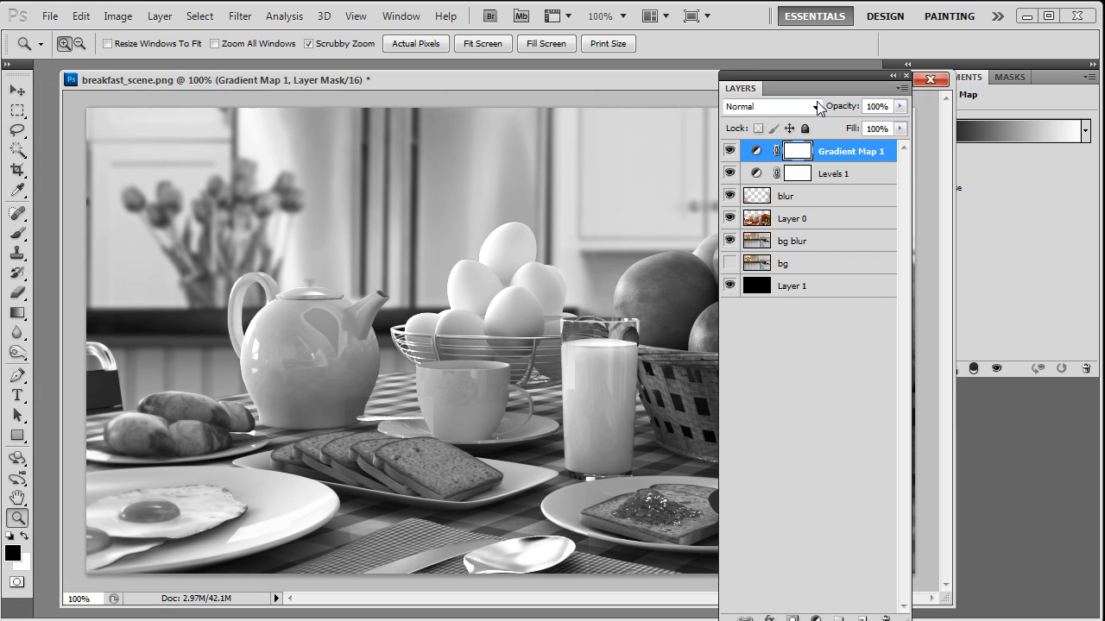
Change the gradient map's black color stop to orange (#ee9b30), keeping the white stop at the other end.
{"action": "left_click", "coordinate": [980, 133]}
{"action": "left_click_drag", "start_coordinate": [846, 273], "coordinate": [802, 158]}
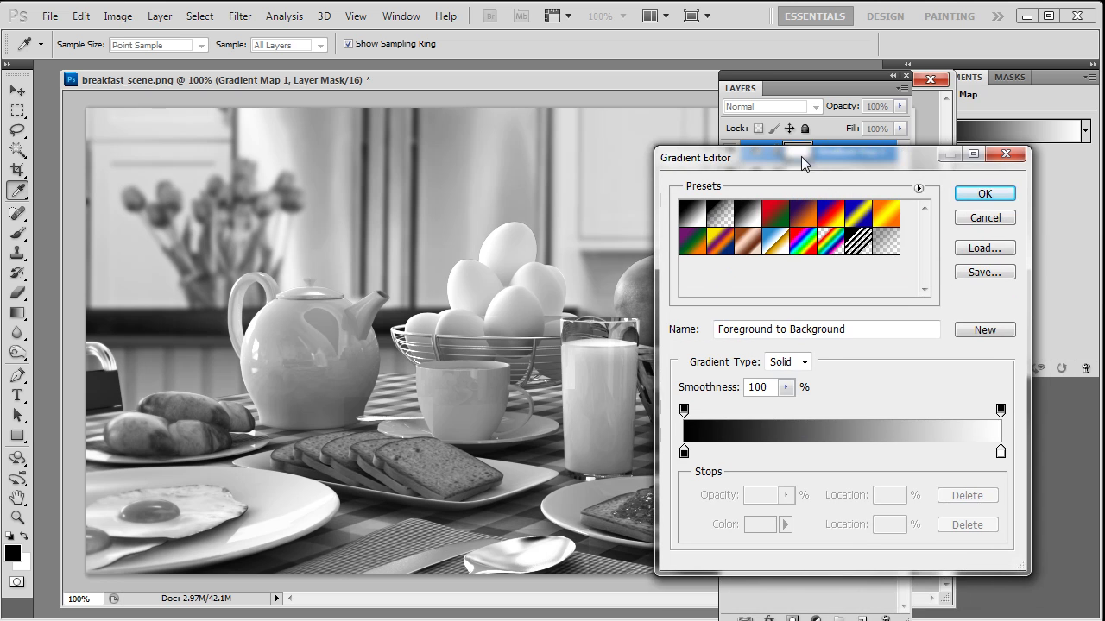
{"action": "left_click", "coordinate": [684, 453]}
{"action": "left_click", "coordinate": [754, 528]}
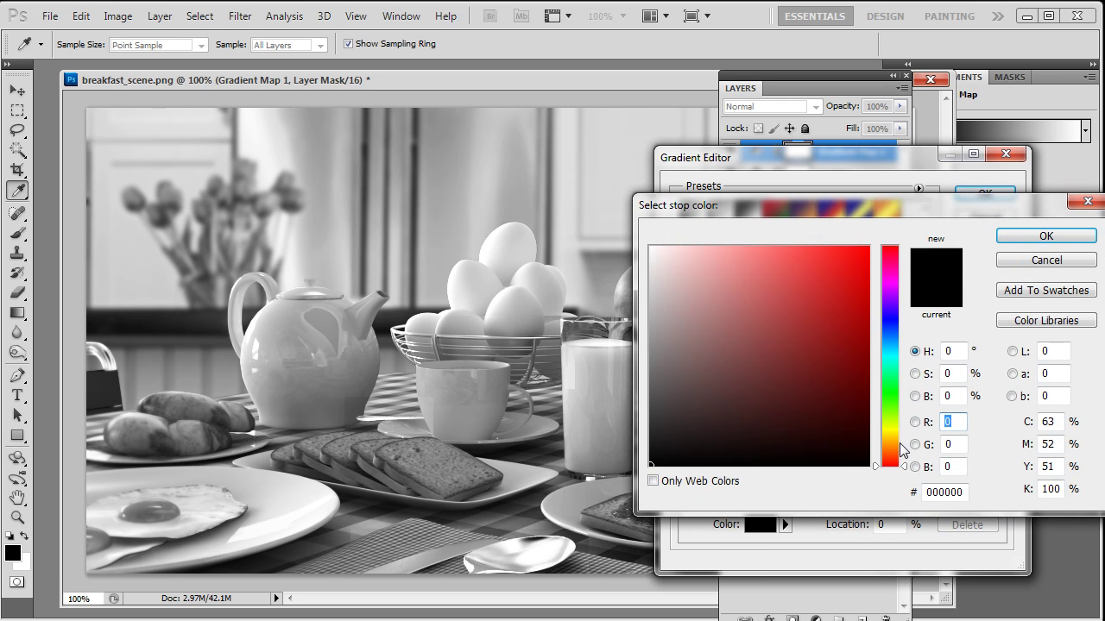
{"action": "left_click_drag", "start_coordinate": [902, 449], "coordinate": [885, 404]}
{"action": "left_click", "coordinate": [828, 266]}
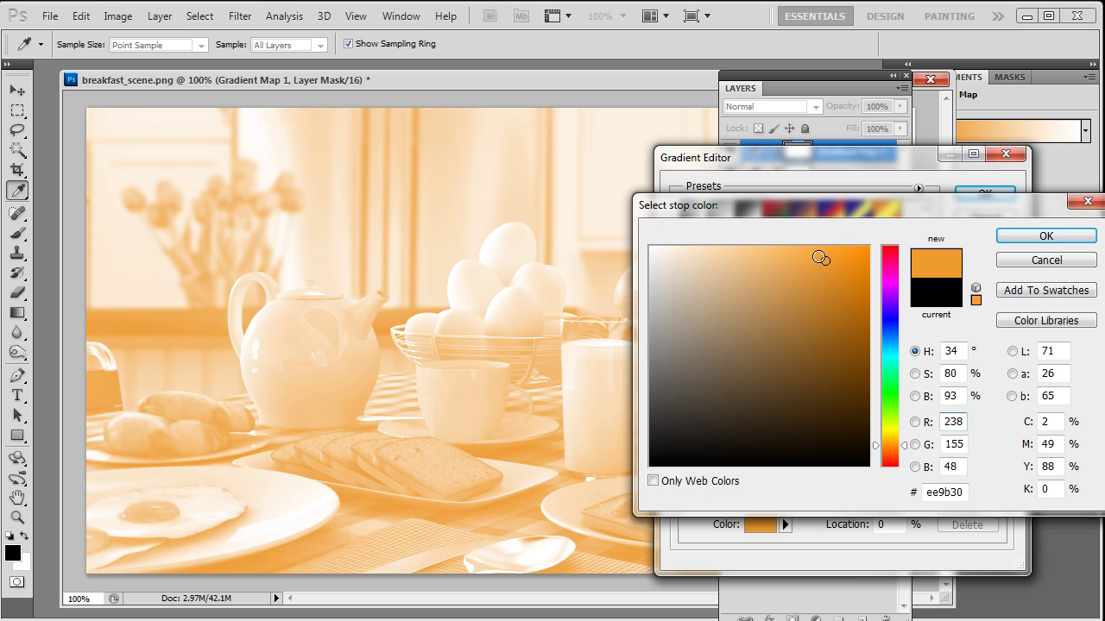
{"action": "left_click", "coordinate": [1031, 237]}
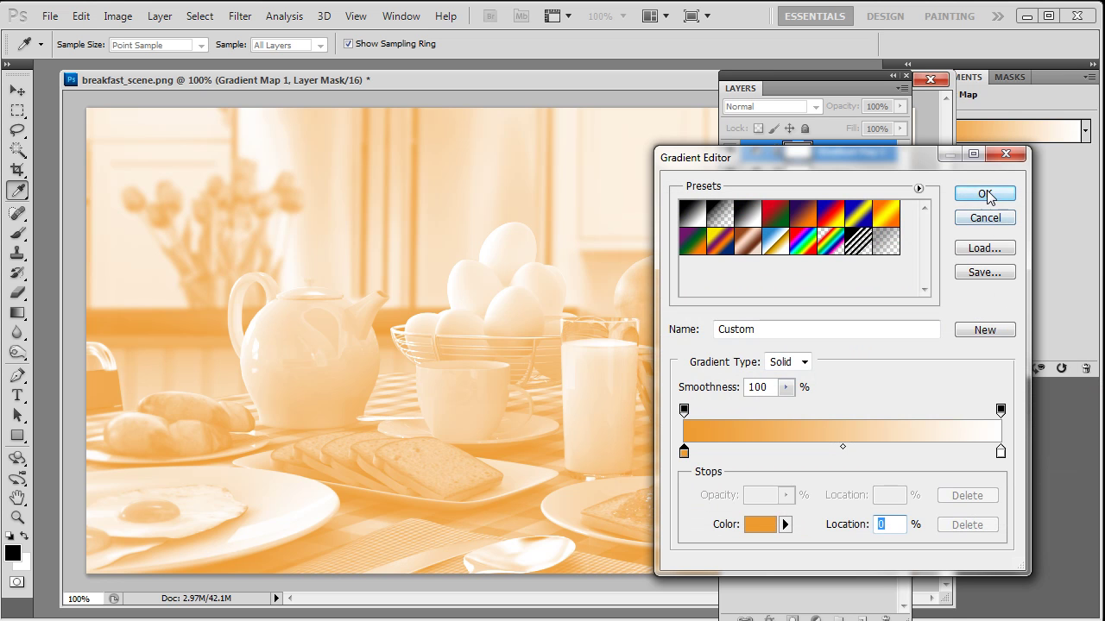
{"action": "left_click", "coordinate": [983, 192]}
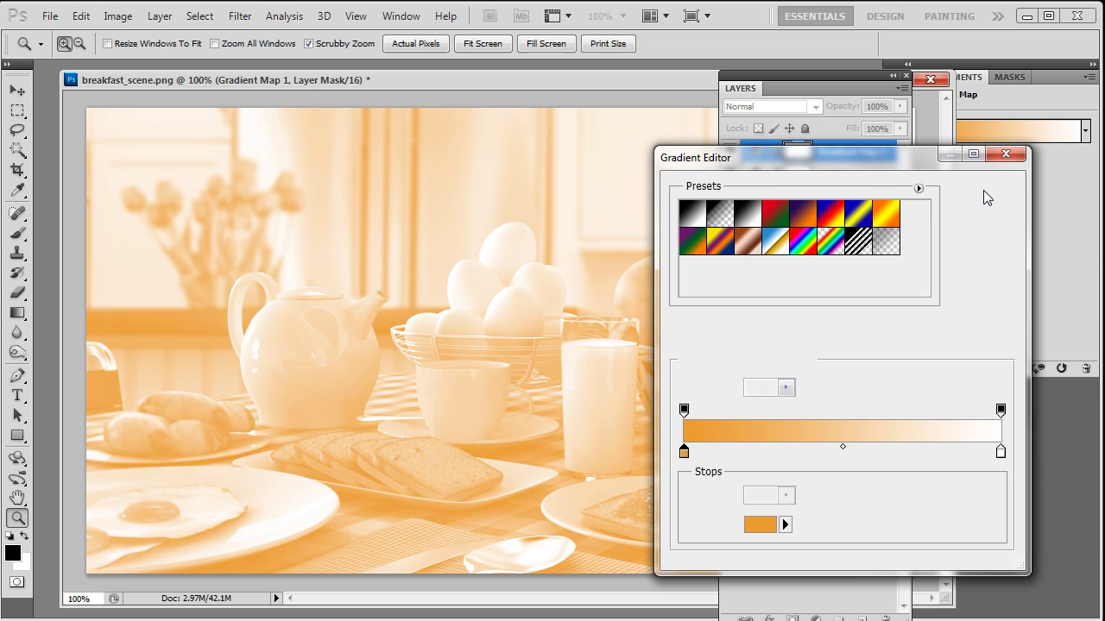
Set the Gradient Map layer's blend mode to Multiply with 17% opacity, and compare the image with the layer hidden and shown.
{"action": "left_click", "coordinate": [776, 106]}
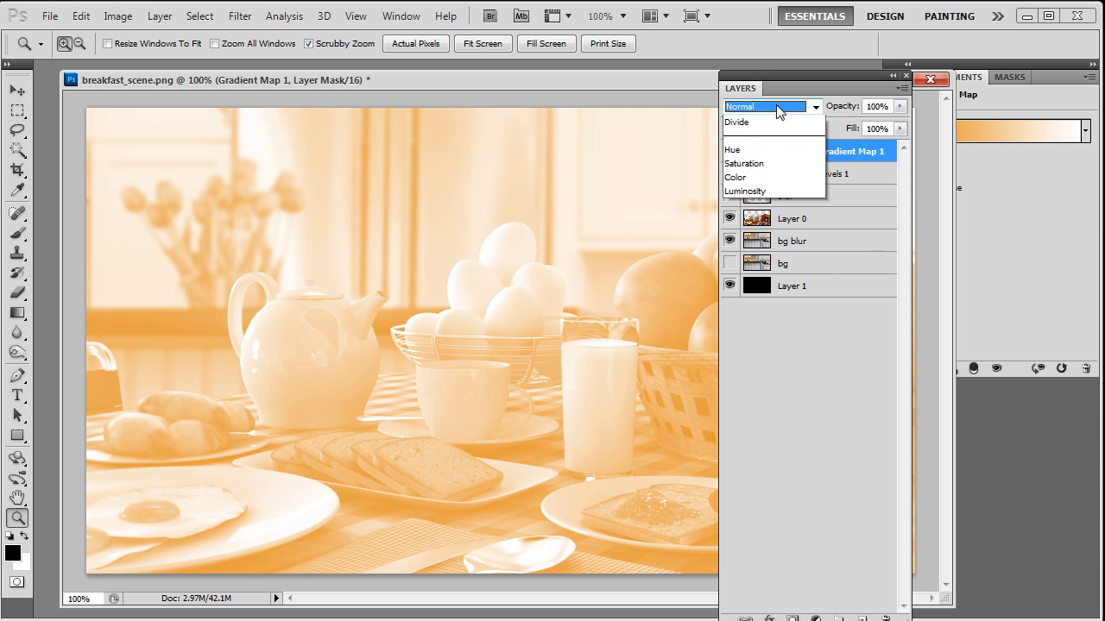
{"action": "left_click", "coordinate": [744, 178]}
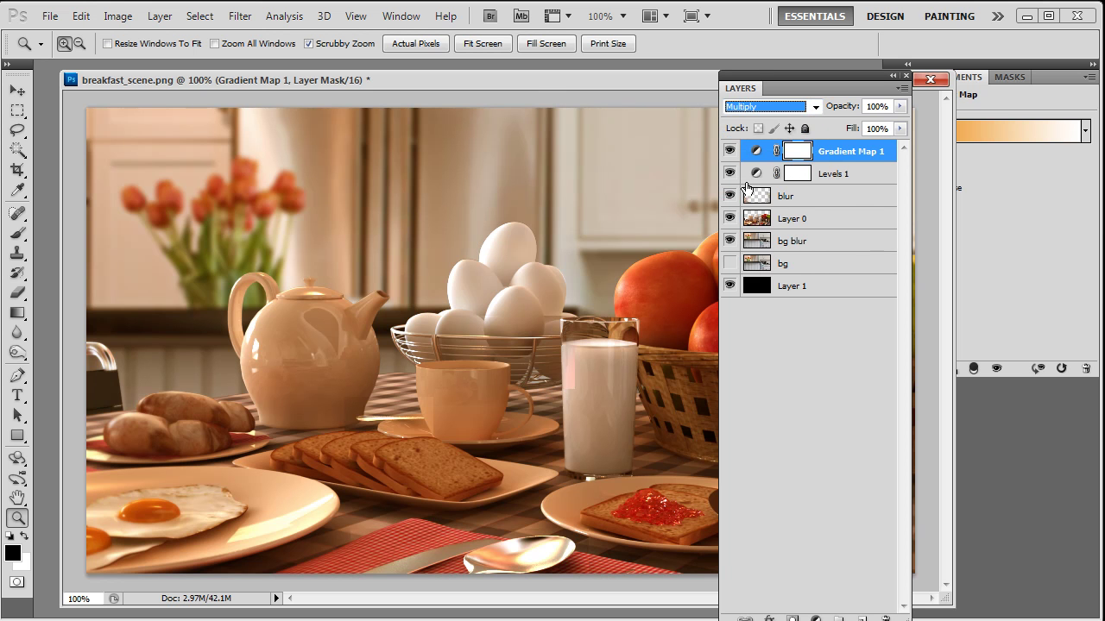
{"action": "left_click", "coordinate": [465, 392]}
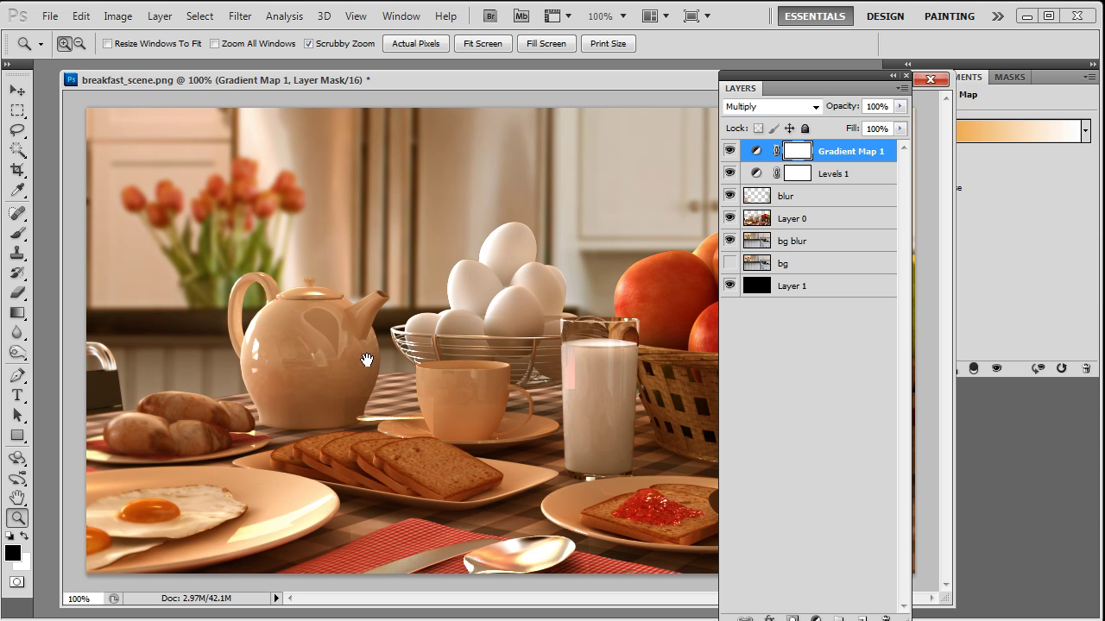
{"action": "left_click_drag", "start_coordinate": [801, 89], "coordinate": [875, 89]}
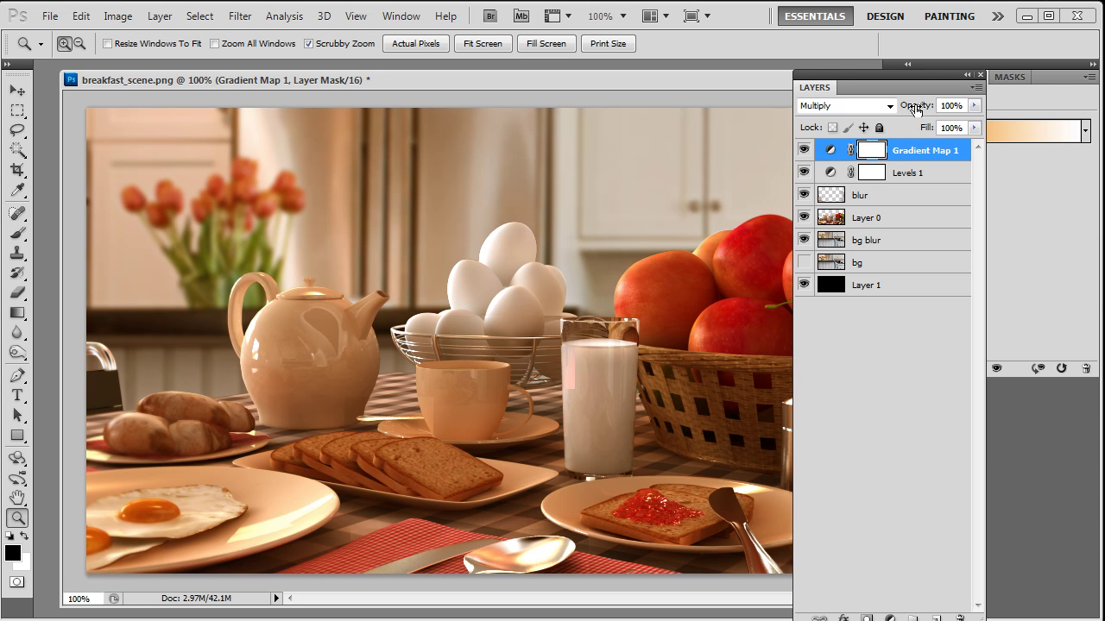
{"action": "left_click_drag", "start_coordinate": [914, 108], "coordinate": [843, 138]}
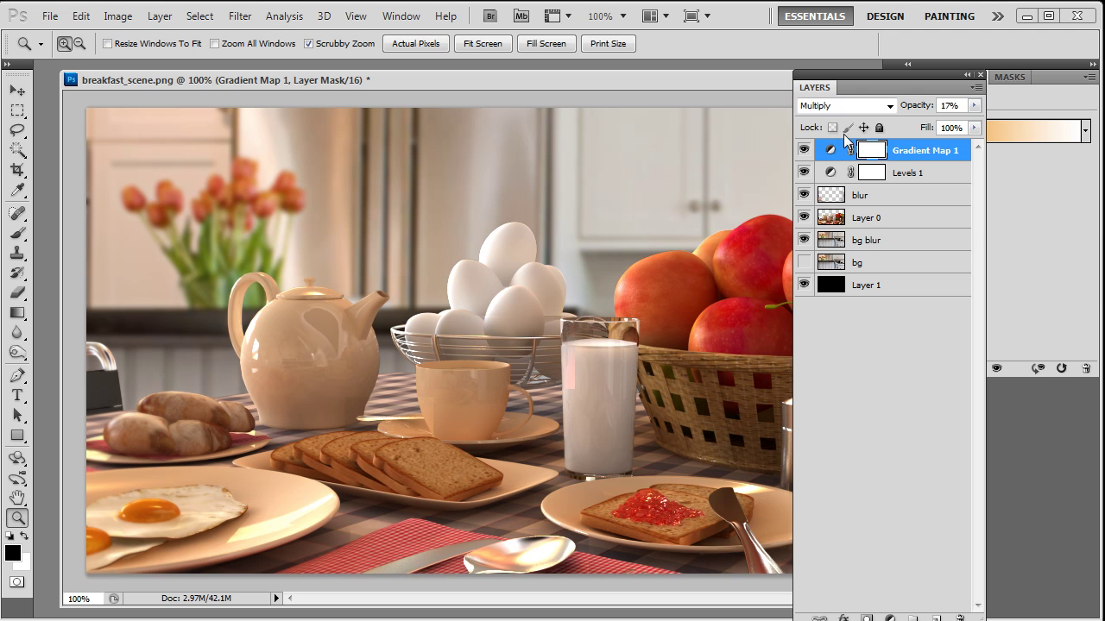
{"action": "left_click", "coordinate": [804, 151]}
{"action": "left_click", "coordinate": [804, 150]}
Dock the Layers panel with Adjustments and Masks, show the Gradient Map settings, and dock the document window as a tab.
{"action": "left_click_drag", "start_coordinate": [864, 81], "coordinate": [1001, 79]}
{"action": "left_click_drag", "start_coordinate": [711, 82], "coordinate": [695, 77]}
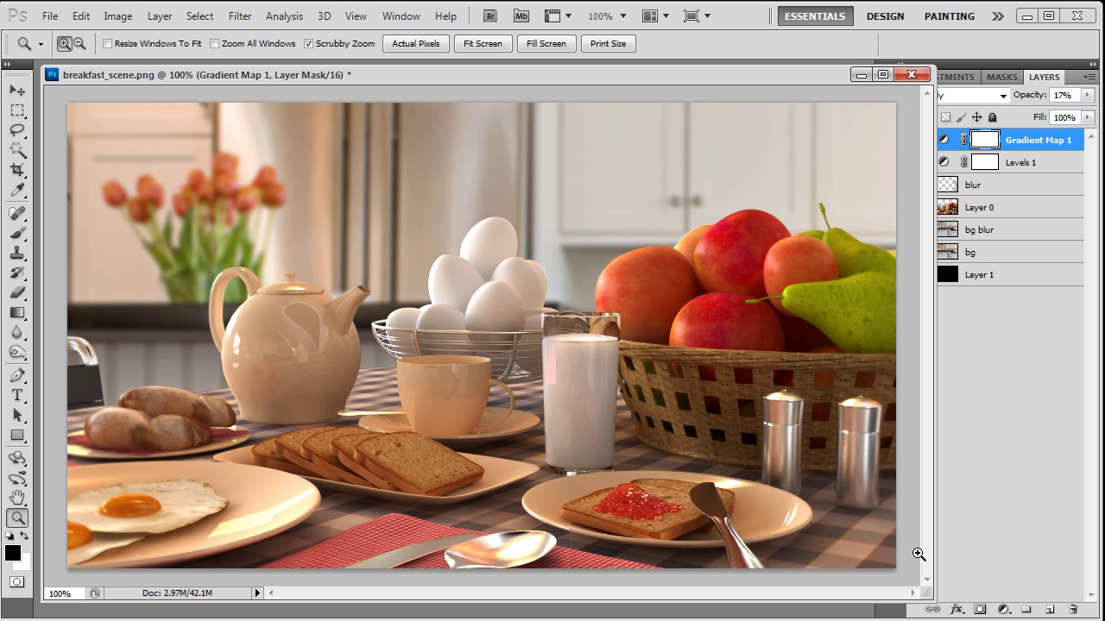
{"action": "double_click", "coordinate": [944, 142]}
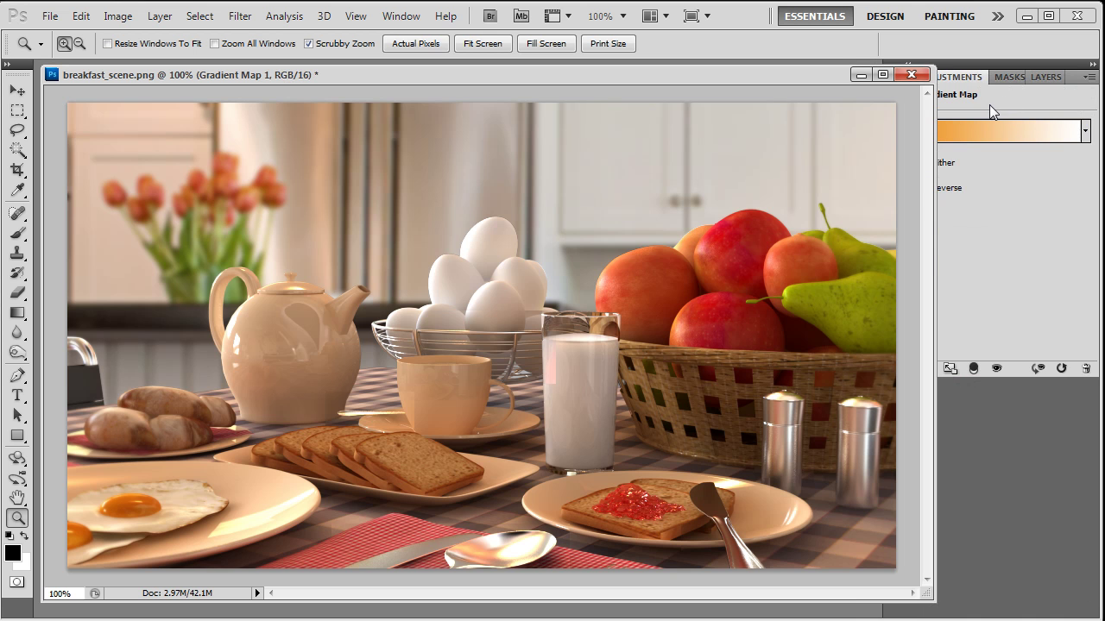
{"action": "left_click_drag", "start_coordinate": [756, 80], "coordinate": [807, 82]}
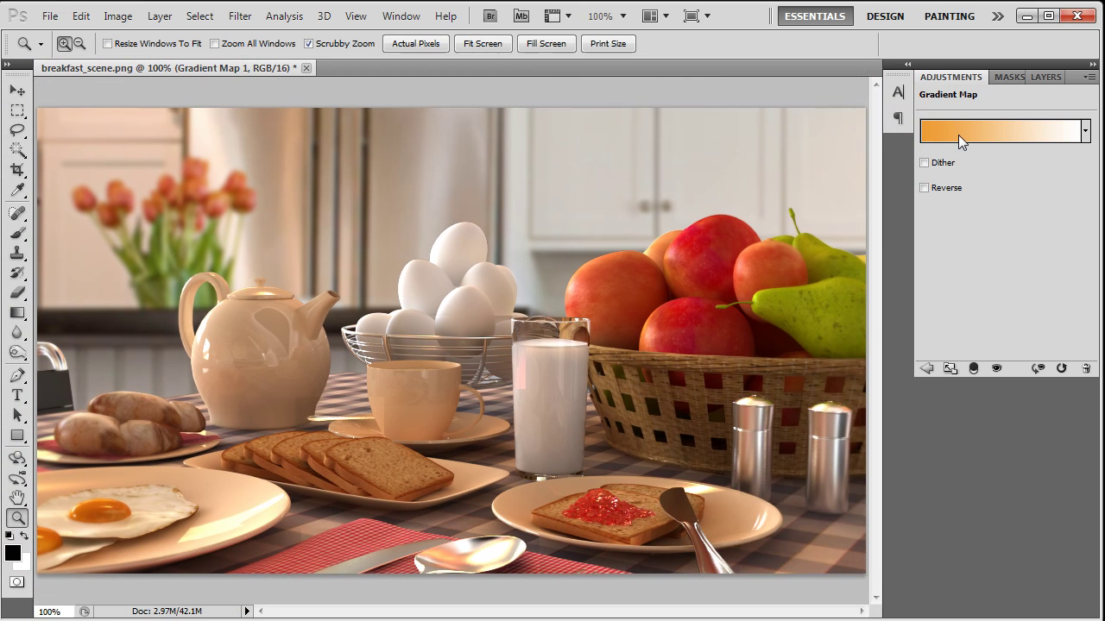
Try blue and then a muted green (#8eb74d) as the gradient map's orange color stop.
{"action": "left_click", "coordinate": [958, 135]}
{"action": "left_click", "coordinate": [684, 451]}
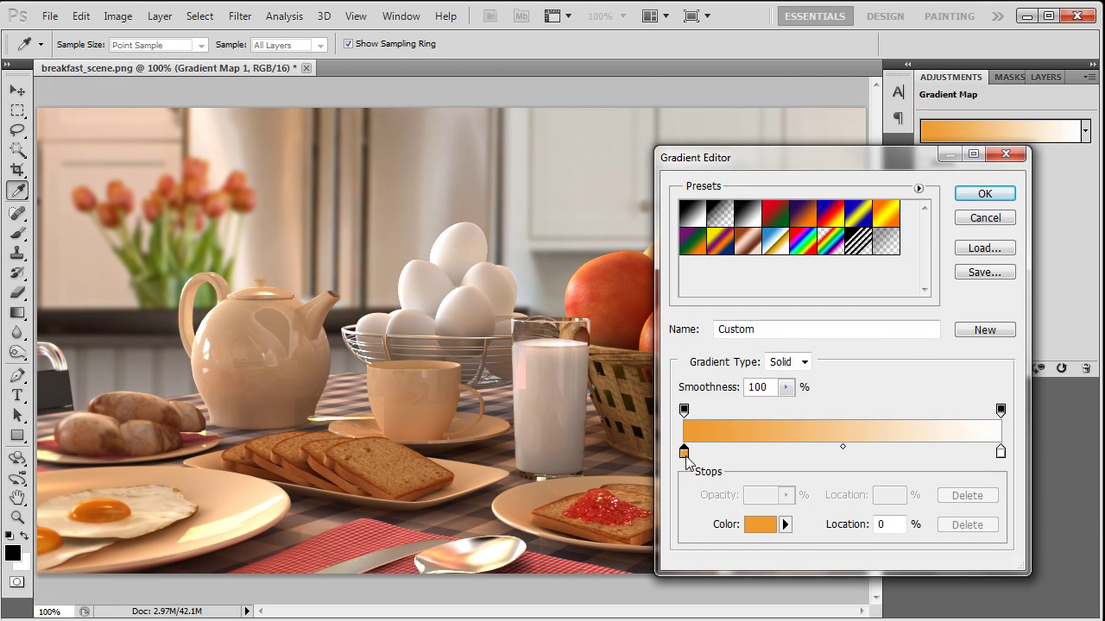
{"action": "left_click", "coordinate": [759, 524]}
{"action": "left_click", "coordinate": [894, 337]}
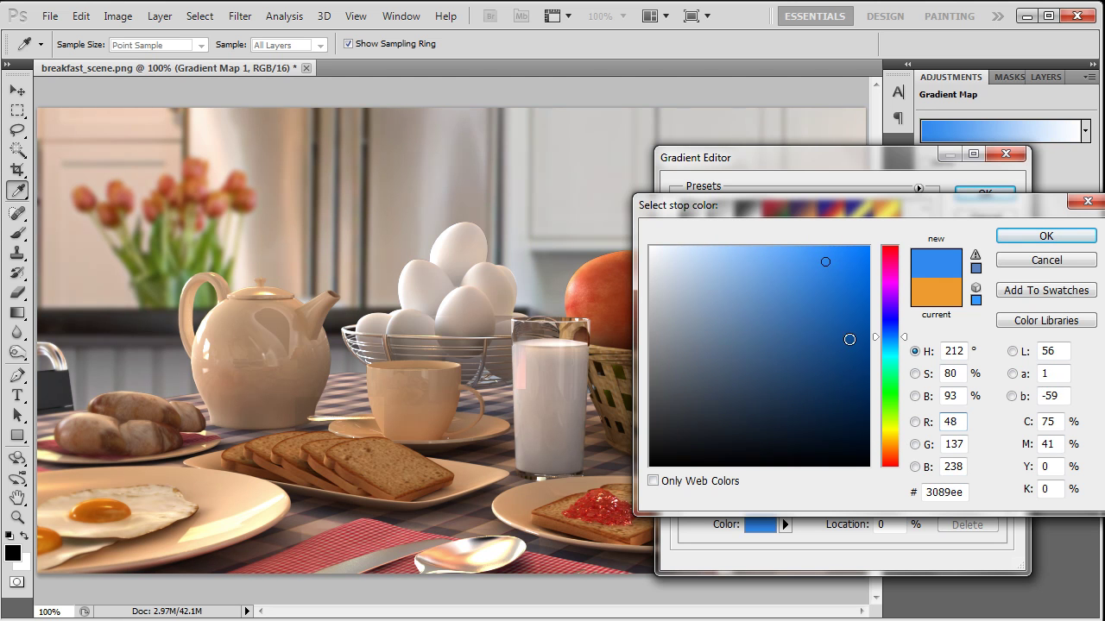
{"action": "left_click", "coordinate": [894, 416]}
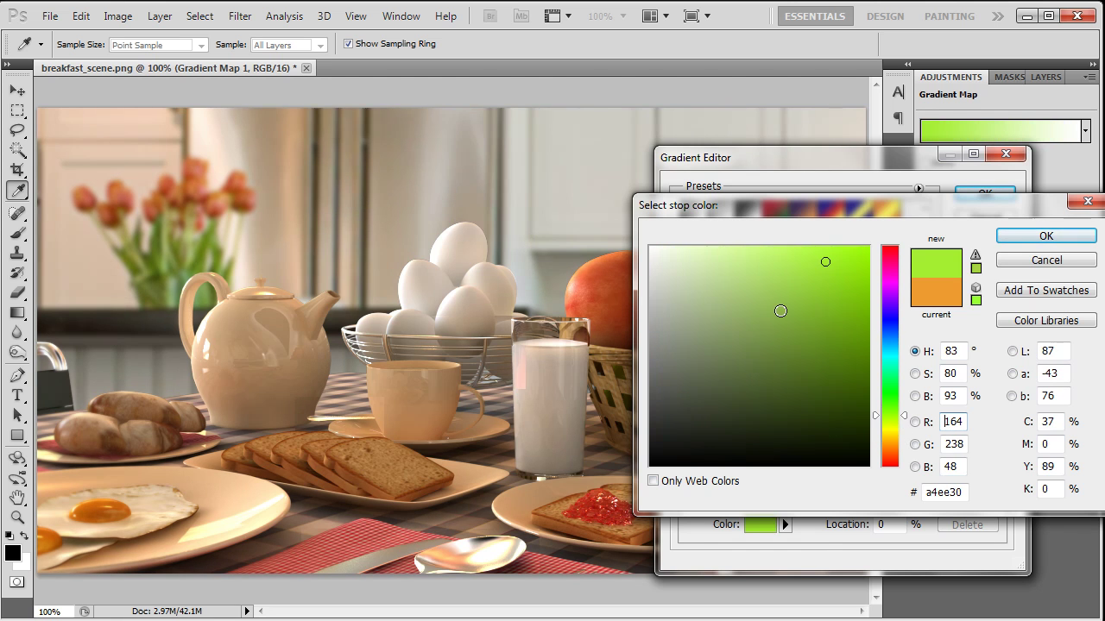
{"action": "left_click", "coordinate": [804, 269]}
{"action": "left_click", "coordinate": [774, 308]}
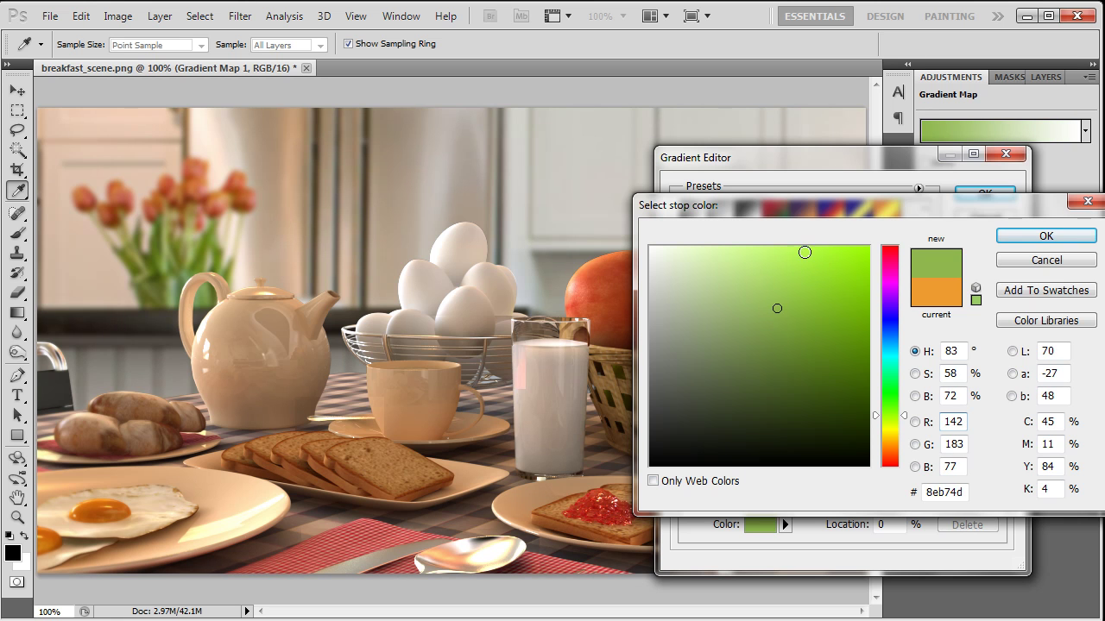
{"action": "left_click", "coordinate": [1046, 235]}
{"action": "left_click", "coordinate": [984, 193]}
{"action": "key", "text": "z"}
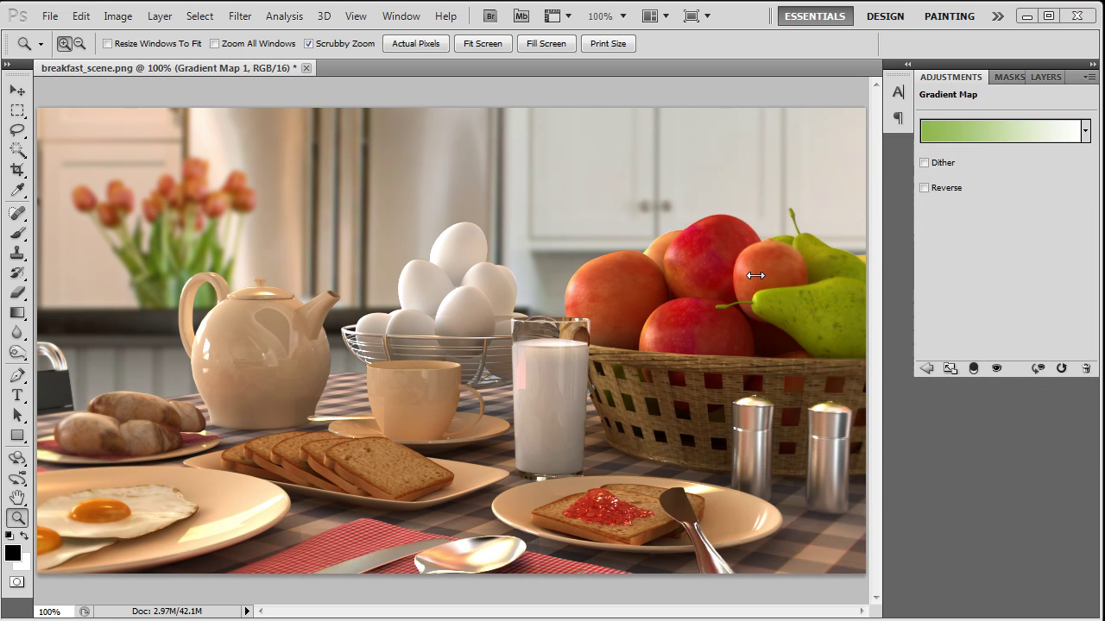
Set the gradient map's green color stop to a light orange (#fab768).
{"action": "left_click", "coordinate": [952, 140]}
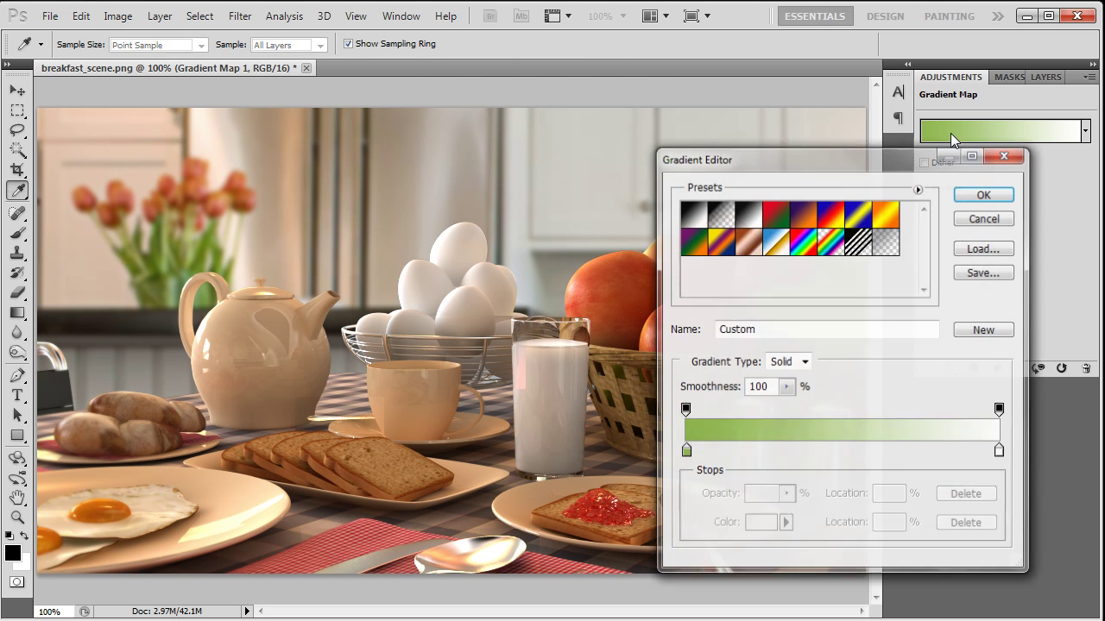
{"action": "left_click", "coordinate": [686, 451]}
{"action": "left_click", "coordinate": [752, 525]}
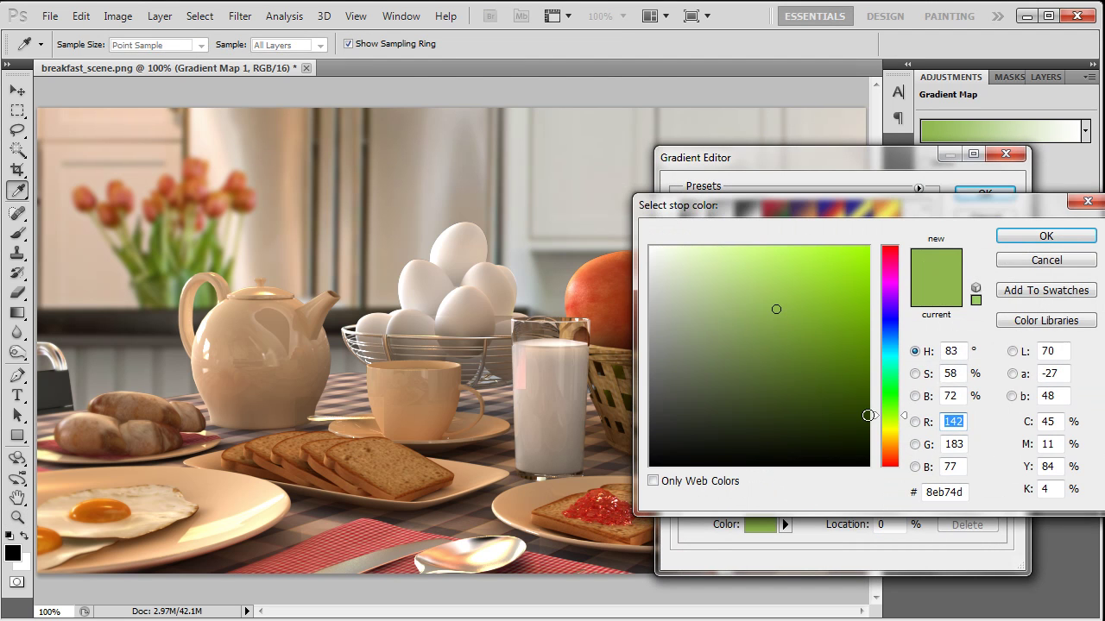
{"action": "left_click", "coordinate": [893, 447]}
{"action": "left_click", "coordinate": [775, 263]}
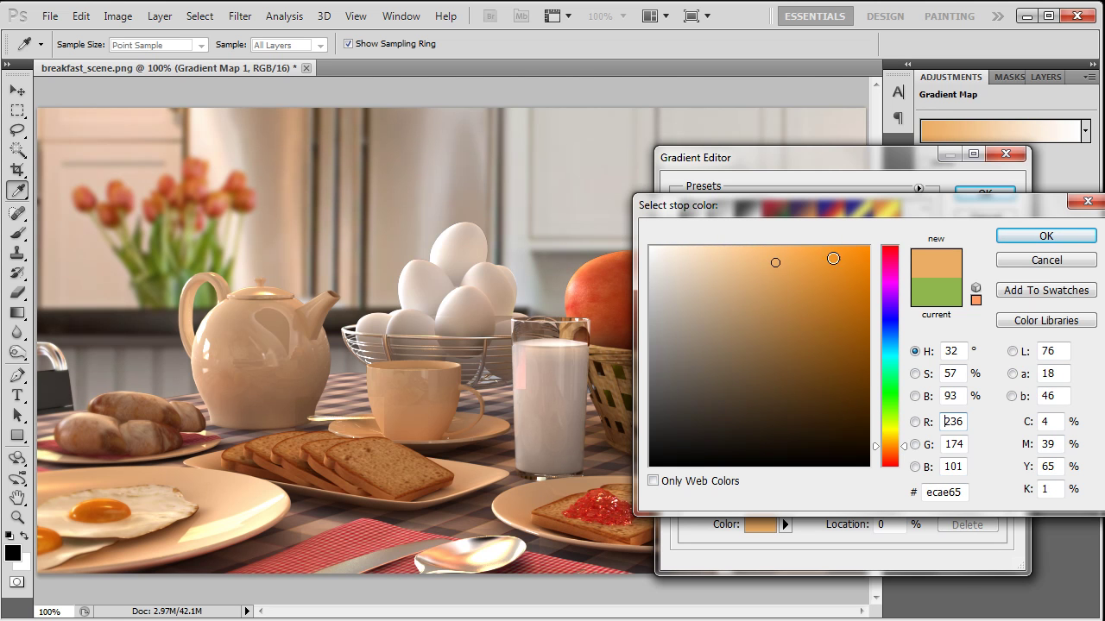
{"action": "left_click", "coordinate": [775, 248]}
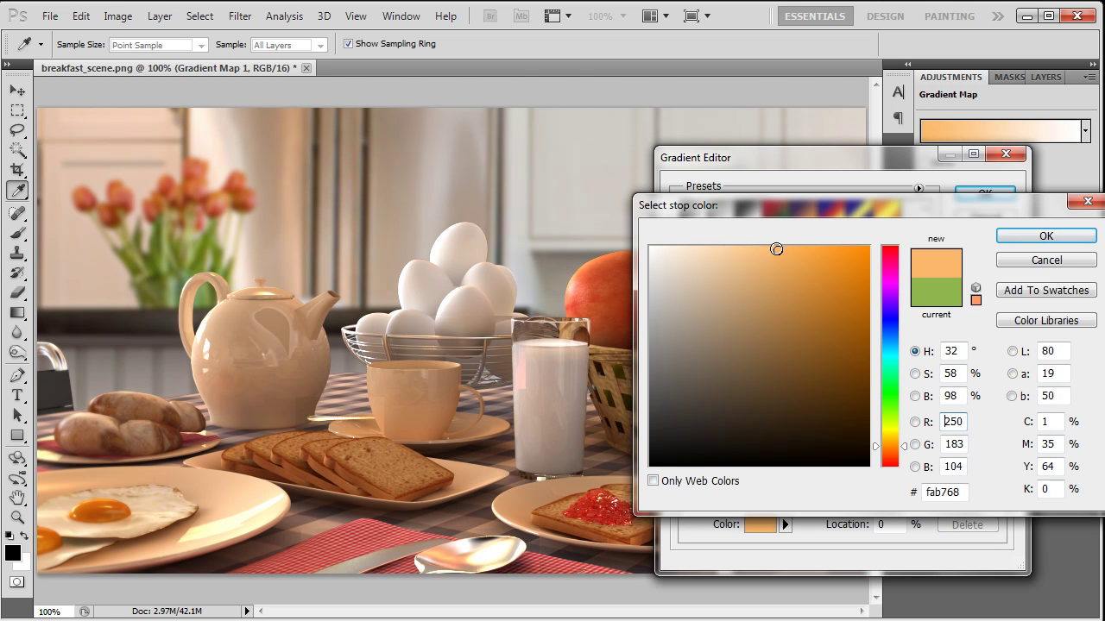
{"action": "left_click", "coordinate": [1018, 236]}
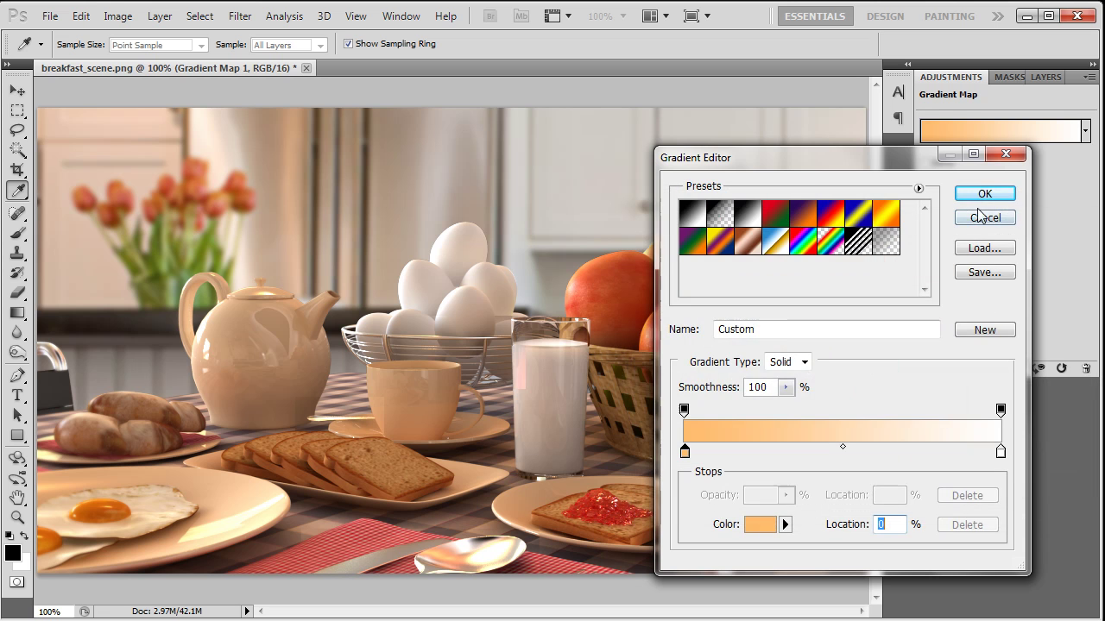
{"action": "left_click", "coordinate": [985, 195]}
{"action": "key", "text": "z"}
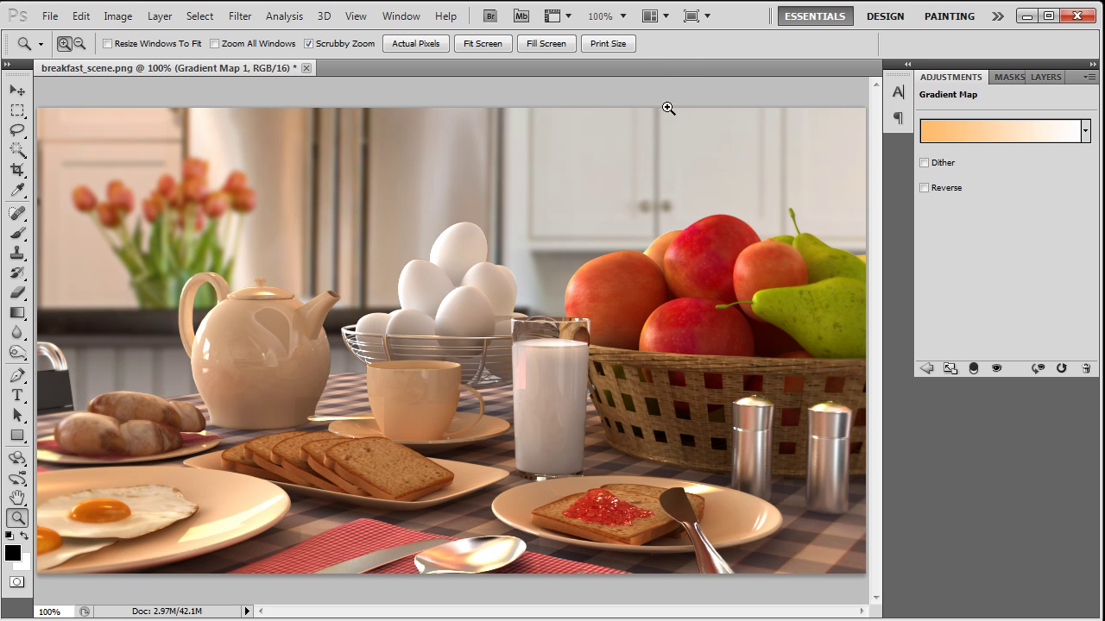
Add a new layer above the Gradient Map layer and fill it with black.
{"action": "key", "text": "F7"}
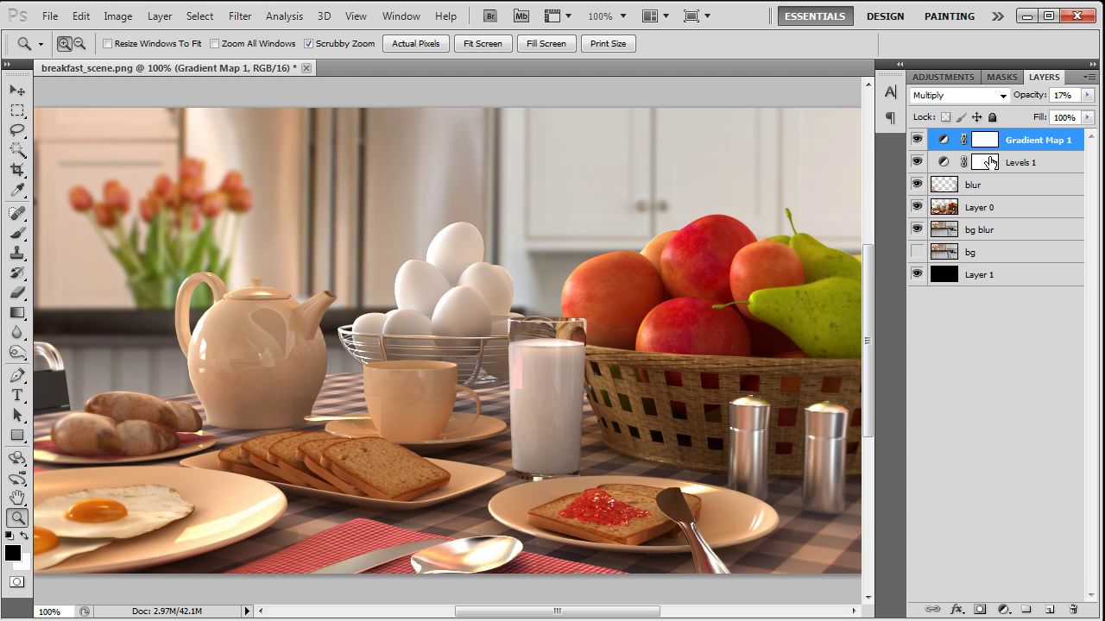
{"action": "left_click", "coordinate": [1049, 610]}
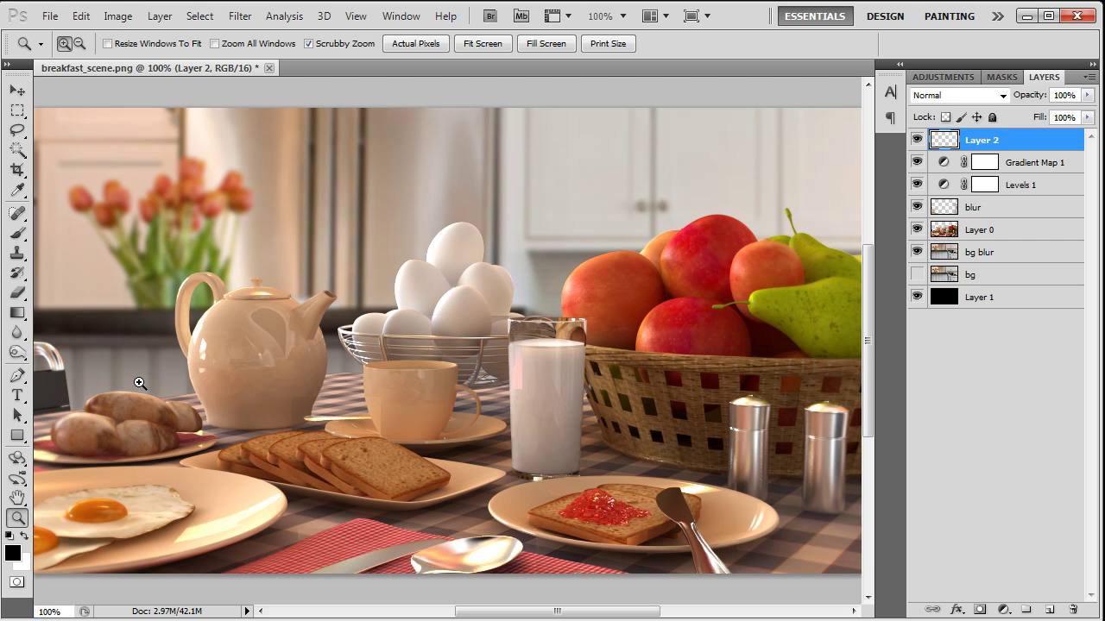
{"action": "key", "text": "alt+BackSpace"}
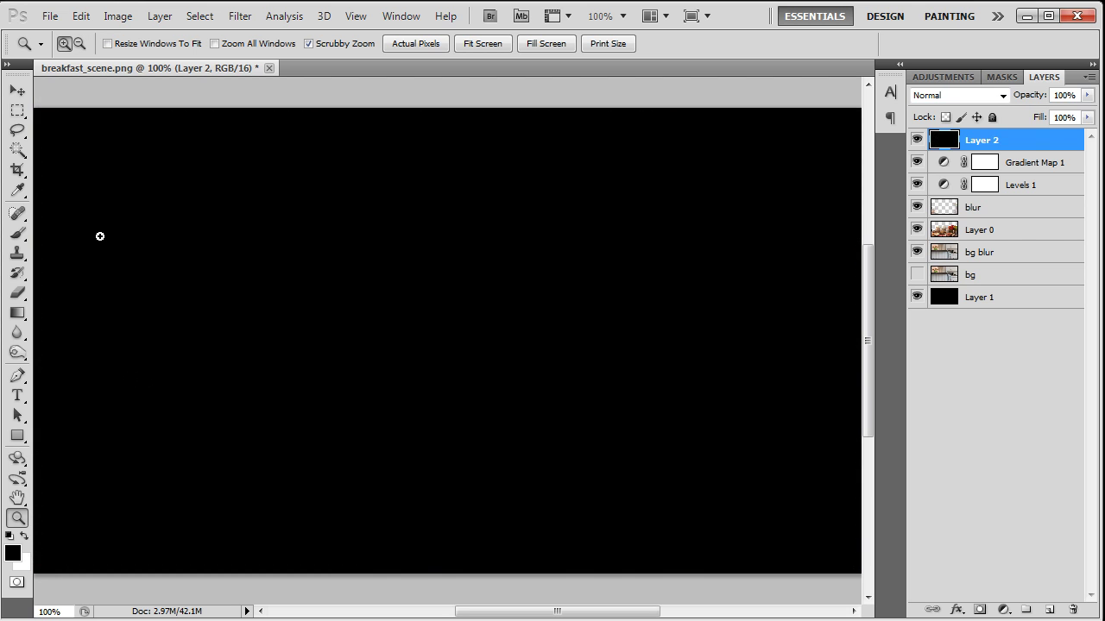
Erase the middle of the black Layer 2 with a soft 1200 px Eraser to reveal the breakfast scene.
{"action": "key", "text": "e"}
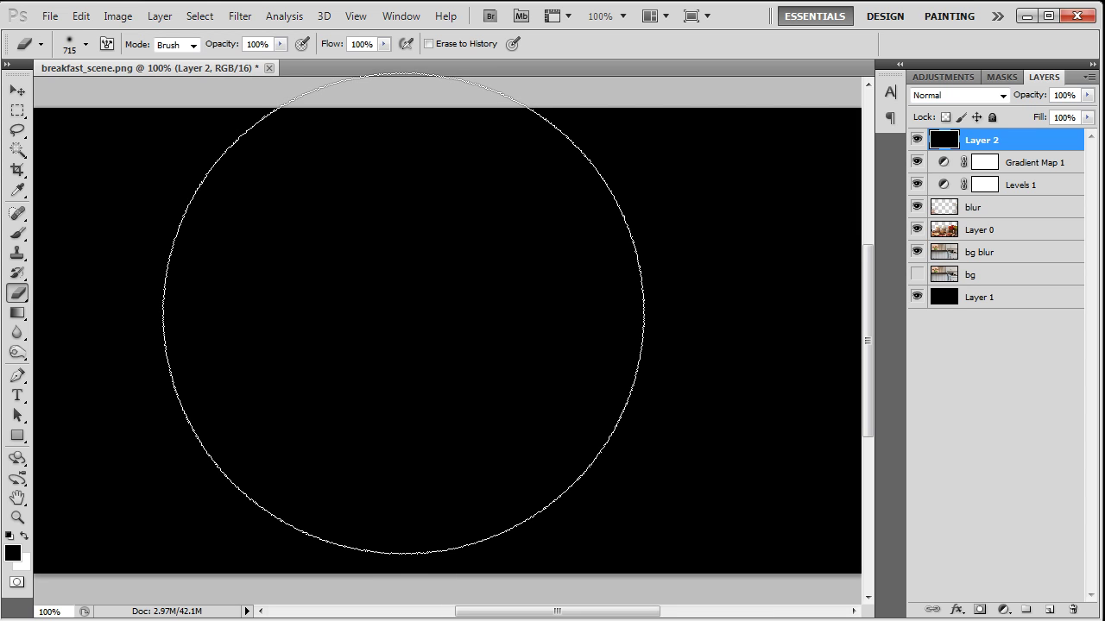
{"action": "key", "text": "bracketright"}
{"action": "key", "text": "bracketright"}
{"action": "key", "text": "bracketright"}
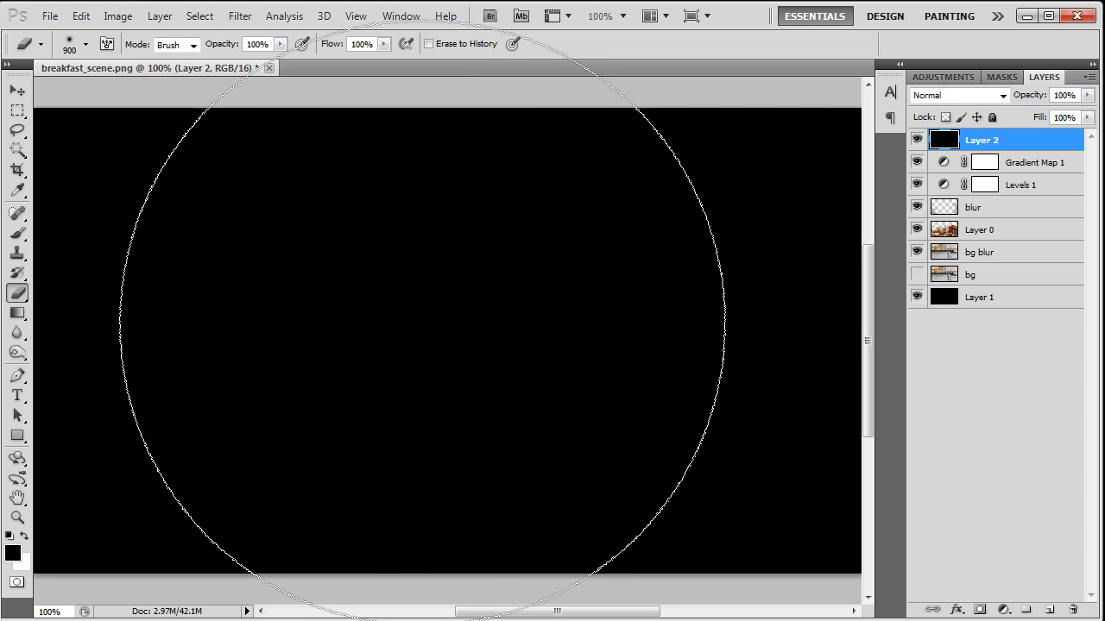
{"action": "key", "text": "bracketright"}
{"action": "key", "text": "bracketright"}
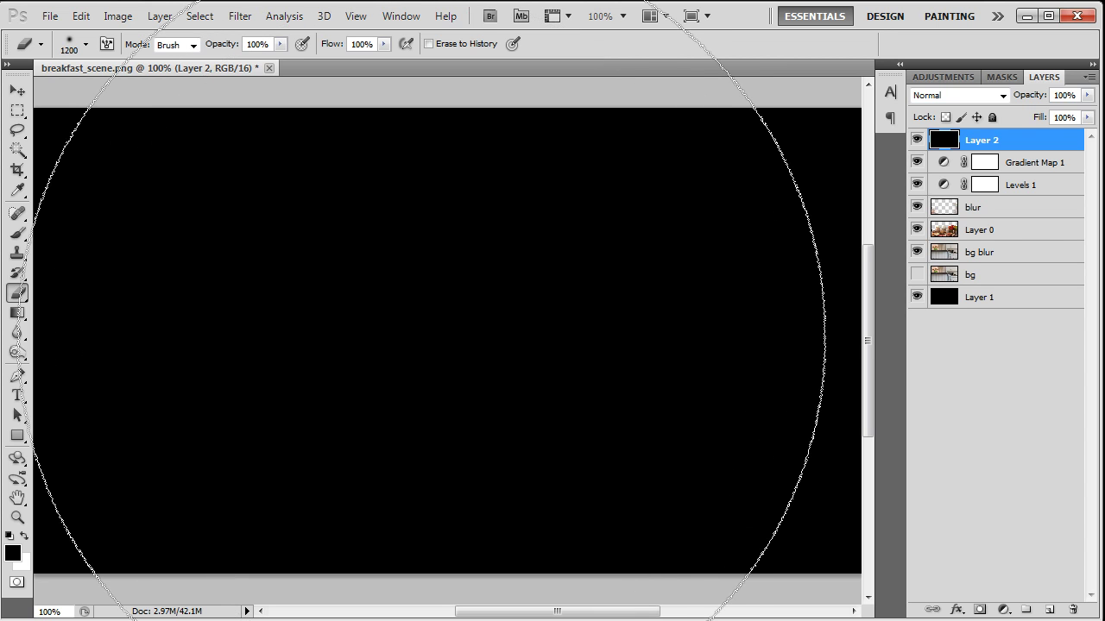
{"action": "left_click", "coordinate": [431, 344]}
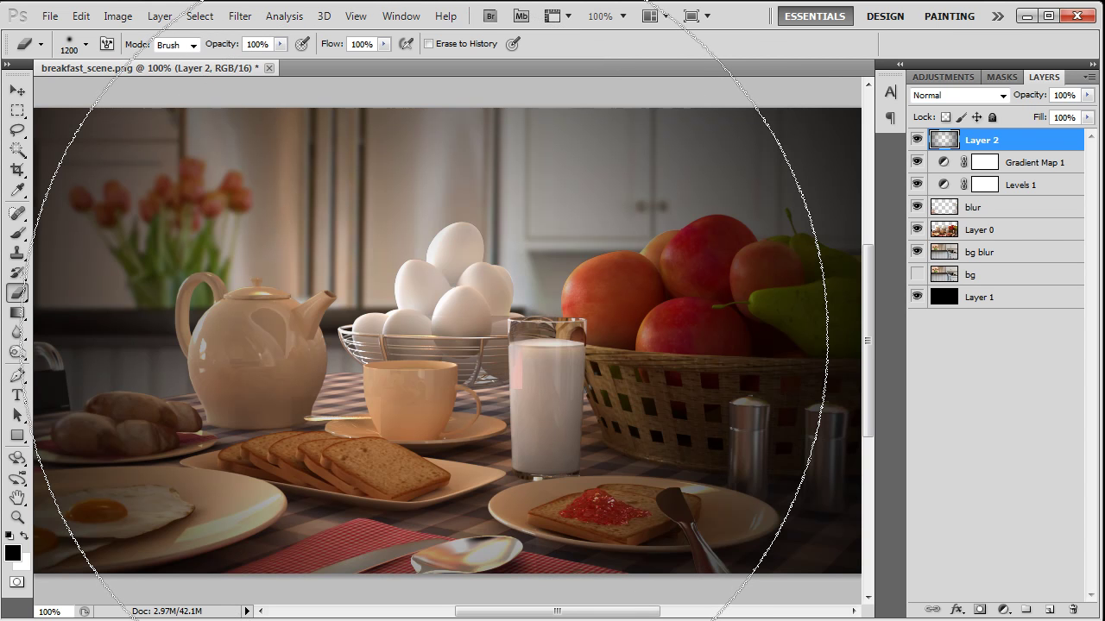
Clear more black from the center of Layer 2 with the Eraser at 800 px and 700 px, leaving dark corners.
{"action": "key", "text": "bracketleft"}
{"action": "key", "text": "bracketleft"}
{"action": "key", "text": "bracketleft"}
{"action": "key", "text": "bracketleft"}
{"action": "key", "text": "bracketleft"}
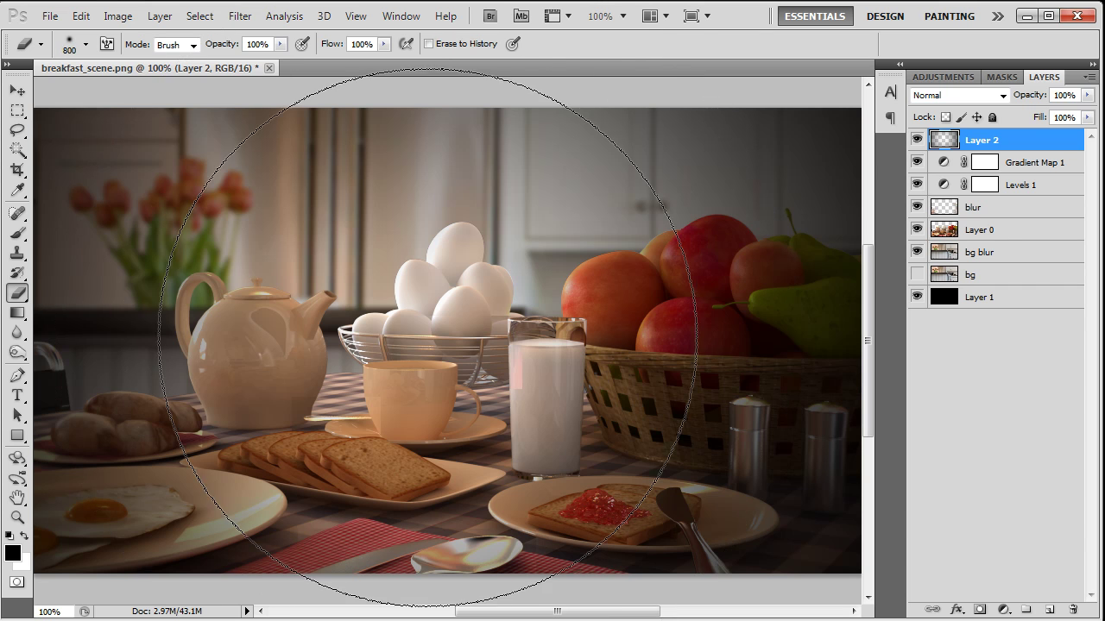
{"action": "mouse_move", "coordinate": [434, 337]}
{"action": "left_mouse_down"}
{"action": "mouse_move", "coordinate": [483, 328]}
{"action": "mouse_move", "coordinate": [466, 320]}
{"action": "mouse_move", "coordinate": [440, 338]}
{"action": "left_mouse_up"}
{"action": "left_click", "coordinate": [441, 337]}
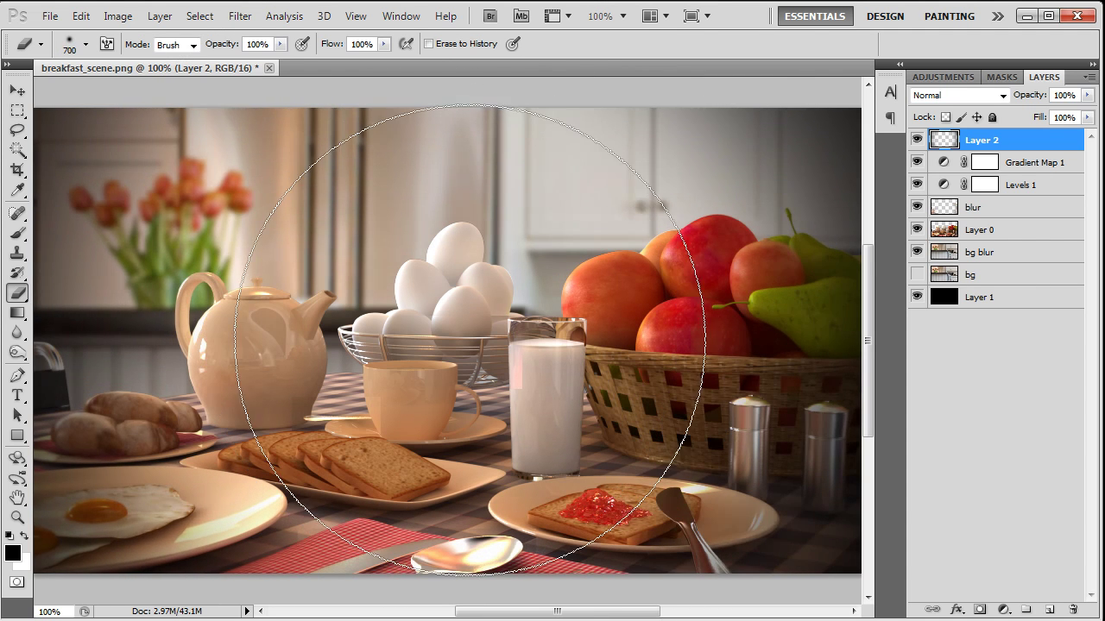
{"action": "left_click", "coordinate": [498, 335]}
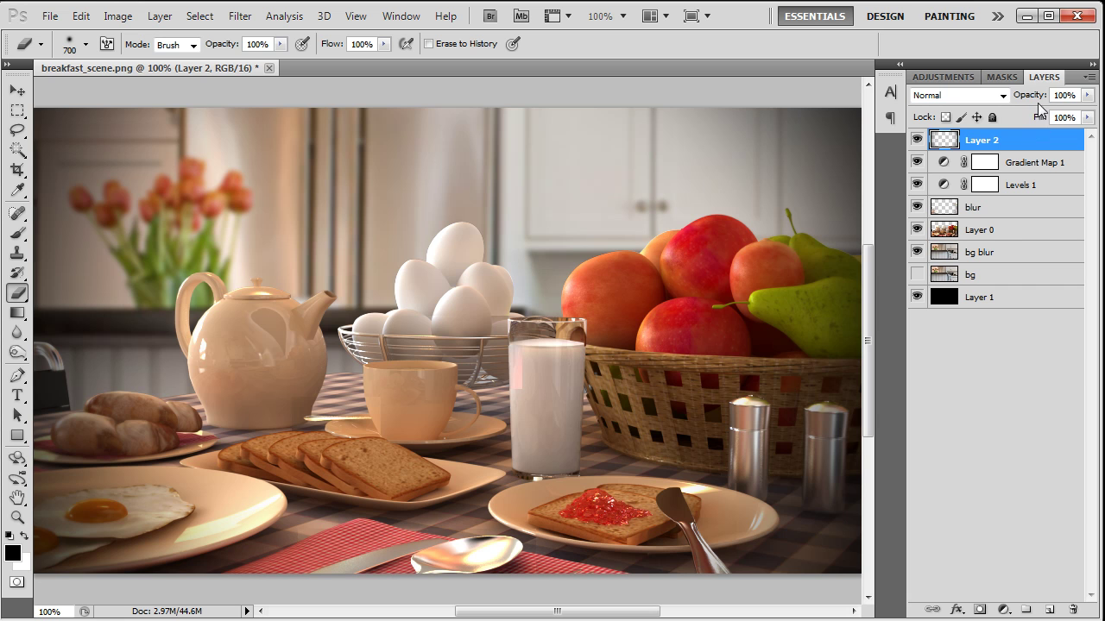
Lower the opacity of the vignette layer to 29% and enlarge the Eraser to 800 px.
{"action": "left_click_drag", "start_coordinate": [1030, 96], "coordinate": [968, 119]}
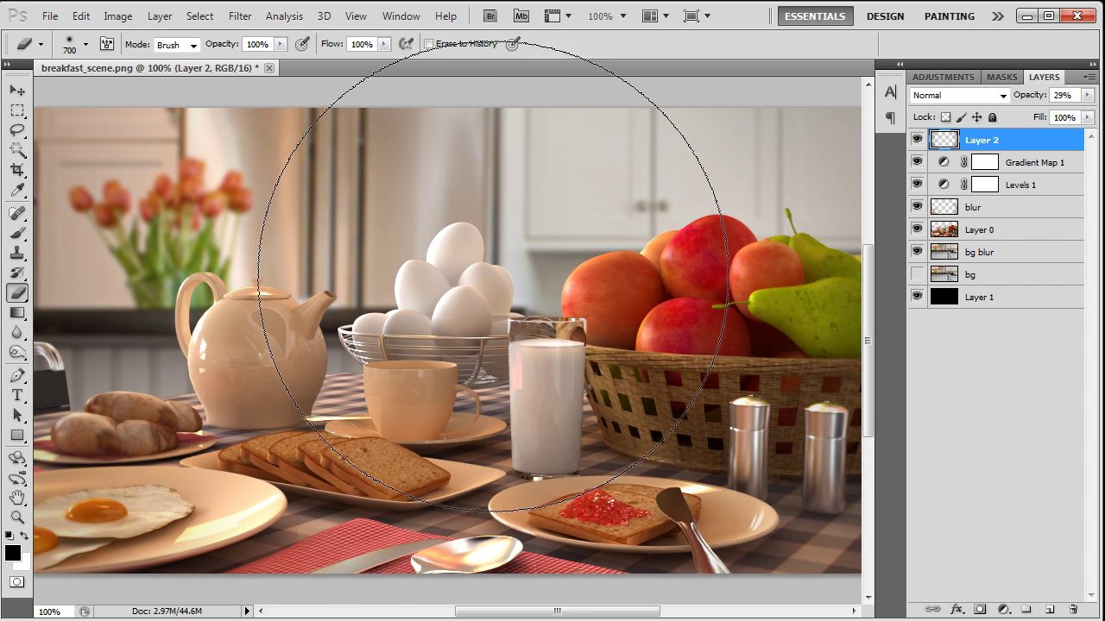
{"action": "key", "text": "shift+bracketleft"}
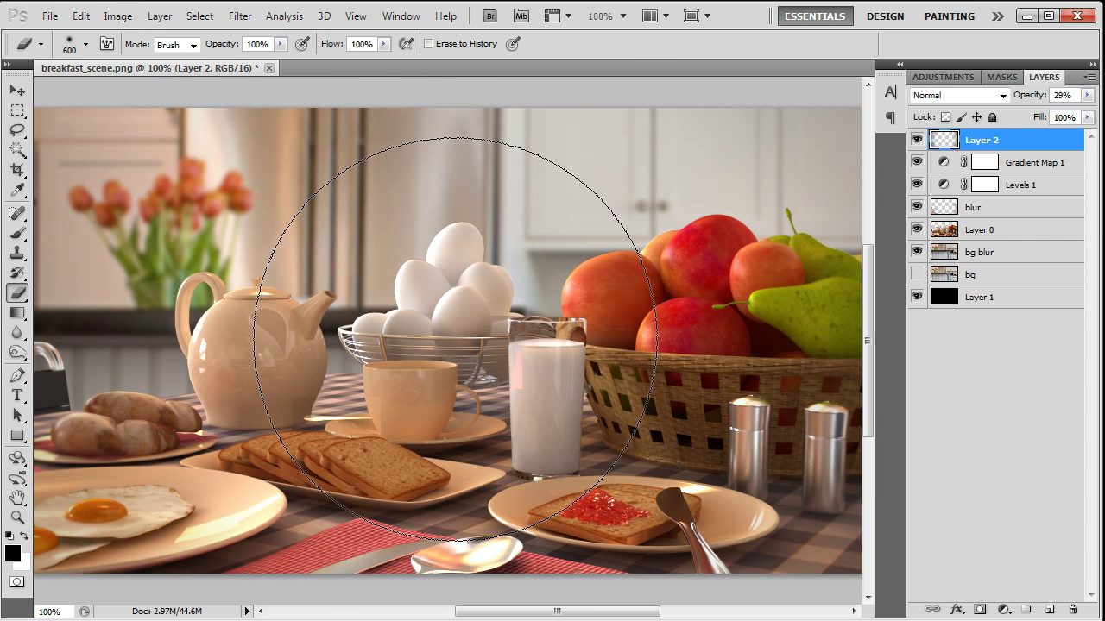
{"action": "key", "text": "bracketright"}
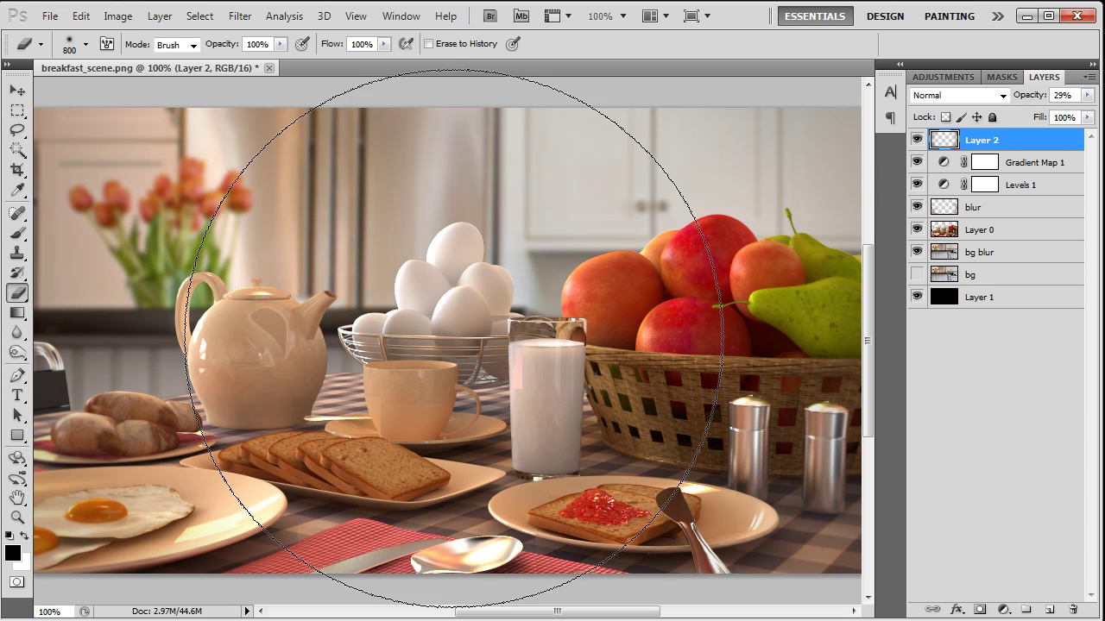